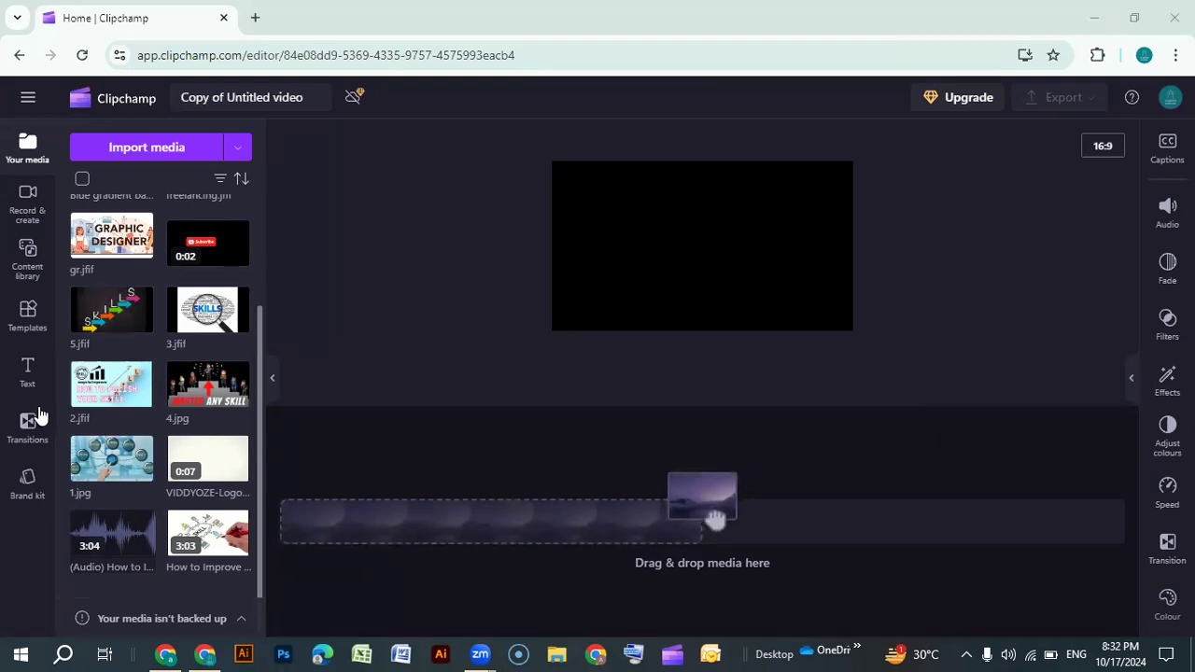
Browse through the imported items in the media library
{"action": "scroll", "coordinate": [103, 422], "scroll_direction": "up", "scroll_amount": 3}
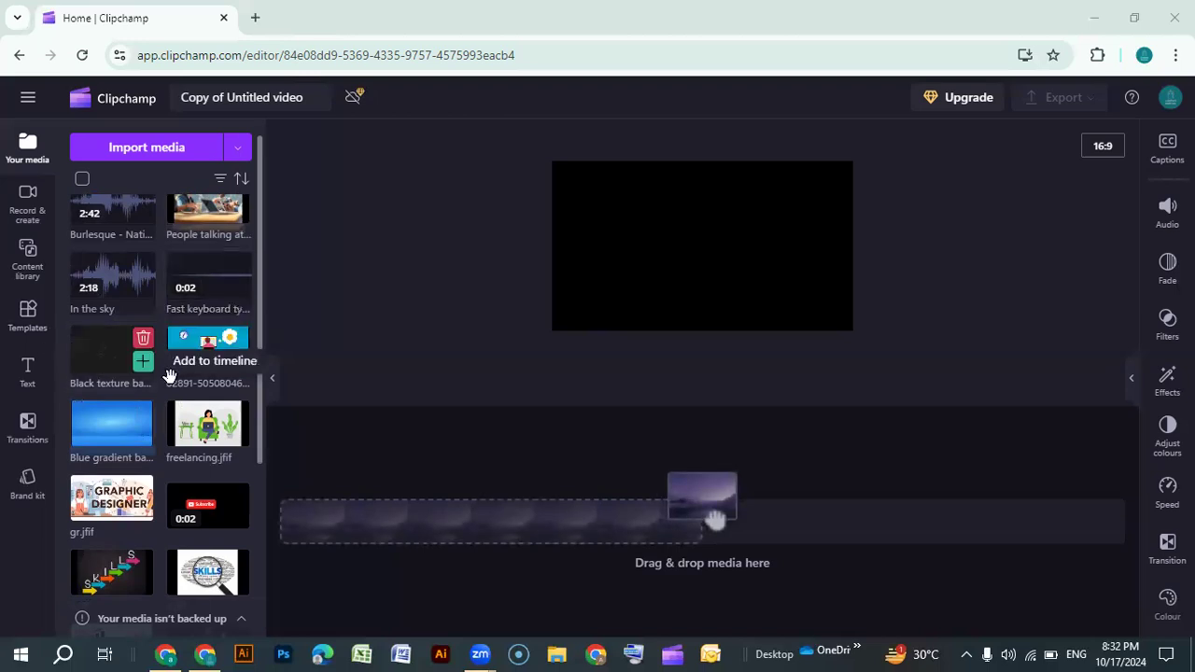
{"action": "scroll", "coordinate": [140, 453], "scroll_direction": "down", "scroll_amount": 3}
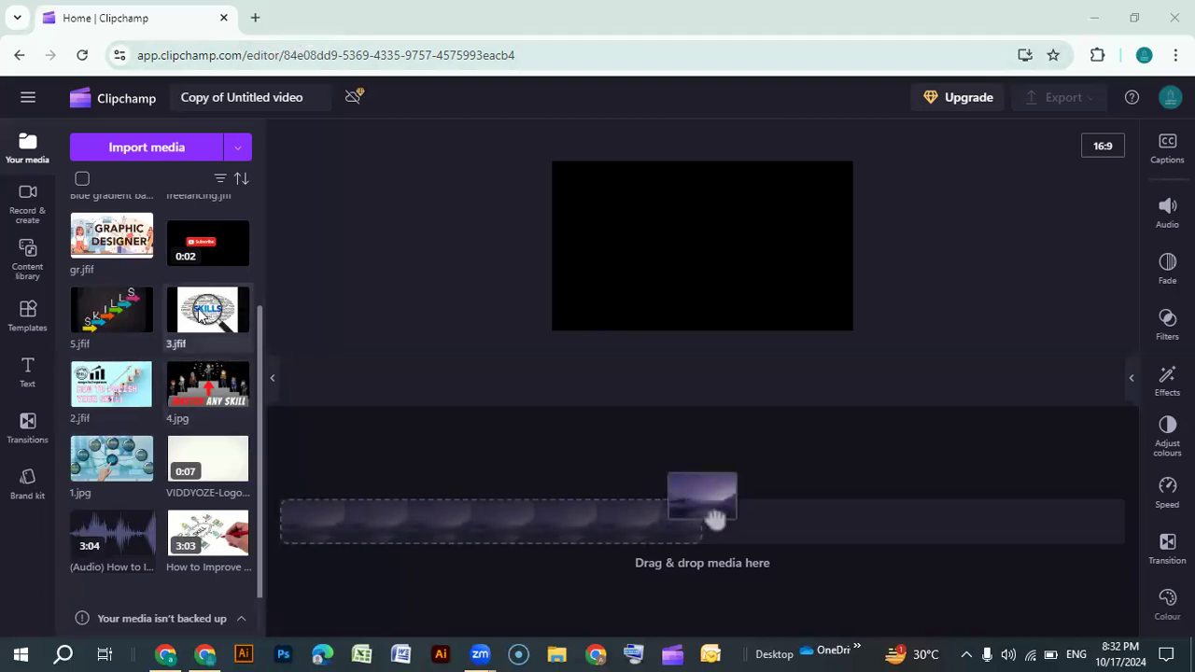
{"action": "mouse_move", "coordinate": [199, 316]}
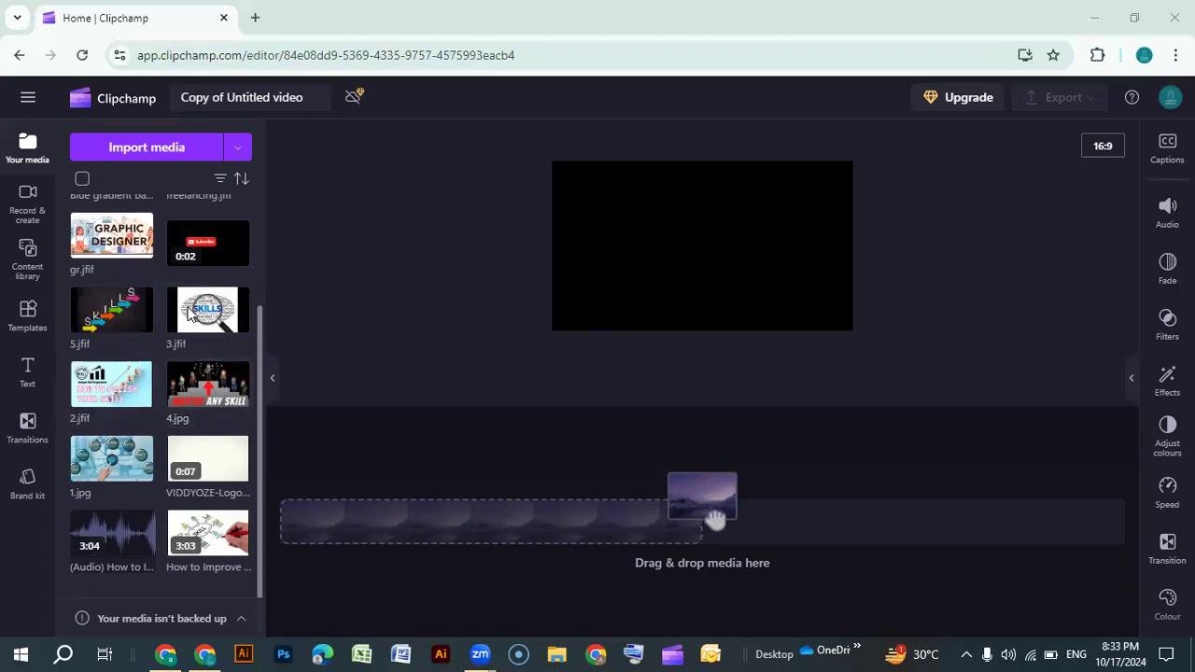
{"action": "scroll", "coordinate": [157, 436], "scroll_direction": "up", "scroll_amount": 3}
{"action": "scroll", "coordinate": [158, 438], "scroll_direction": "down", "scroll_amount": 3}
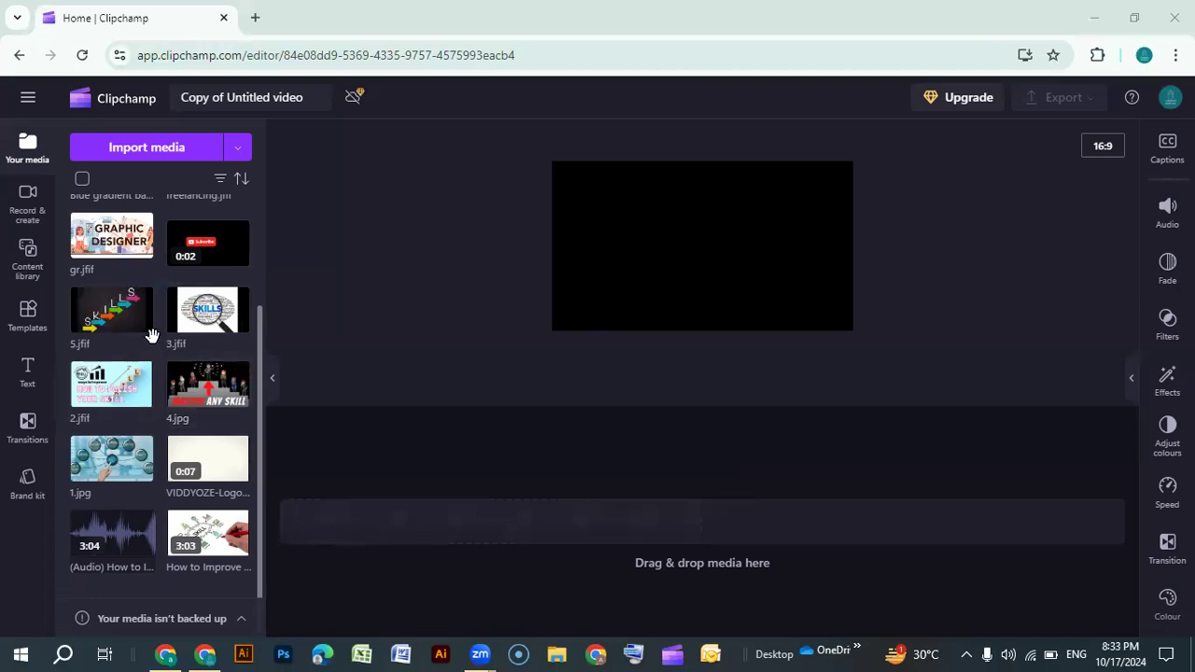
{"action": "scroll", "coordinate": [152, 335], "scroll_direction": "up", "scroll_amount": 3}
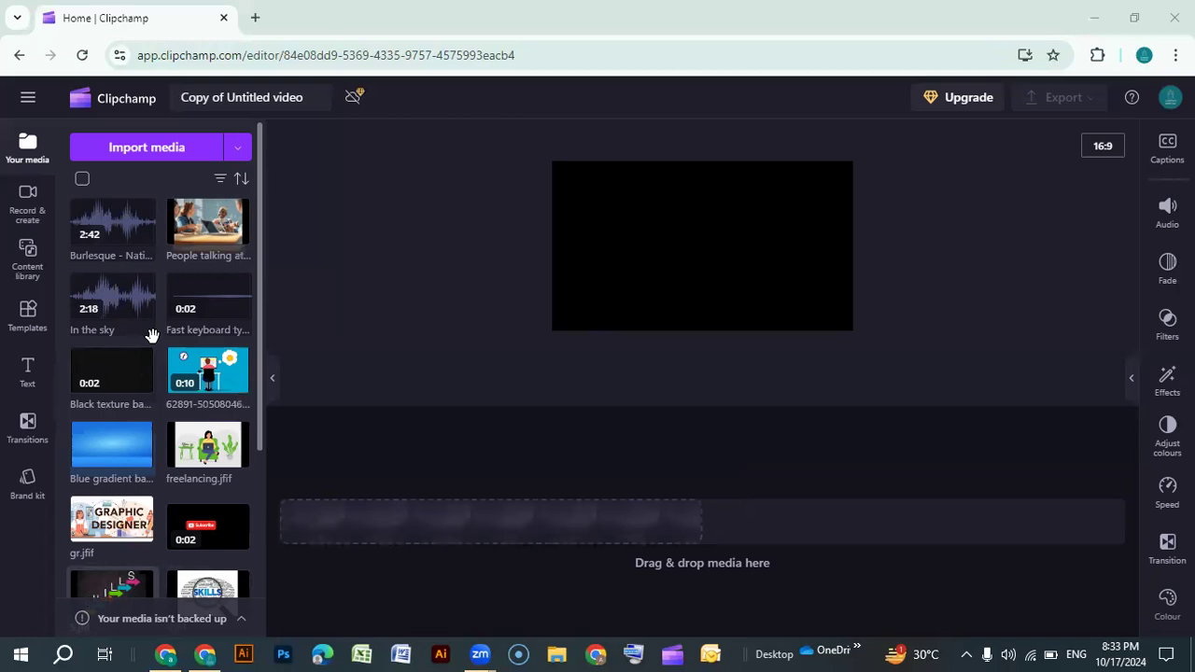
Import the image file 3 from the Desktop into the media library
{"action": "left_click", "coordinate": [154, 148]}
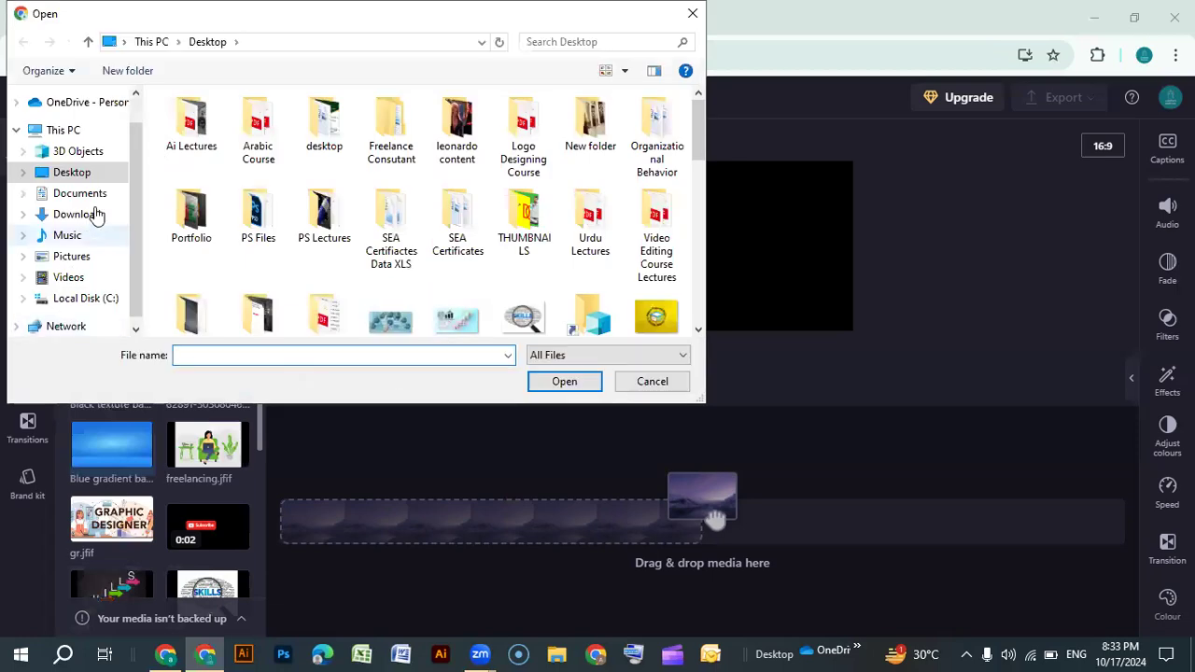
{"action": "scroll", "coordinate": [494, 266], "scroll_direction": "down", "scroll_amount": 5}
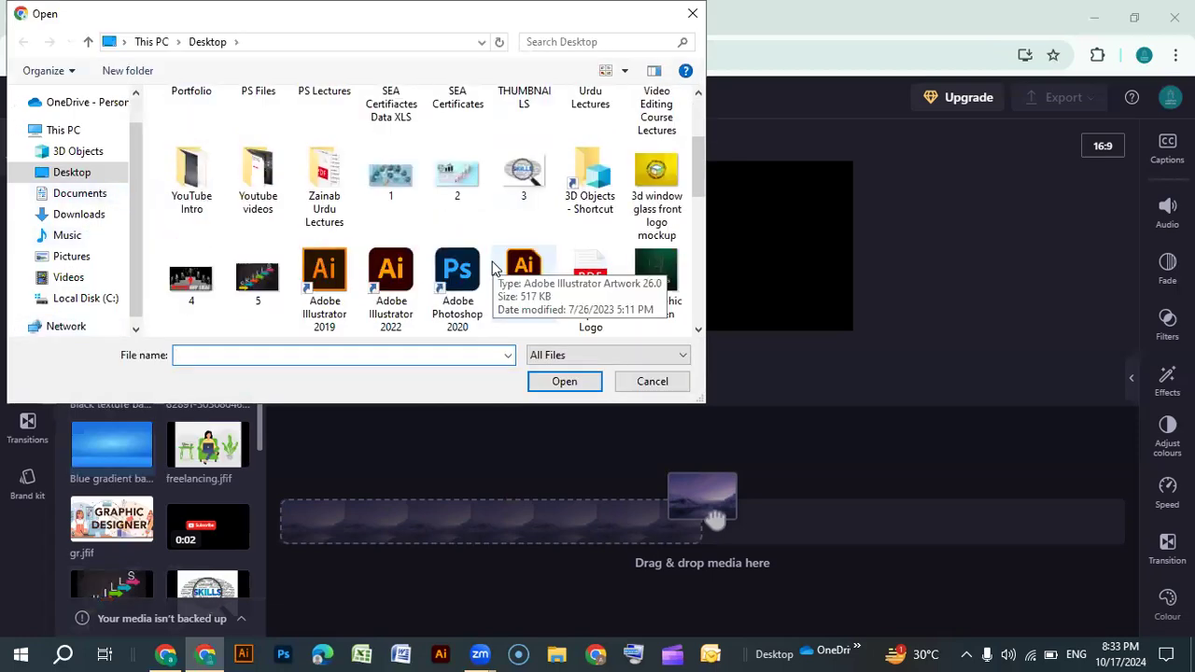
{"action": "scroll", "coordinate": [494, 266], "scroll_direction": "down", "scroll_amount": 3}
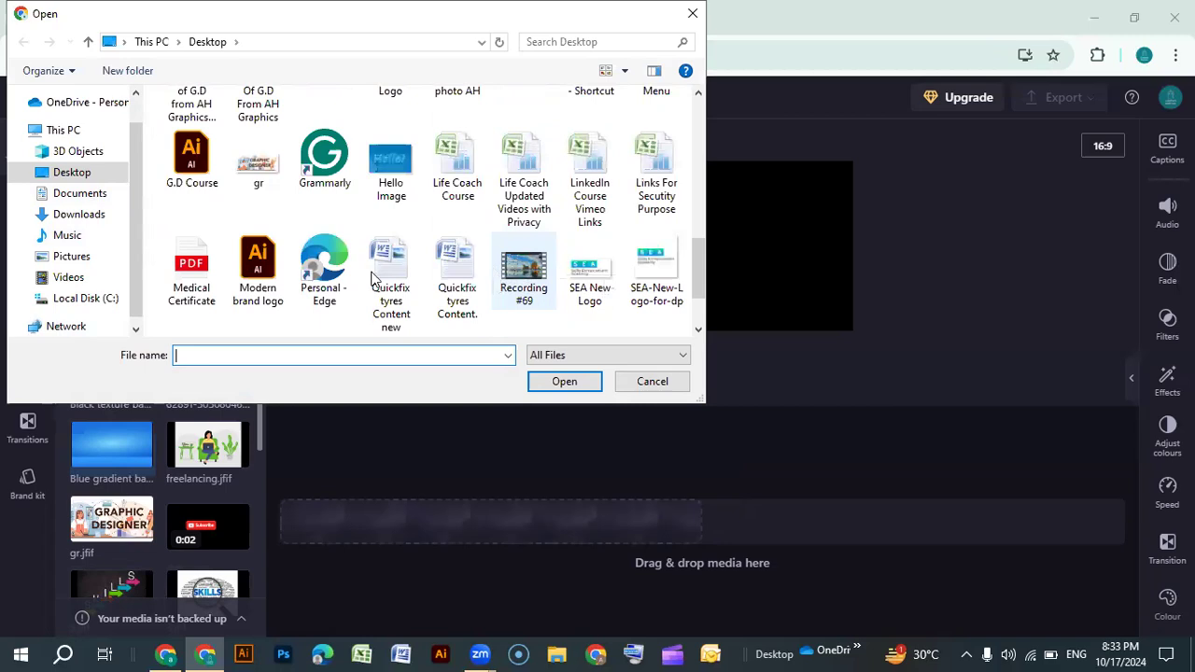
{"action": "left_click", "coordinate": [98, 195]}
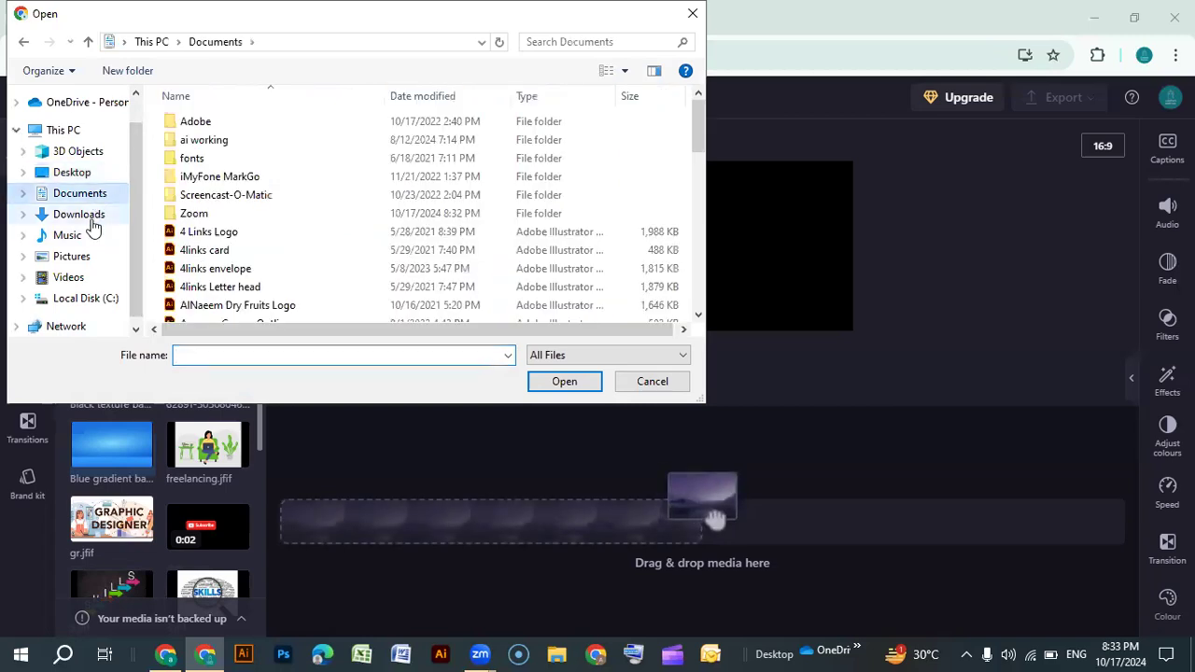
{"action": "left_click", "coordinate": [91, 220]}
{"action": "left_click", "coordinate": [73, 172]}
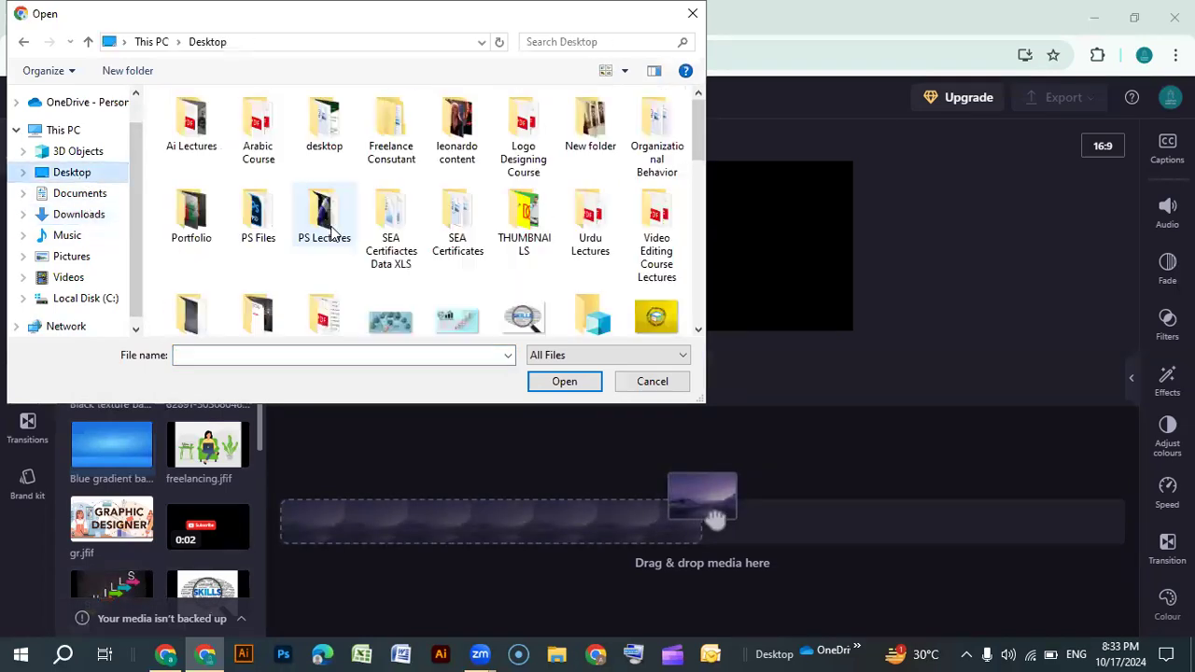
{"action": "scroll", "coordinate": [501, 282], "scroll_direction": "down", "scroll_amount": 2}
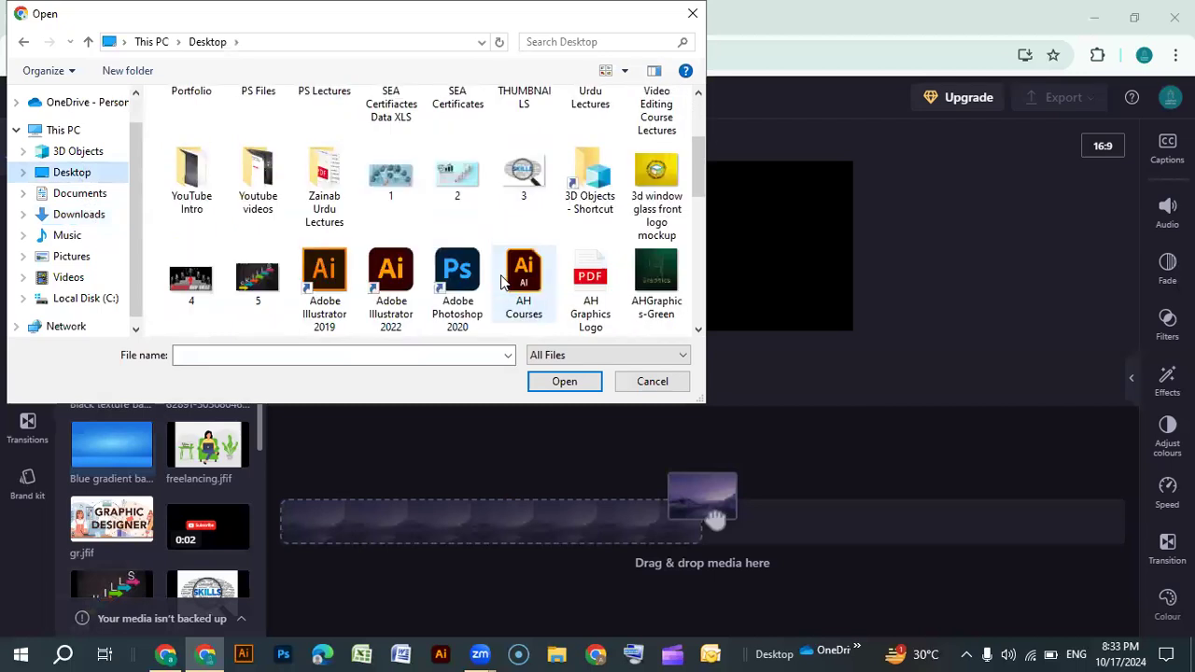
{"action": "left_click", "coordinate": [530, 178]}
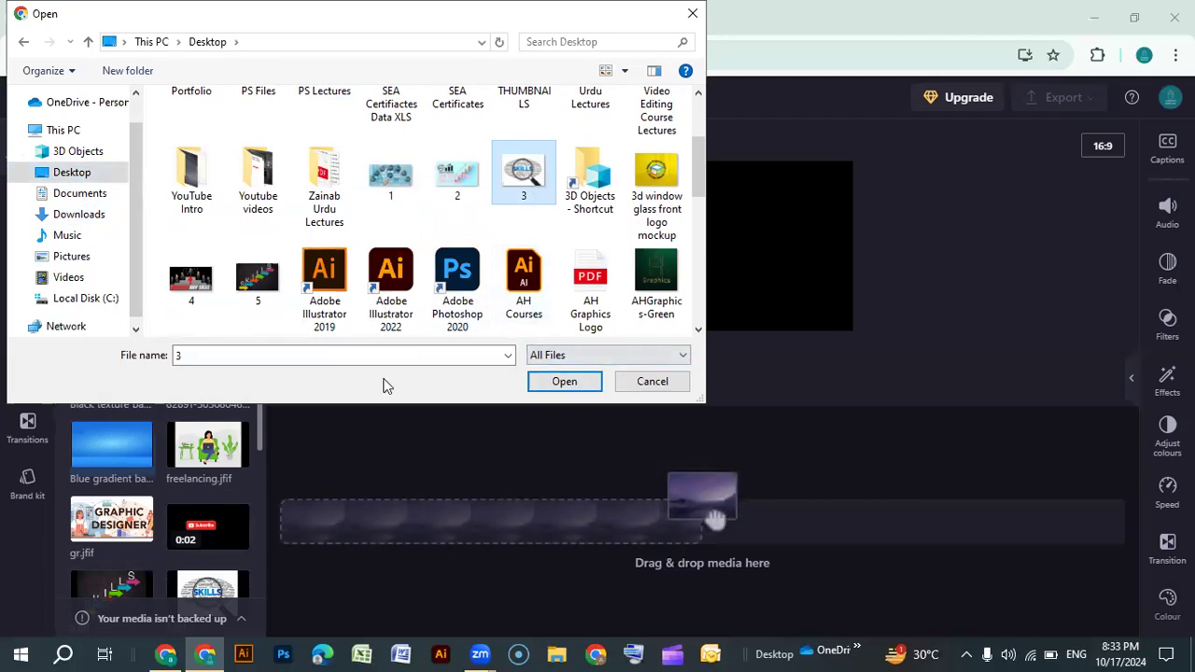
{"action": "left_click", "coordinate": [547, 390]}
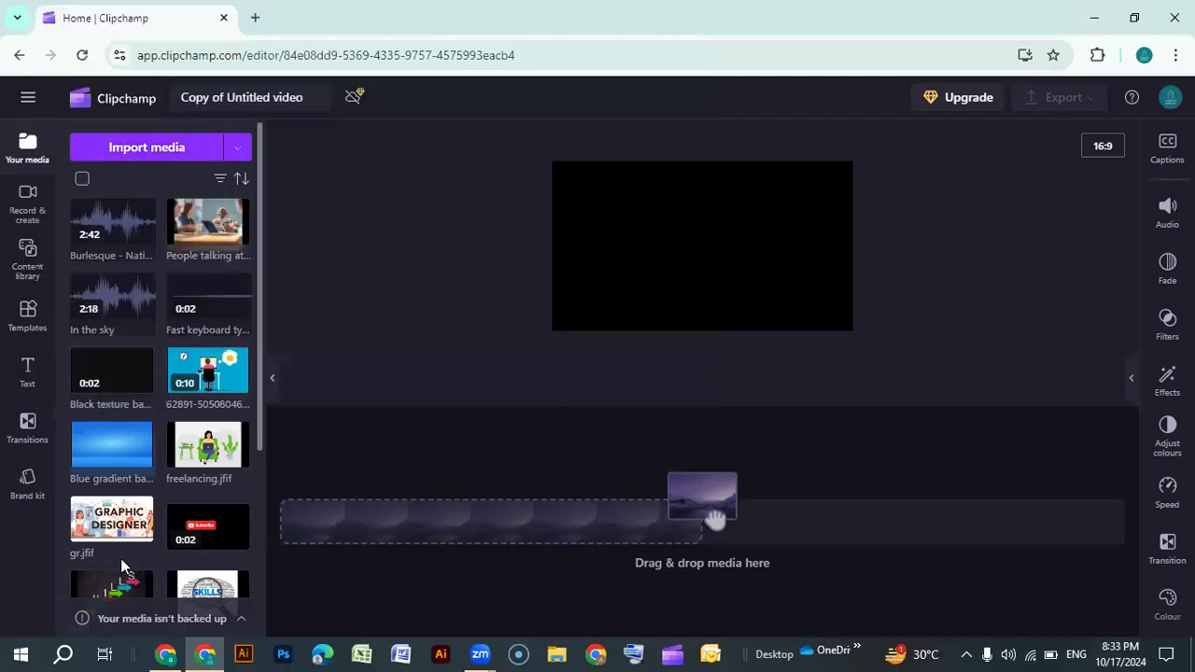
Add the '(Audio) How to Improve...' audio clip to the timeline
{"action": "scroll", "coordinate": [158, 512], "scroll_direction": "down", "scroll_amount": 1}
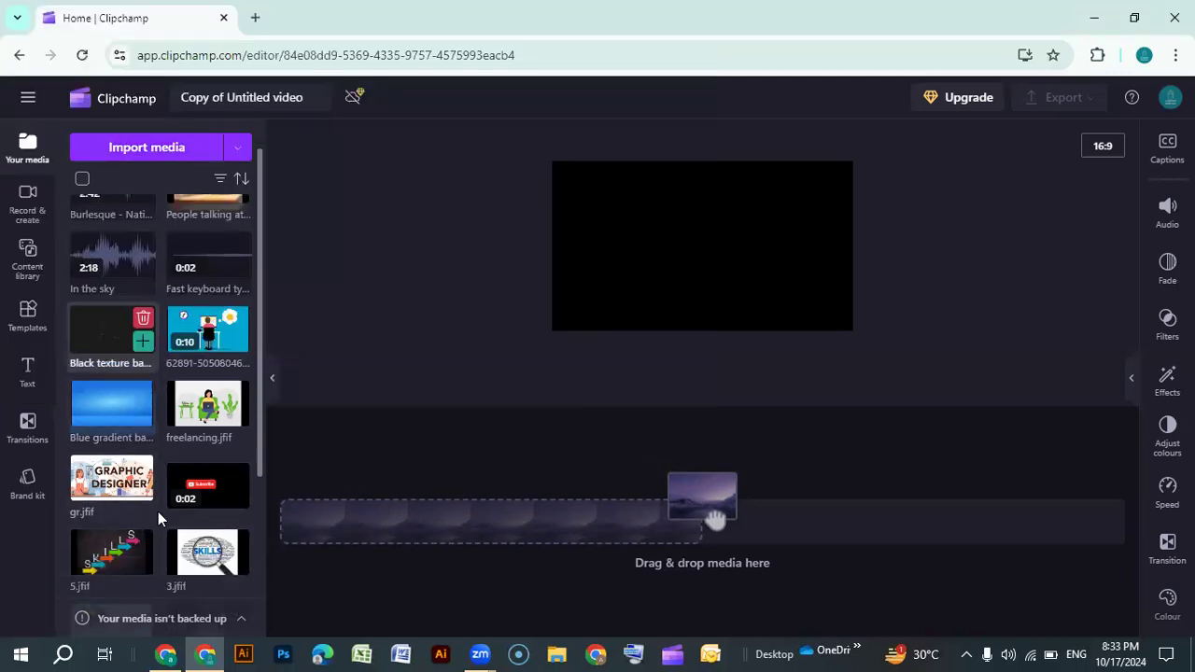
{"action": "scroll", "coordinate": [157, 512], "scroll_direction": "down", "scroll_amount": 4}
{"action": "scroll", "coordinate": [209, 425], "scroll_direction": "up", "scroll_amount": 5}
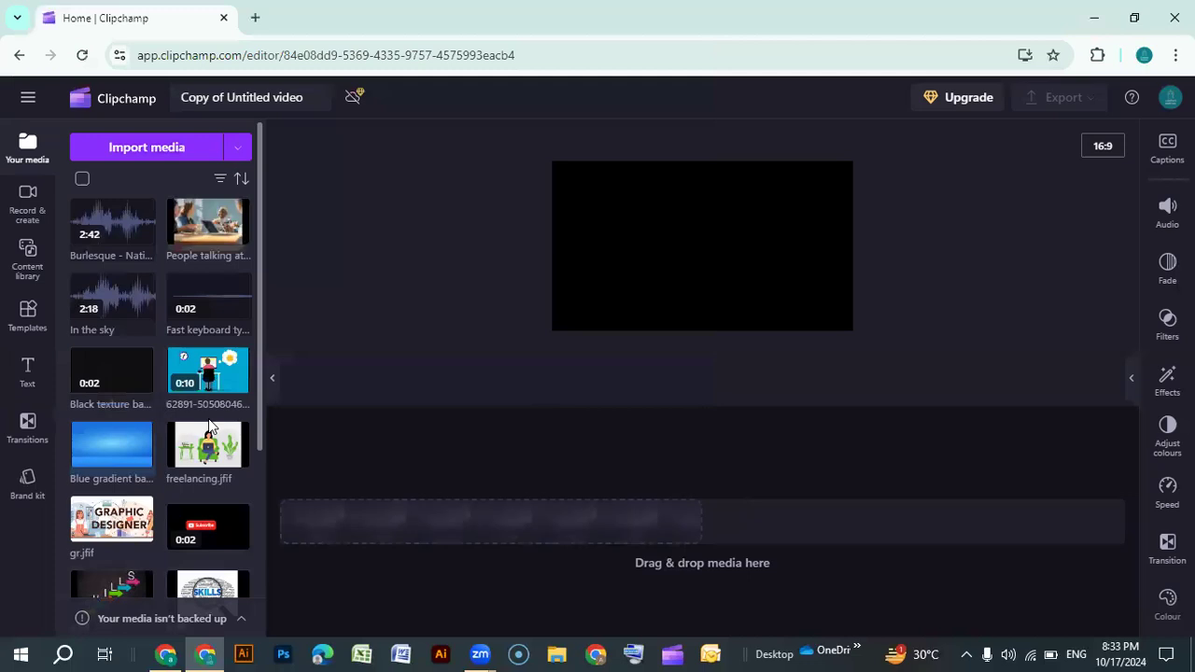
{"action": "scroll", "coordinate": [209, 426], "scroll_direction": "down", "scroll_amount": 7}
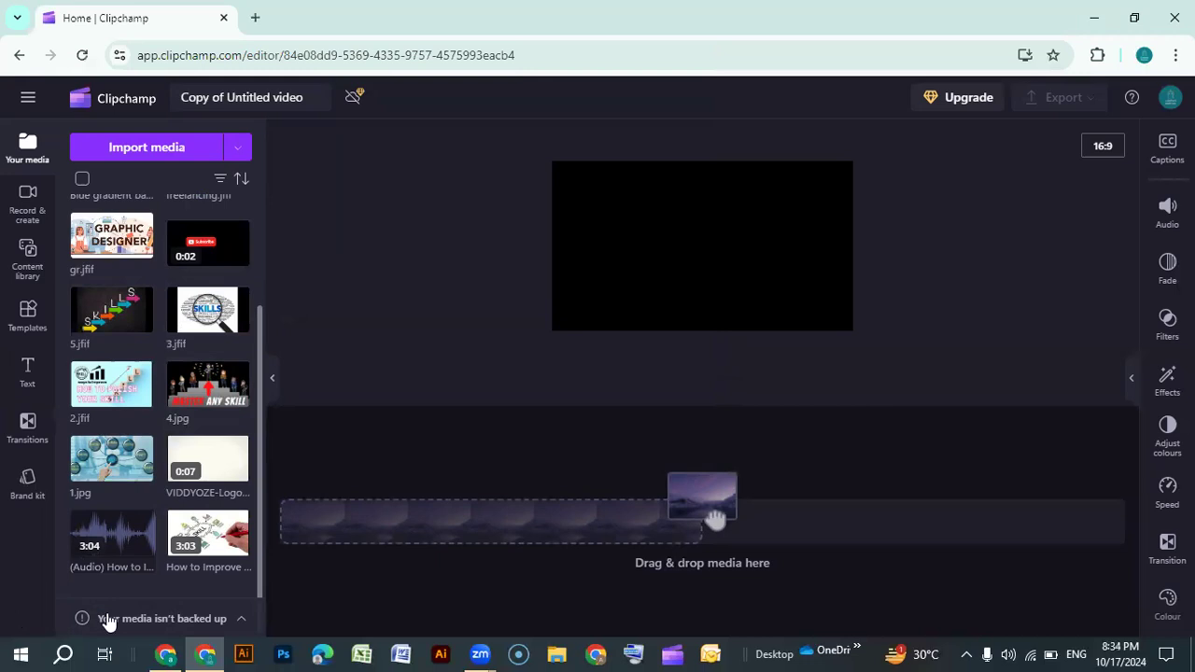
{"action": "mouse_move", "coordinate": [141, 550]}
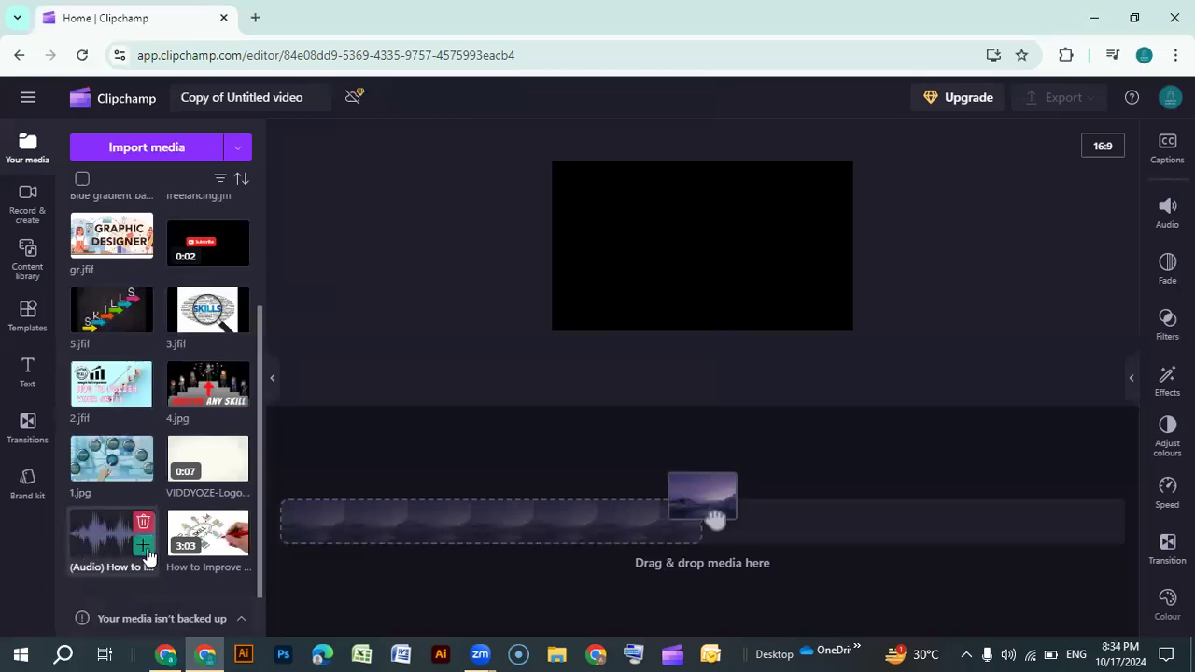
{"action": "left_click", "coordinate": [144, 550]}
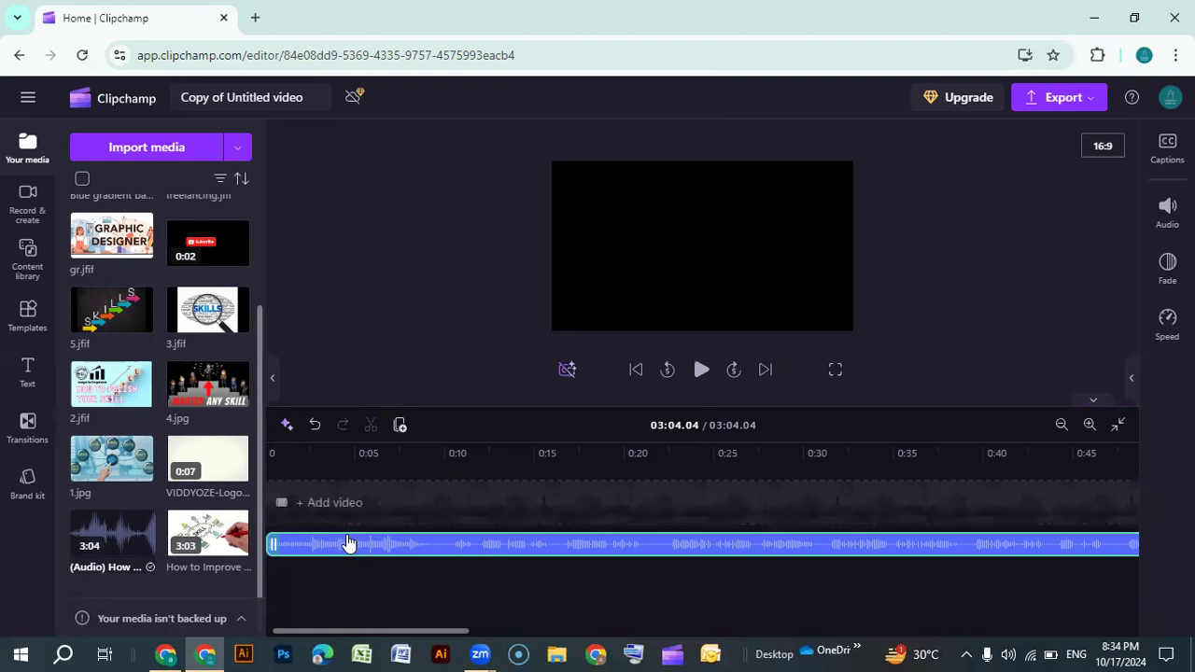
Play the audio track from the start of the timeline to preview it
{"action": "left_click", "coordinate": [701, 372]}
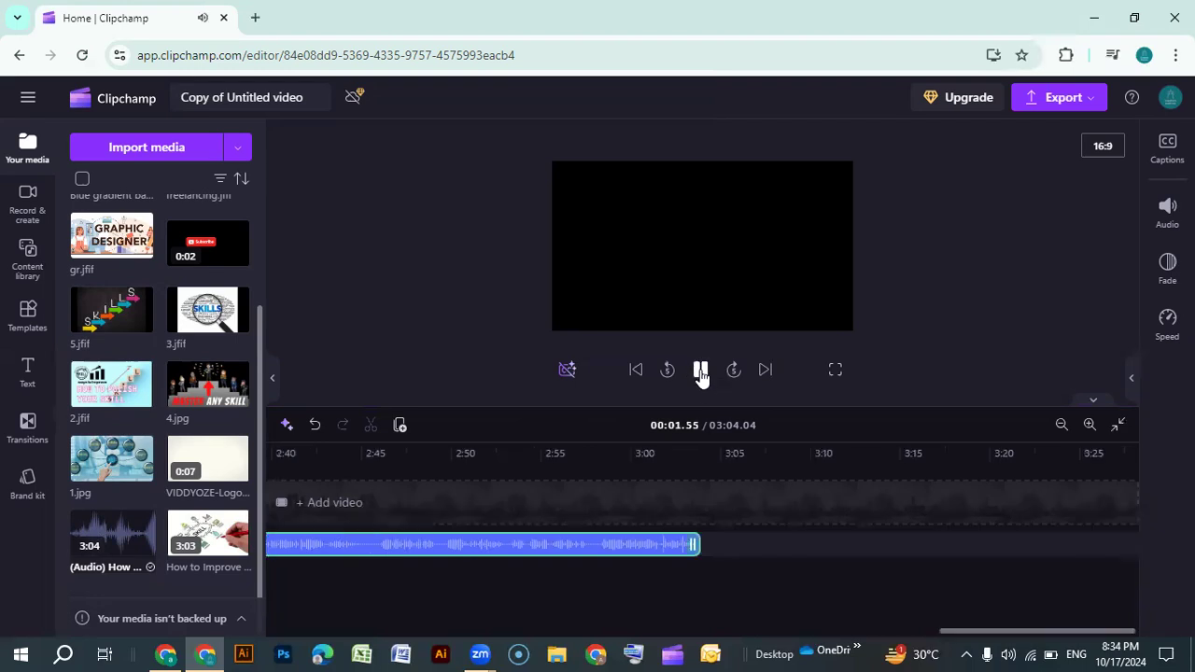
{"action": "left_click", "coordinate": [701, 372]}
{"action": "left_click_drag", "start_coordinate": [1012, 633], "coordinate": [250, 654]}
{"action": "right_click", "coordinate": [206, 644]}
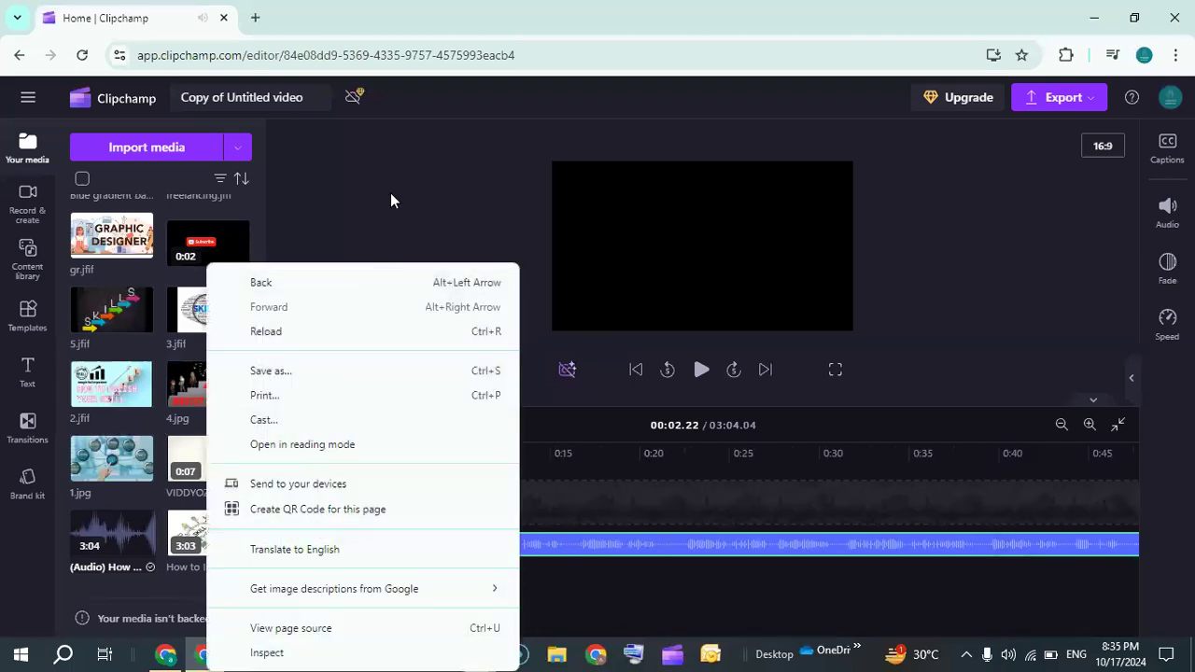
{"action": "left_click", "coordinate": [392, 200]}
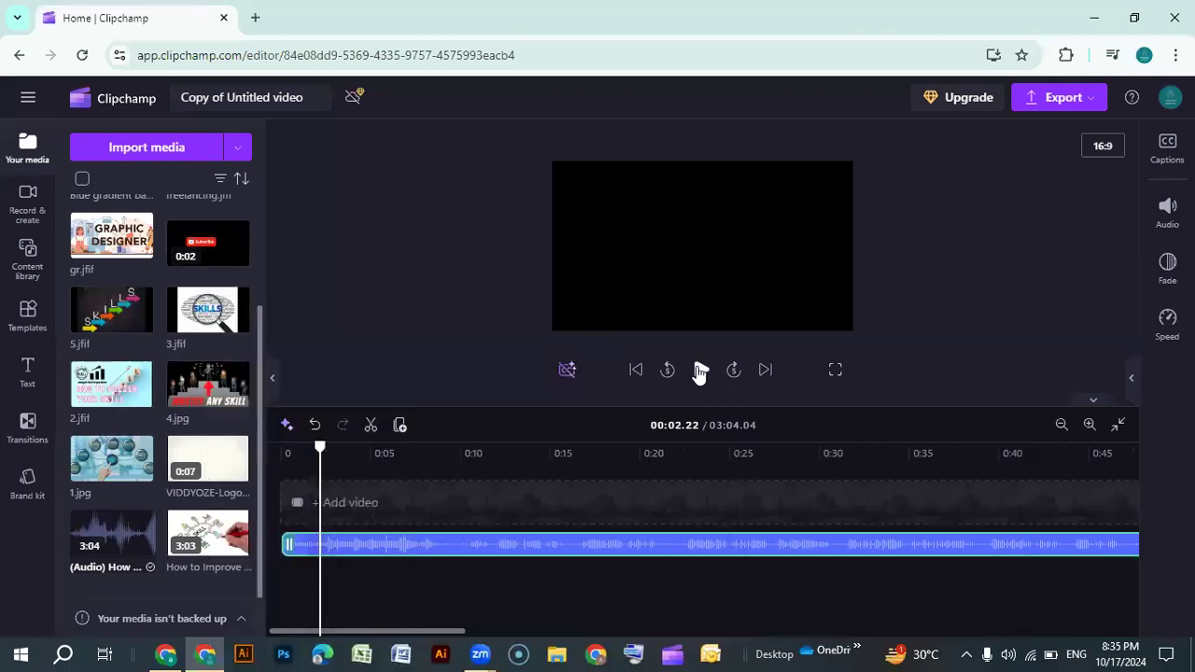
{"action": "left_click", "coordinate": [700, 371]}
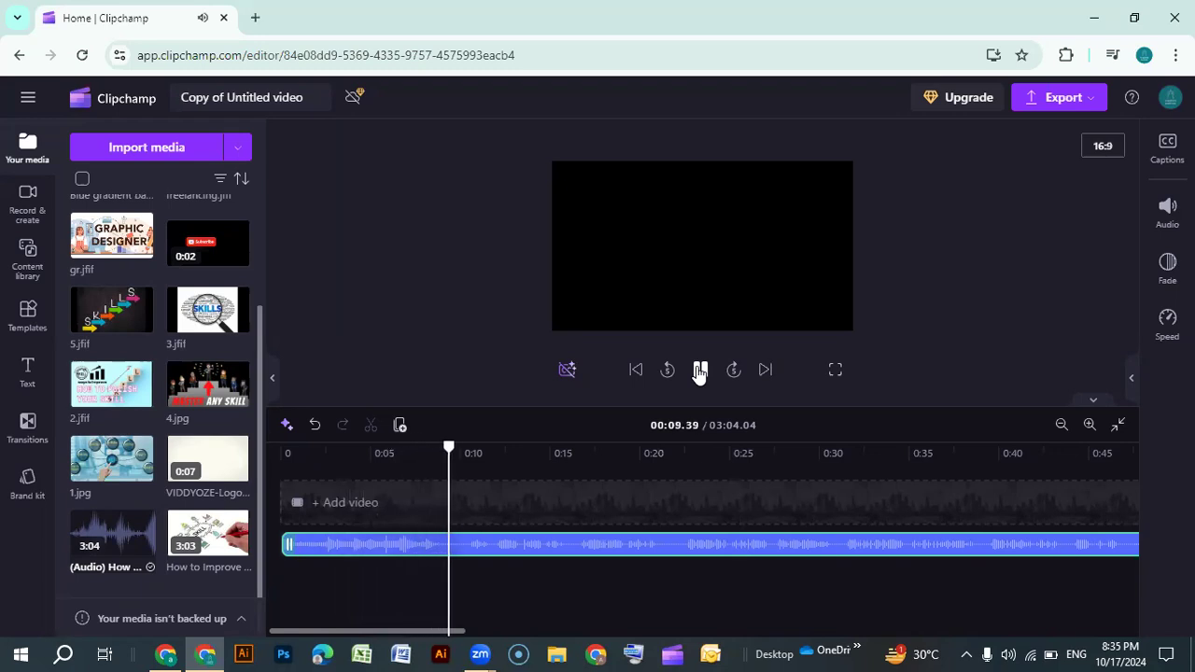
{"action": "left_click", "coordinate": [699, 371]}
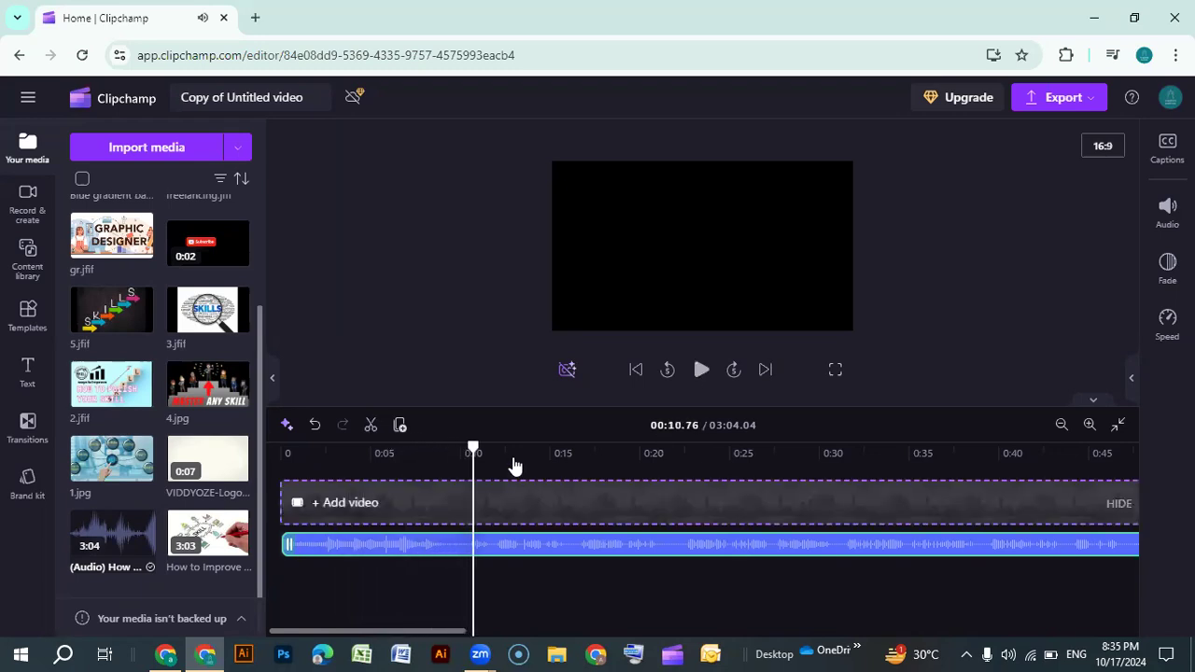
Split the audio clip at about 0:10.67 and delete the first segment
{"action": "left_click_drag", "start_coordinate": [473, 449], "coordinate": [472, 449]}
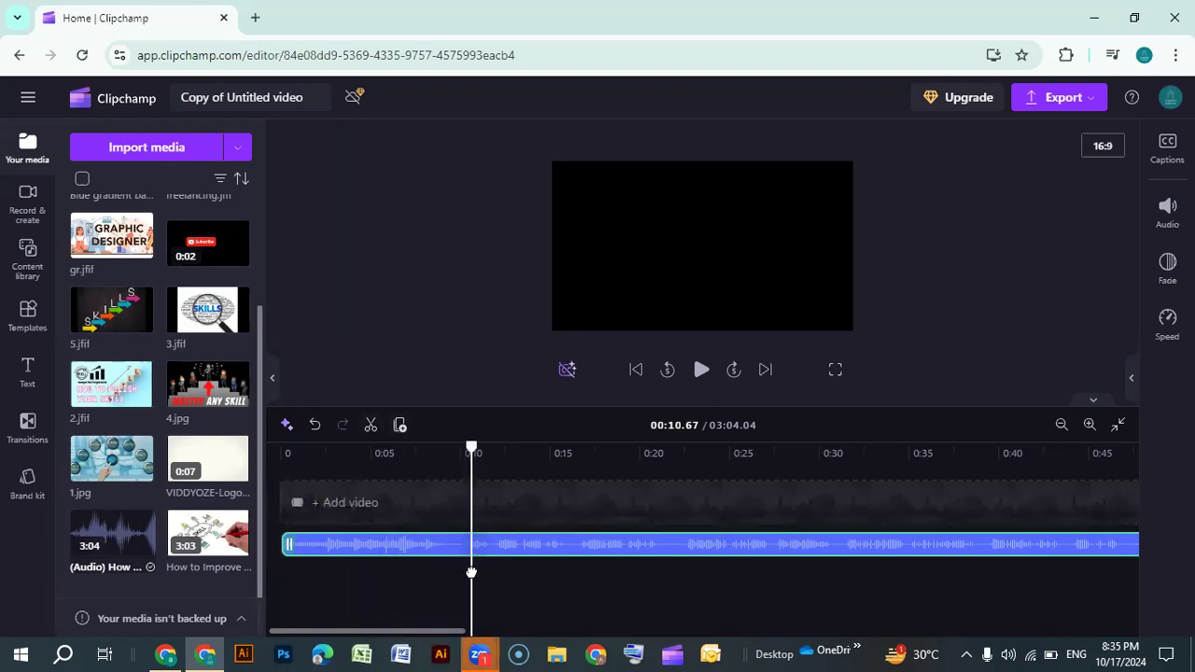
{"action": "left_click", "coordinate": [370, 425]}
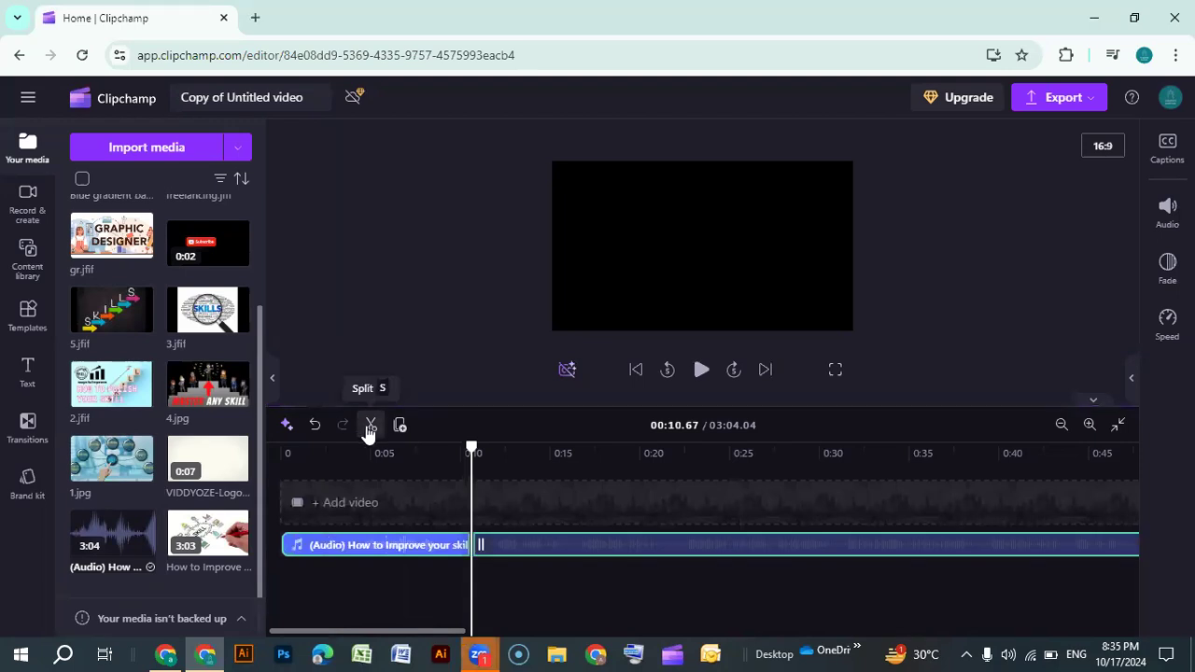
{"action": "left_click", "coordinate": [405, 547]}
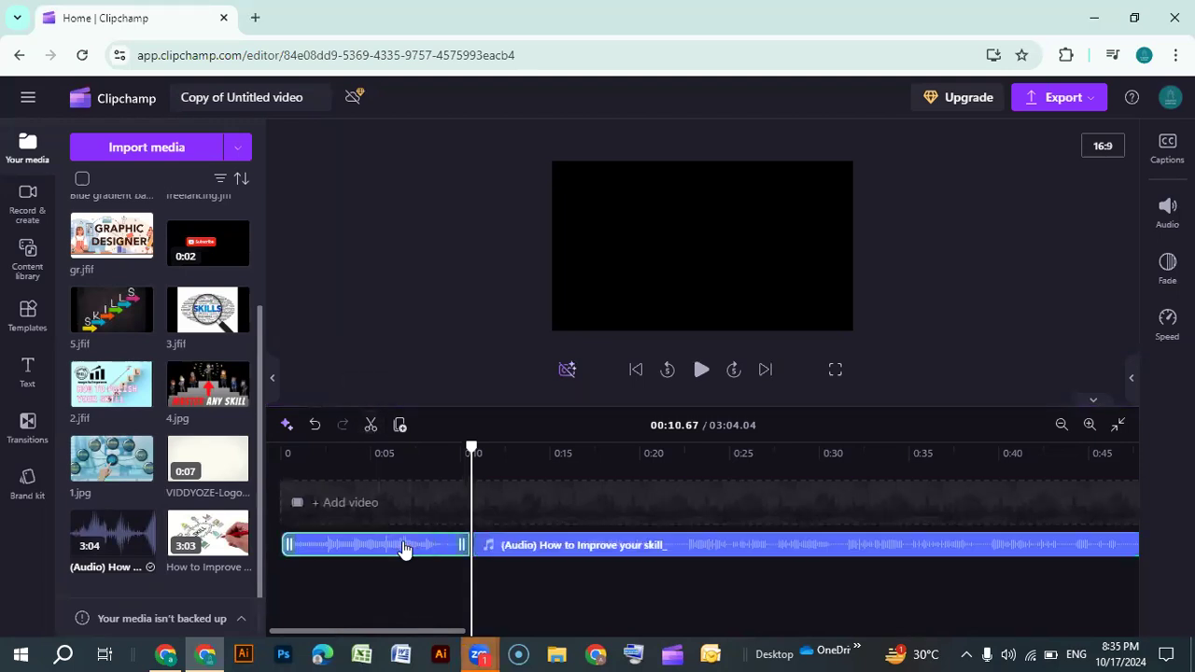
{"action": "key", "text": "Delete"}
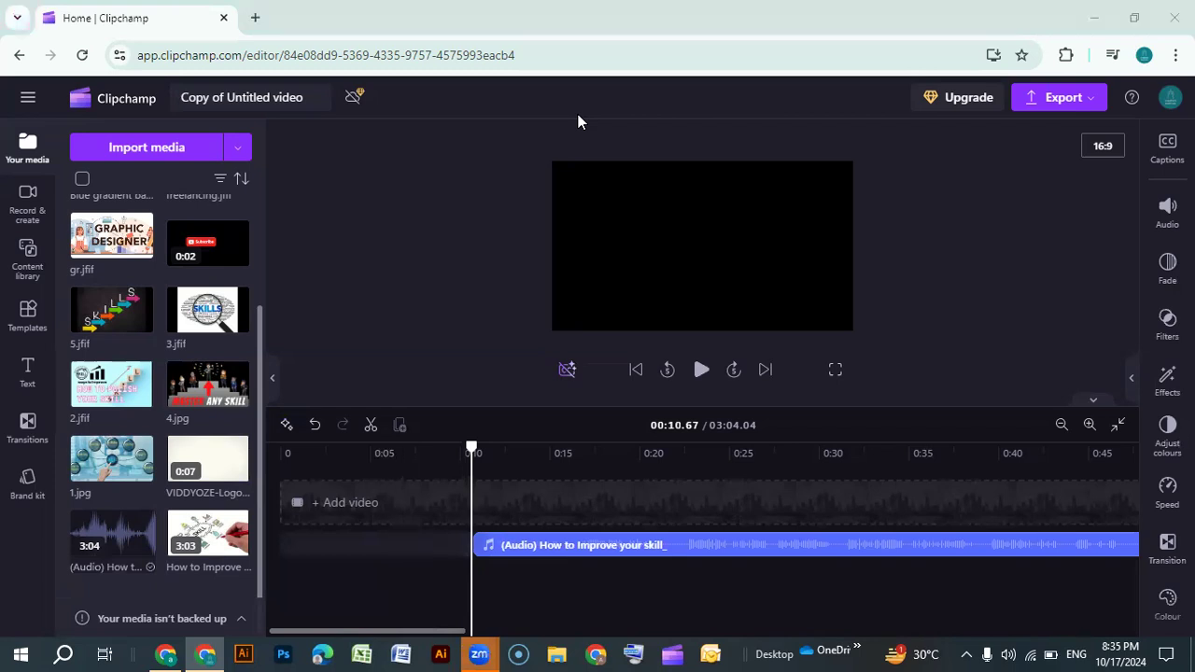
Add the VIDDYOZE logo video clip to the timeline
{"action": "left_click", "coordinate": [700, 370]}
{"action": "left_click", "coordinate": [700, 371]}
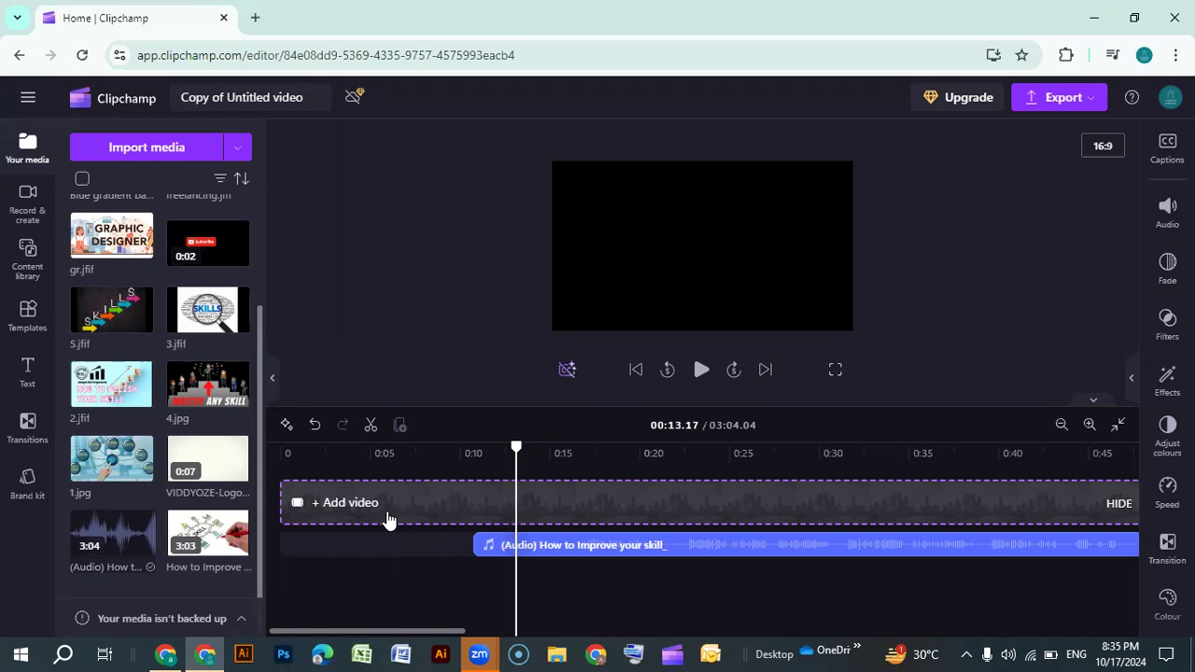
{"action": "mouse_move", "coordinate": [200, 480]}
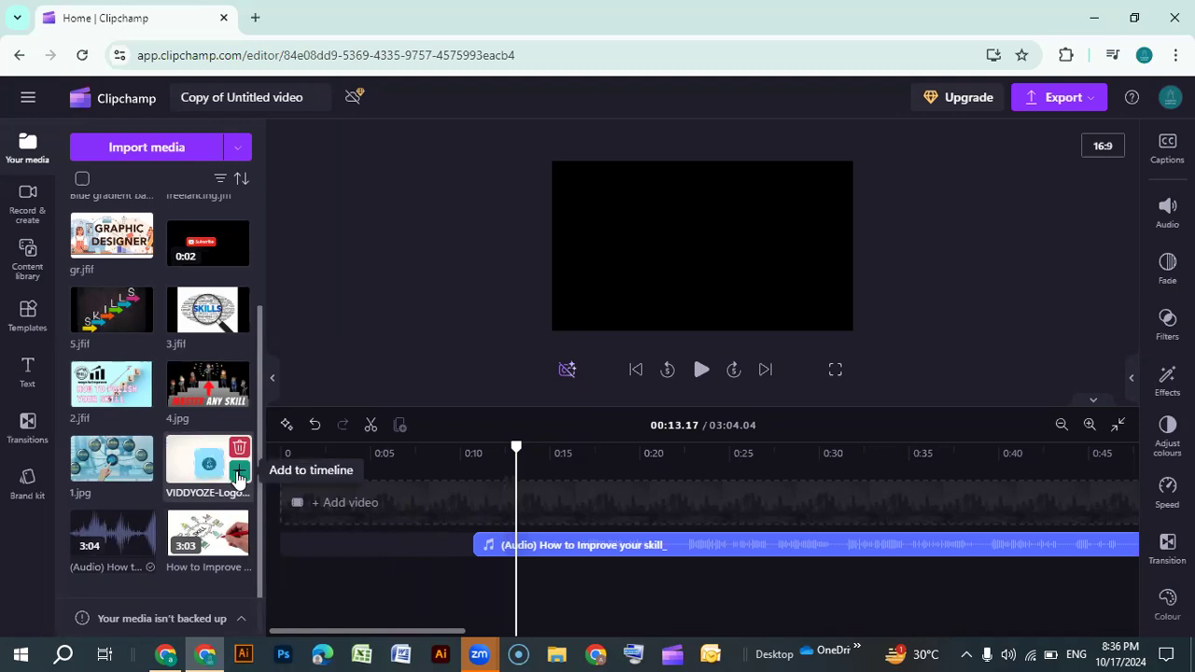
{"action": "left_click", "coordinate": [238, 478]}
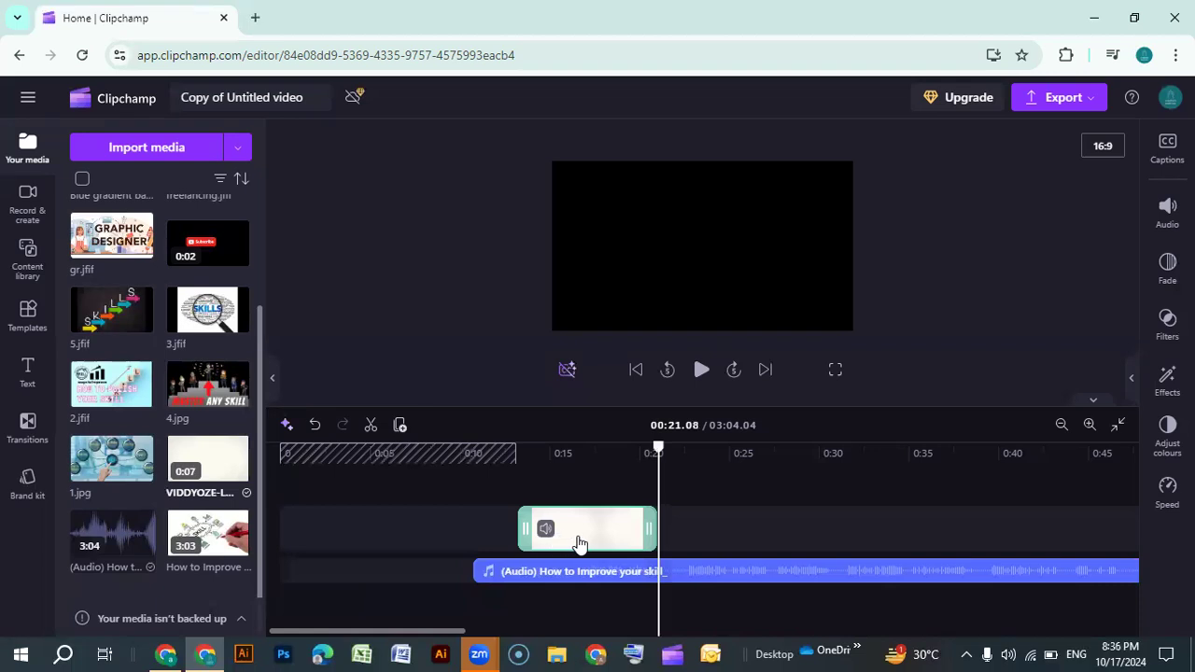
Move the VIDDYOZE logo clip to the very start of the timeline
{"action": "left_click_drag", "start_coordinate": [546, 528], "coordinate": [333, 528]}
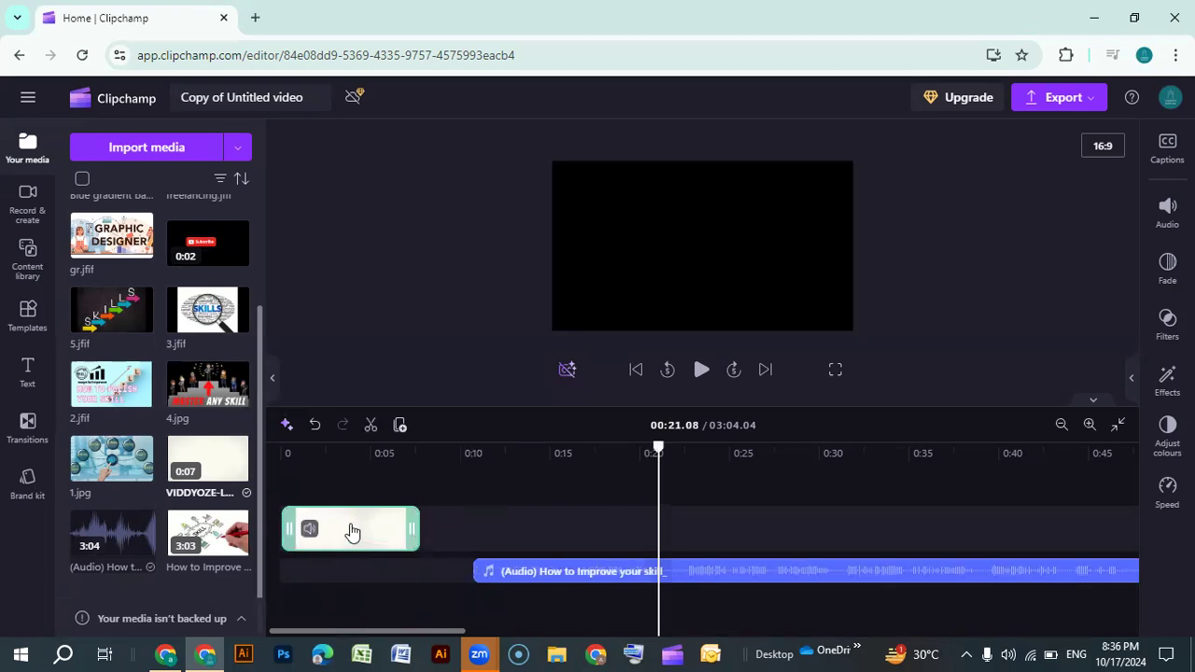
{"action": "left_click", "coordinate": [437, 533]}
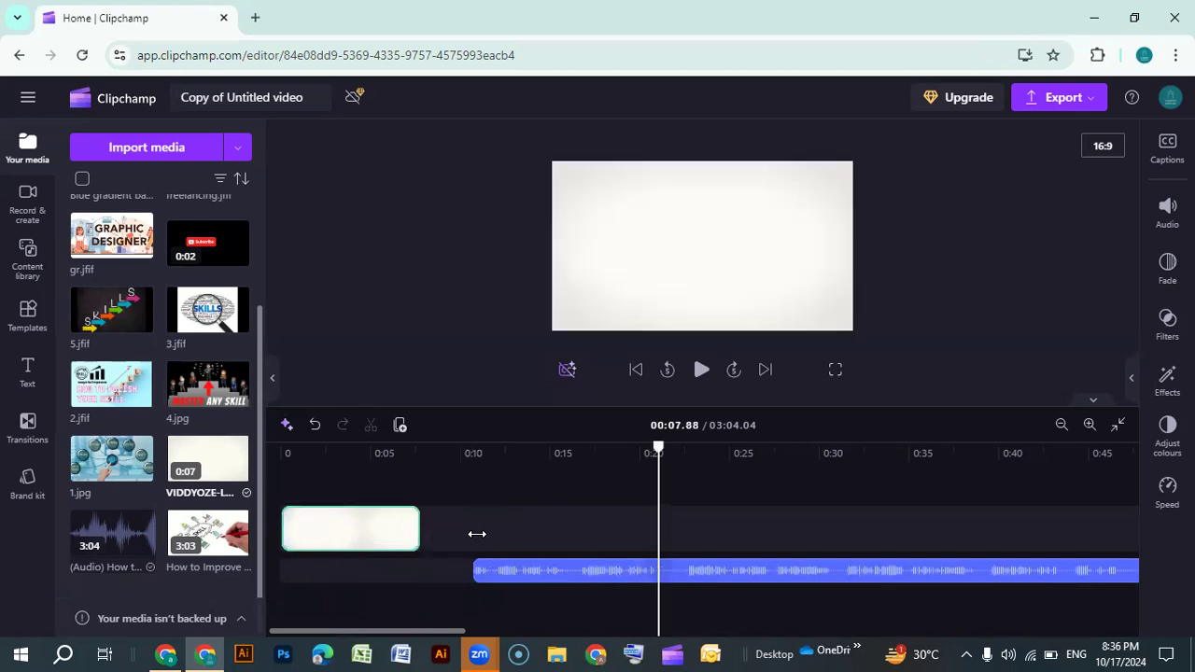
{"action": "left_click", "coordinate": [412, 534]}
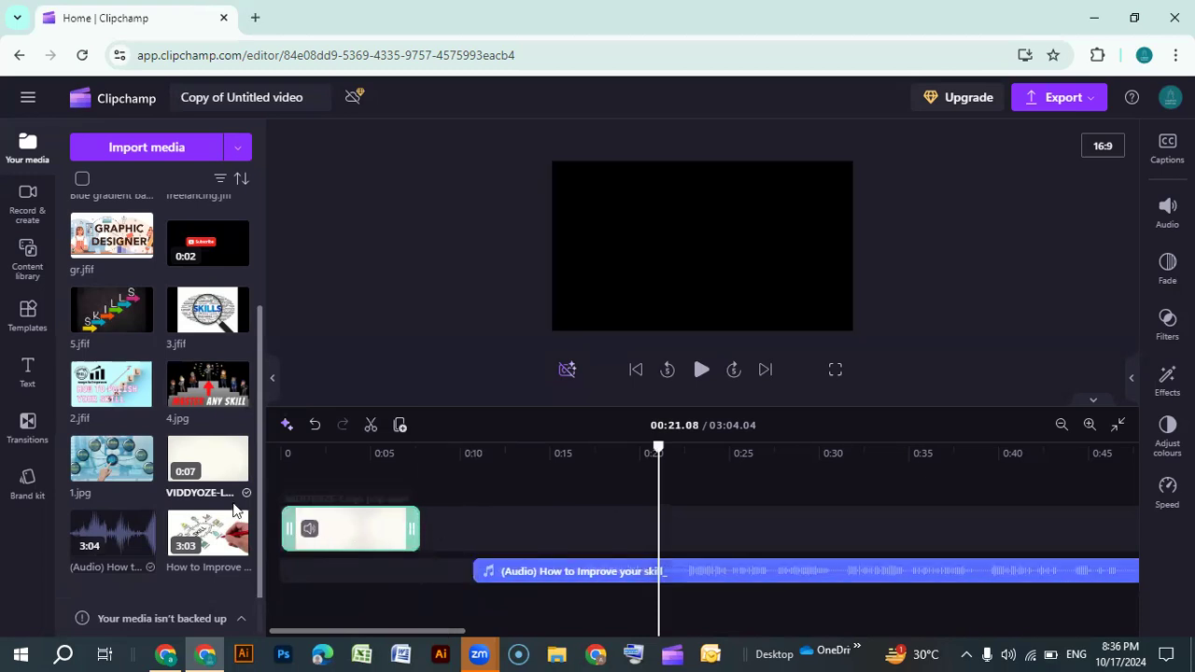
{"action": "left_click_drag", "start_coordinate": [416, 535], "coordinate": [446, 528]}
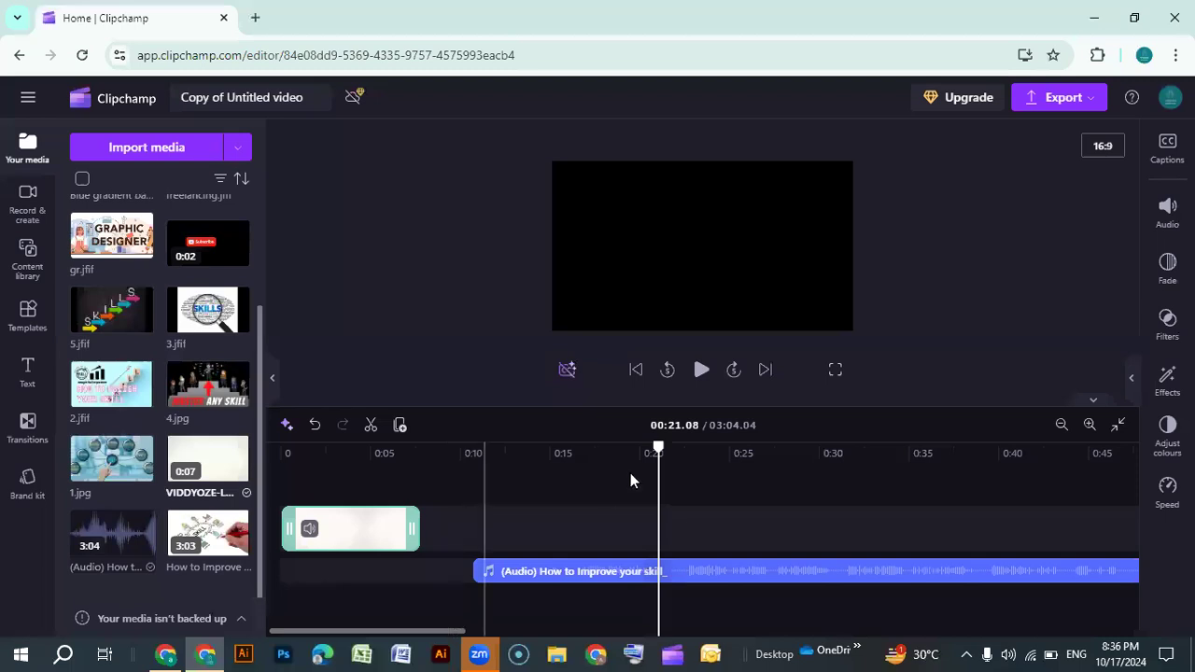
Move the narration audio clip so it starts right where the VIDDYOZE logo clip ends
{"action": "left_click_drag", "start_coordinate": [658, 457], "coordinate": [390, 458]}
{"action": "right_click", "coordinate": [391, 458]}
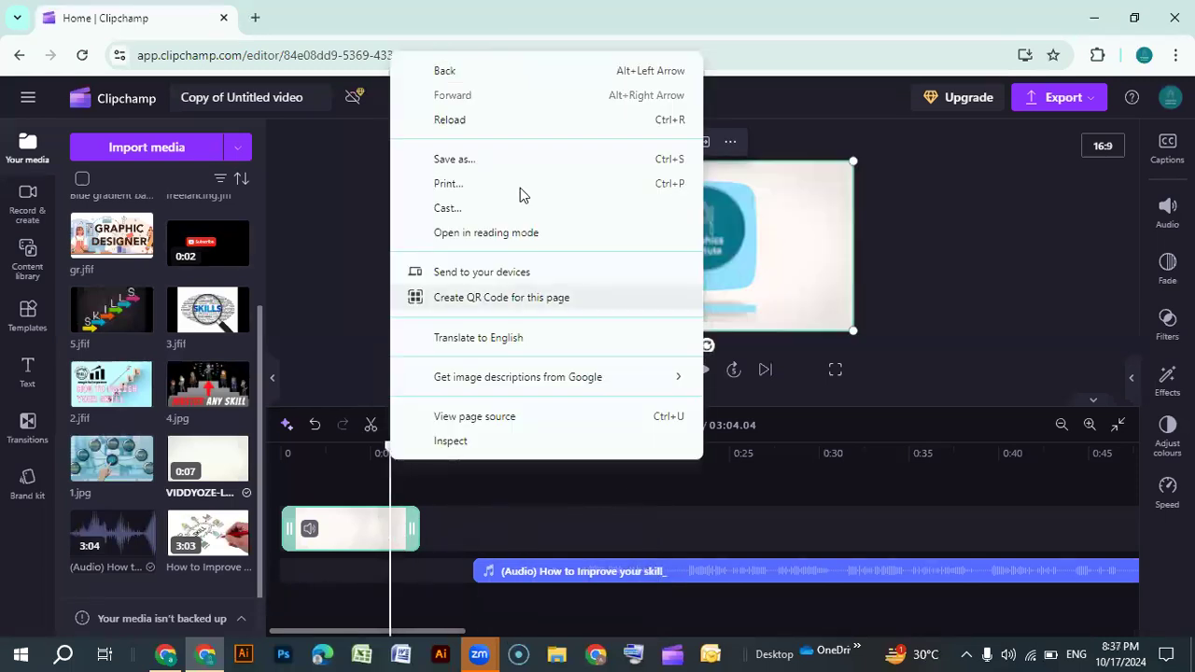
{"action": "left_click", "coordinate": [926, 453]}
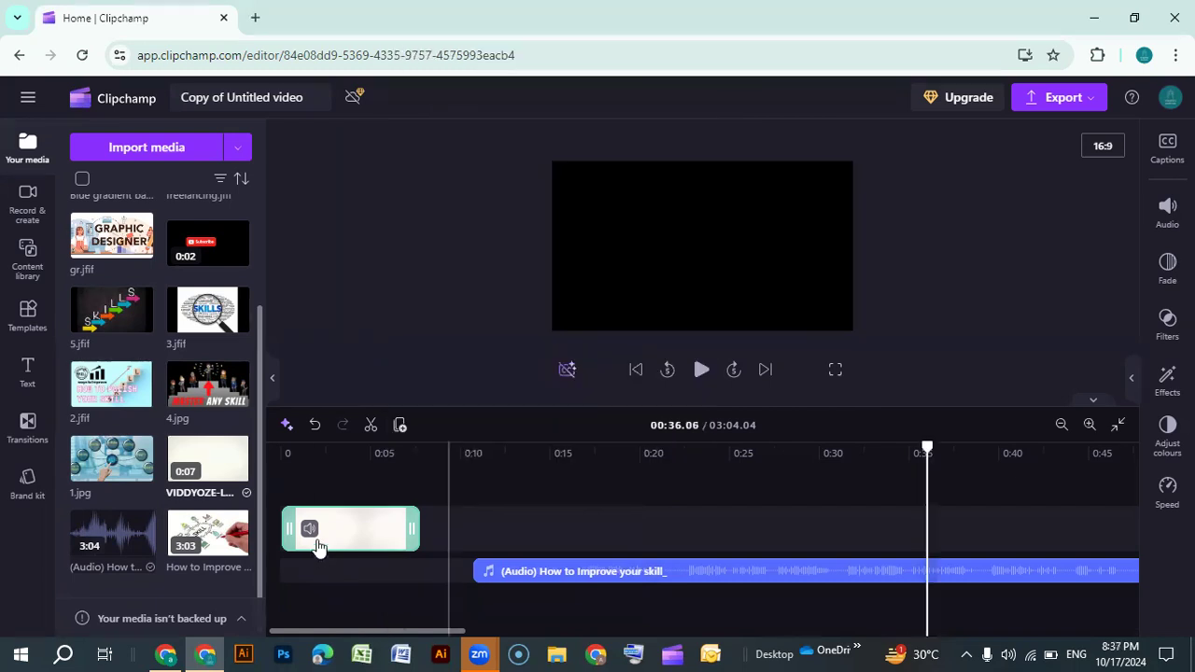
{"action": "left_click", "coordinate": [453, 485]}
{"action": "left_click_drag", "start_coordinate": [487, 454], "coordinate": [446, 449]}
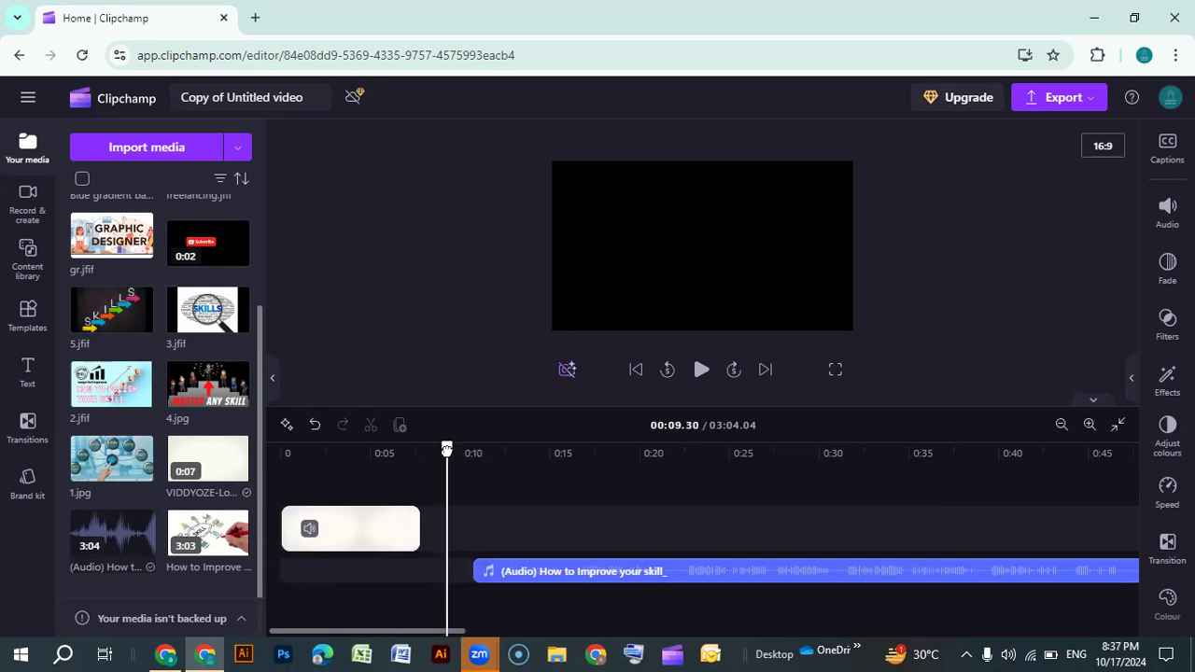
{"action": "left_click", "coordinate": [350, 538]}
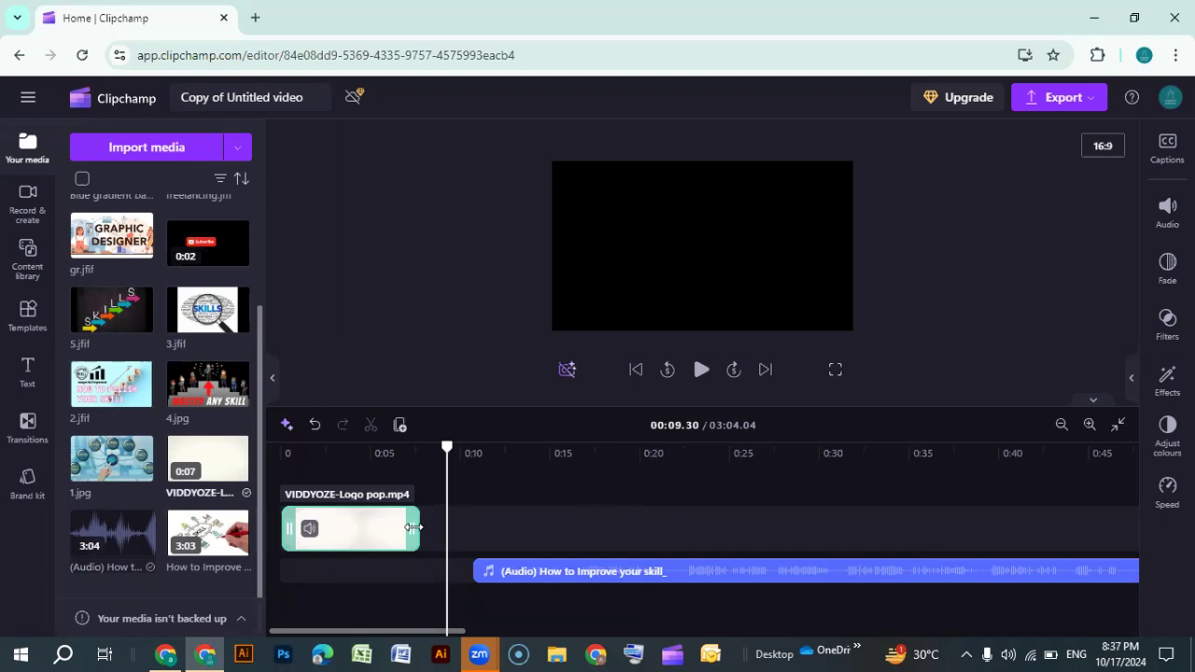
{"action": "mouse_move", "coordinate": [412, 528]}
{"action": "left_mouse_down"}
{"action": "mouse_move", "coordinate": [326, 527]}
{"action": "mouse_move", "coordinate": [434, 521]}
{"action": "left_mouse_up"}
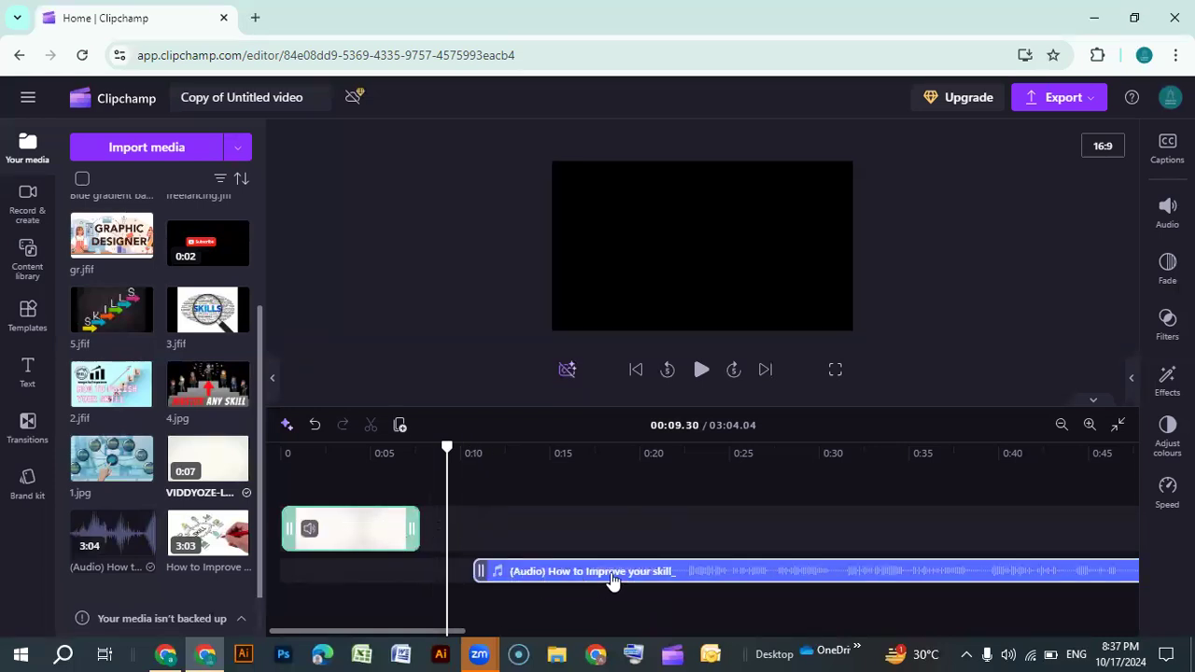
{"action": "left_click_drag", "start_coordinate": [446, 448], "coordinate": [420, 449]}
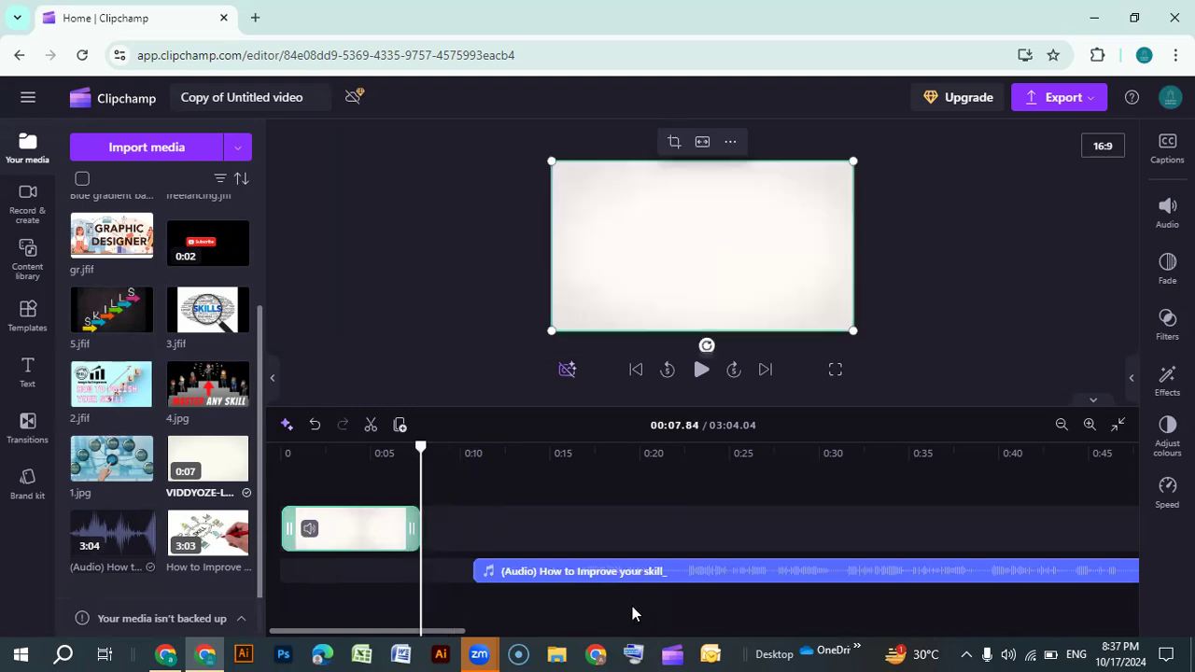
{"action": "left_click", "coordinate": [627, 570]}
{"action": "left_click_drag", "start_coordinate": [626, 571], "coordinate": [595, 571]}
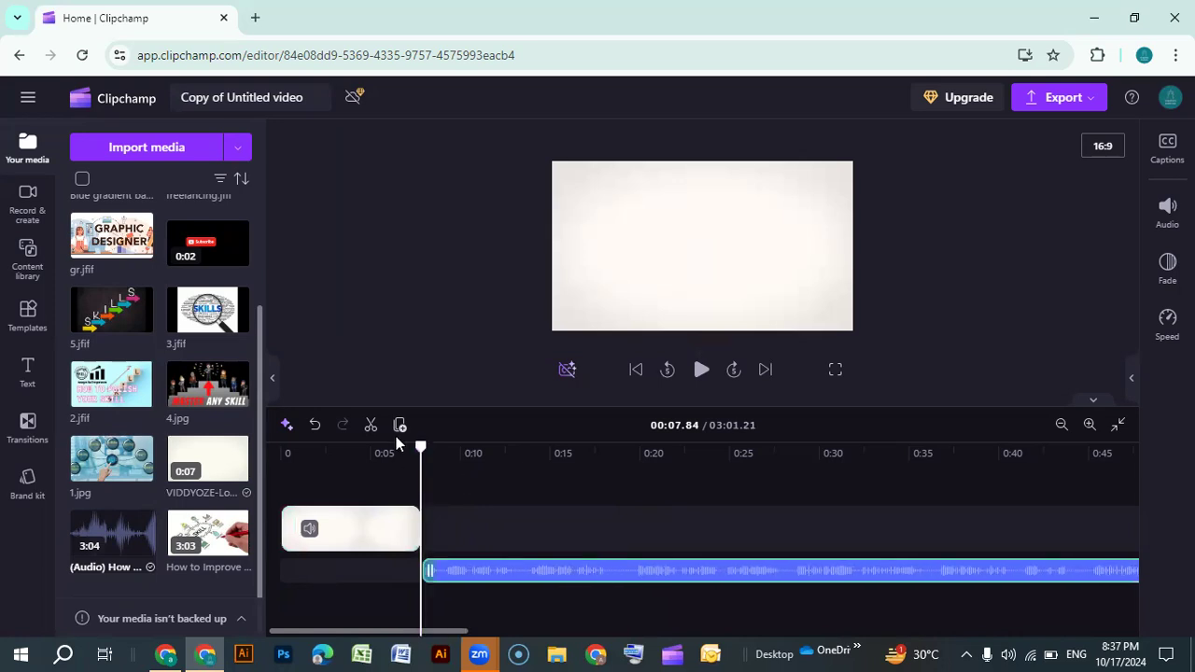
Play the timeline from the beginning to preview the logo intro and narration
{"action": "left_click", "coordinate": [635, 369]}
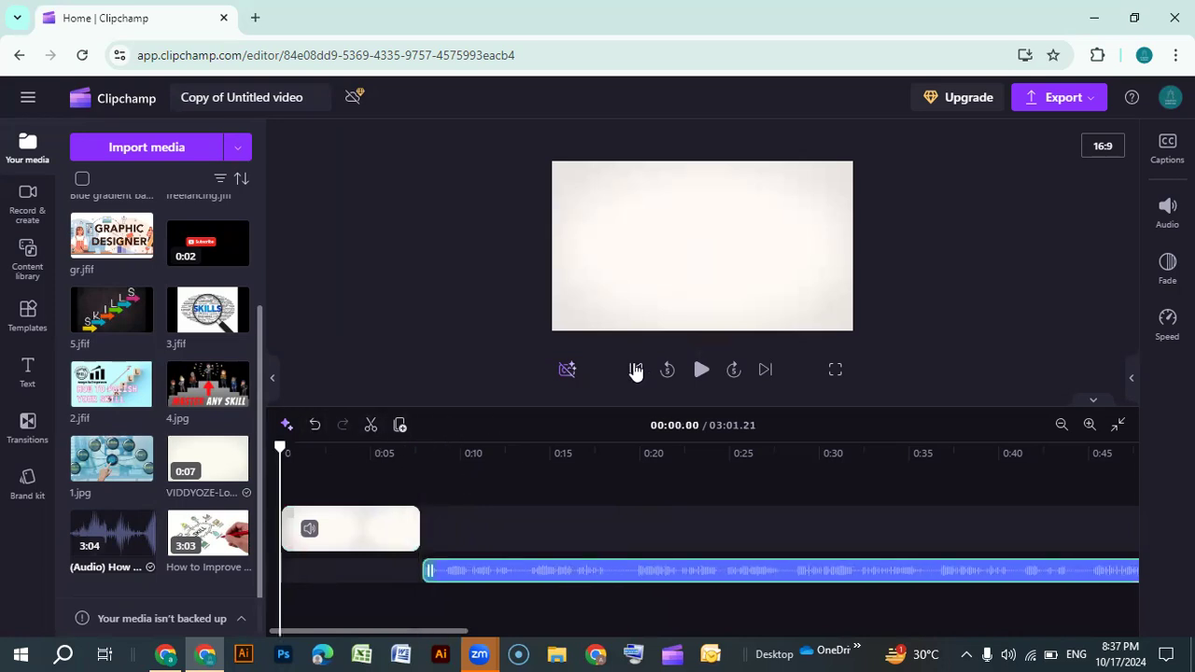
{"action": "left_click", "coordinate": [699, 369]}
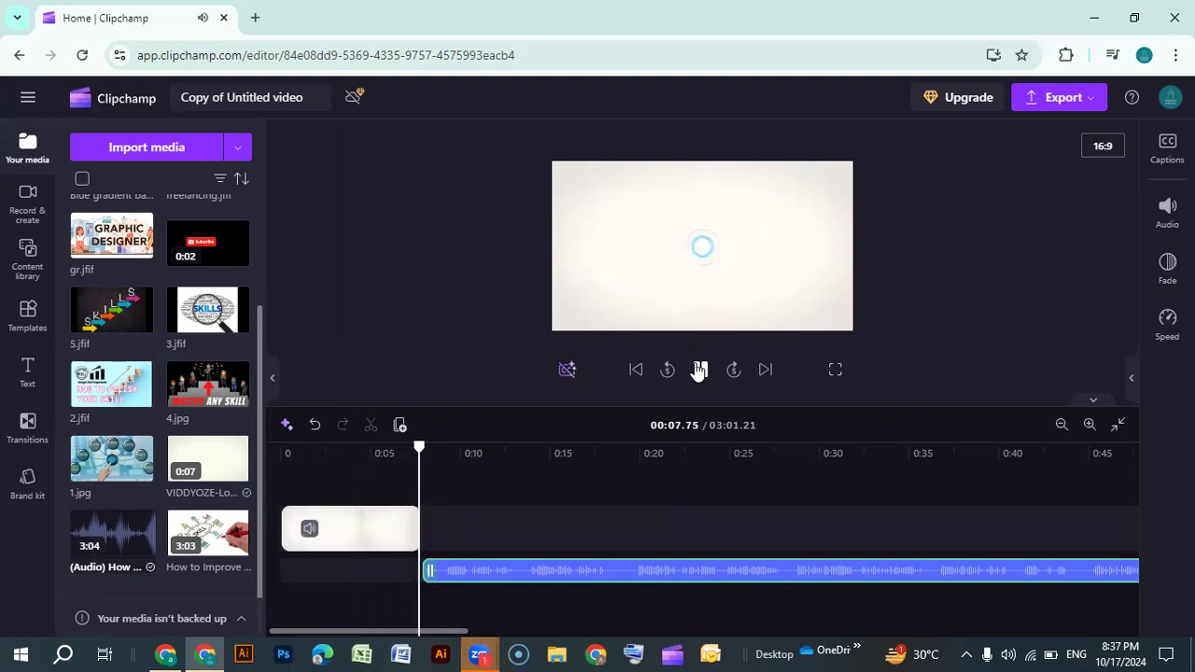
{"action": "left_click", "coordinate": [699, 370]}
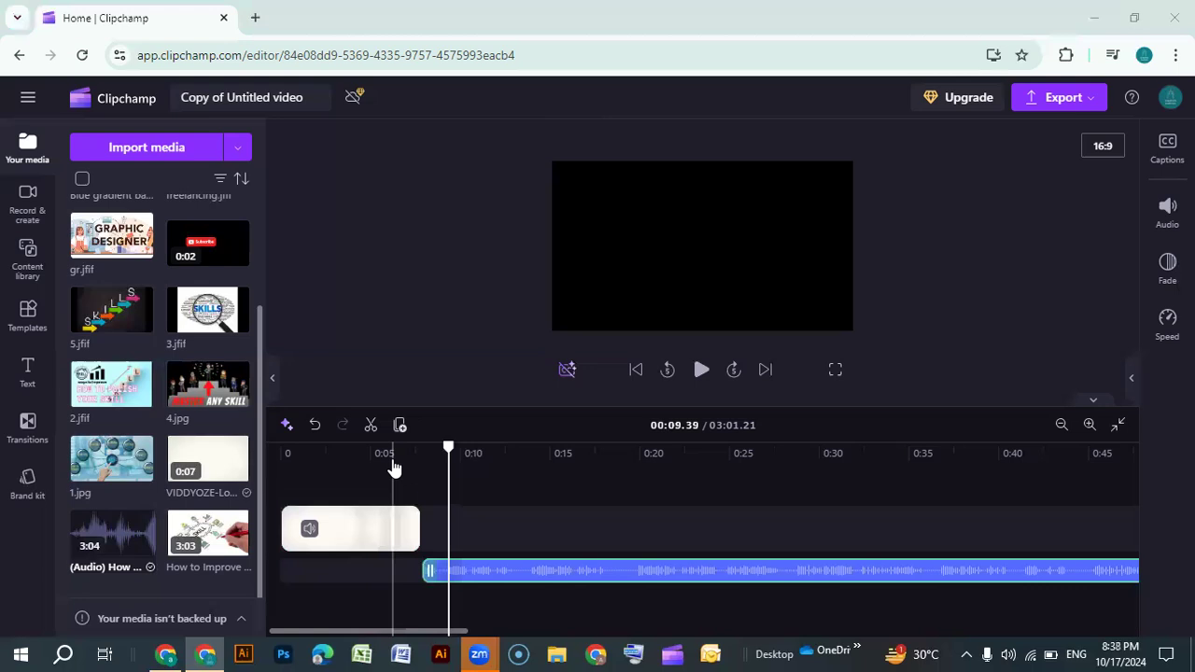
Search the content library visuals for subscribe
{"action": "left_click_drag", "start_coordinate": [445, 448], "coordinate": [360, 449]}
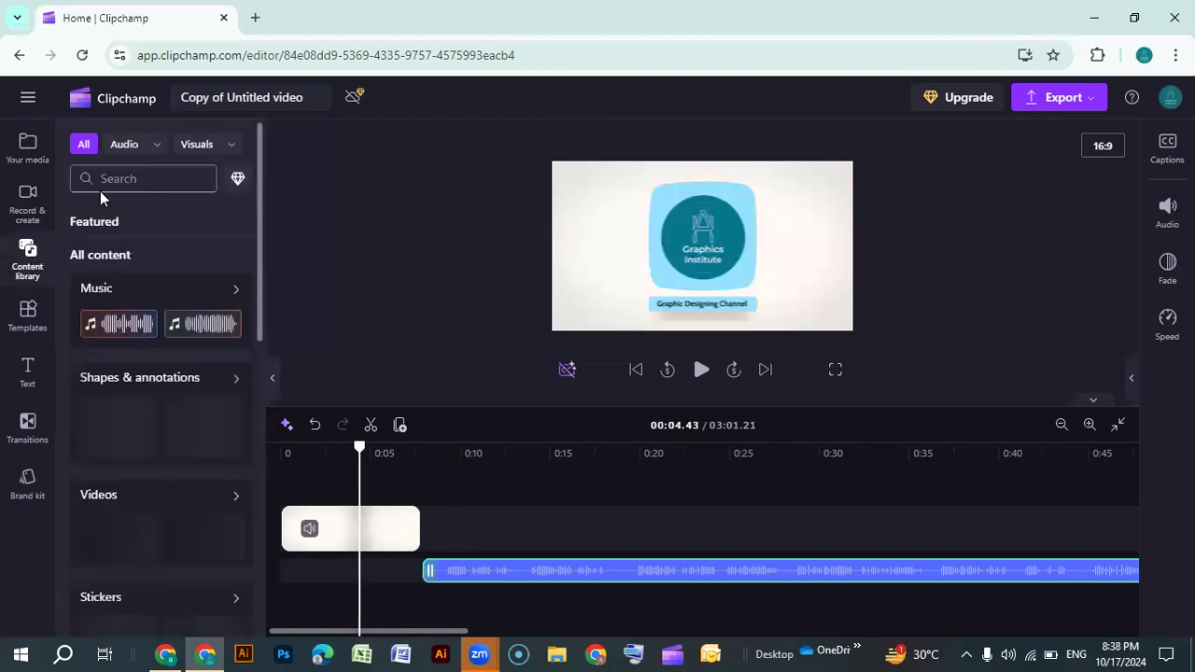
{"action": "left_click", "coordinate": [225, 146]}
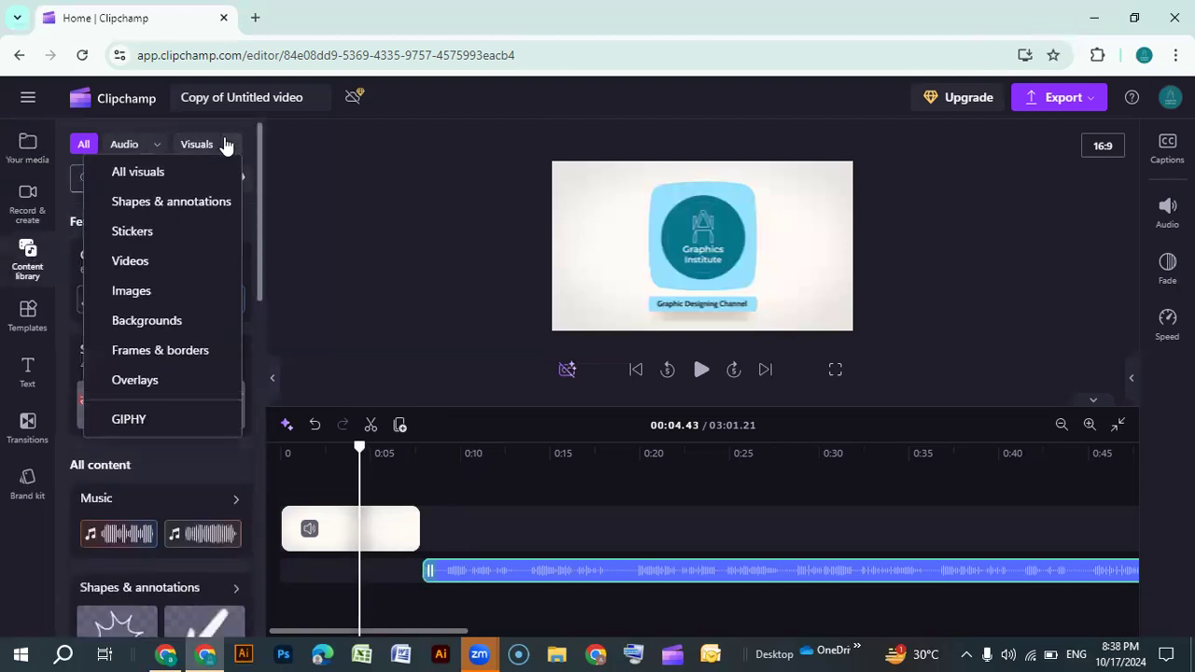
{"action": "left_click", "coordinate": [140, 172]}
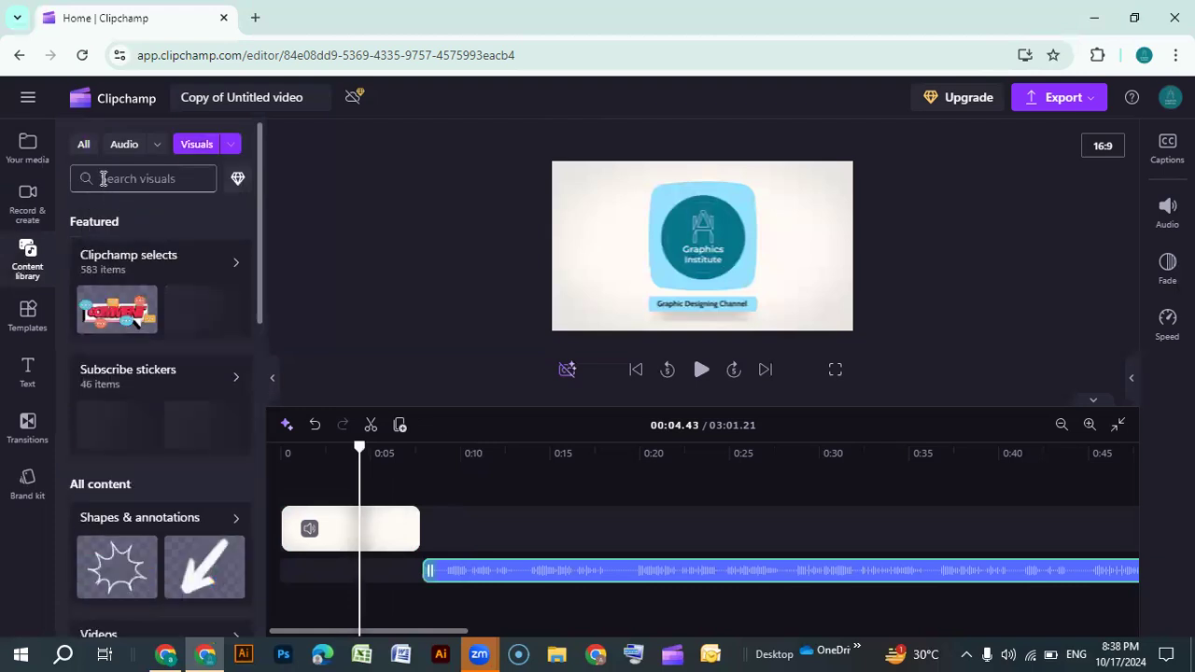
{"action": "left_click", "coordinate": [103, 178]}
{"action": "type", "text": "ju"}
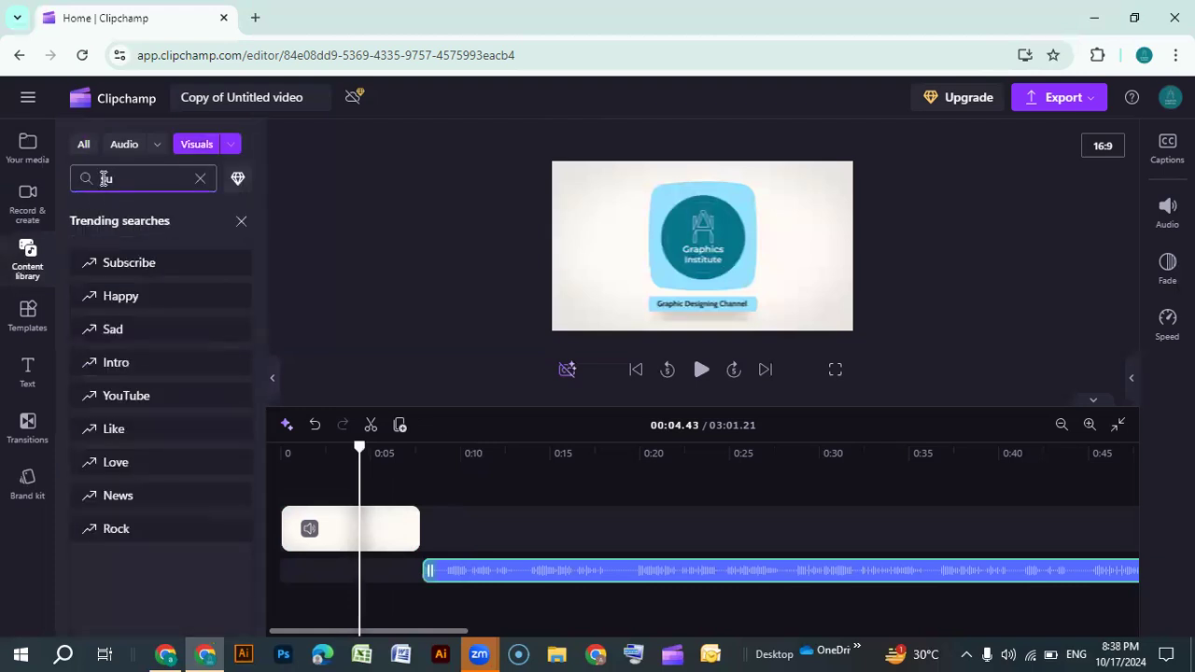
{"action": "type", "text": "b"}
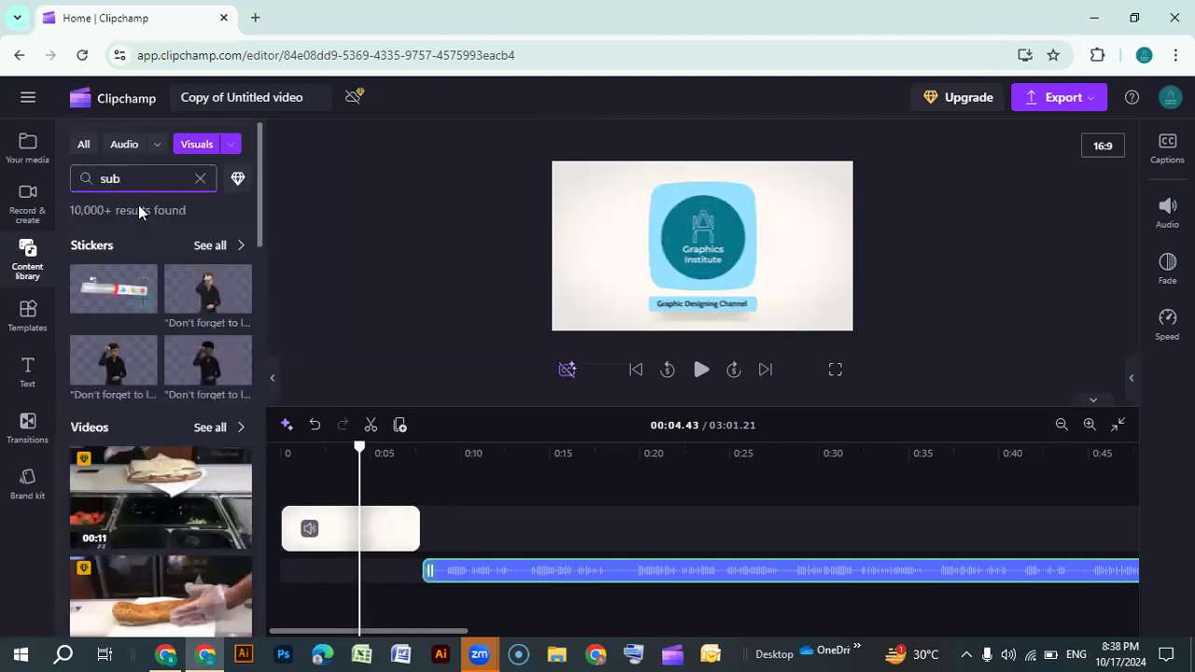
{"action": "type", "text": "ribe"}
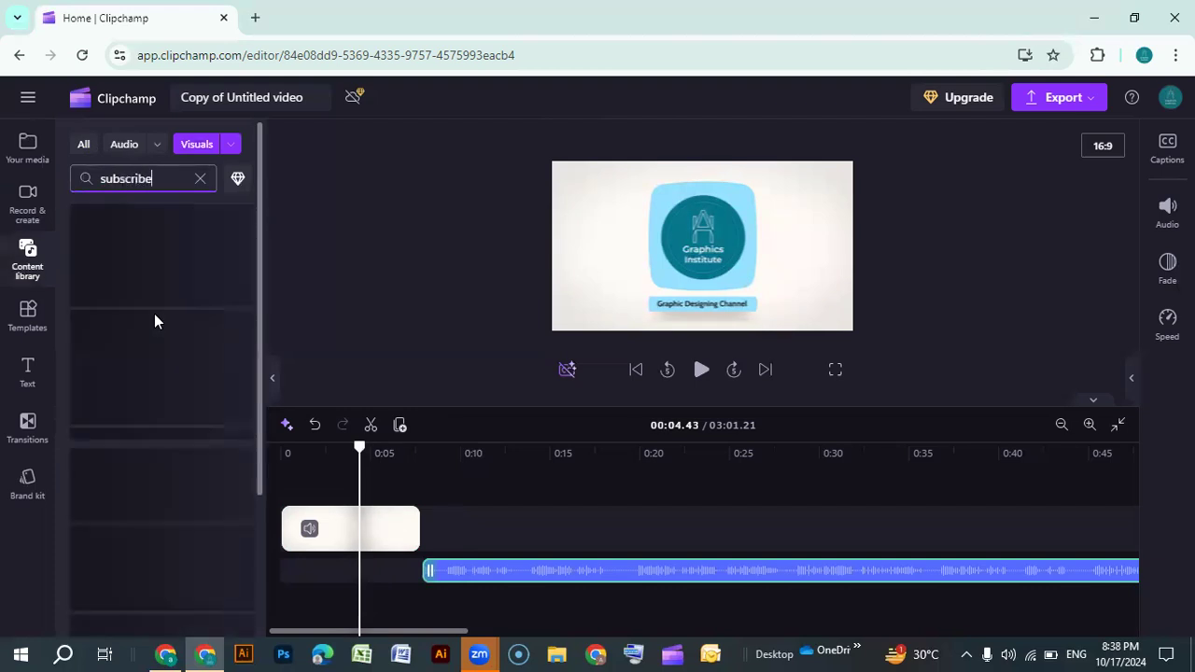
{"action": "scroll", "coordinate": [157, 407], "scroll_direction": "down", "scroll_amount": 5}
{"action": "scroll", "coordinate": [157, 407], "scroll_direction": "down", "scroll_amount": 8}
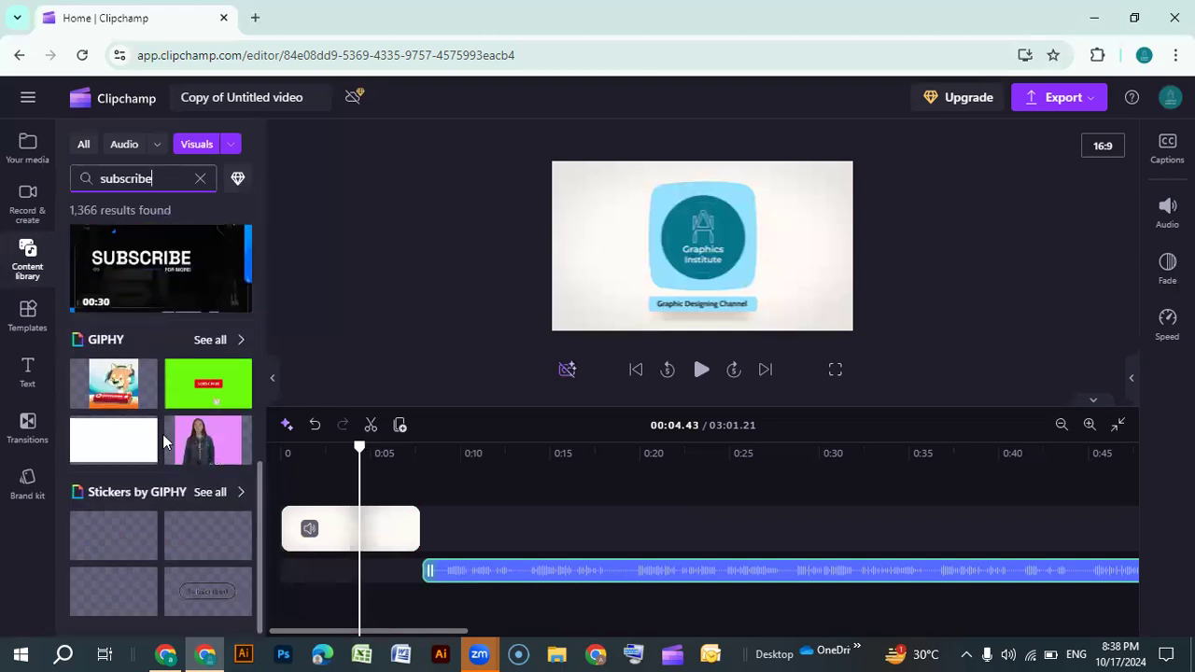
{"action": "scroll", "coordinate": [162, 434], "scroll_direction": "up", "scroll_amount": 12}
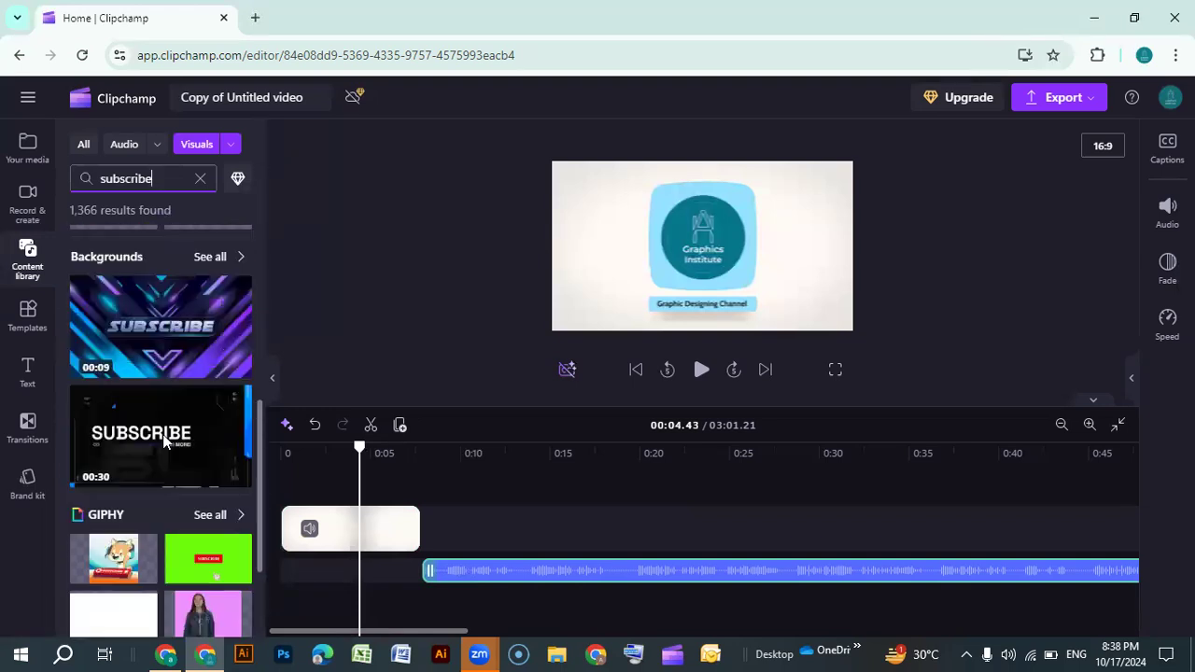
Filter the subscribe results to videos and add the red SUBSCRIBE 00:05 clip to the timeline
{"action": "left_click", "coordinate": [229, 148]}
{"action": "left_click", "coordinate": [135, 264]}
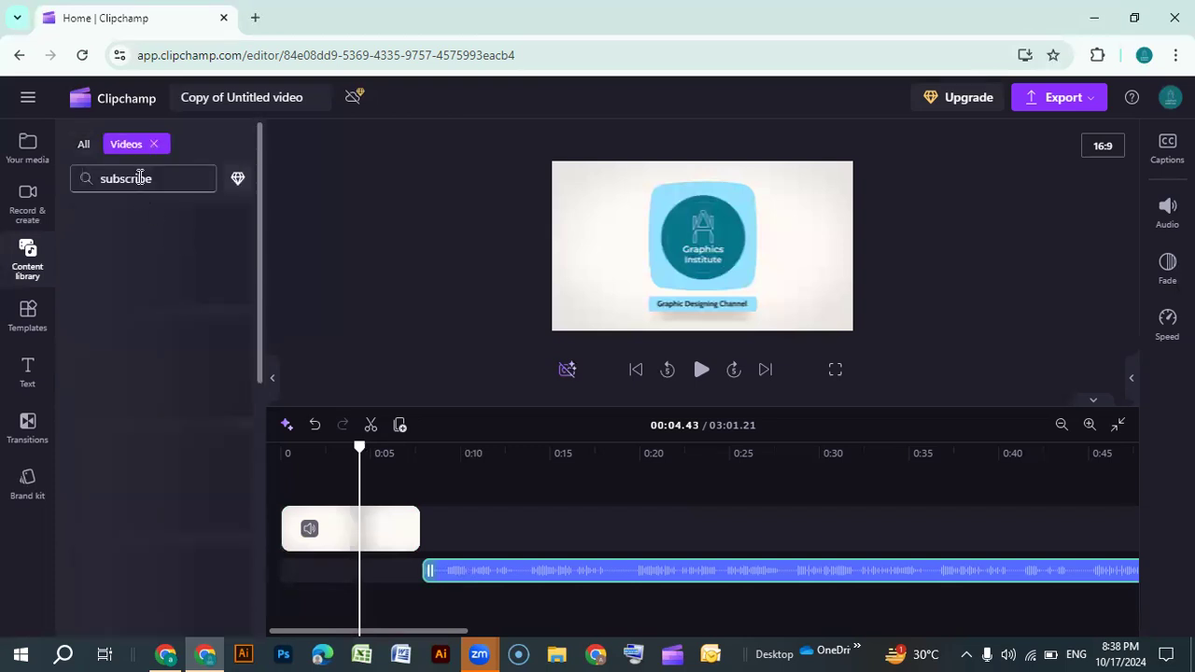
{"action": "scroll", "coordinate": [166, 327], "scroll_direction": "down", "scroll_amount": 1}
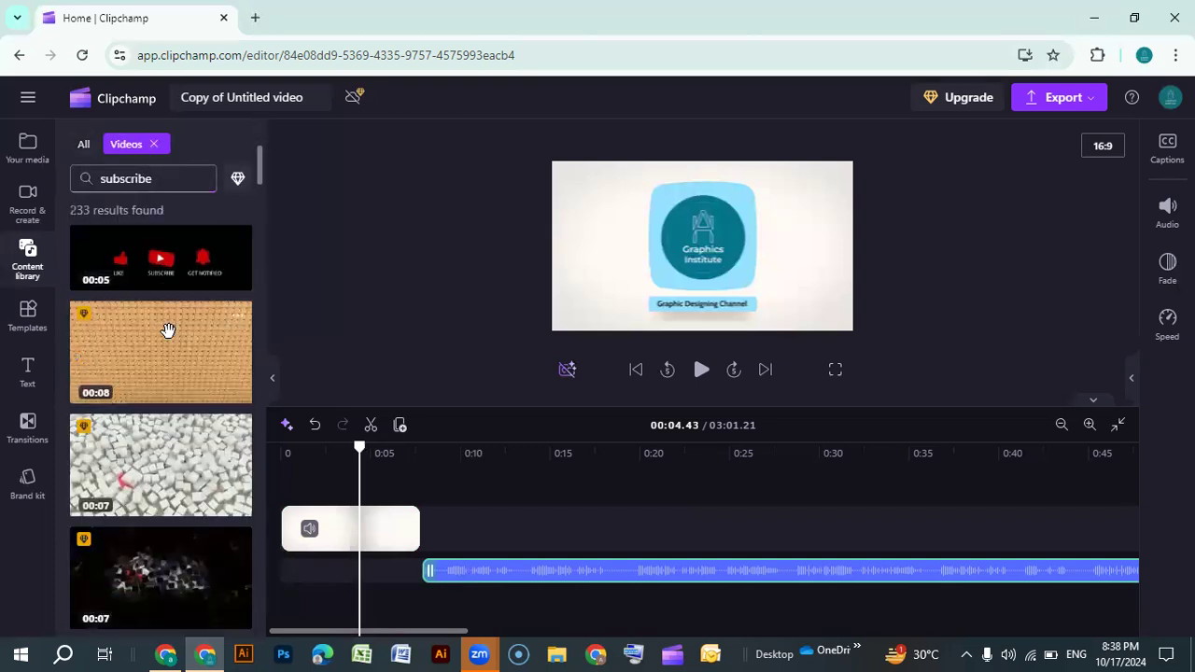
{"action": "scroll", "coordinate": [166, 336], "scroll_direction": "down", "scroll_amount": 5}
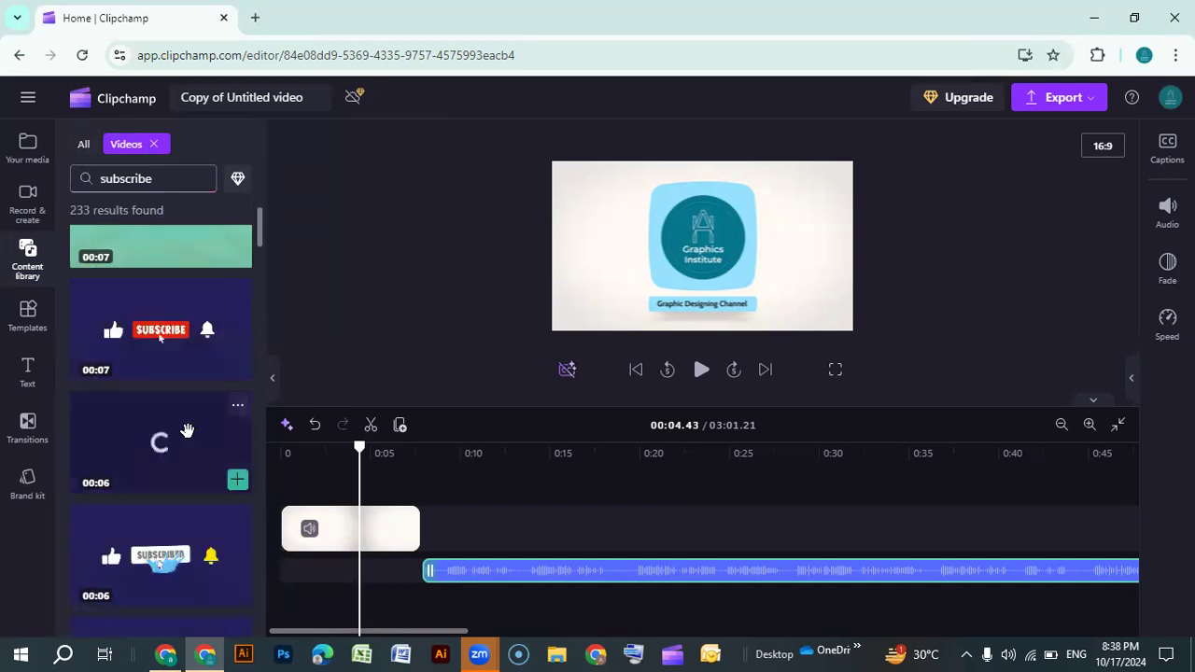
{"action": "scroll", "coordinate": [189, 431], "scroll_direction": "down", "scroll_amount": 2}
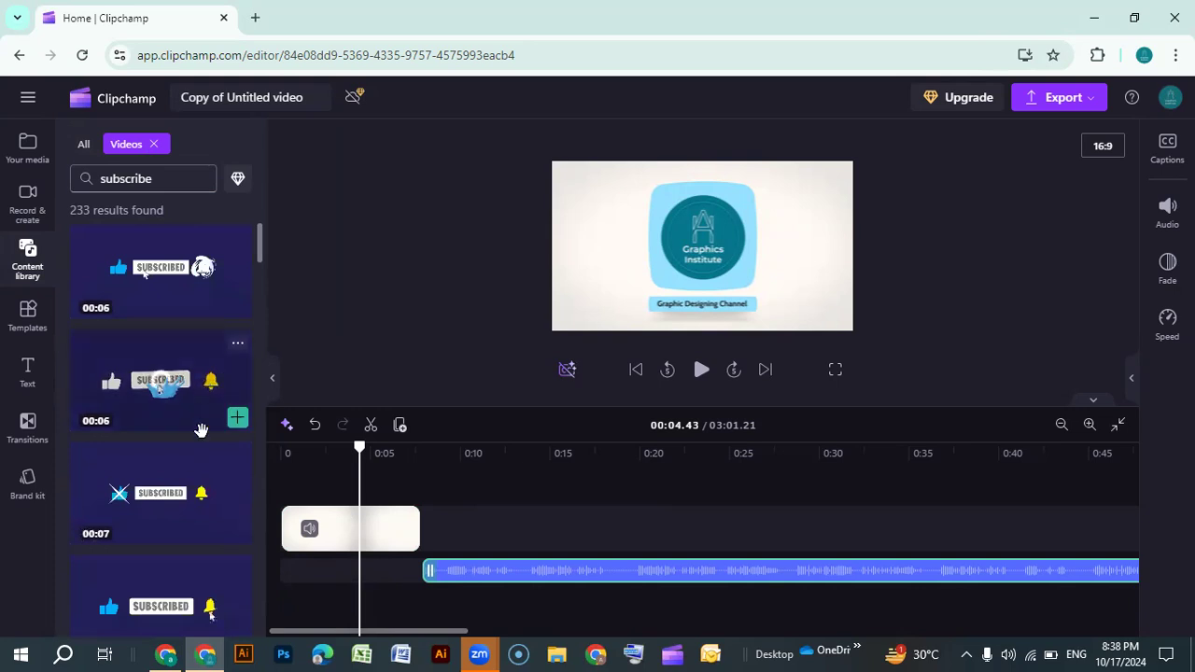
{"action": "scroll", "coordinate": [166, 493], "scroll_direction": "down", "scroll_amount": 2}
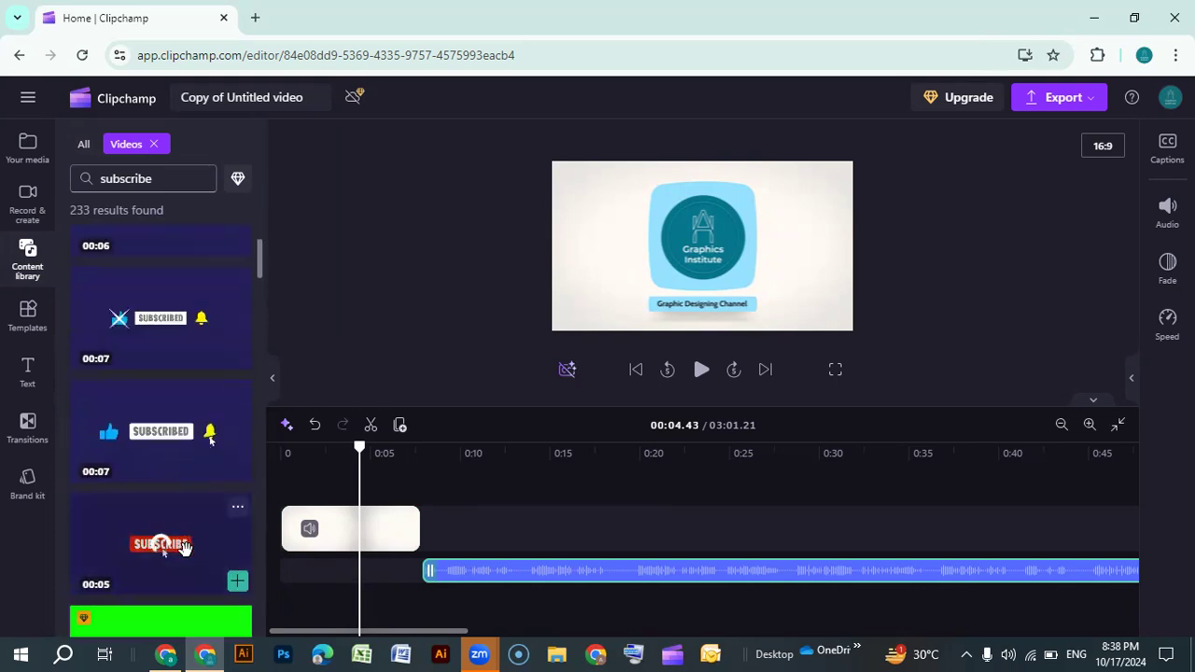
{"action": "left_click", "coordinate": [235, 586]}
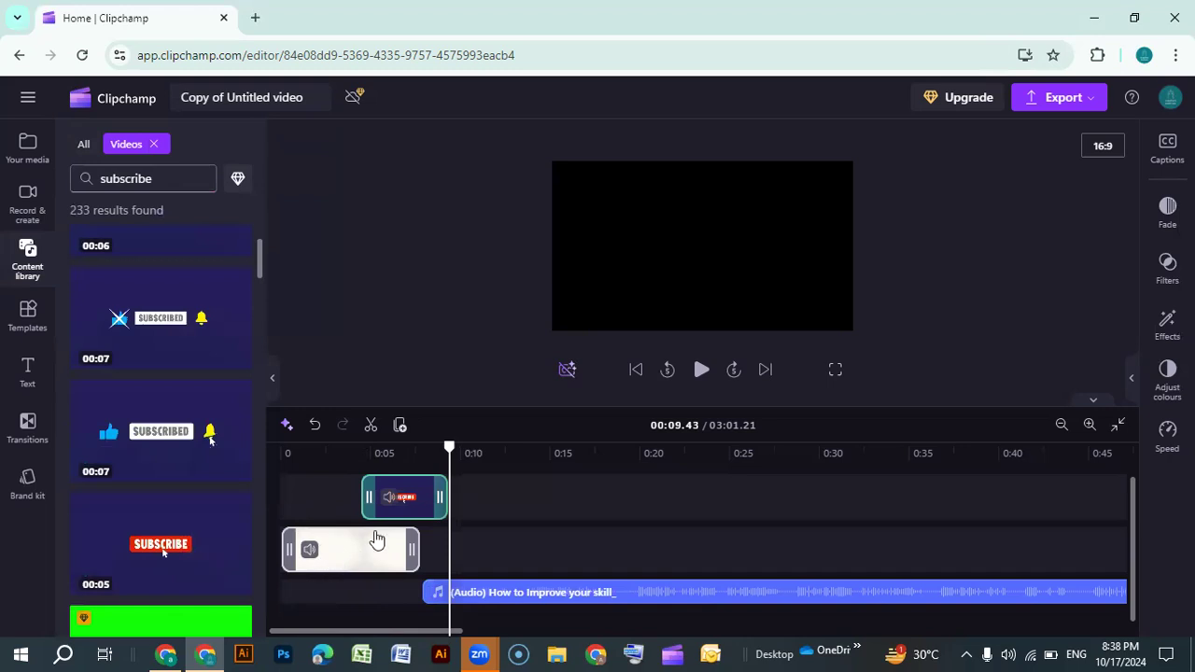
Move the subscribe clip earlier so it overlaps the end of the logo intro
{"action": "left_click_drag", "start_coordinate": [405, 499], "coordinate": [375, 500]}
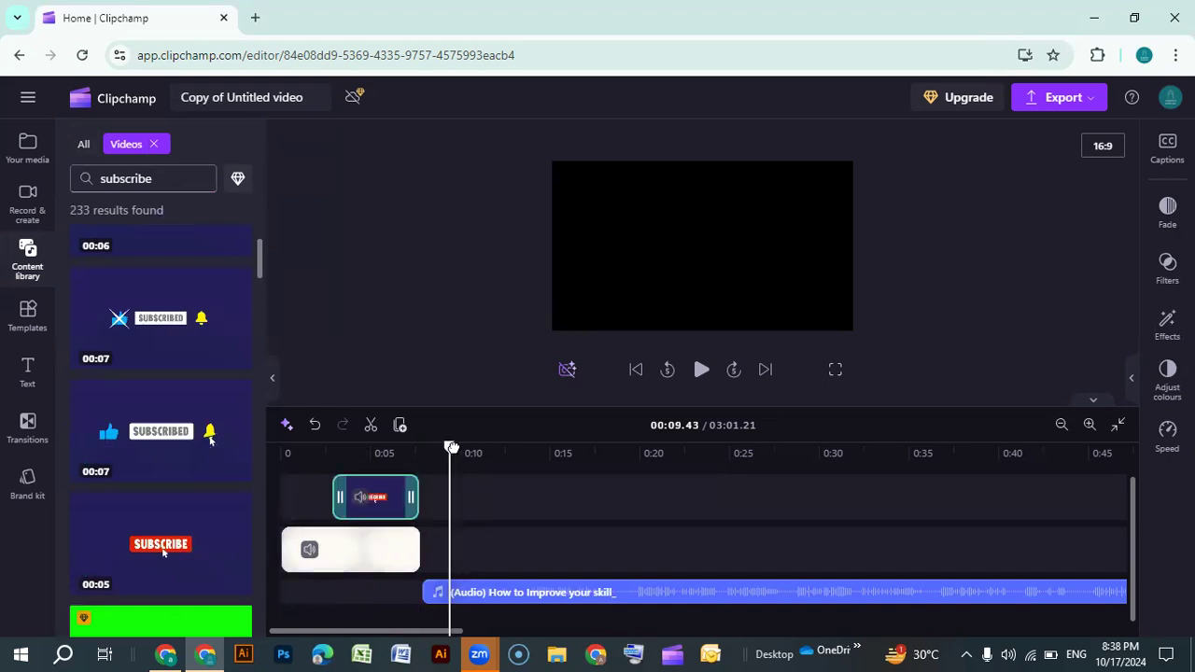
{"action": "left_click_drag", "start_coordinate": [446, 448], "coordinate": [368, 448]}
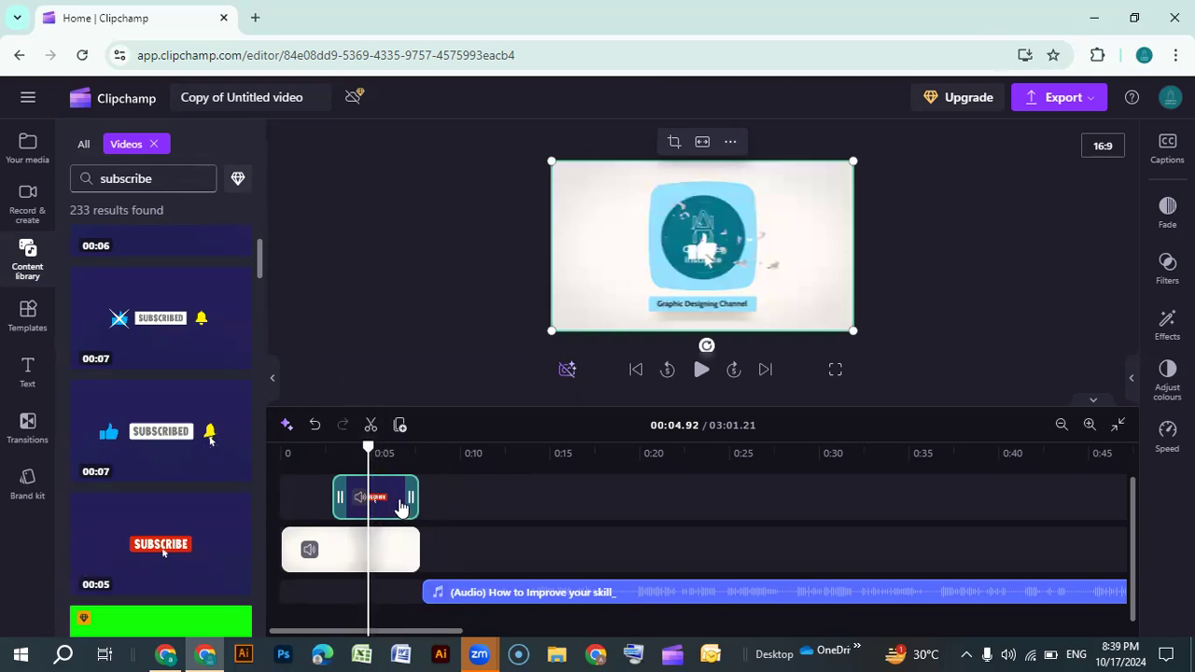
{"action": "left_click_drag", "start_coordinate": [397, 499], "coordinate": [323, 490]}
{"action": "left_click", "coordinate": [353, 505]}
{"action": "right_click", "coordinate": [323, 490]}
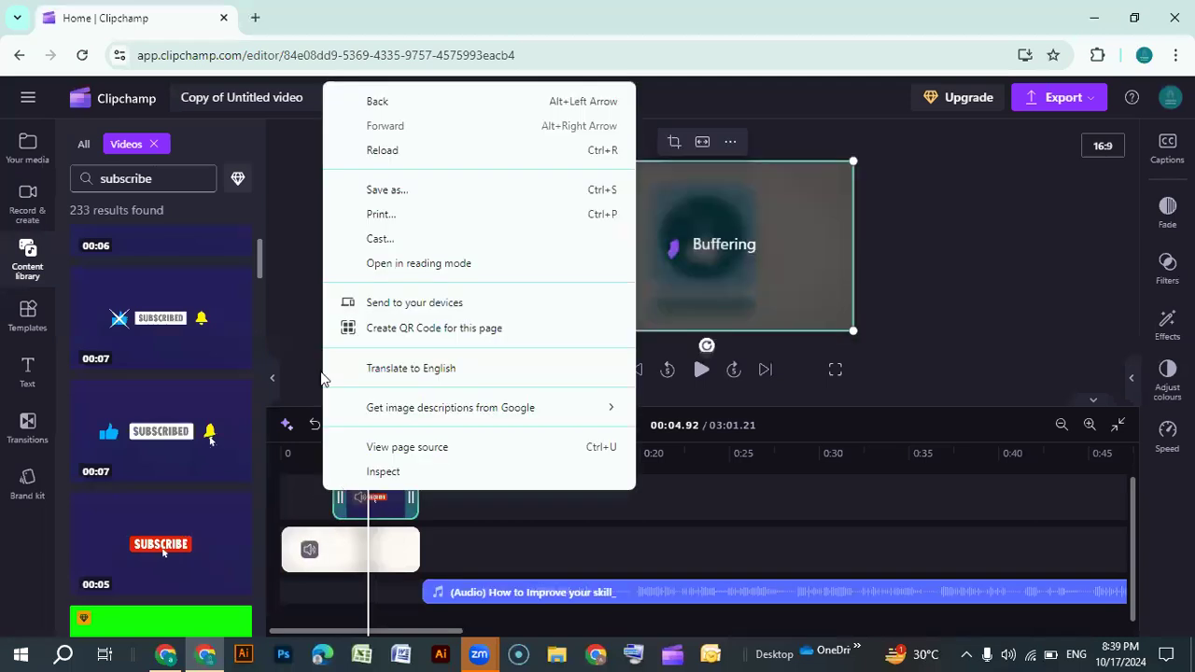
{"action": "left_click", "coordinate": [396, 505]}
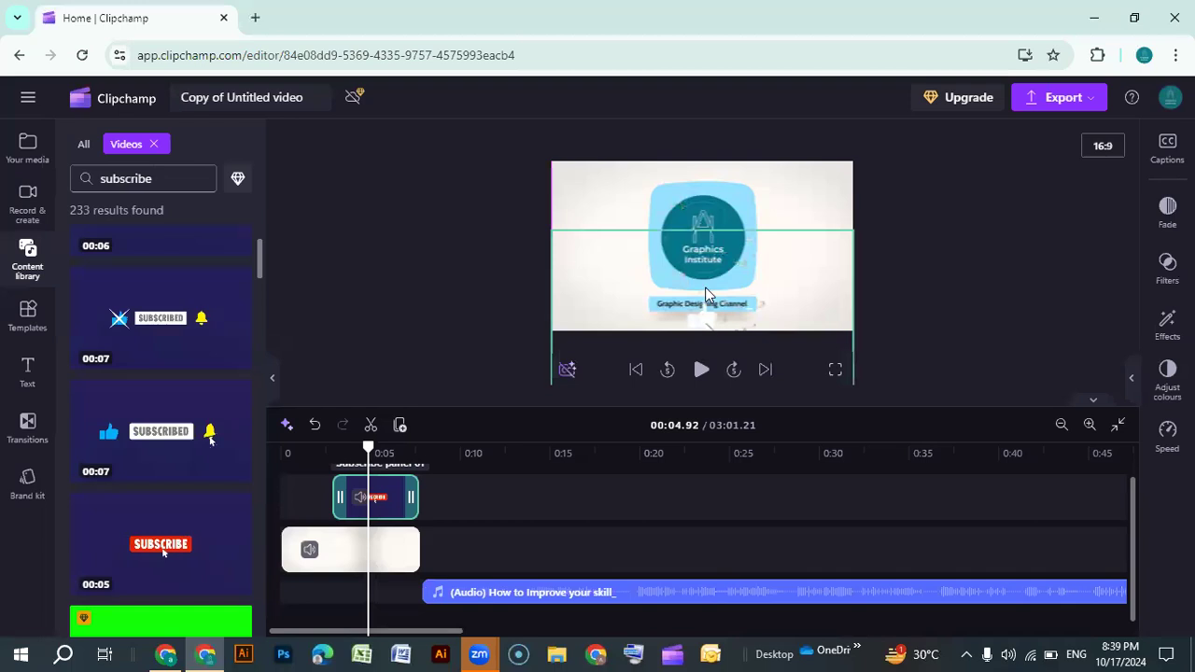
Resize the subscribe overlay into the lower part of the frame and trim the start of its clip
{"action": "left_click", "coordinate": [704, 287]}
{"action": "left_click_drag", "start_coordinate": [854, 196], "coordinate": [791, 262]}
{"action": "left_click", "coordinate": [667, 305]}
{"action": "left_click_drag", "start_coordinate": [667, 304], "coordinate": [707, 313]}
{"action": "left_click_drag", "start_coordinate": [340, 495], "coordinate": [355, 494]}
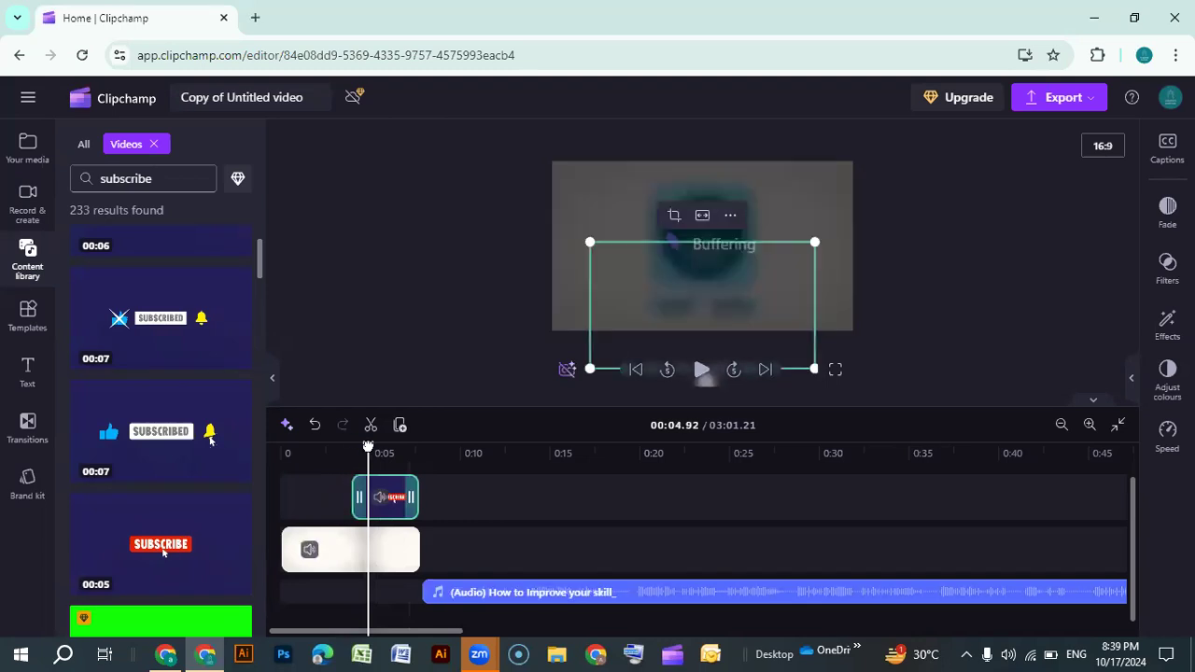
{"action": "left_click_drag", "start_coordinate": [367, 447], "coordinate": [266, 449]}
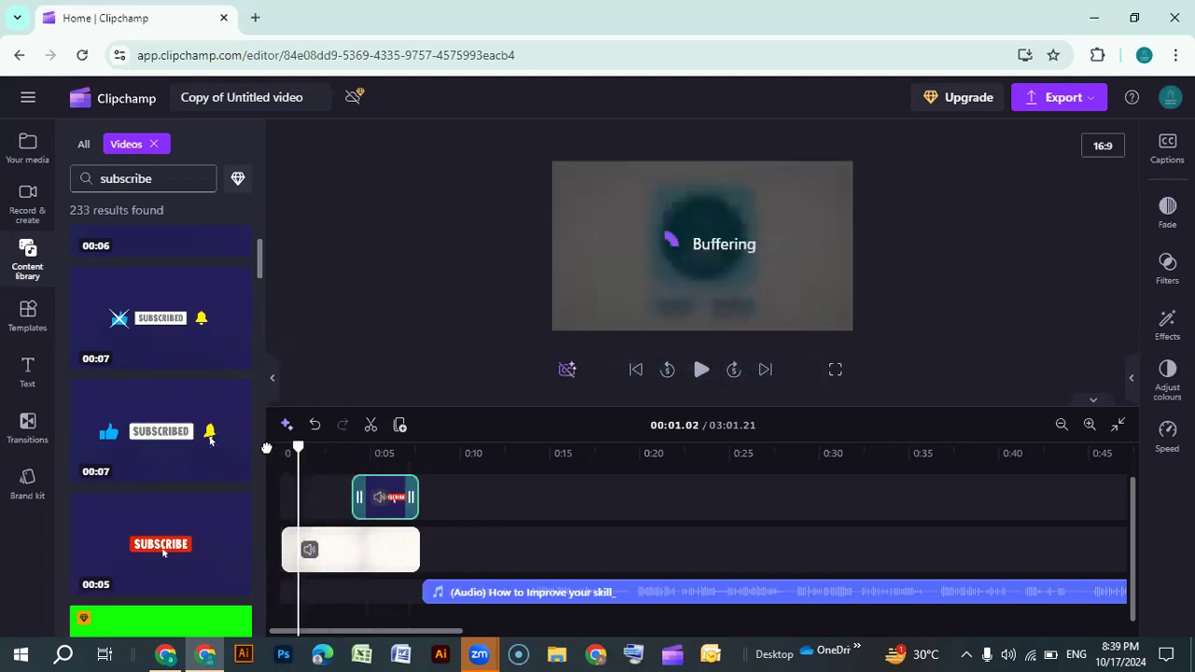
{"action": "right_click", "coordinate": [266, 449]}
{"action": "left_click", "coordinate": [981, 291]}
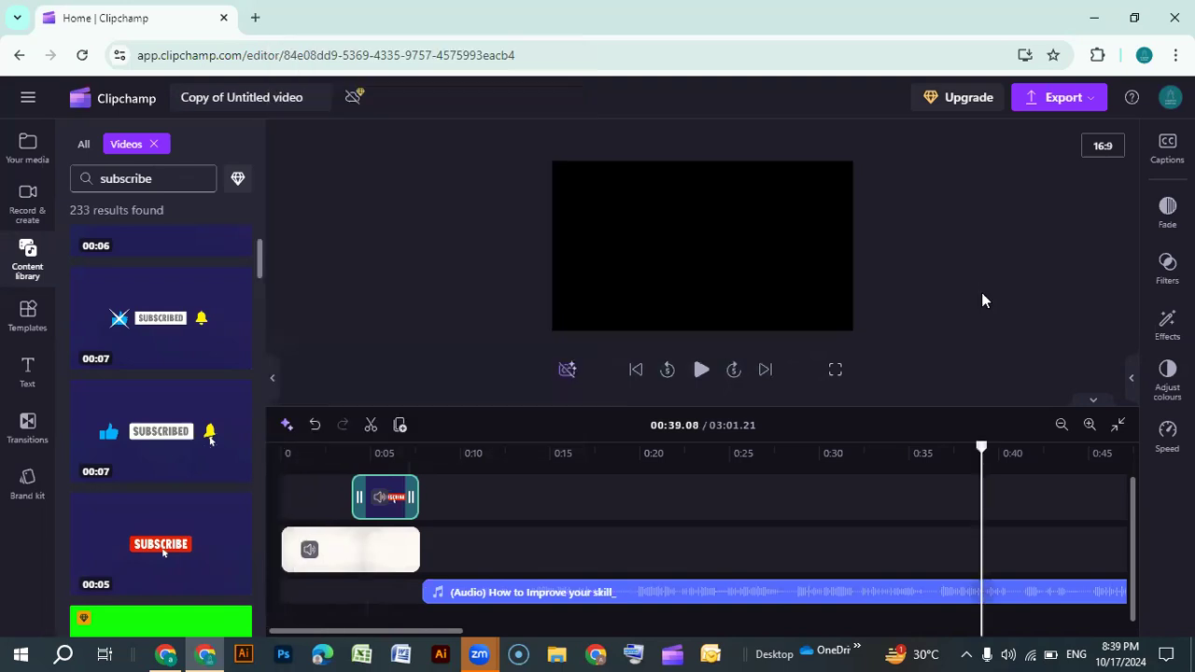
{"action": "left_click", "coordinate": [279, 464]}
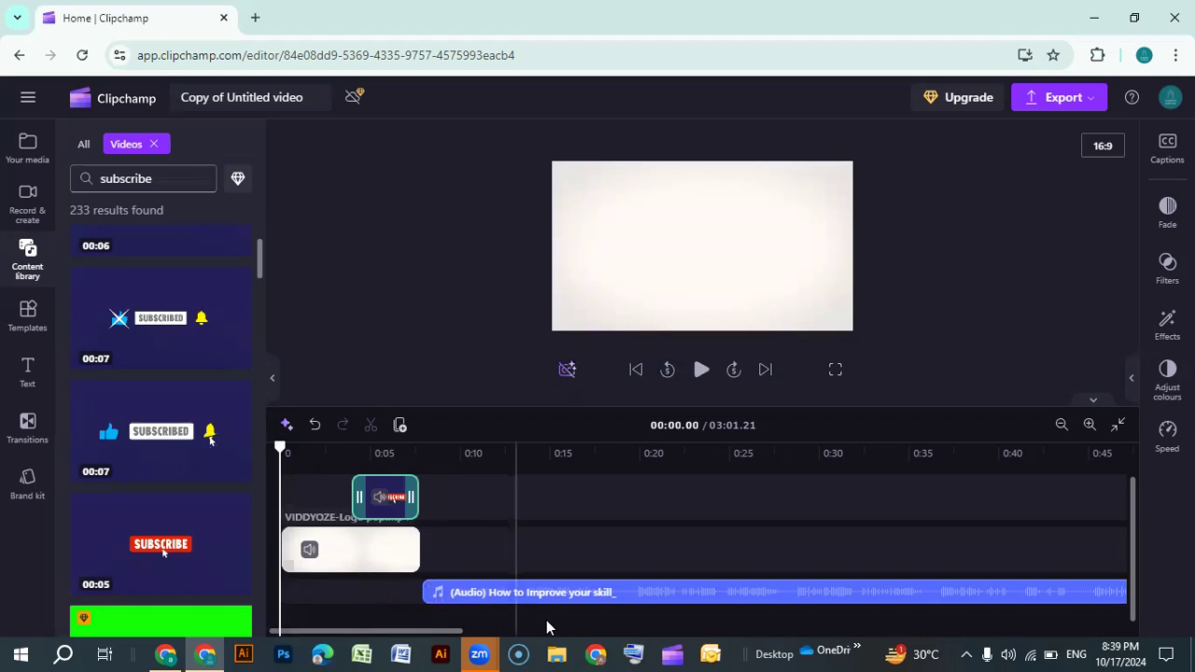
{"action": "mouse_move", "coordinate": [523, 599]}
{"action": "left_mouse_down"}
{"action": "mouse_move", "coordinate": [593, 596]}
{"action": "mouse_move", "coordinate": [513, 595]}
{"action": "left_mouse_up"}
{"action": "right_click", "coordinate": [515, 596]}
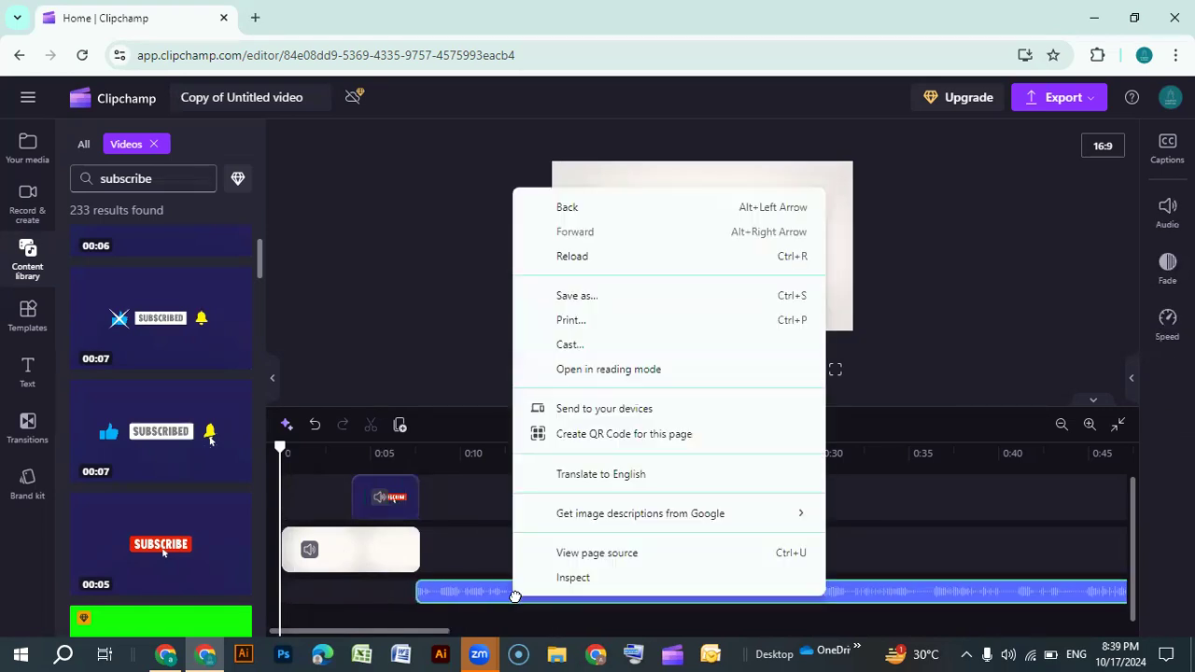
{"action": "key", "text": "Escape"}
Move the subscribe clip onto the main track right after the logo intro and play the preview
{"action": "left_click", "coordinate": [391, 501]}
{"action": "left_click_drag", "start_coordinate": [392, 504], "coordinate": [443, 550]}
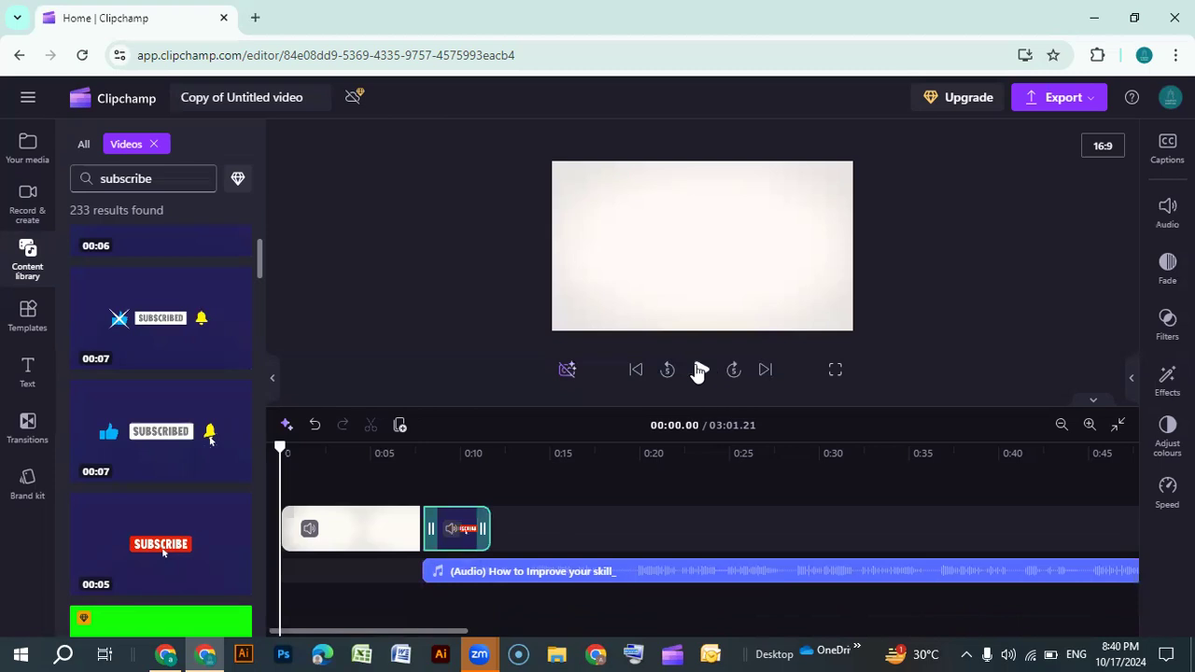
{"action": "left_click", "coordinate": [699, 371]}
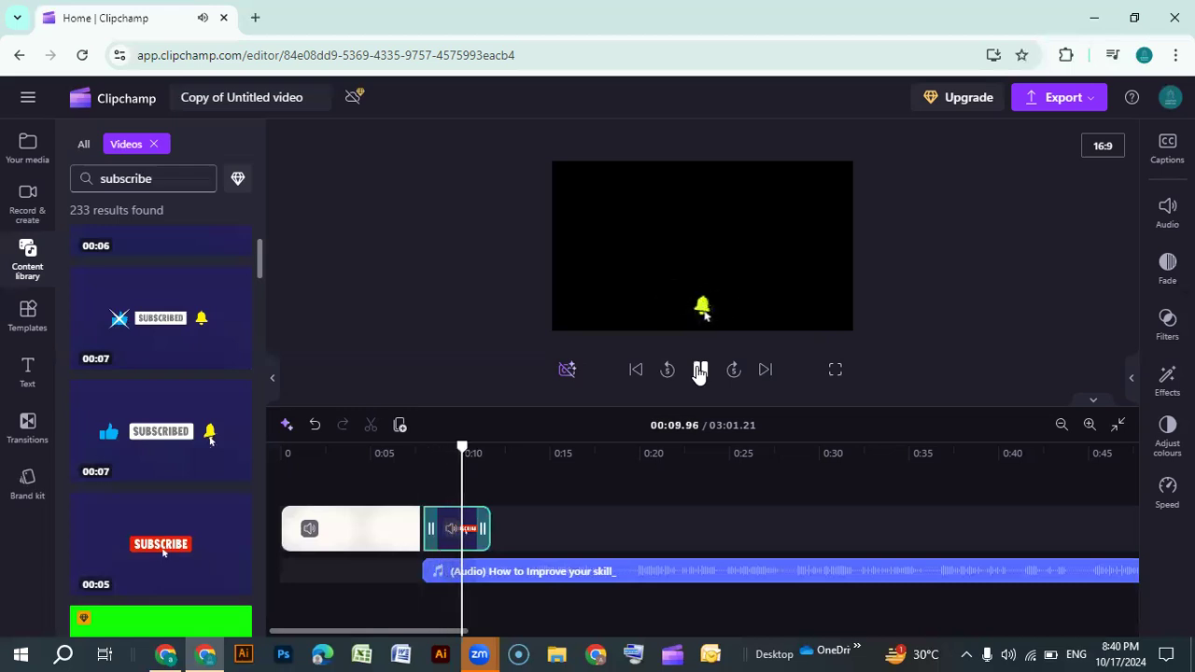
Move the subscribe clip onto a new track above the logo intro so it overlaps the intro's end
{"action": "left_click", "coordinate": [467, 547]}
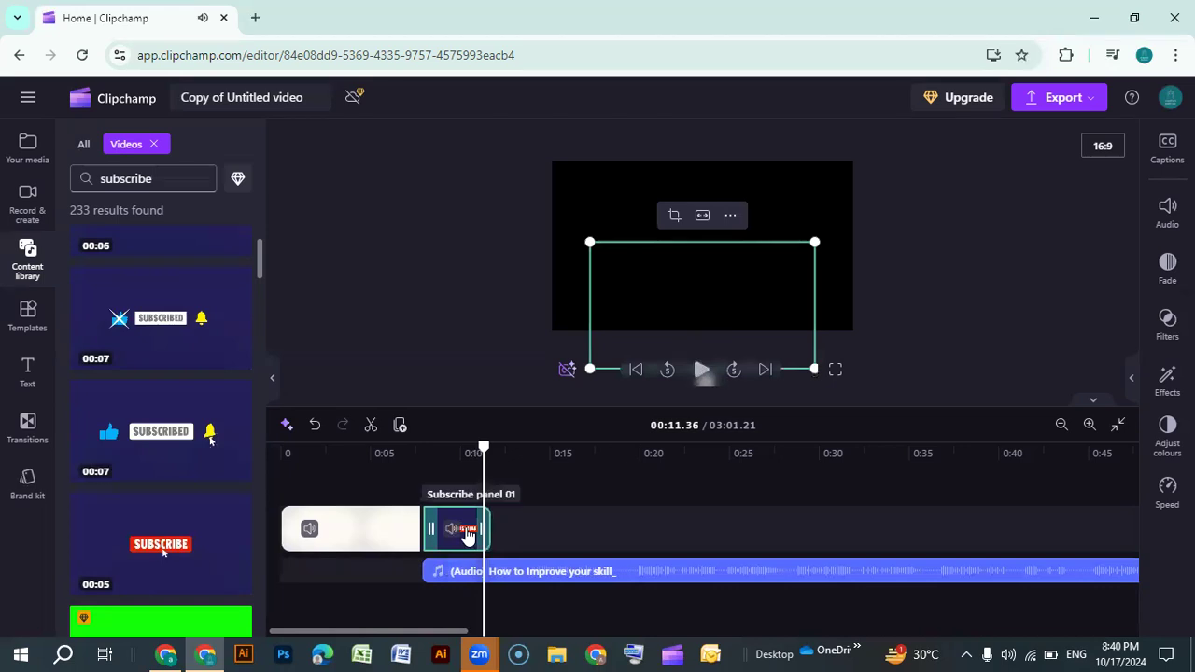
{"action": "left_click_drag", "start_coordinate": [439, 504], "coordinate": [396, 478]}
{"action": "right_click", "coordinate": [386, 478]}
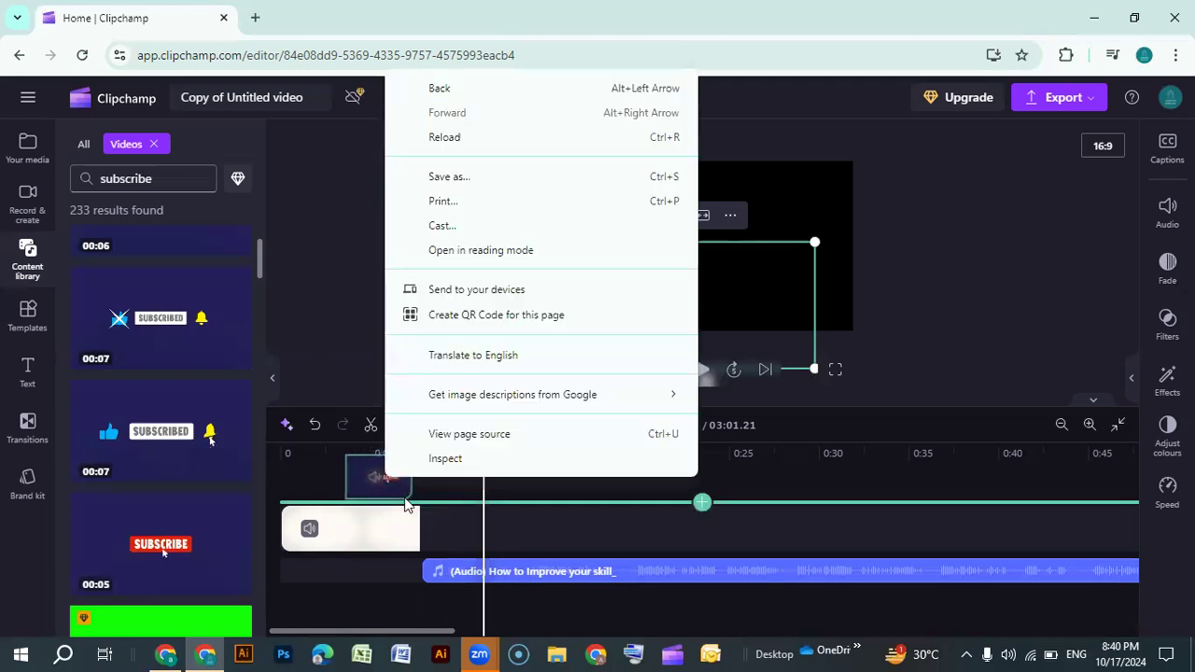
{"action": "left_click", "coordinate": [456, 540]}
{"action": "left_click_drag", "start_coordinate": [389, 483], "coordinate": [389, 519]}
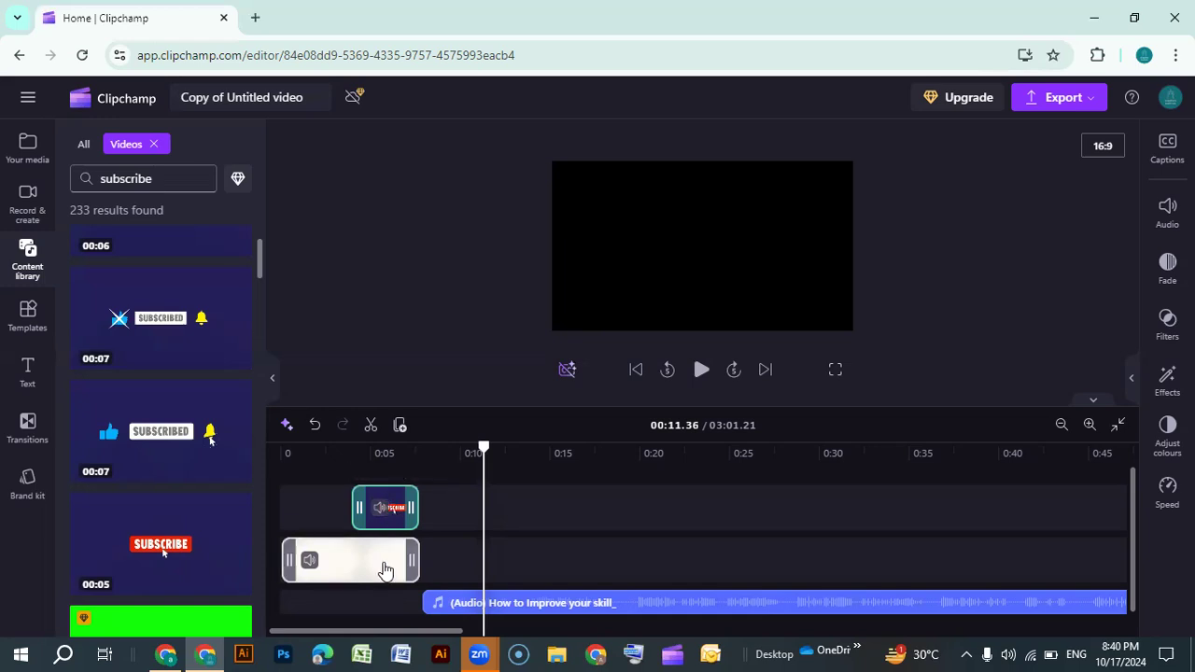
Play the preview from about the 0:03 mark to check the subscribe overlay on the intro
{"action": "left_click", "coordinate": [482, 452]}
{"action": "left_click_drag", "start_coordinate": [464, 451], "coordinate": [352, 452]}
{"action": "right_click", "coordinate": [351, 445]}
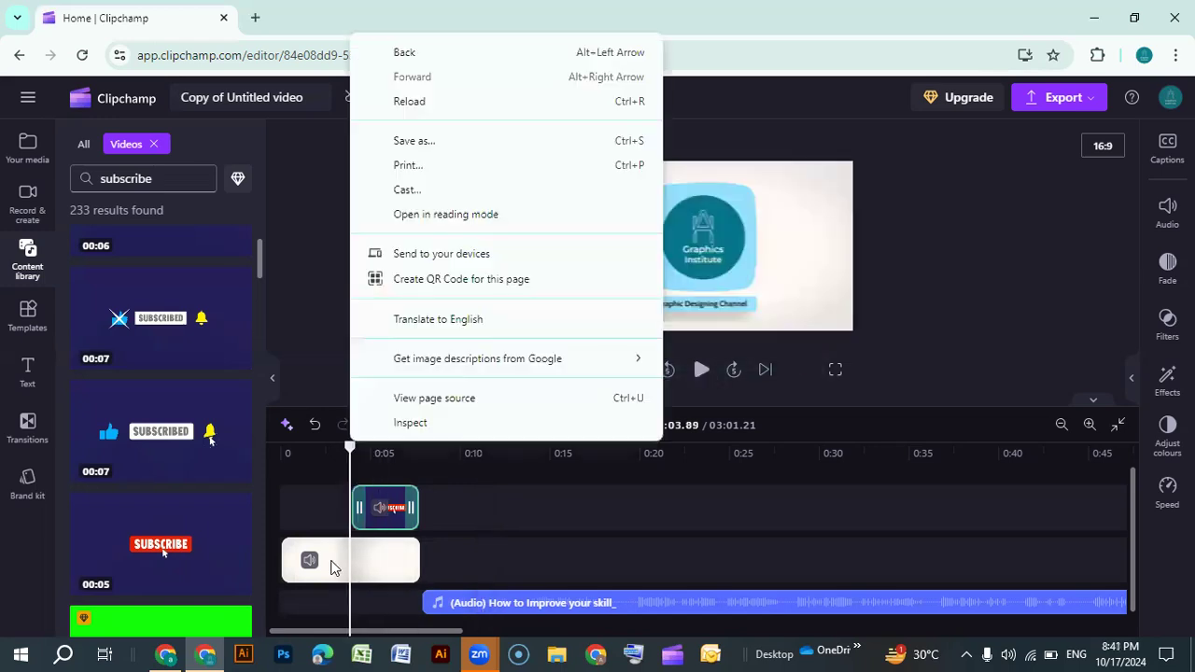
{"action": "left_click", "coordinate": [927, 276]}
{"action": "left_click", "coordinate": [338, 468]}
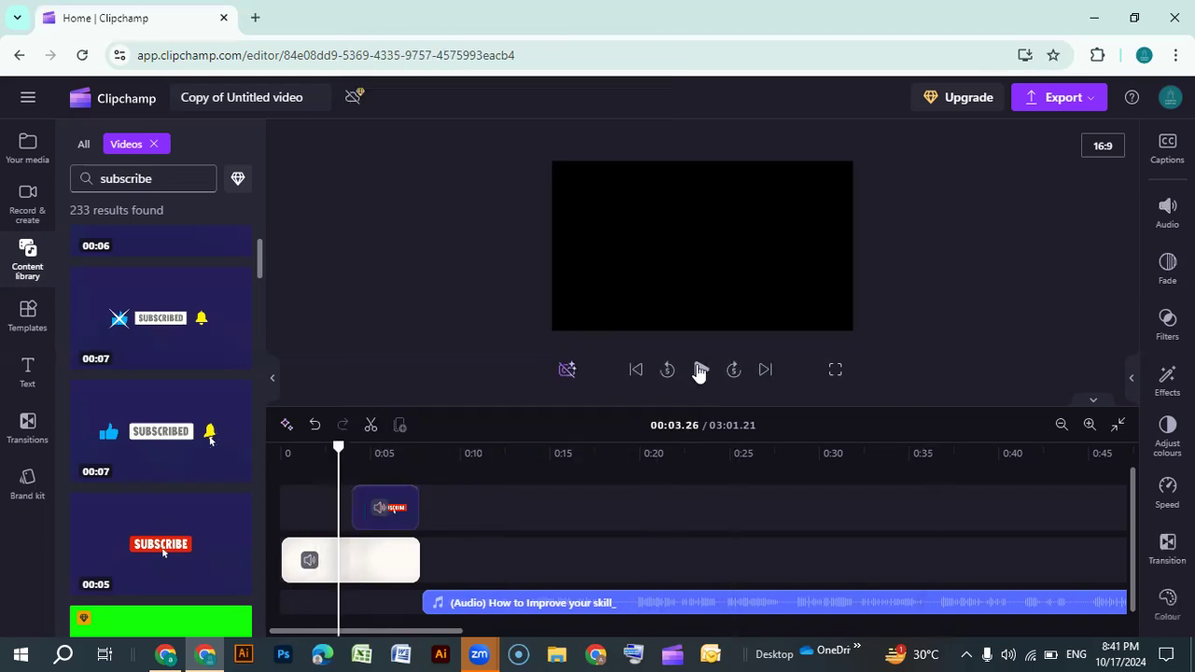
{"action": "left_click", "coordinate": [700, 370]}
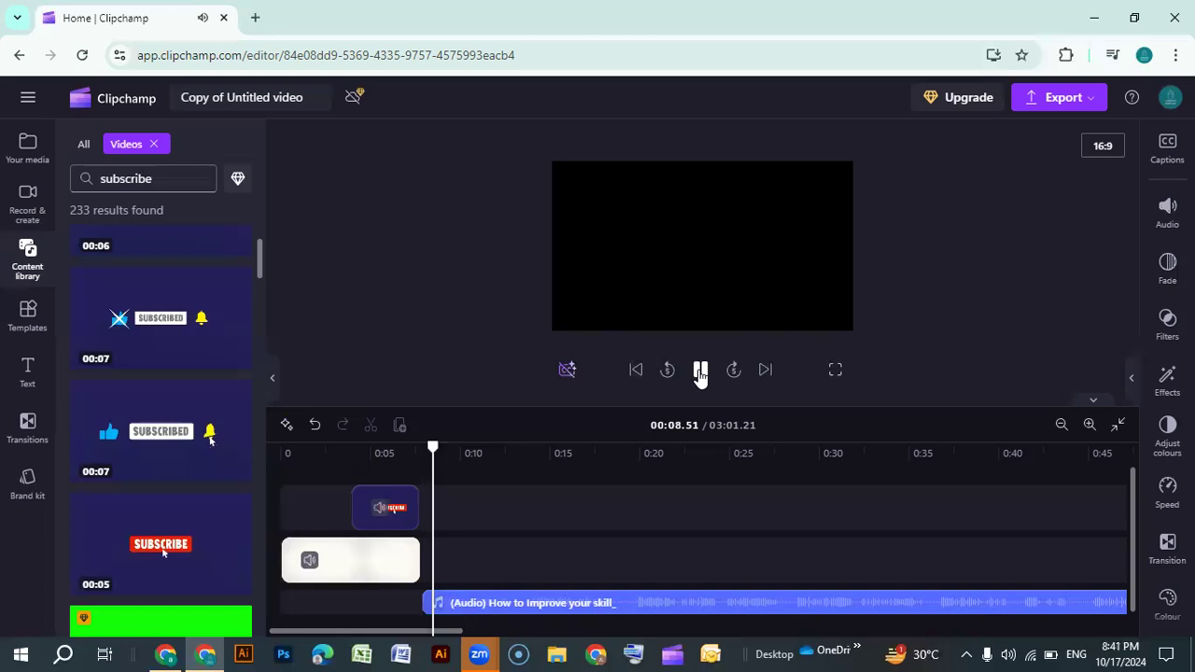
{"action": "left_click", "coordinate": [700, 370]}
{"action": "left_click", "coordinate": [374, 560]}
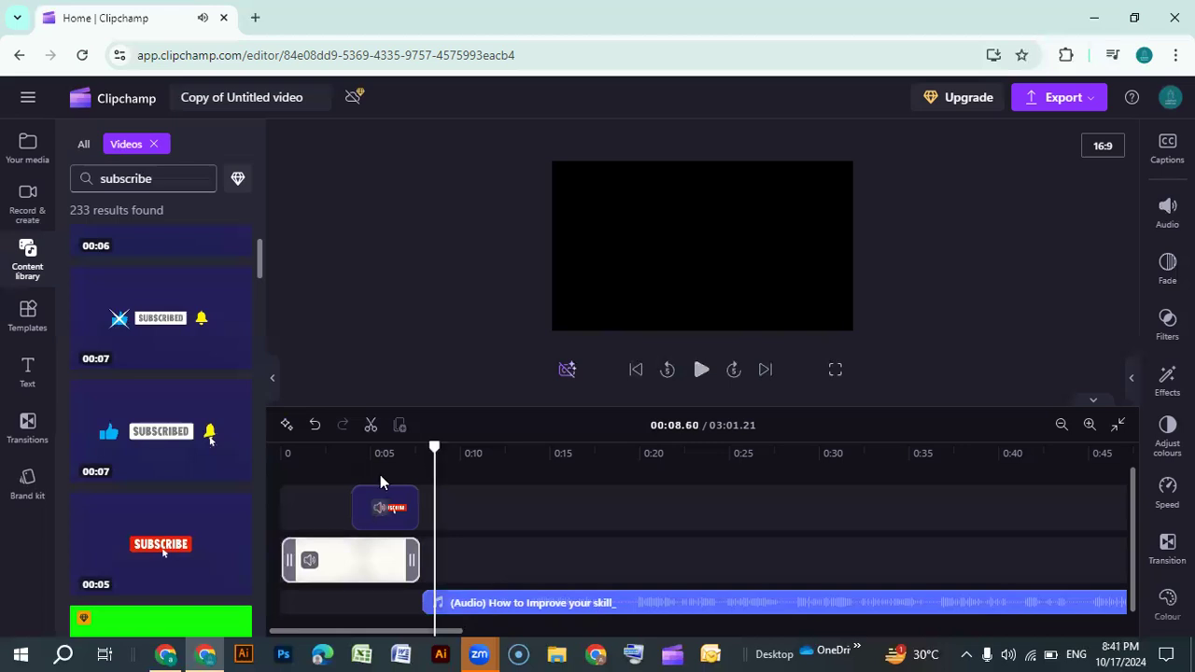
{"action": "left_click", "coordinate": [381, 507]}
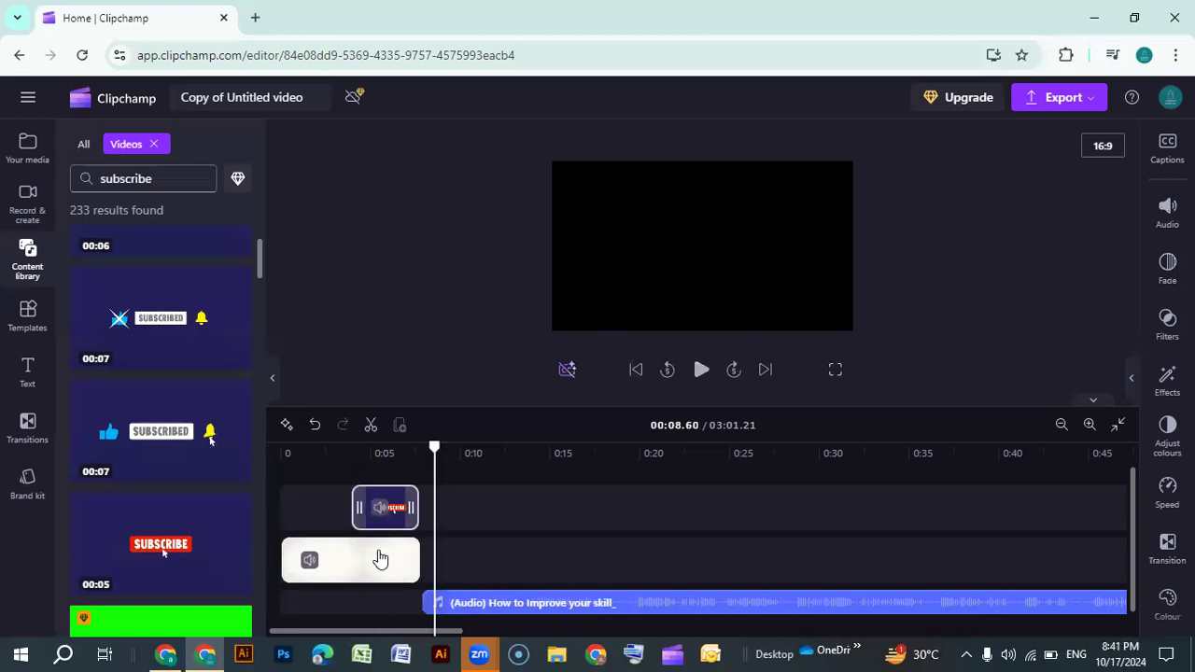
{"action": "left_click", "coordinate": [466, 573]}
{"action": "left_click_drag", "start_coordinate": [435, 445], "coordinate": [428, 446]}
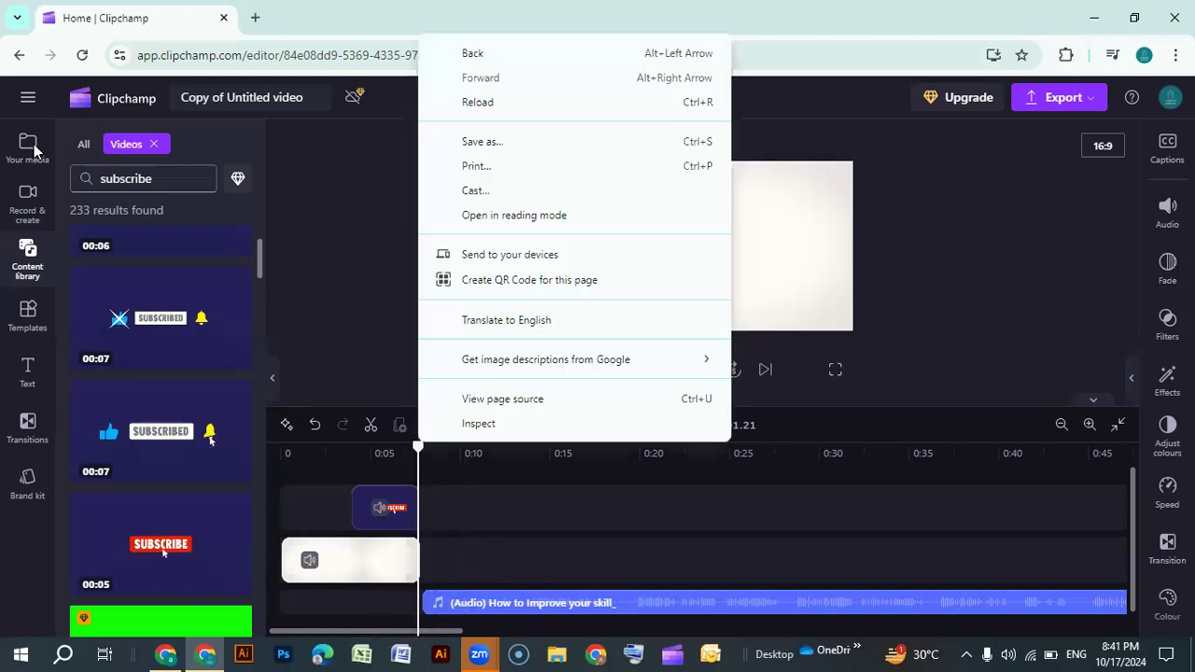
{"action": "left_click", "coordinate": [13, 151]}
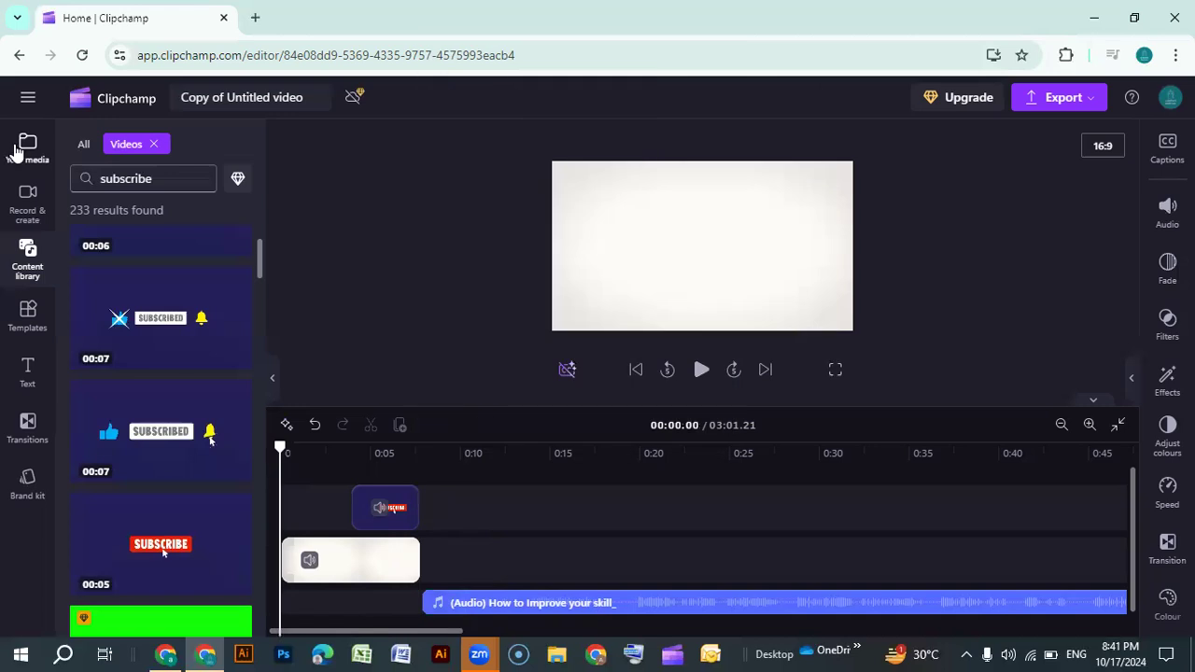
Open your media library and add the freelancing.jfif image to the main track right after the logo intro
{"action": "left_click", "coordinate": [13, 151]}
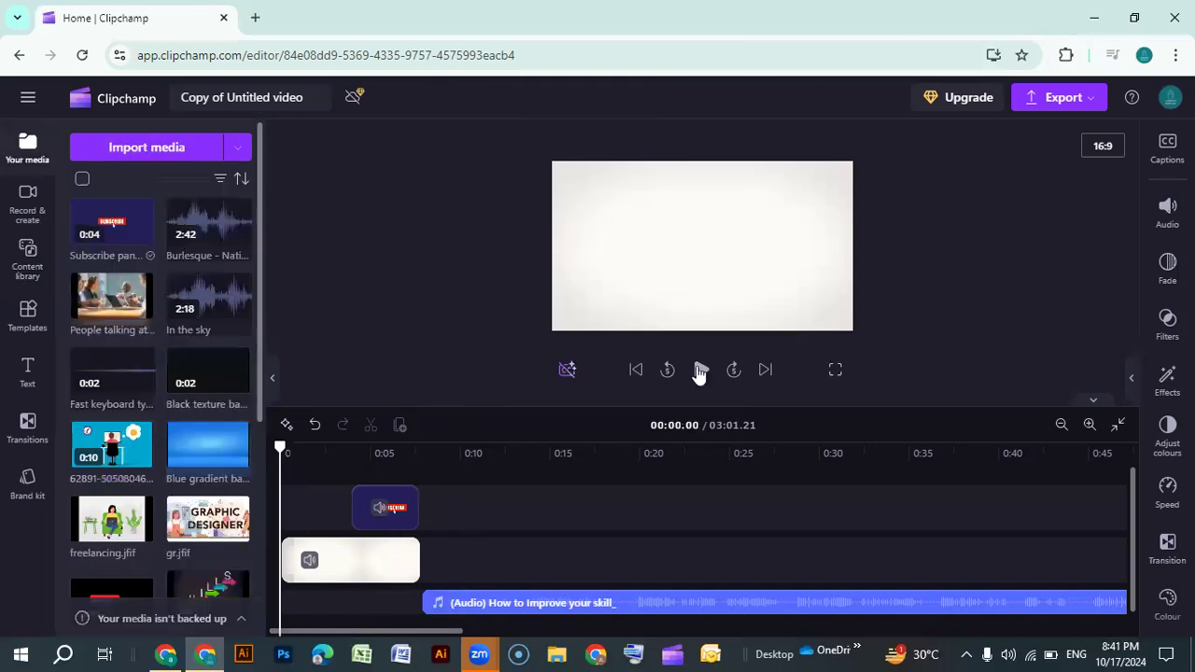
{"action": "left_click", "coordinate": [422, 462]}
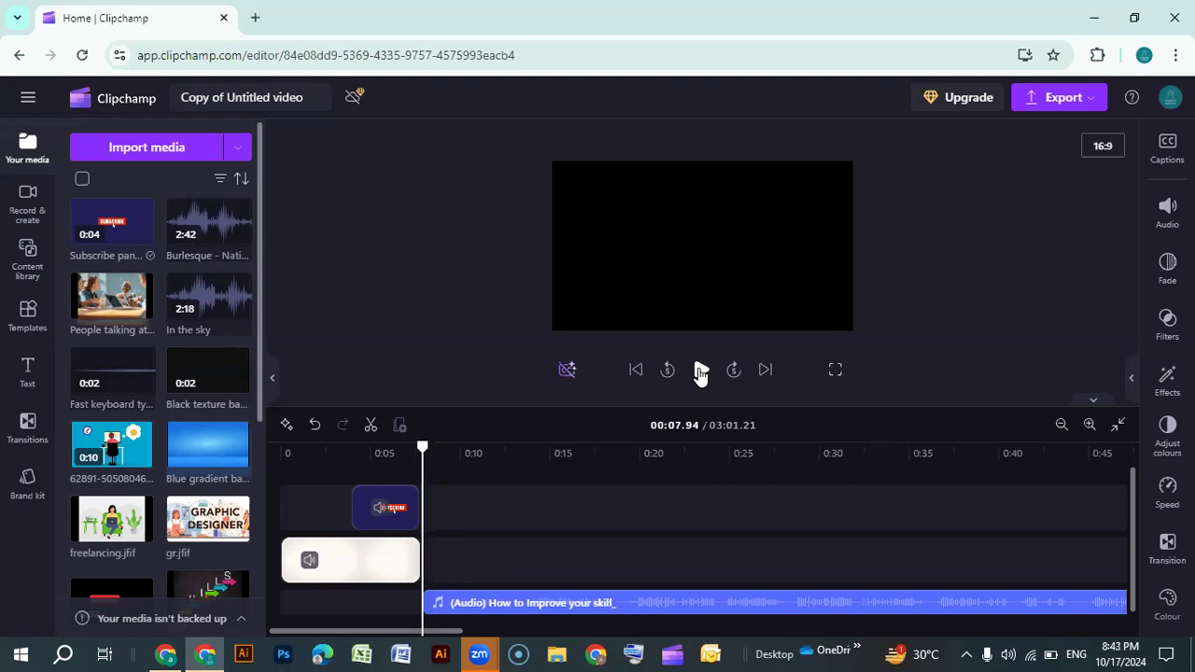
{"action": "scroll", "coordinate": [89, 304], "scroll_direction": "down", "scroll_amount": 3}
{"action": "mouse_move", "coordinate": [129, 280]}
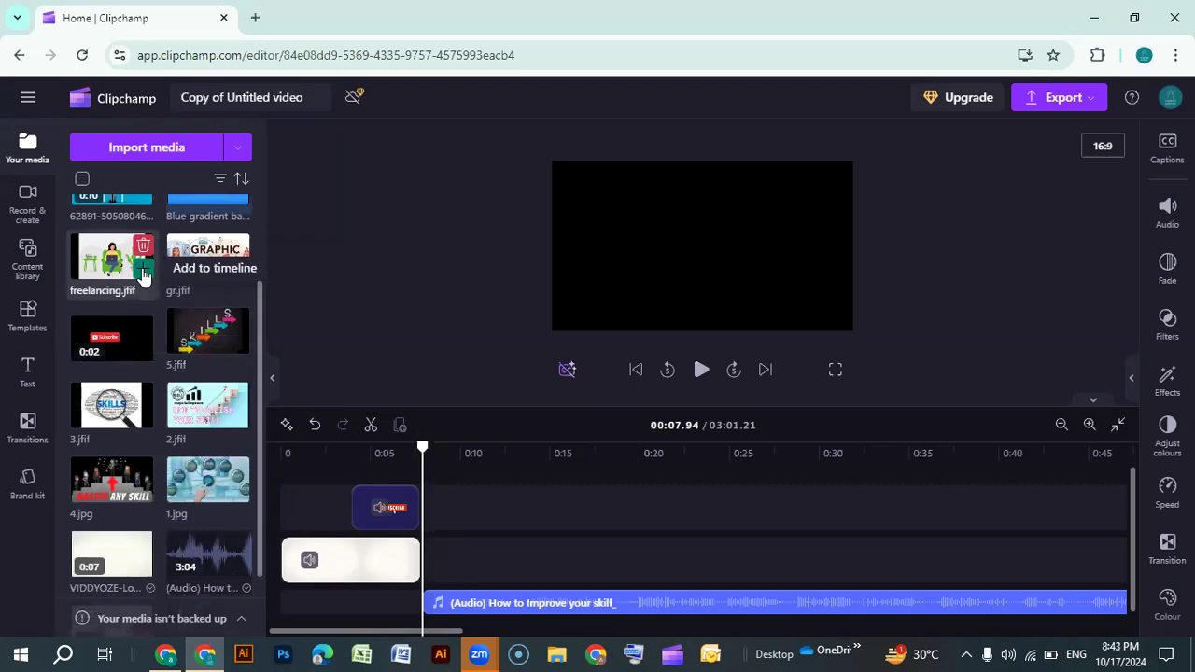
{"action": "left_click", "coordinate": [143, 271]}
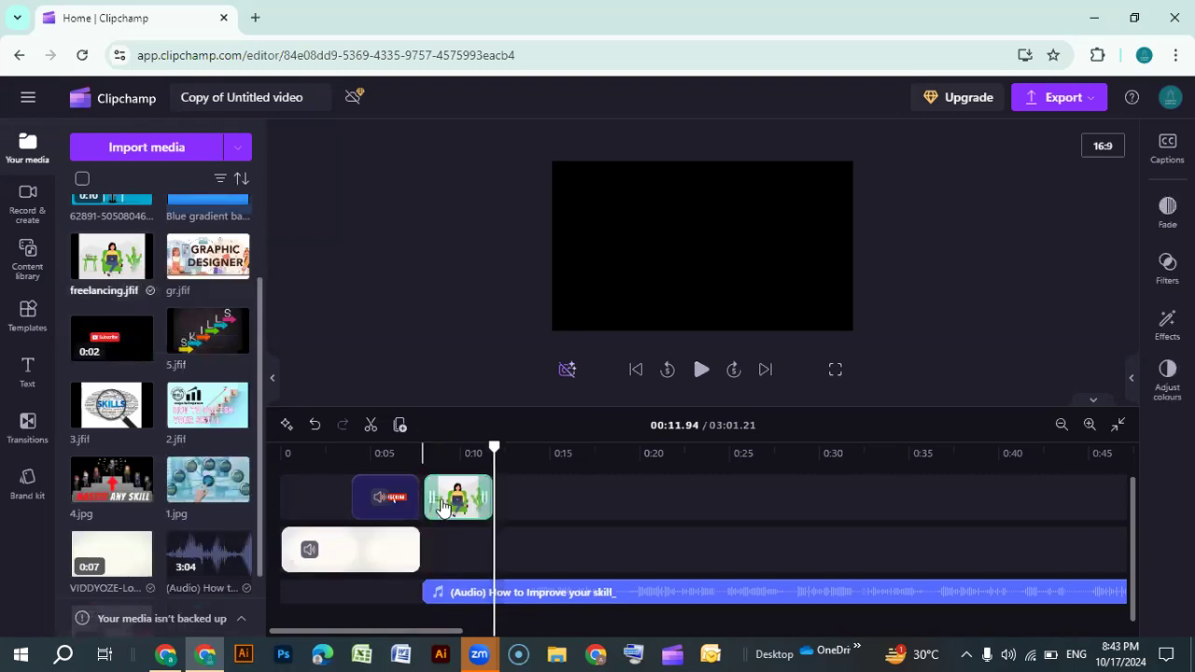
{"action": "left_click", "coordinate": [394, 501]}
{"action": "left_click_drag", "start_coordinate": [458, 498], "coordinate": [448, 549]}
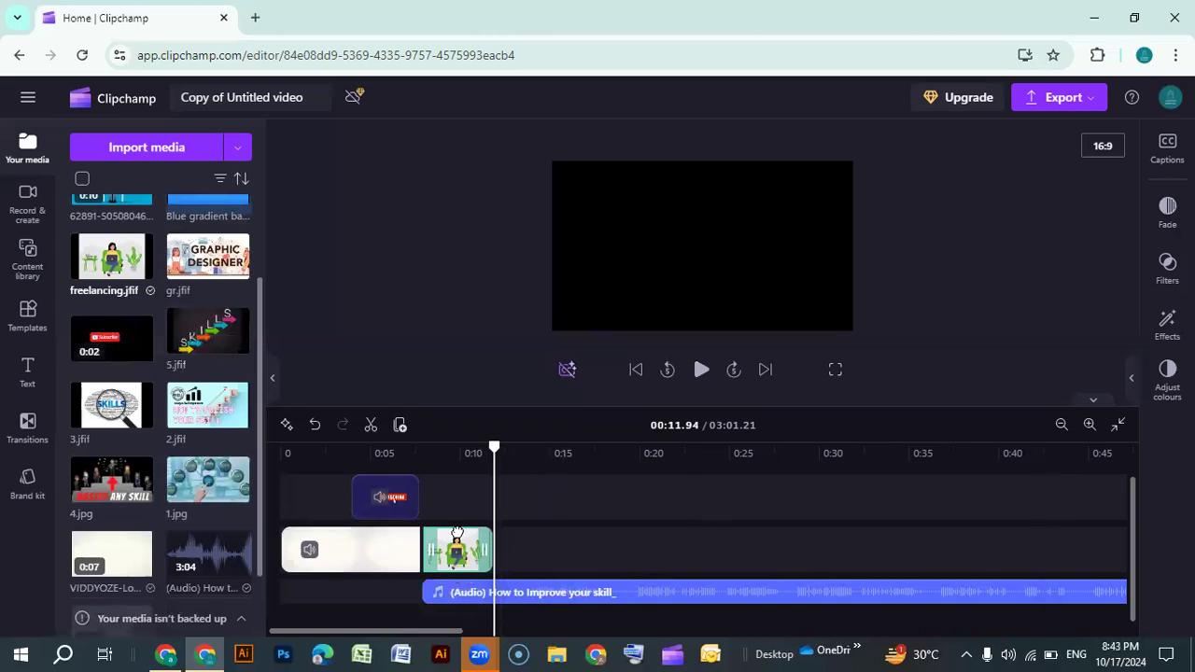
{"action": "left_click_drag", "start_coordinate": [456, 551], "coordinate": [456, 507]}
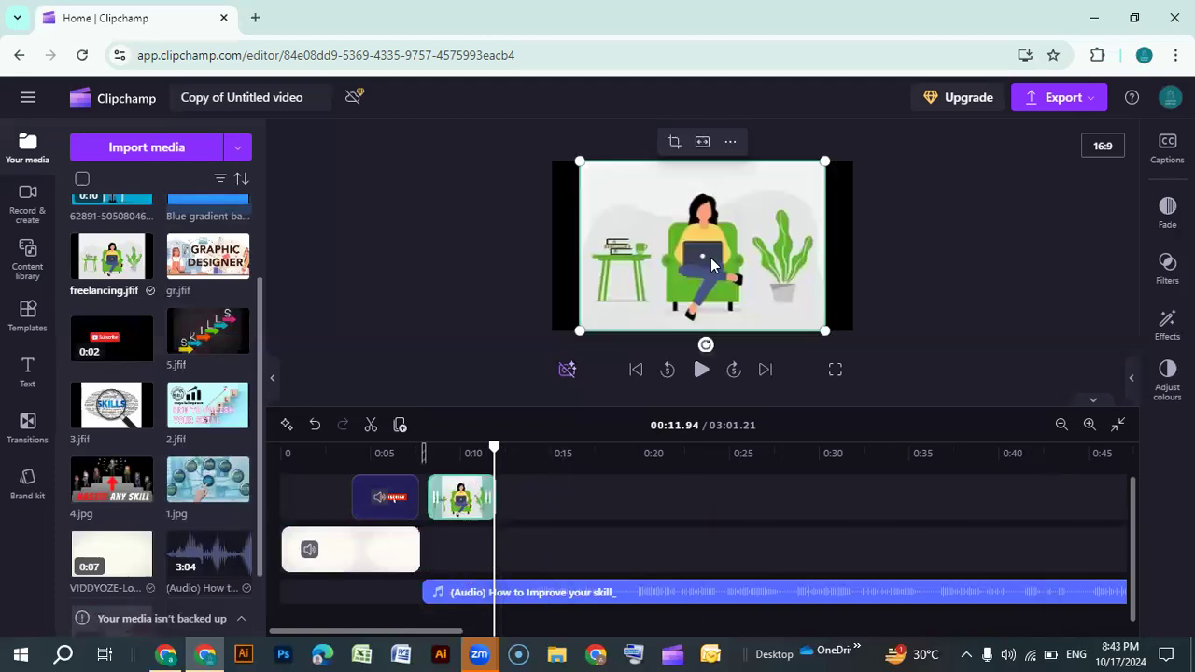
{"action": "left_click_drag", "start_coordinate": [460, 499], "coordinate": [449, 545]}
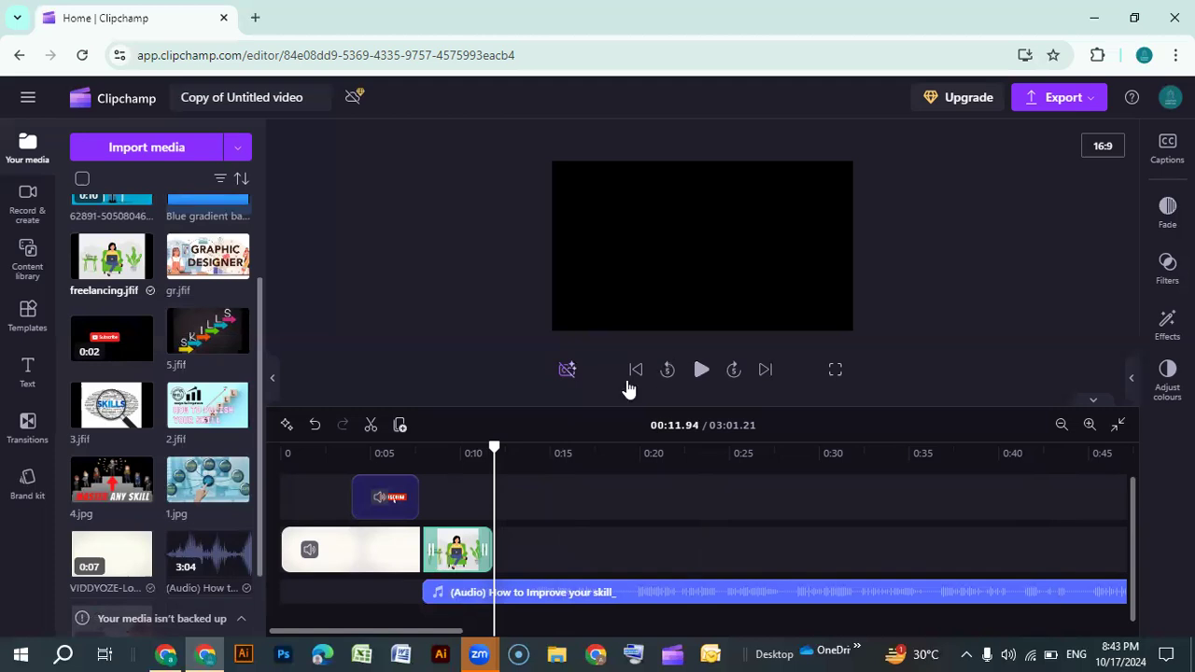
Fit the freelancing image to fill the frame width, keeping the 16:9 aspect ratio
{"action": "left_click_drag", "start_coordinate": [493, 447], "coordinate": [462, 448]}
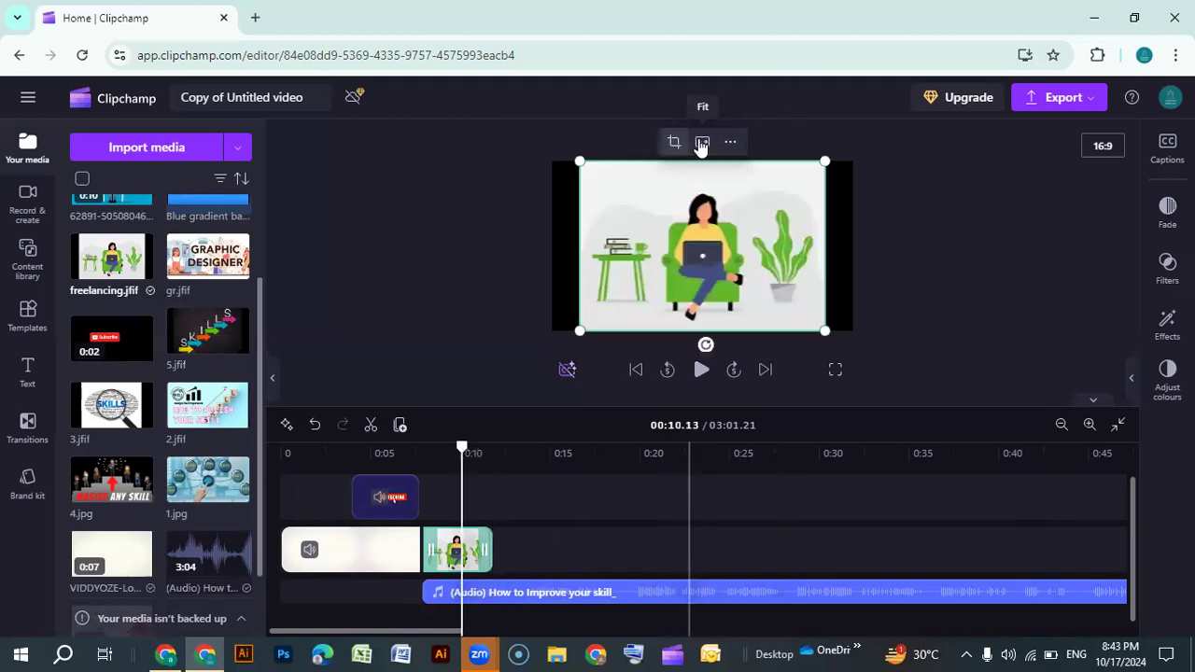
{"action": "left_click", "coordinate": [702, 143]}
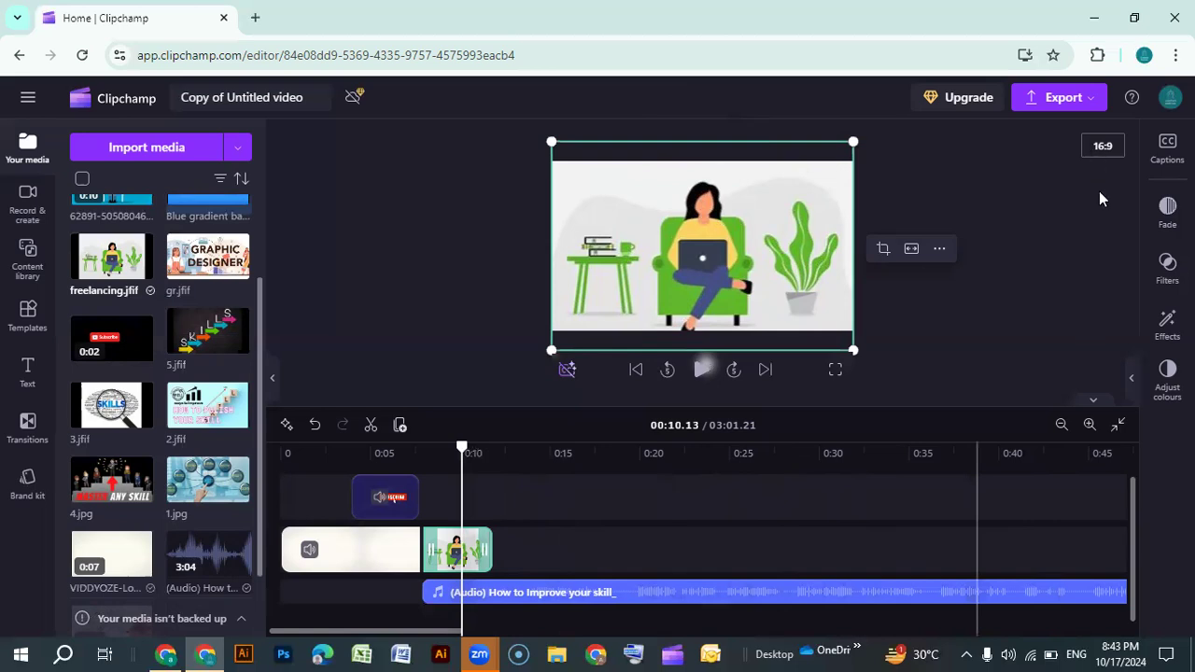
{"action": "left_click", "coordinate": [1102, 146]}
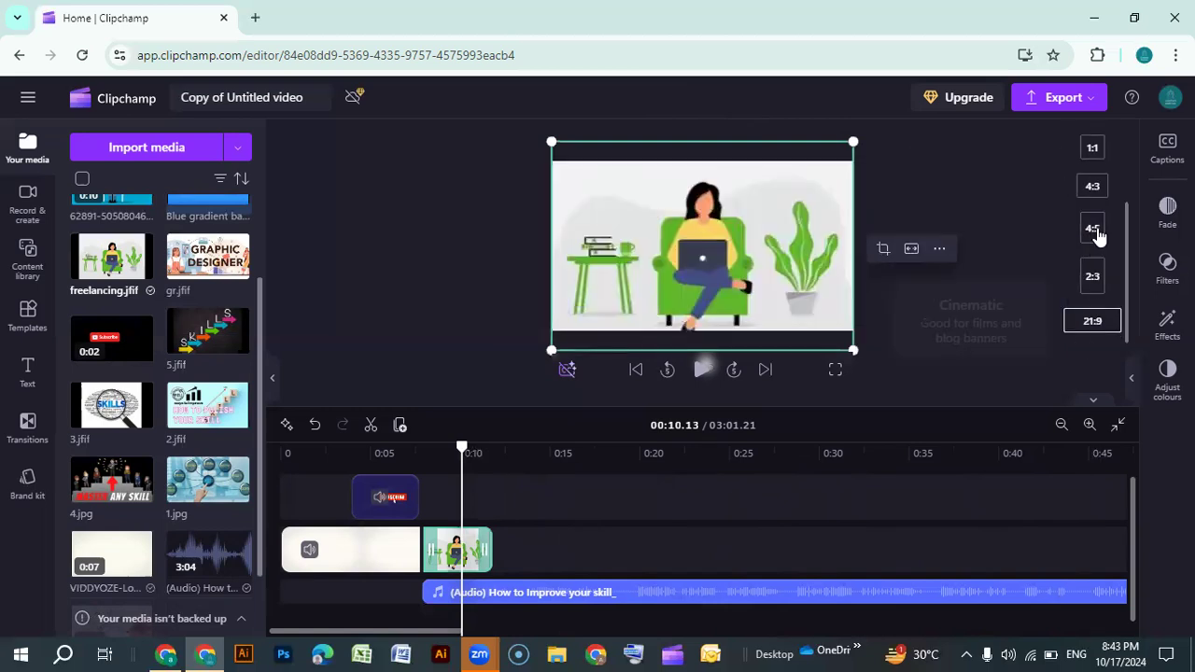
{"action": "left_click", "coordinate": [1094, 147]}
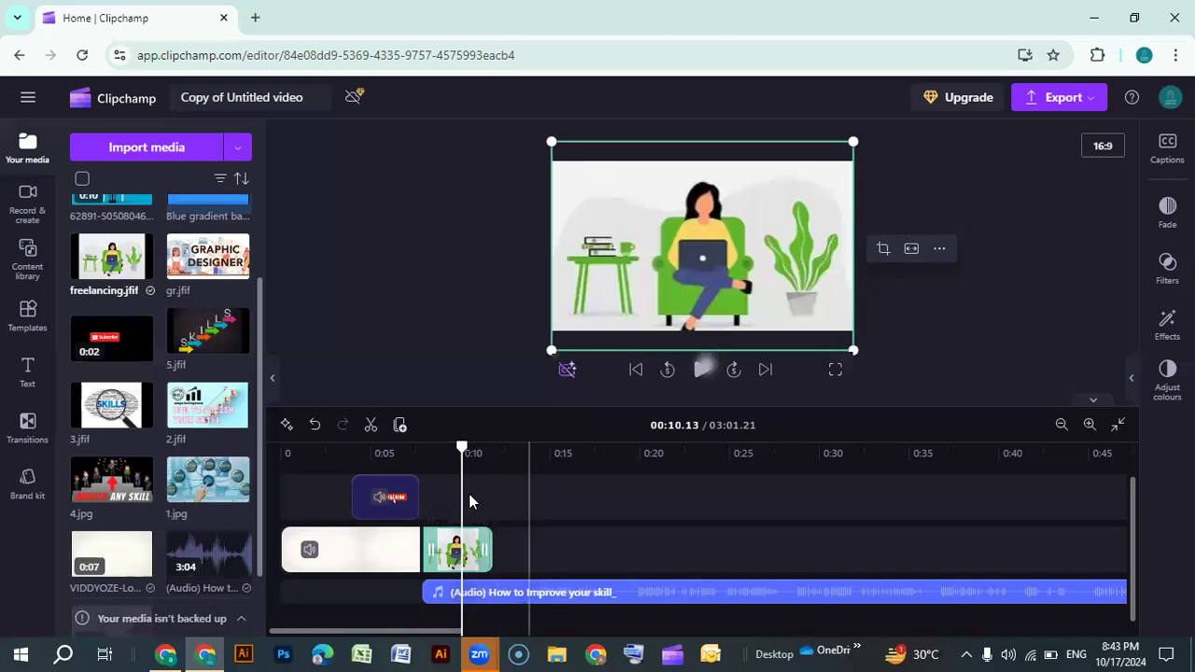
Extend the freelancing image clip to end at about 0:13 and play the preview
{"action": "left_click_drag", "start_coordinate": [462, 448], "coordinate": [433, 448]}
{"action": "left_click", "coordinate": [700, 369]}
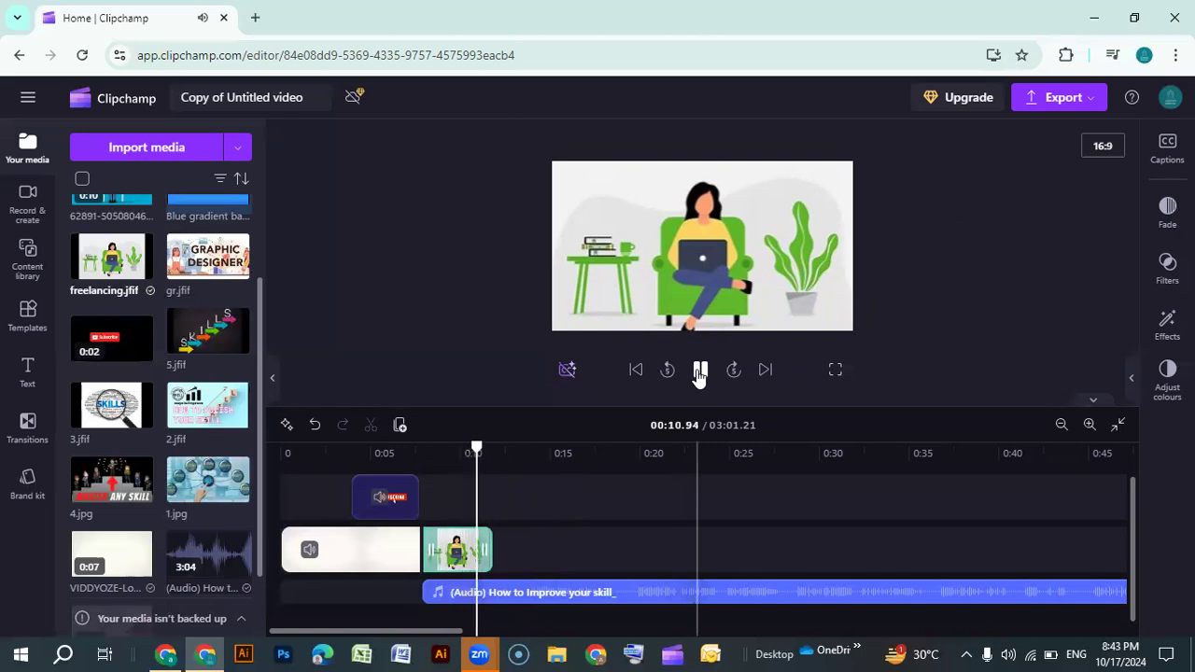
{"action": "left_click", "coordinate": [701, 371]}
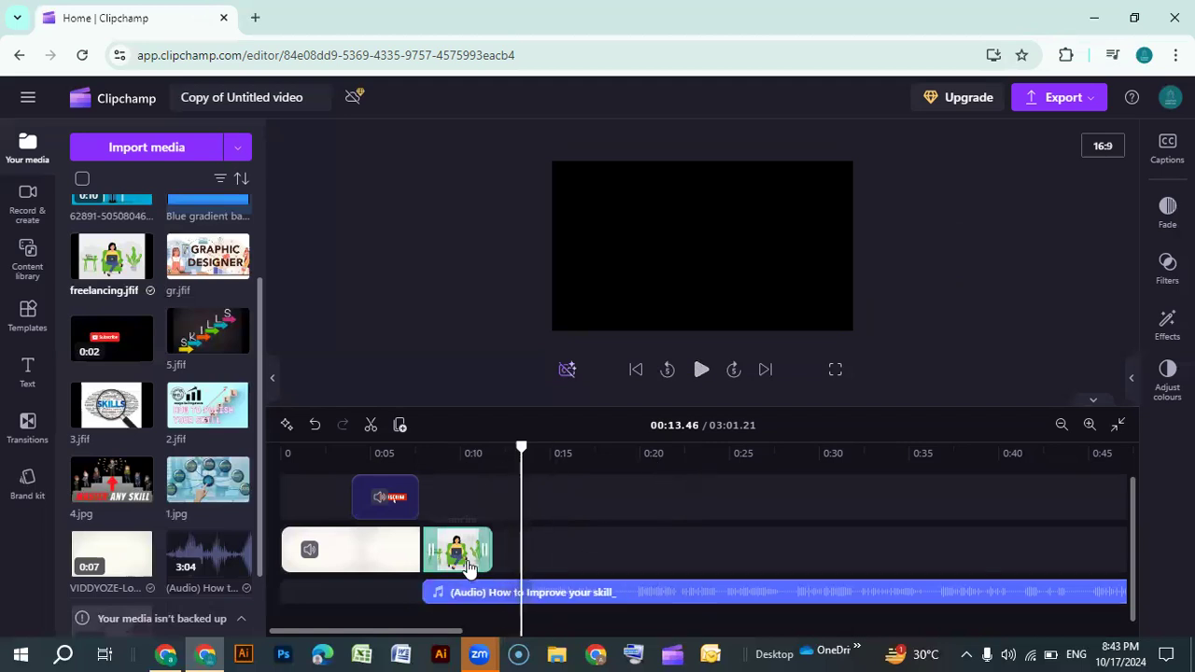
{"action": "left_click_drag", "start_coordinate": [486, 553], "coordinate": [512, 554]}
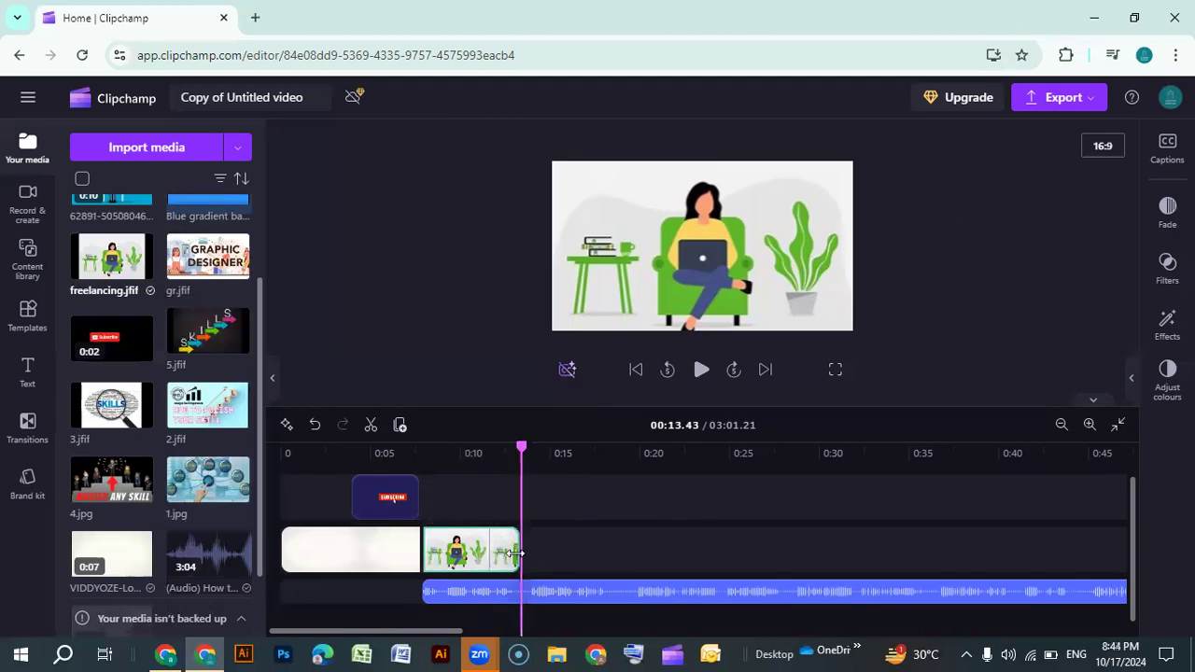
{"action": "left_click", "coordinate": [701, 370]}
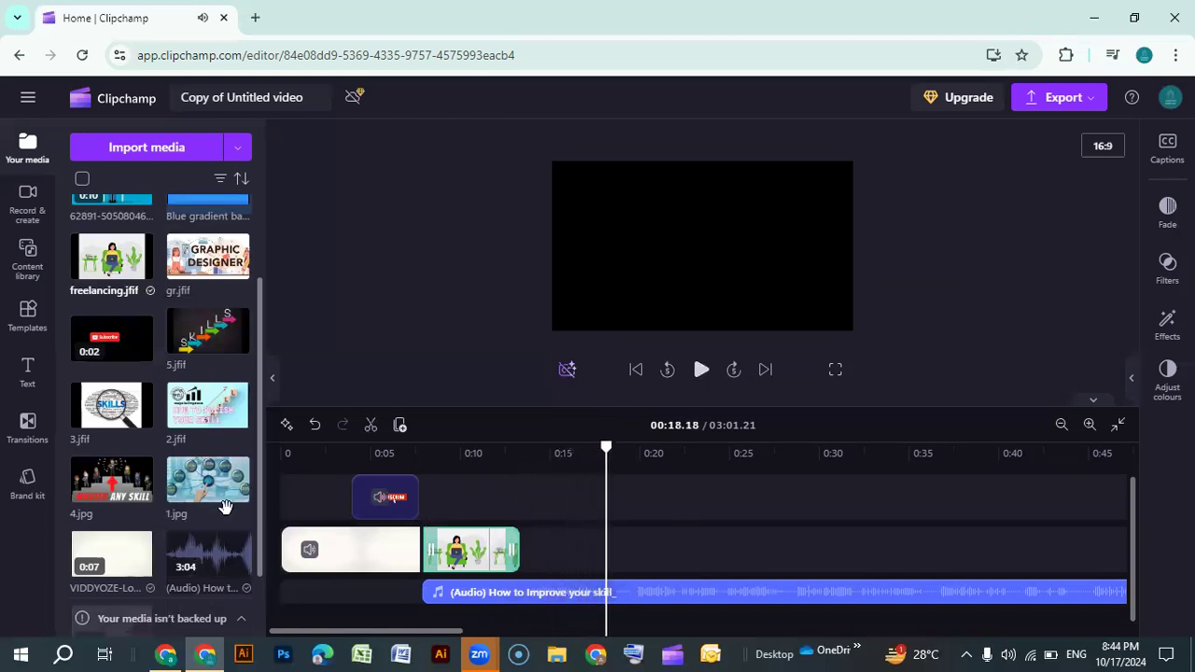
Add the 2.jfif image to the timeline and place it on the main track after the freelancing image
{"action": "scroll", "coordinate": [227, 499], "scroll_direction": "down", "scroll_amount": 2}
{"action": "scroll", "coordinate": [182, 554], "scroll_direction": "up", "scroll_amount": 5}
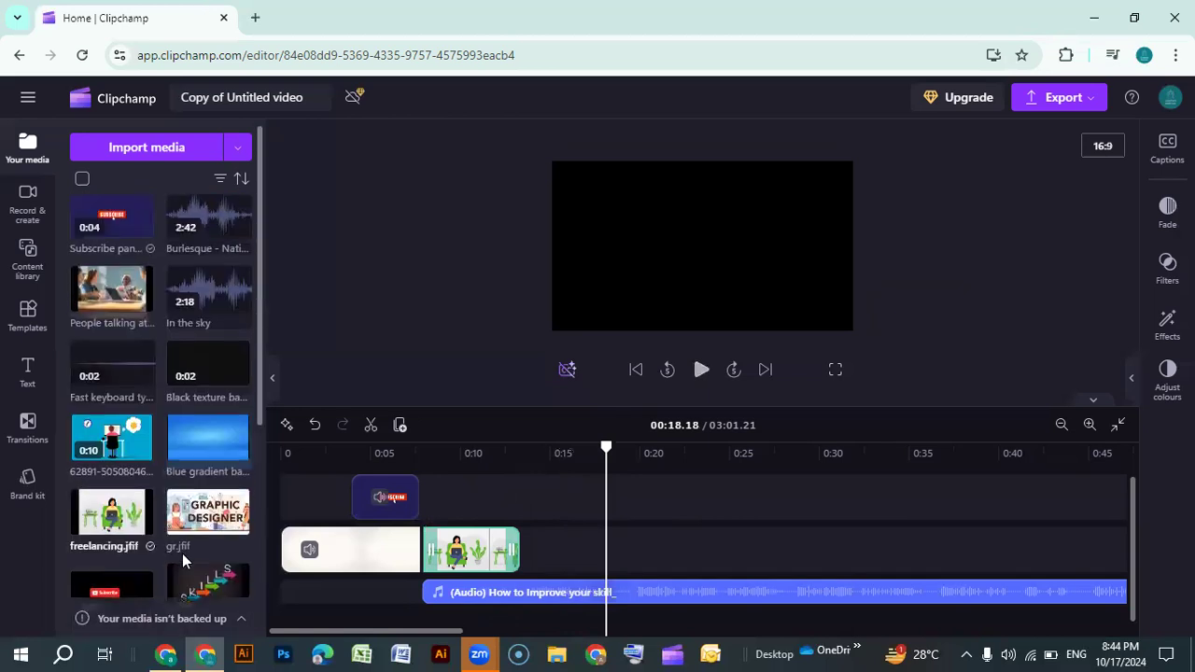
{"action": "mouse_move", "coordinate": [108, 297]}
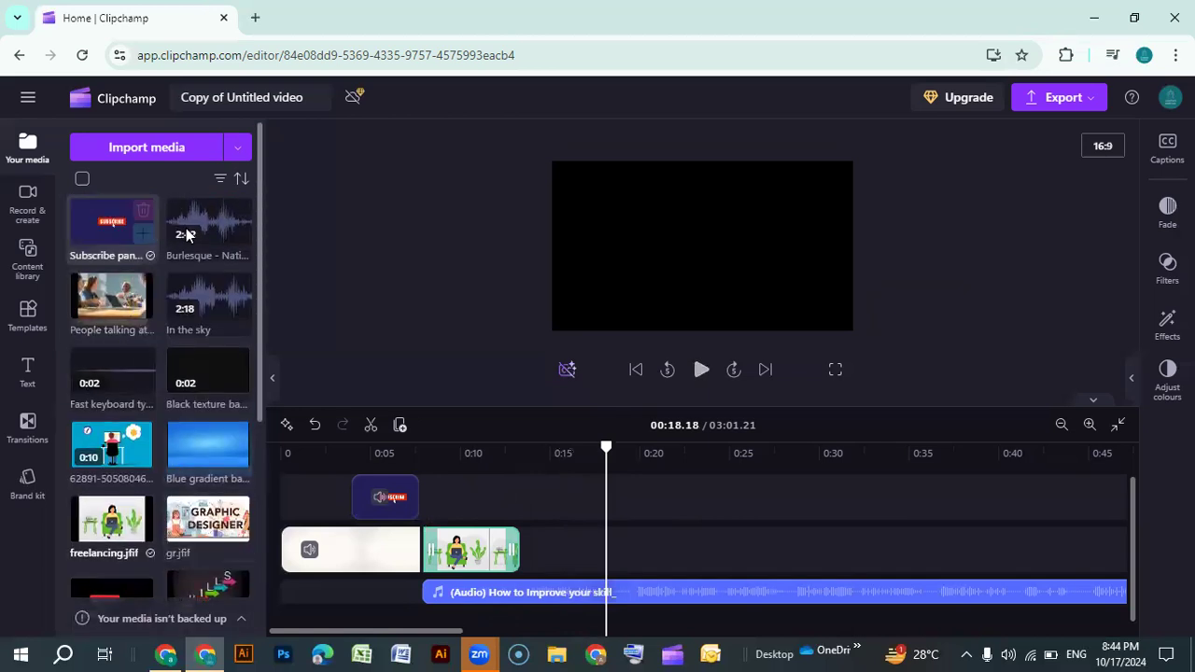
{"action": "scroll", "coordinate": [113, 482], "scroll_direction": "down", "scroll_amount": 1}
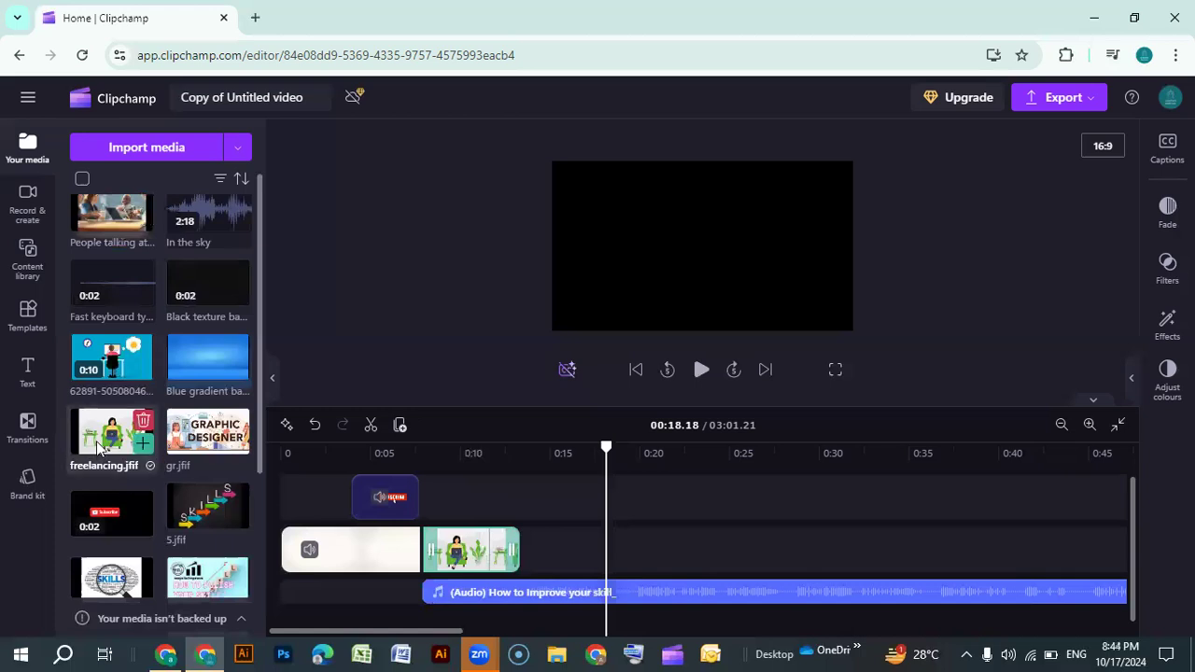
{"action": "scroll", "coordinate": [113, 483], "scroll_direction": "down", "scroll_amount": 2}
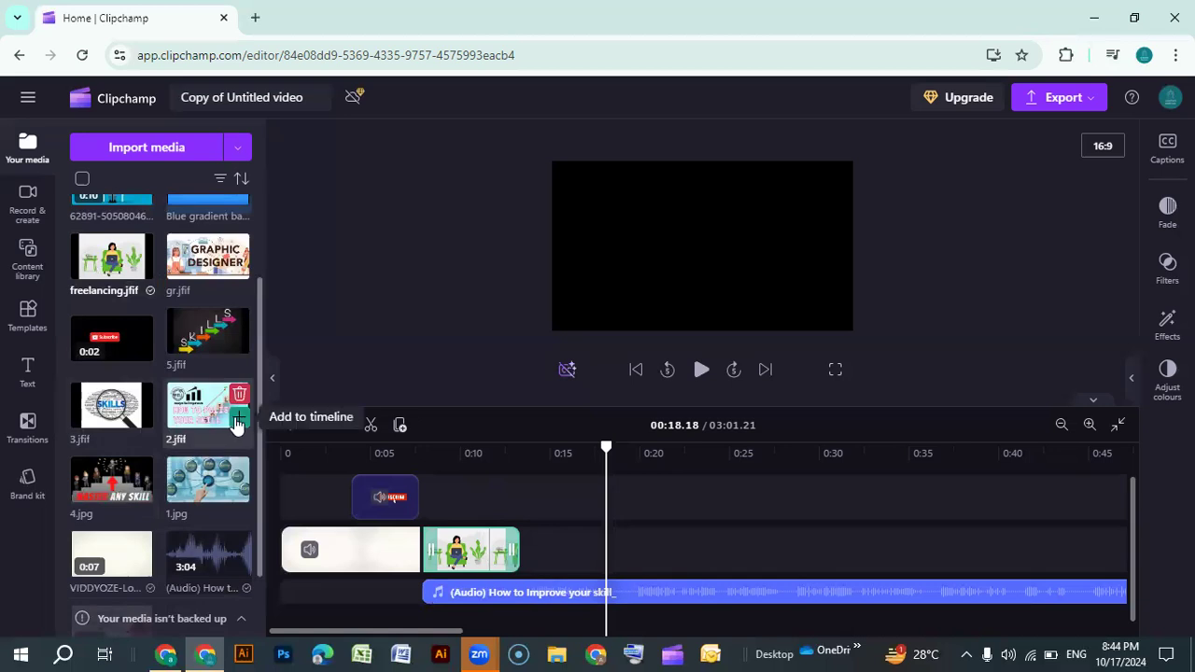
{"action": "left_click", "coordinate": [238, 420]}
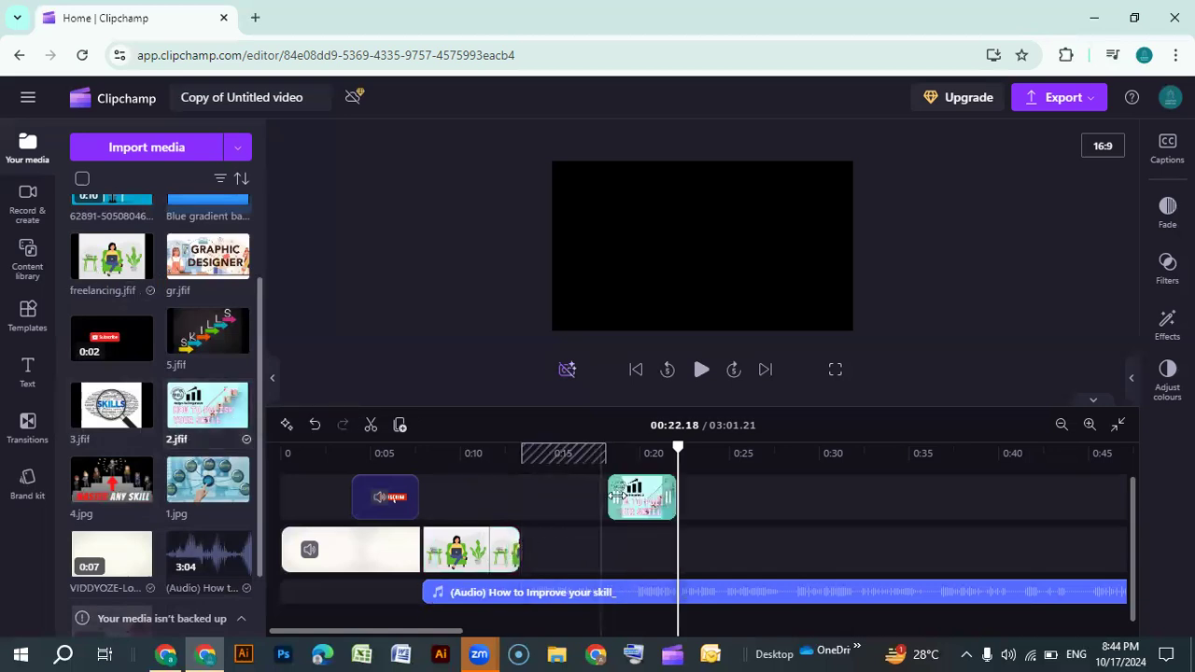
{"action": "left_click_drag", "start_coordinate": [643, 499], "coordinate": [557, 551]}
Move the 2.jfif clip up onto the overlay track just after the freelancing image
{"action": "left_click_drag", "start_coordinate": [677, 449], "coordinate": [511, 465]}
{"action": "right_click", "coordinate": [512, 464]}
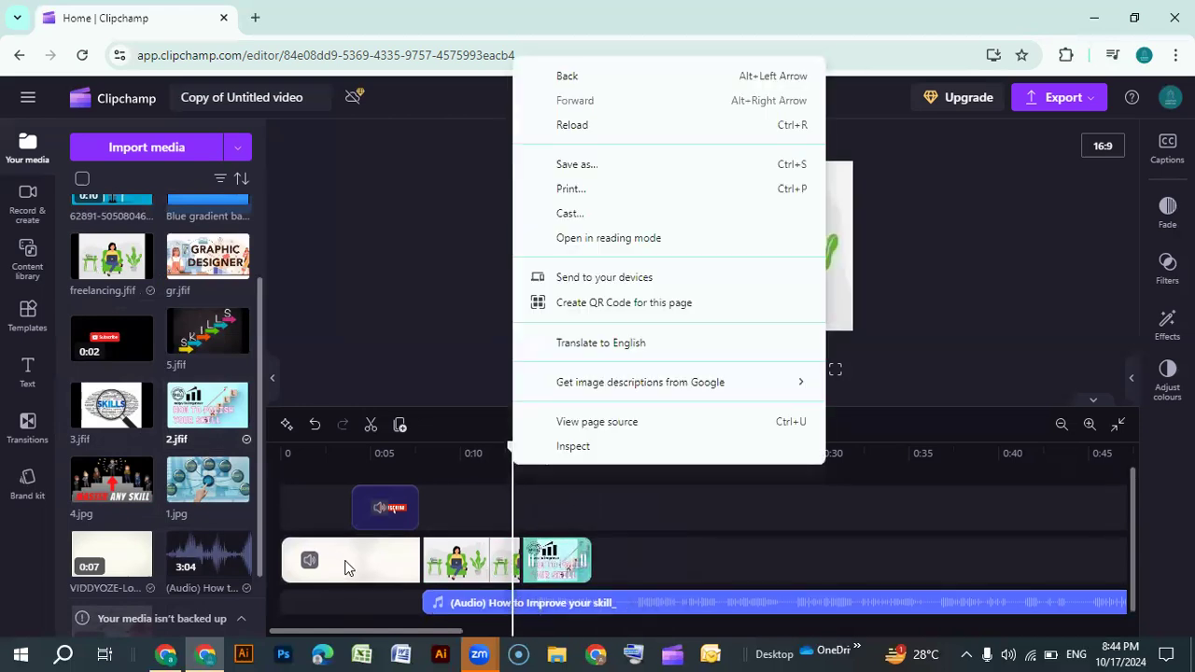
{"action": "left_click", "coordinate": [473, 453]}
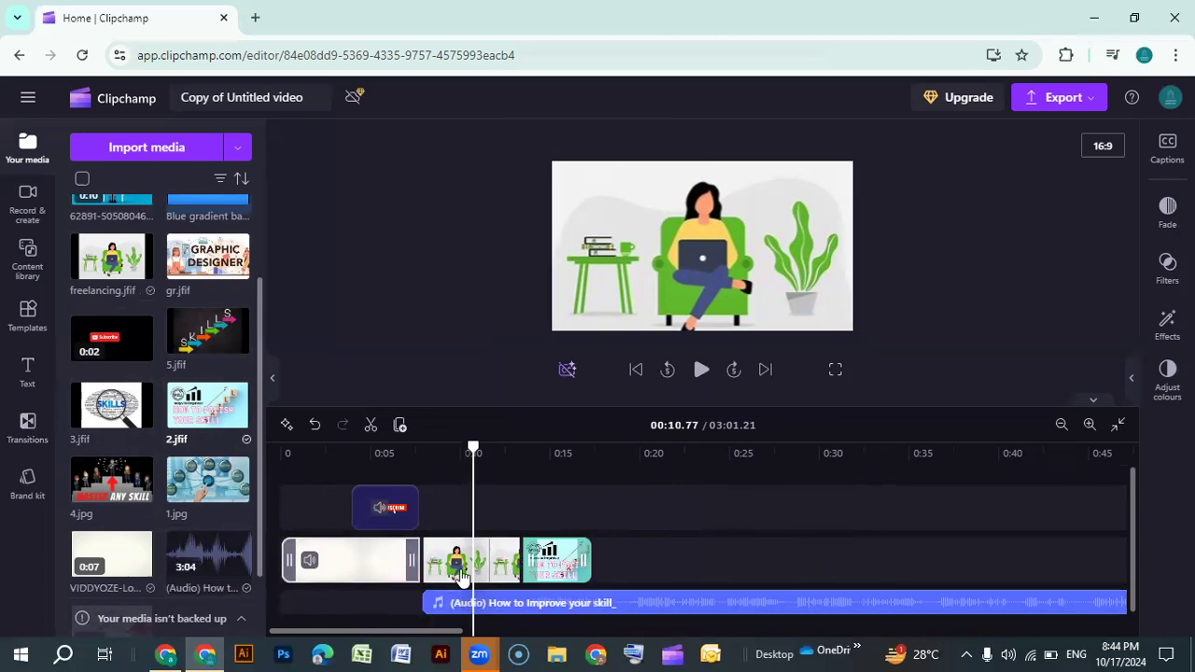
{"action": "mouse_move", "coordinate": [422, 570]}
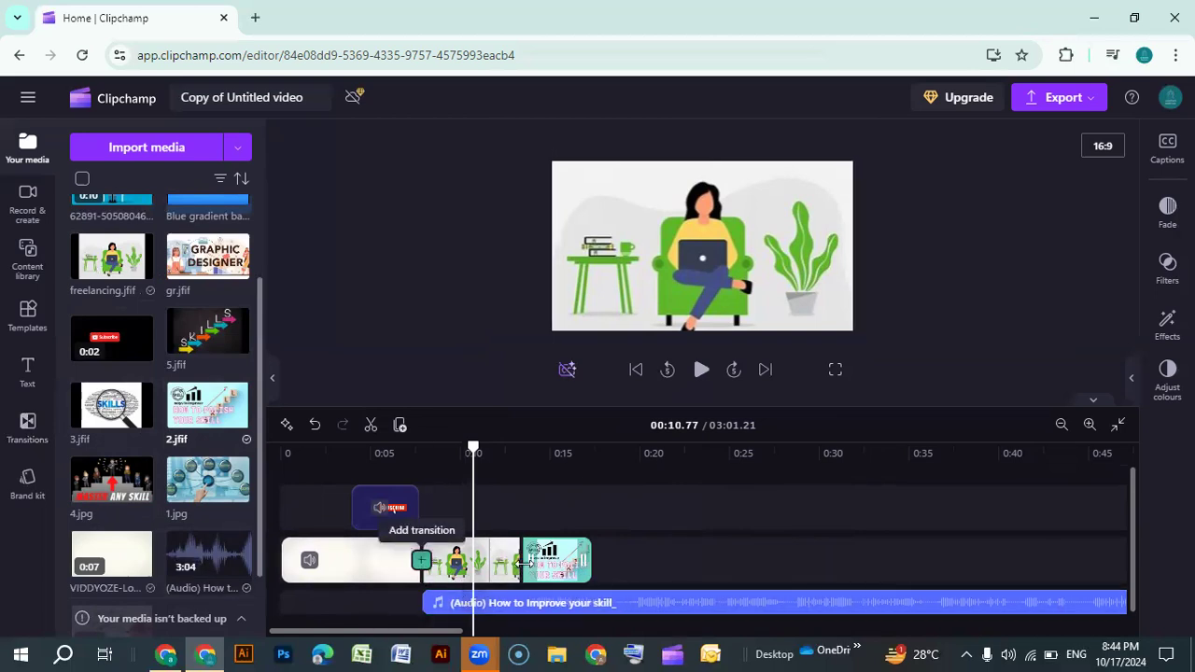
{"action": "left_click", "coordinate": [427, 564]}
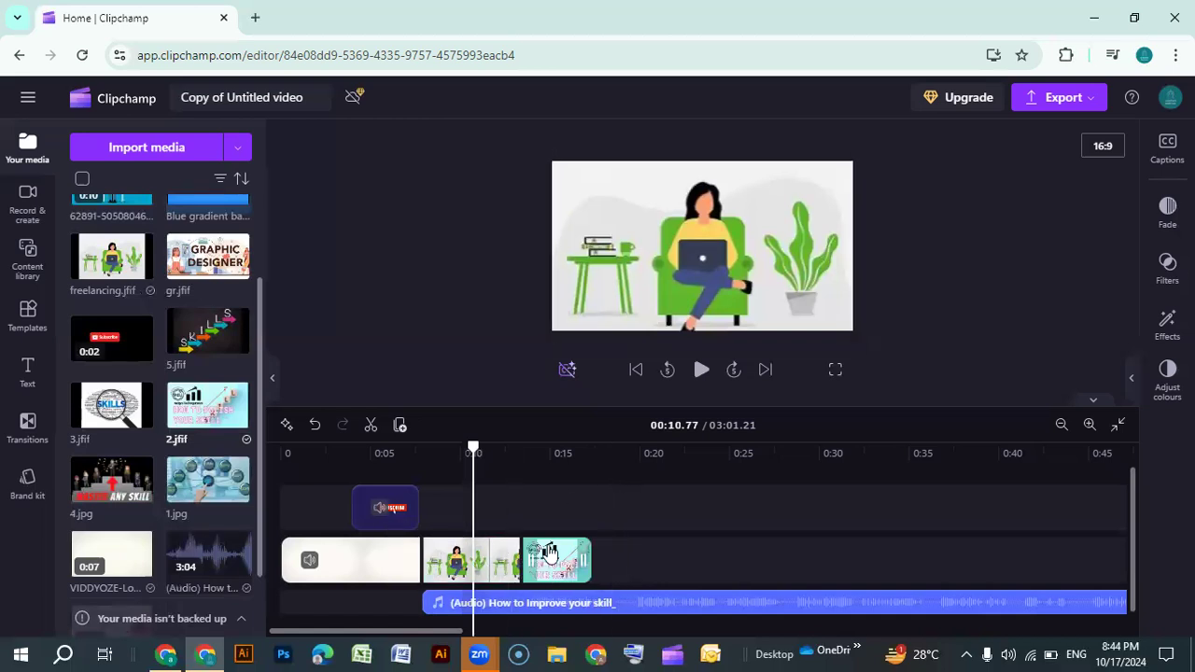
{"action": "left_click_drag", "start_coordinate": [547, 571], "coordinate": [546, 507]}
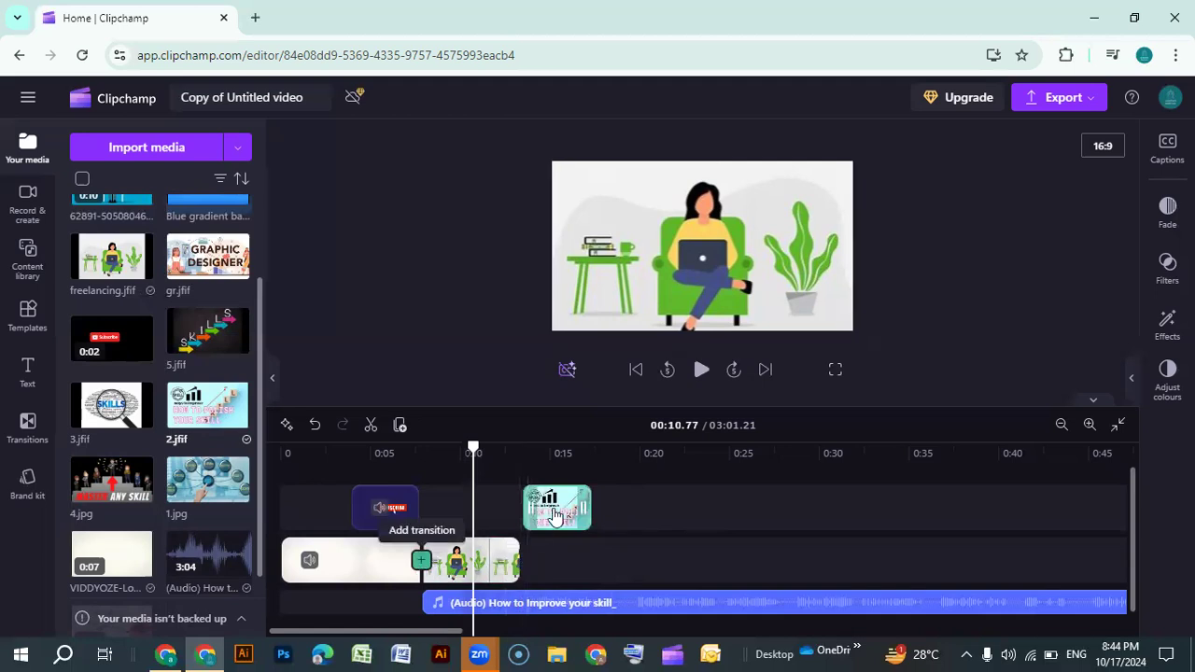
Move the 2.jfif clip back down onto the main track right after the freelancing image and preview it
{"action": "left_click_drag", "start_coordinate": [545, 558], "coordinate": [547, 569]}
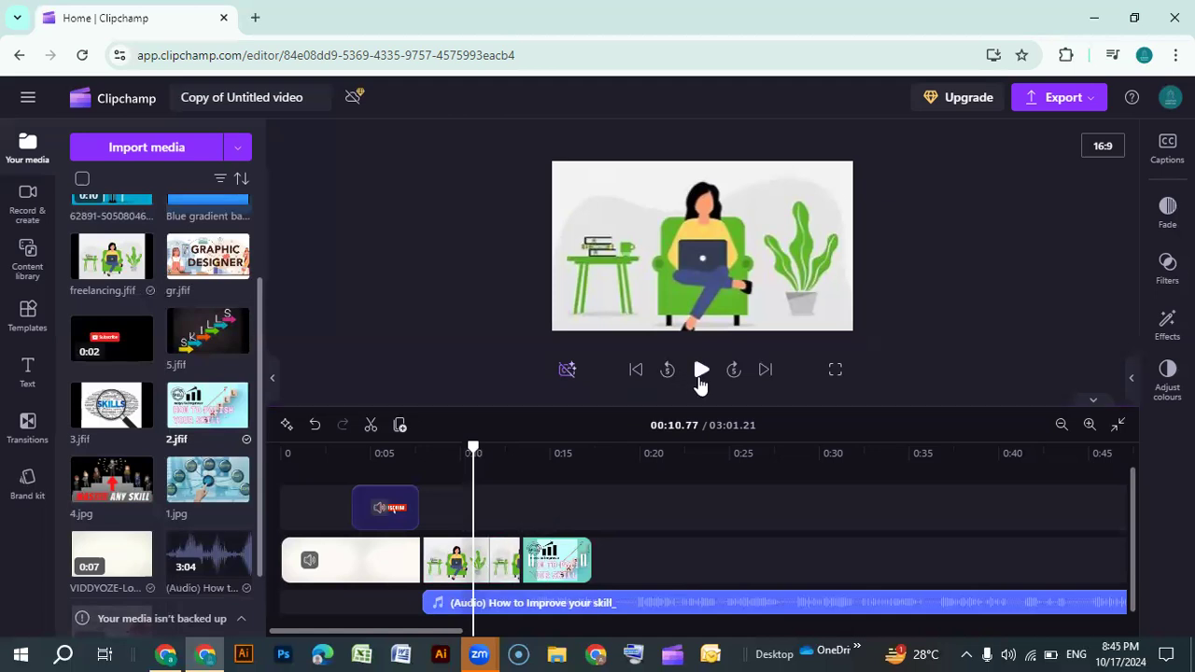
{"action": "left_click", "coordinate": [701, 370]}
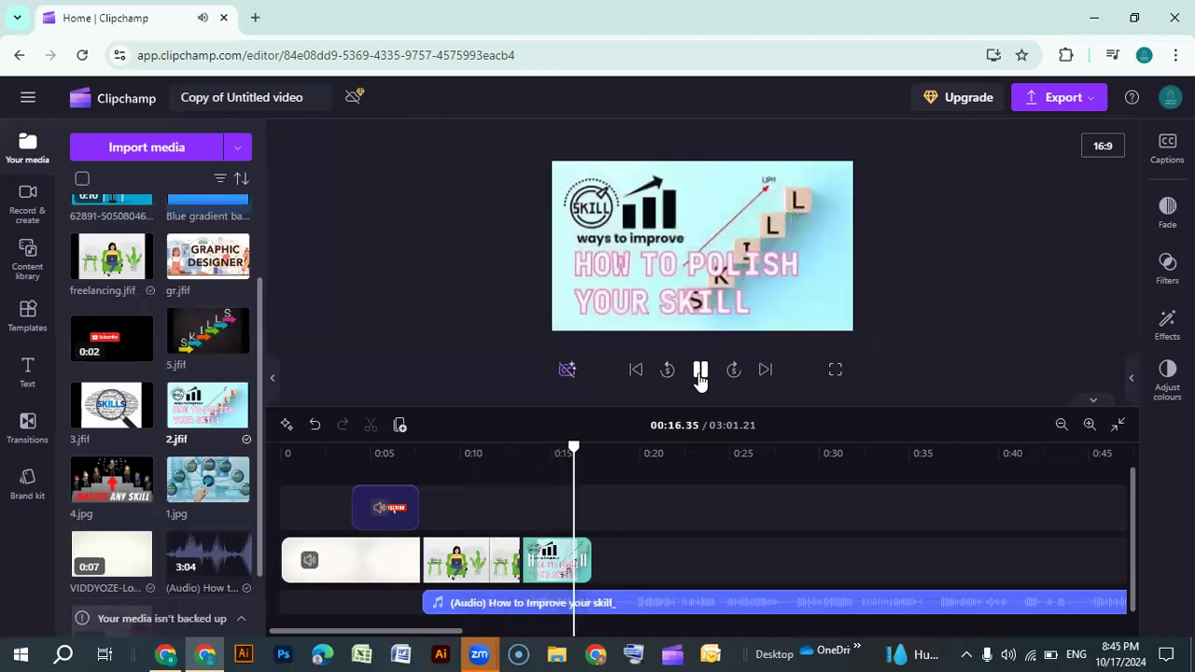
{"action": "left_click", "coordinate": [700, 371]}
Extend the 2.jfif clip to end at about 0:18 and play the preview
{"action": "left_click_drag", "start_coordinate": [588, 563], "coordinate": [610, 563]}
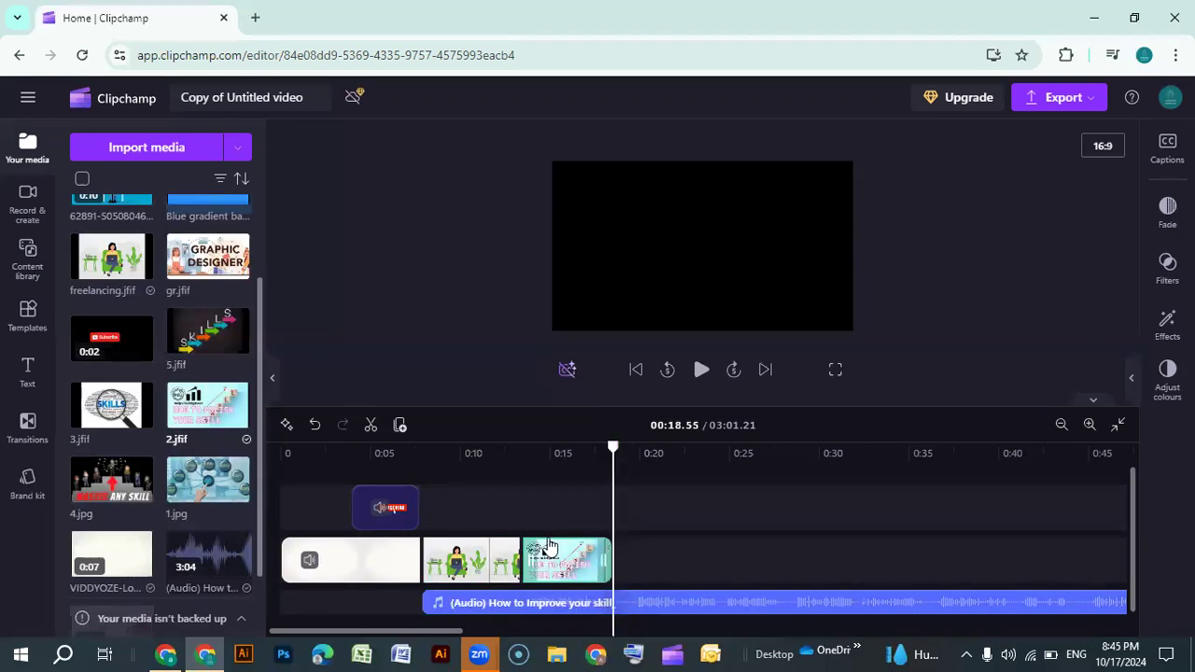
{"action": "mouse_move", "coordinate": [614, 450]}
{"action": "left_mouse_down"}
{"action": "mouse_move", "coordinate": [578, 453]}
{"action": "mouse_move", "coordinate": [613, 450]}
{"action": "left_mouse_up"}
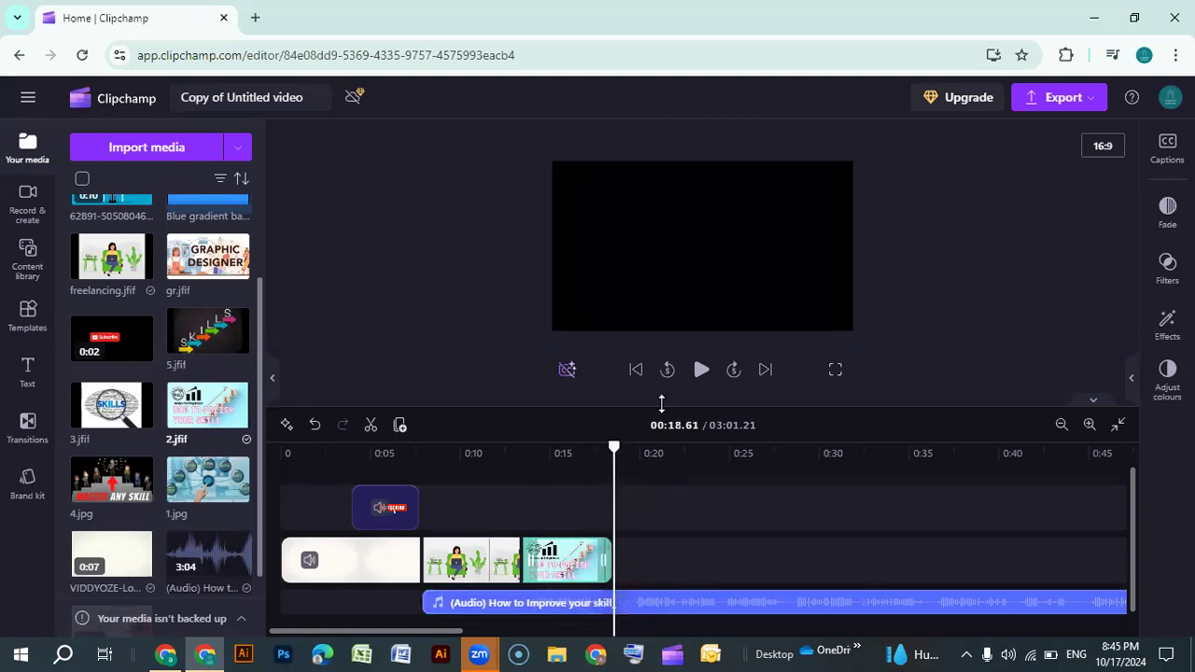
{"action": "left_click", "coordinate": [700, 369]}
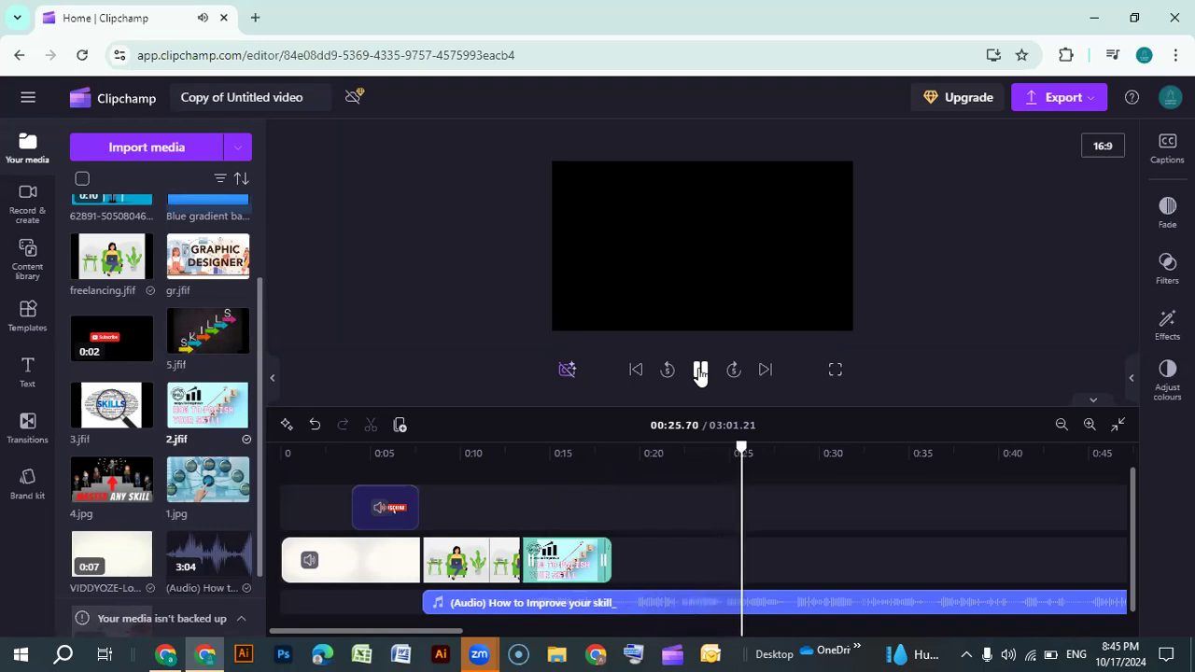
{"action": "left_click", "coordinate": [700, 372]}
Add the 3.jfif image to the timeline and place it on the main track after the 2.jfif clip
{"action": "left_click_drag", "start_coordinate": [781, 447], "coordinate": [593, 446]}
{"action": "scroll", "coordinate": [187, 547], "scroll_direction": "down", "scroll_amount": 2}
{"action": "scroll", "coordinate": [186, 547], "scroll_direction": "up", "scroll_amount": 3}
{"action": "scroll", "coordinate": [184, 551], "scroll_direction": "up", "scroll_amount": 1}
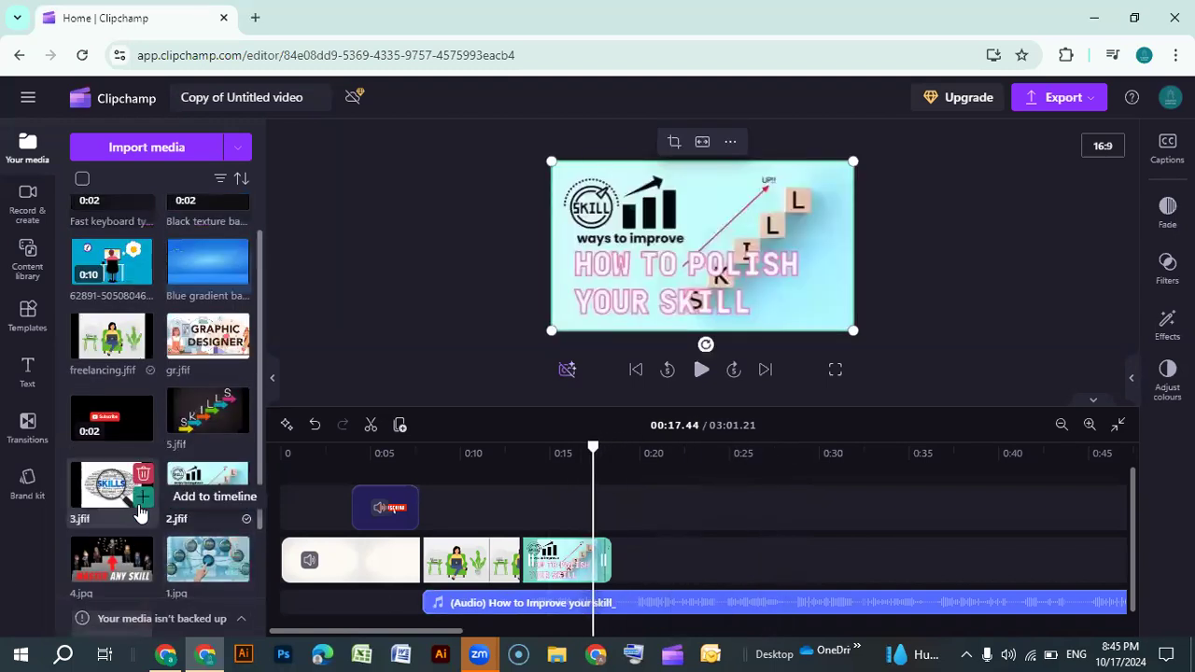
{"action": "left_click", "coordinate": [142, 497]}
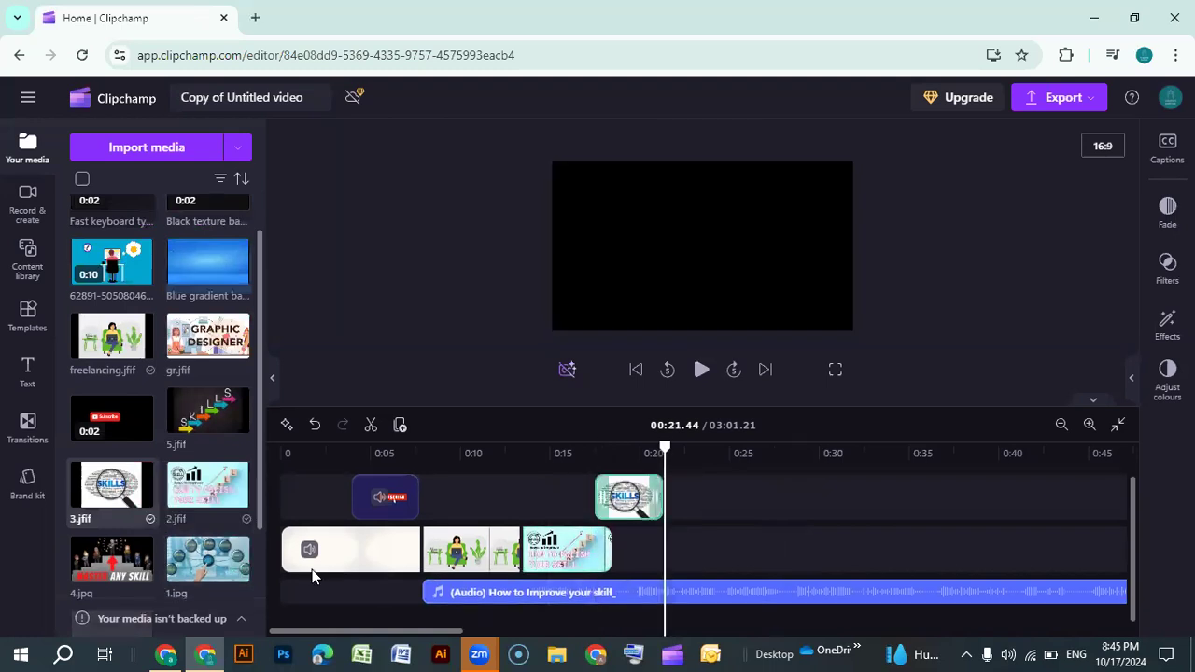
{"action": "left_click_drag", "start_coordinate": [641, 531], "coordinate": [642, 548]}
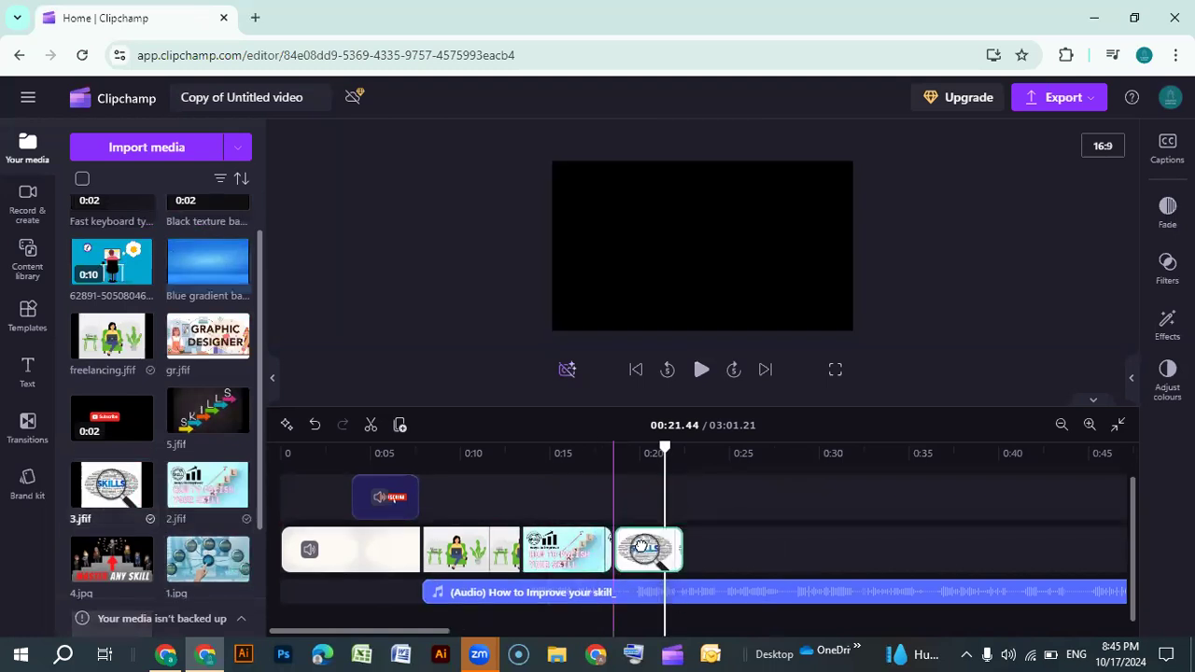
Fit the 3.jfif image to fill the video frame
{"action": "left_click_drag", "start_coordinate": [670, 467], "coordinate": [615, 484]}
{"action": "right_click", "coordinate": [615, 485]}
{"action": "left_click", "coordinate": [529, 346]}
{"action": "left_click", "coordinate": [635, 510]}
{"action": "left_click", "coordinate": [687, 247]}
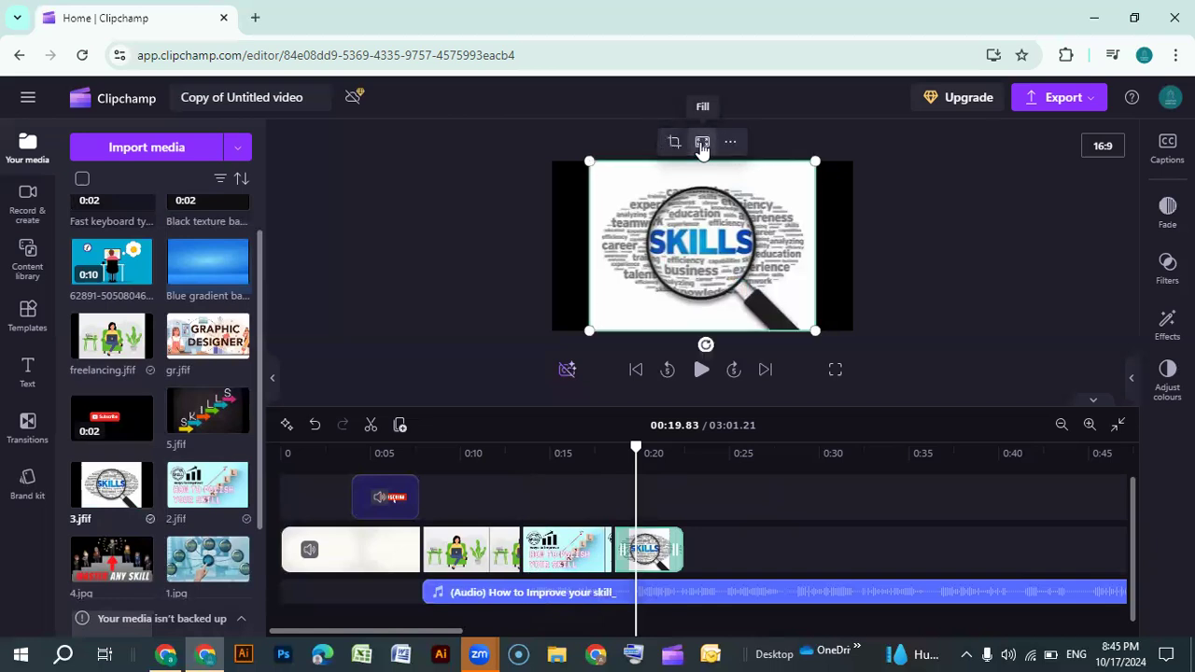
{"action": "left_click", "coordinate": [702, 143]}
Extend the 2.jfif clip to end at about 0:20 and play the preview
{"action": "left_click_drag", "start_coordinate": [644, 456], "coordinate": [600, 447]}
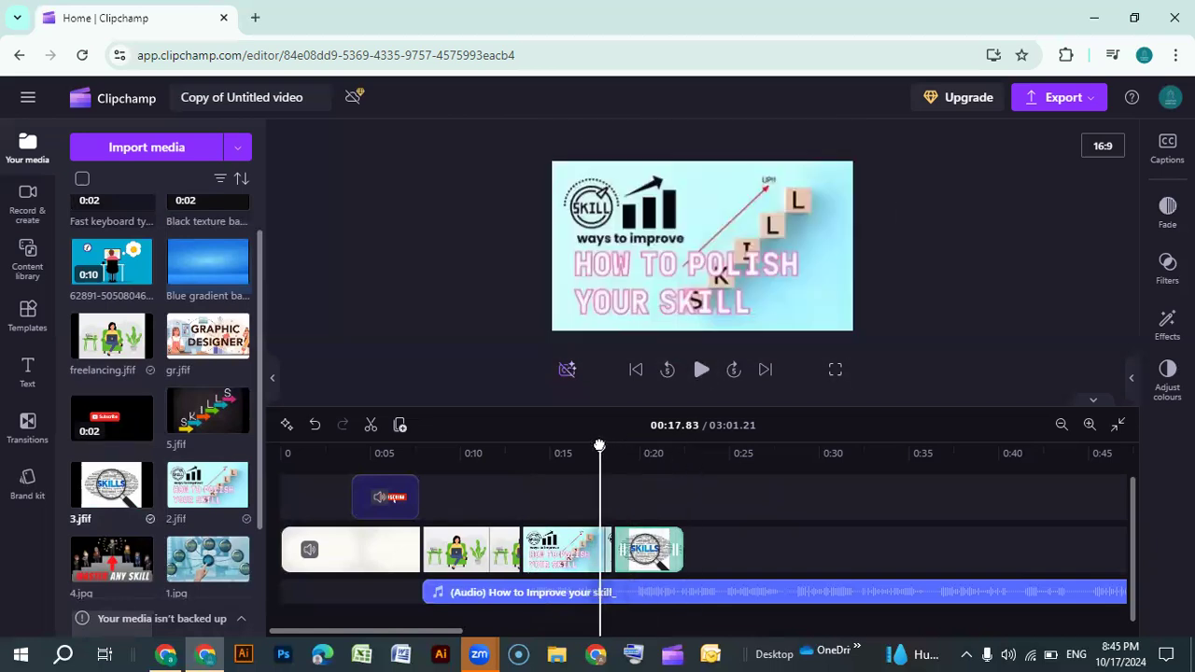
{"action": "left_click", "coordinate": [702, 370]}
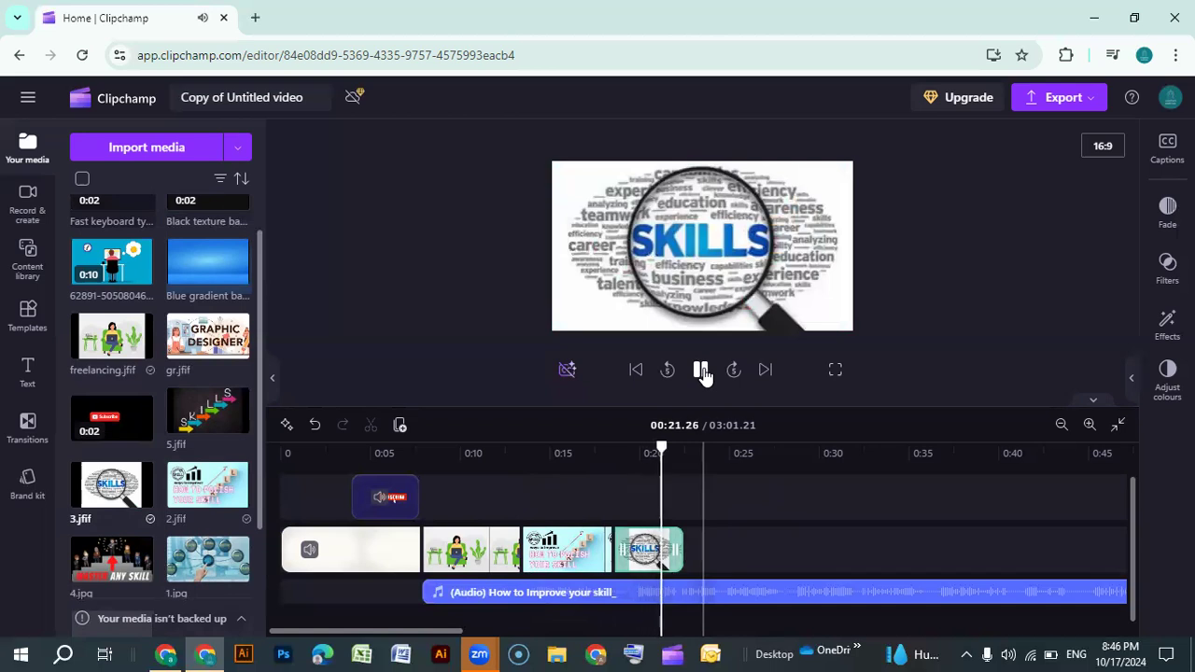
{"action": "left_click", "coordinate": [623, 550]}
{"action": "left_click_drag", "start_coordinate": [612, 546], "coordinate": [642, 538]}
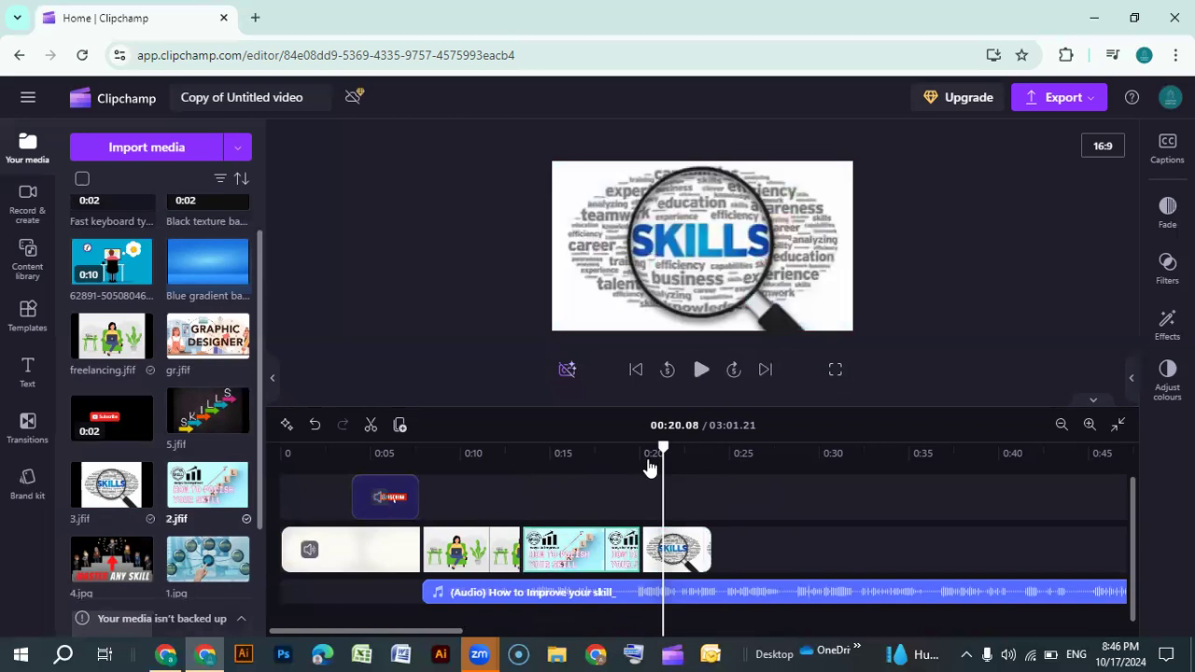
{"action": "left_click", "coordinate": [616, 486]}
{"action": "left_click", "coordinate": [701, 371]}
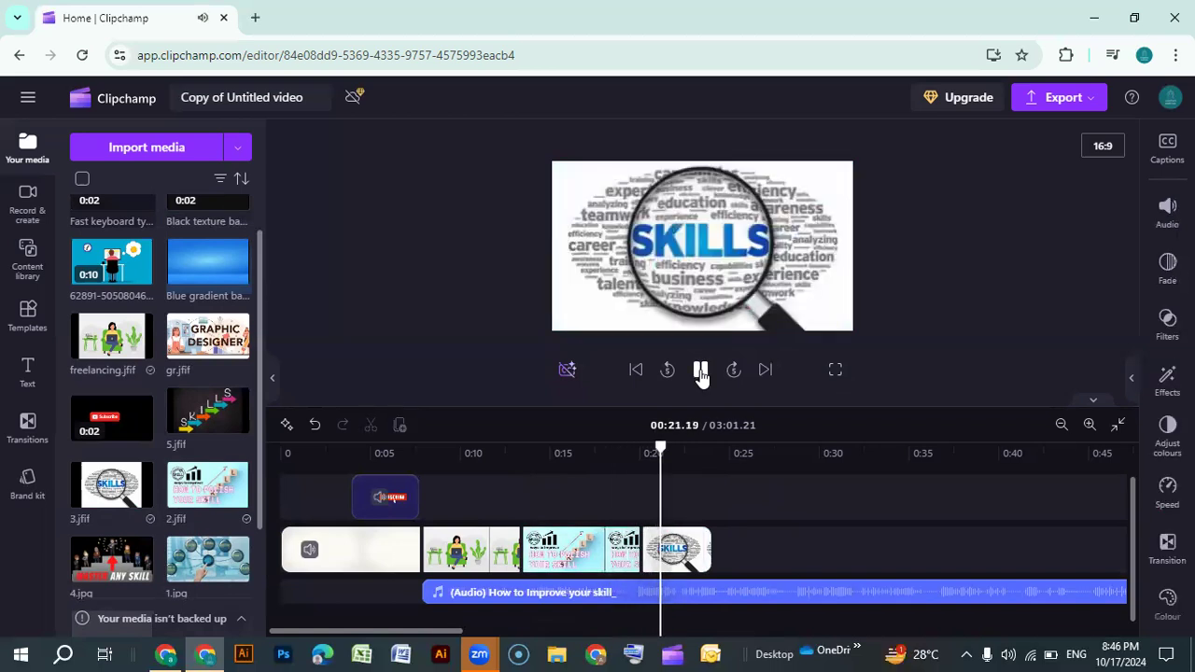
{"action": "left_click", "coordinate": [701, 371]}
Extend the 2.jfif clip further to about 0:21 and play the preview
{"action": "mouse_move", "coordinate": [638, 539]}
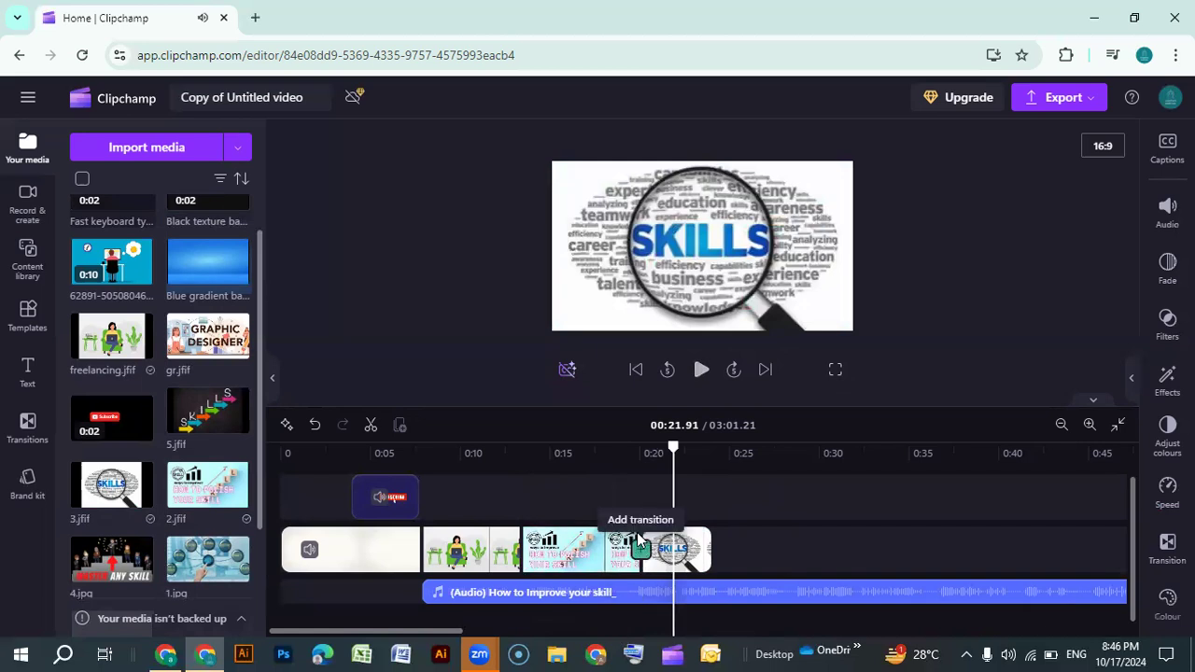
{"action": "left_click_drag", "start_coordinate": [636, 541], "coordinate": [662, 539]}
{"action": "left_click", "coordinate": [648, 508]}
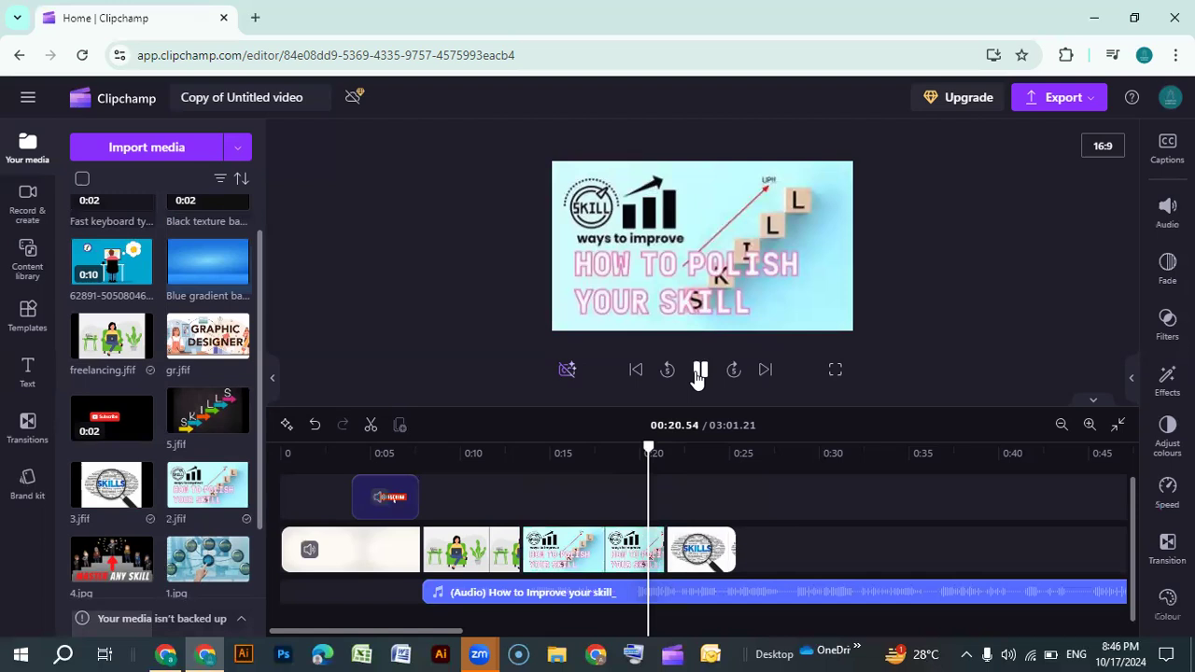
{"action": "left_click", "coordinate": [701, 371]}
Readjust the 2.jfif clip's end back to about 0:20 and play the preview
{"action": "left_click_drag", "start_coordinate": [657, 536], "coordinate": [683, 552]}
{"action": "left_click", "coordinate": [700, 552]}
{"action": "left_click", "coordinate": [623, 495]}
{"action": "left_click", "coordinate": [699, 371]}
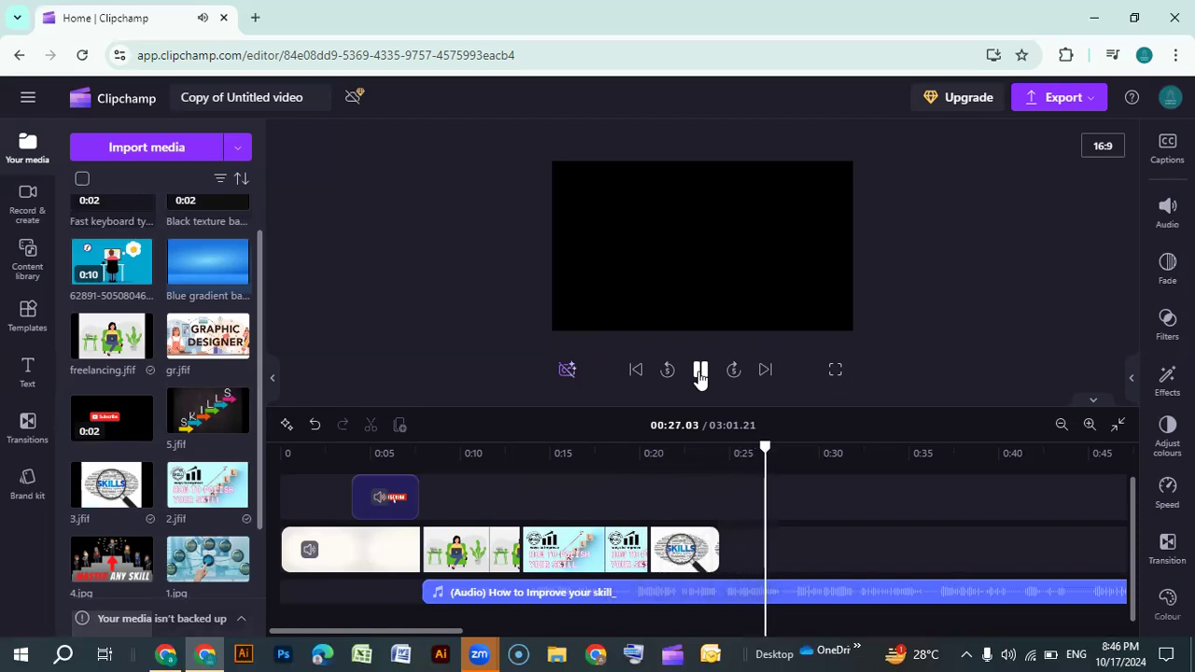
Extend the 3.jfif clip to end at about 0:25
{"action": "left_click", "coordinate": [701, 375]}
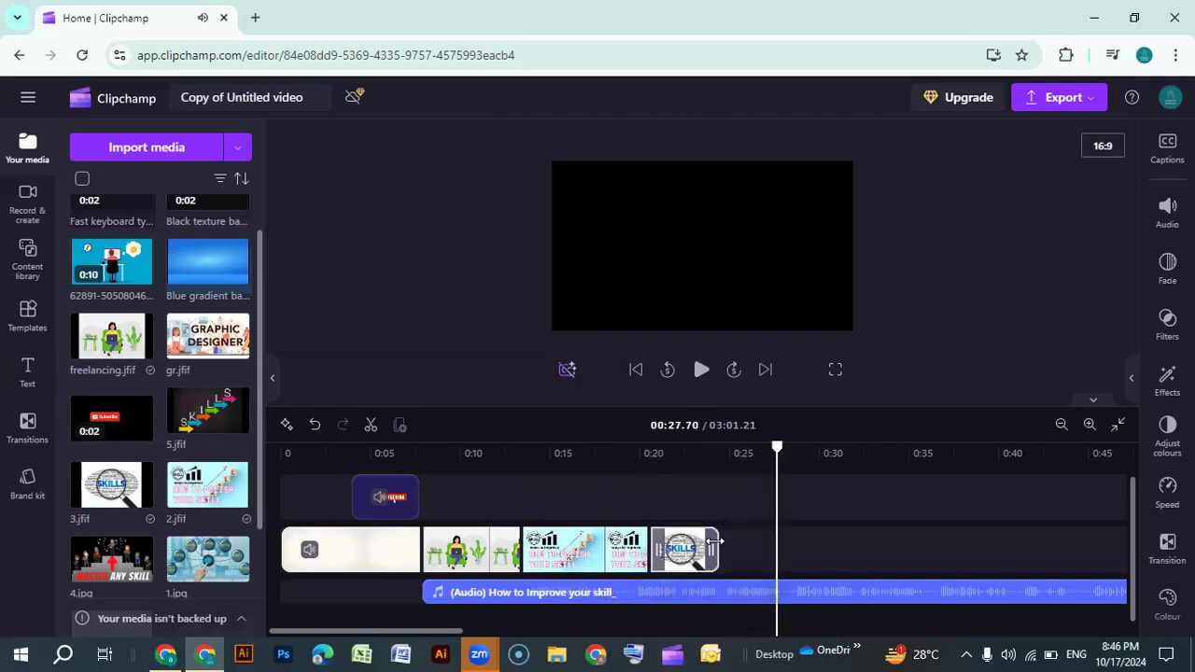
{"action": "left_click", "coordinate": [716, 542]}
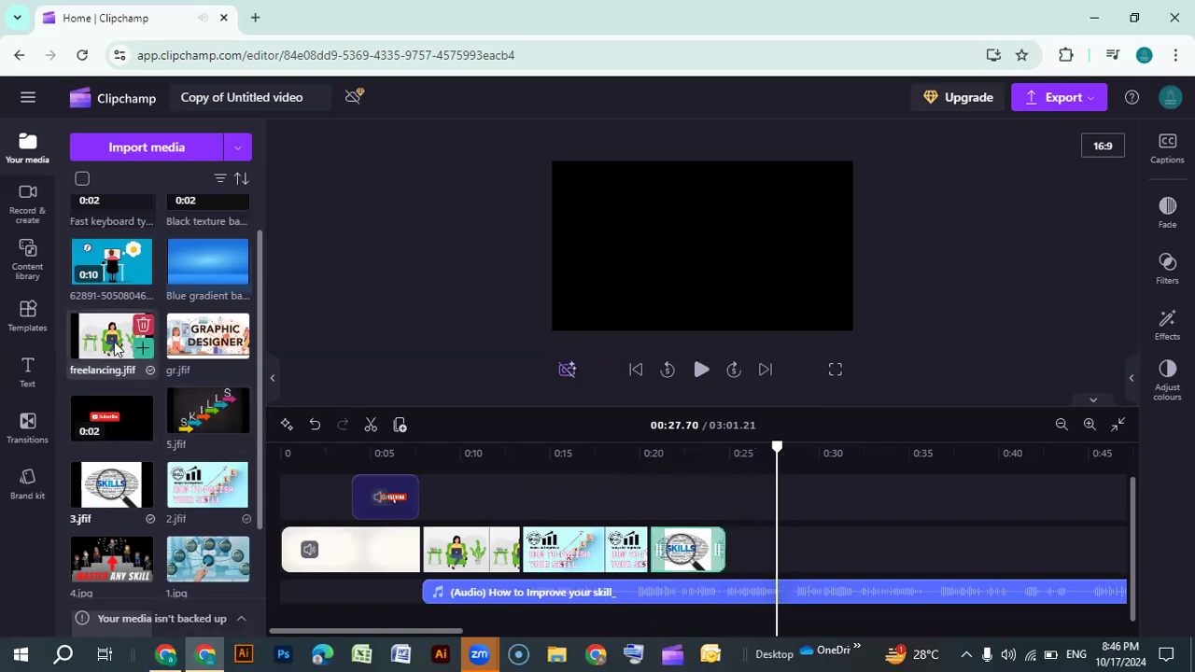
Add the 4.jpg image to the main track right after the 3.jfif clip
{"action": "scroll", "coordinate": [116, 372], "scroll_direction": "up", "scroll_amount": 1}
{"action": "scroll", "coordinate": [107, 400], "scroll_direction": "down", "scroll_amount": 3}
{"action": "mouse_move", "coordinate": [140, 403]}
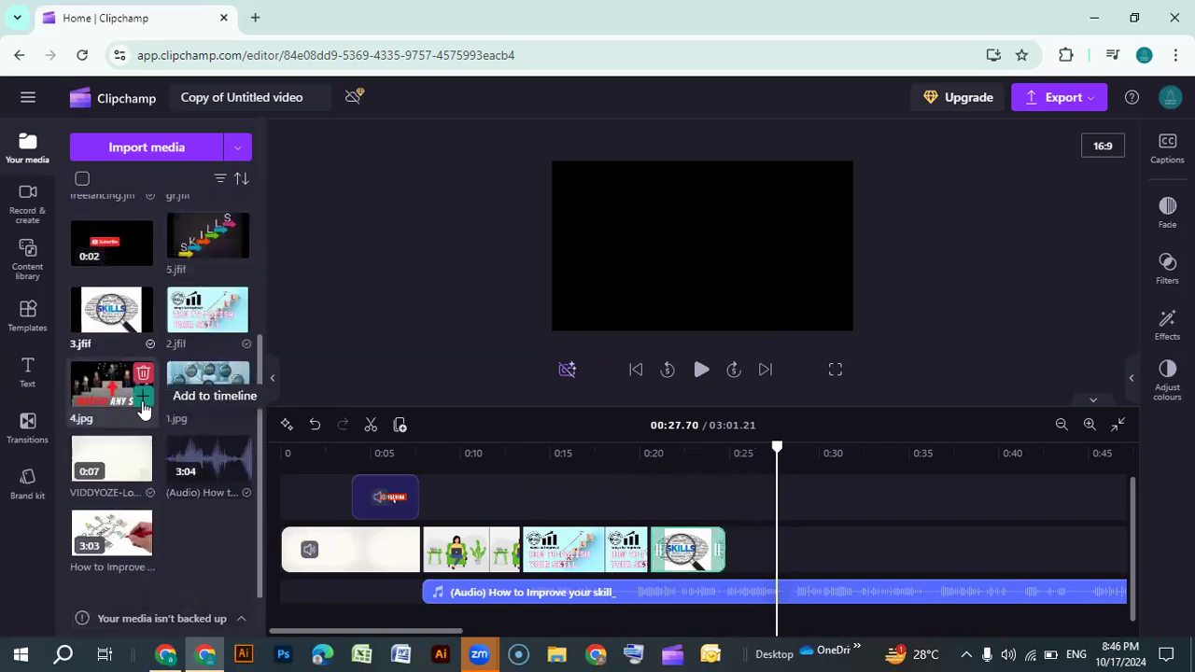
{"action": "left_click_drag", "start_coordinate": [140, 403], "coordinate": [761, 551]}
Play back the timeline from about 0:11 to review the image slides
{"action": "left_click_drag", "start_coordinate": [836, 455], "coordinate": [504, 453]}
{"action": "right_click", "coordinate": [812, 381]}
{"action": "left_click", "coordinate": [881, 453]}
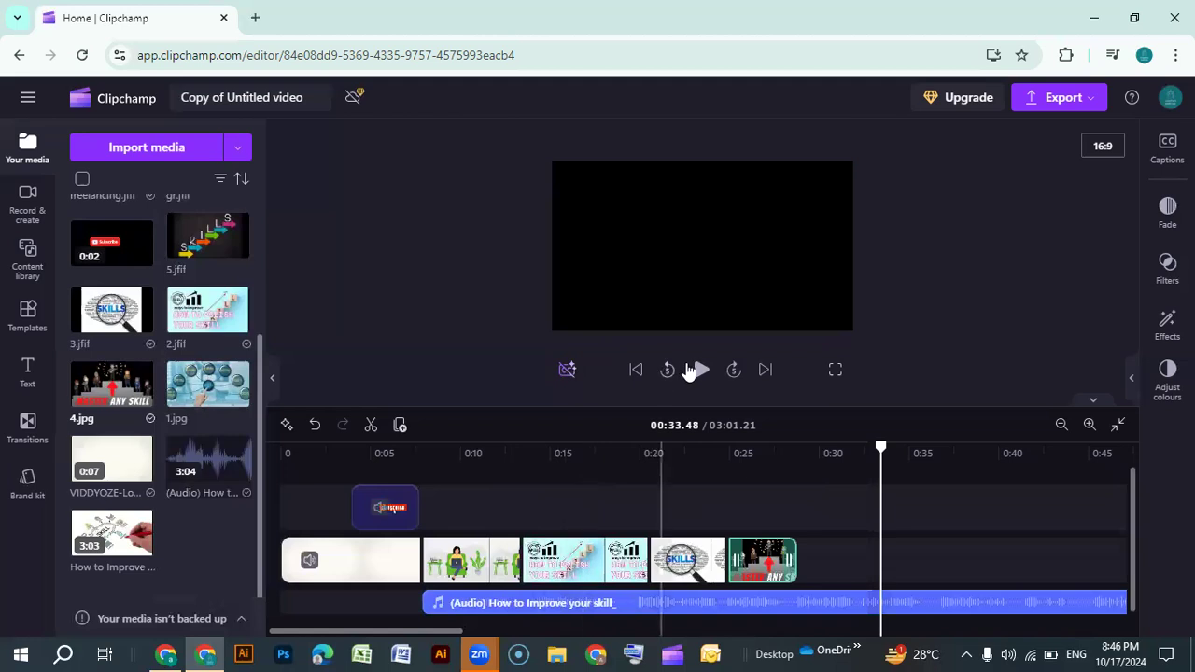
{"action": "left_click", "coordinate": [701, 370]}
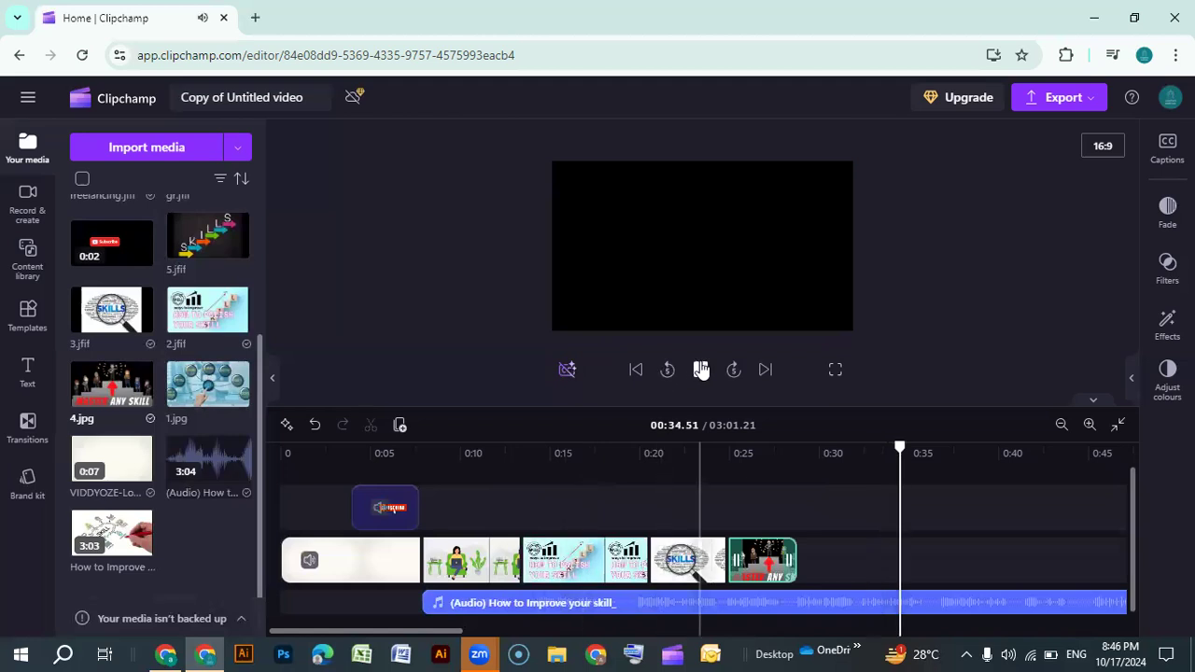
{"action": "left_click", "coordinate": [549, 504]}
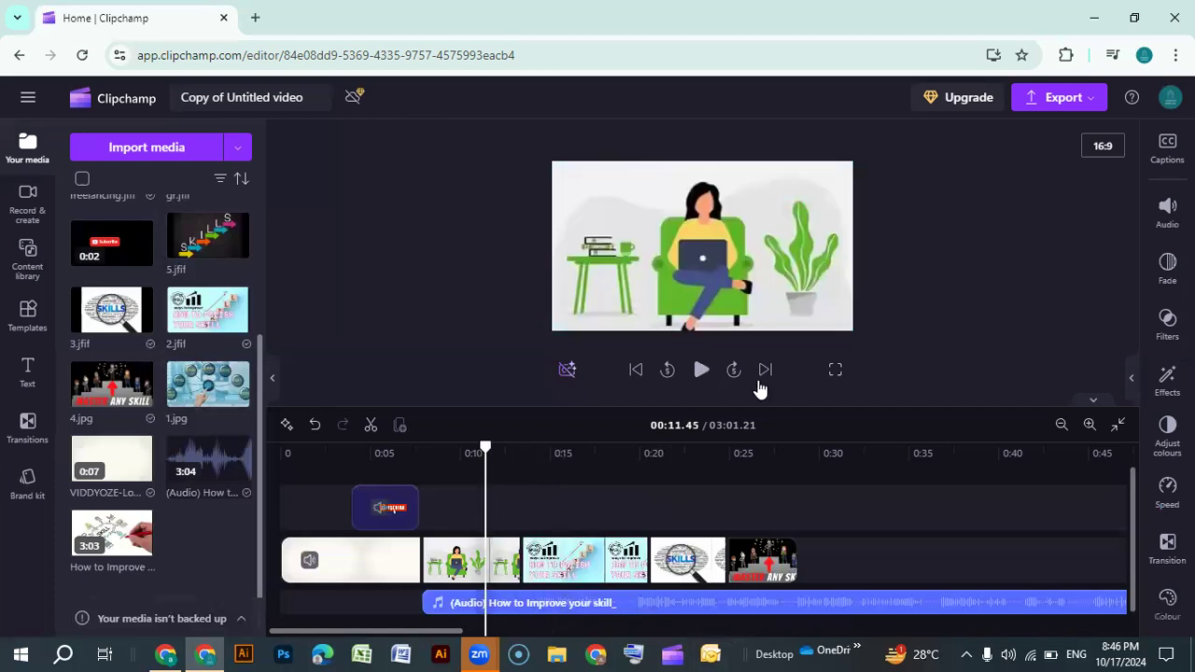
{"action": "left_click", "coordinate": [709, 343]}
{"action": "left_click", "coordinate": [701, 372]}
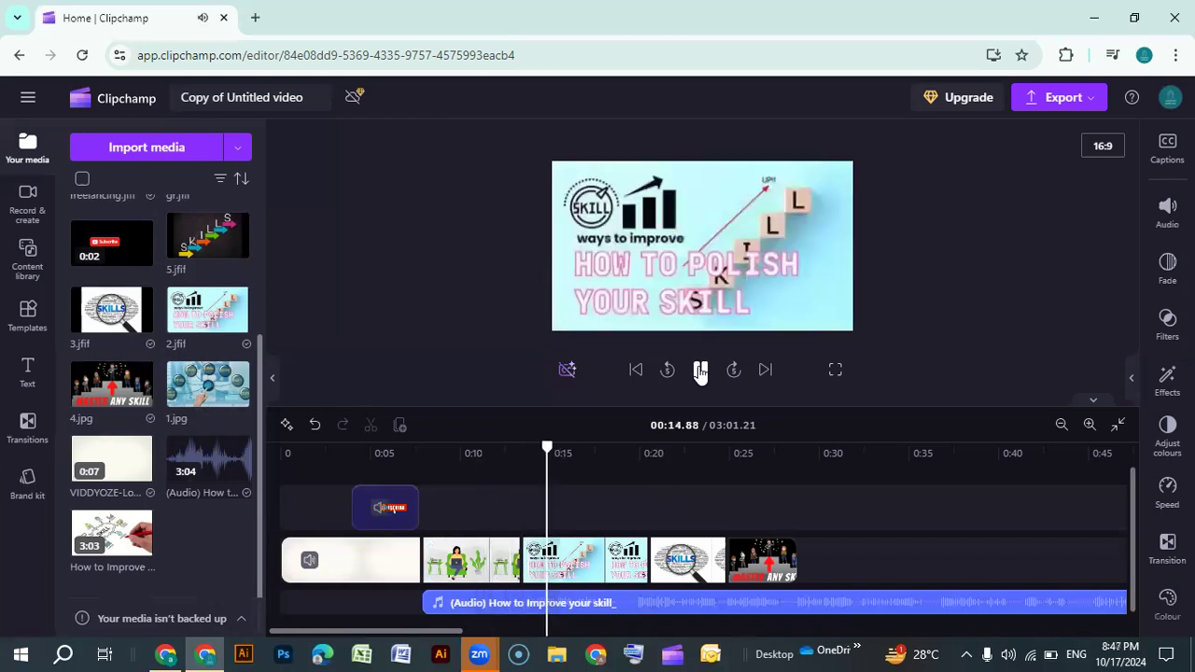
Extend the freelancing image clip to end at about 0:15 and play the preview
{"action": "left_click", "coordinate": [513, 548]}
{"action": "left_click_drag", "start_coordinate": [521, 547], "coordinate": [553, 547]}
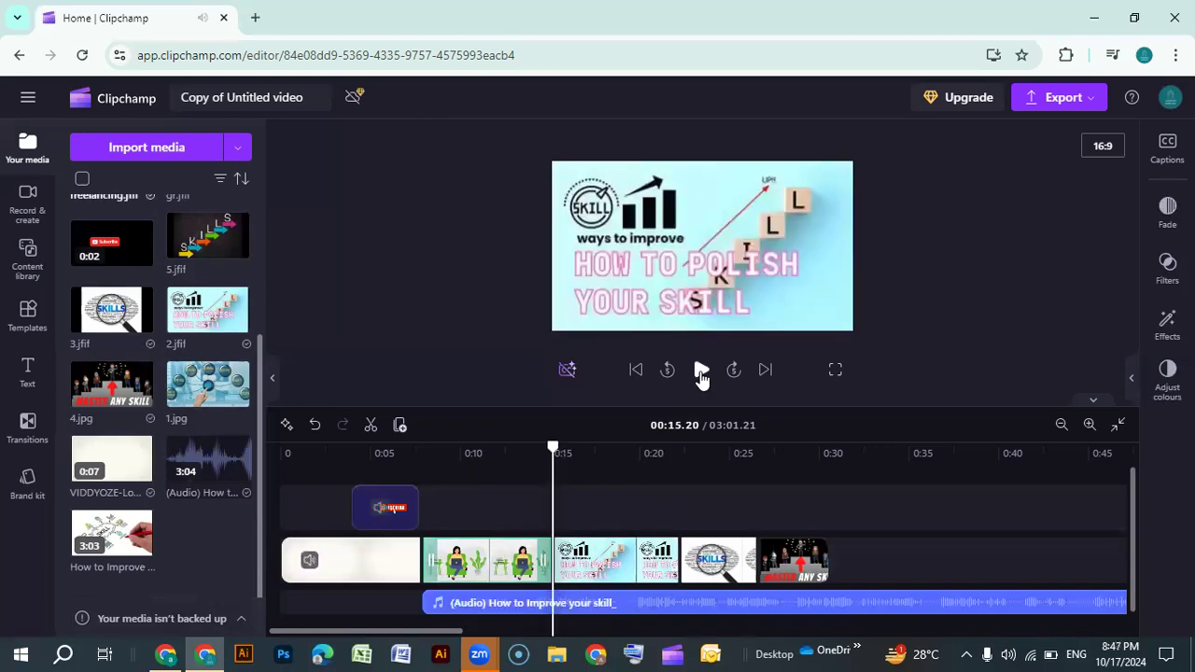
{"action": "left_click", "coordinate": [701, 371]}
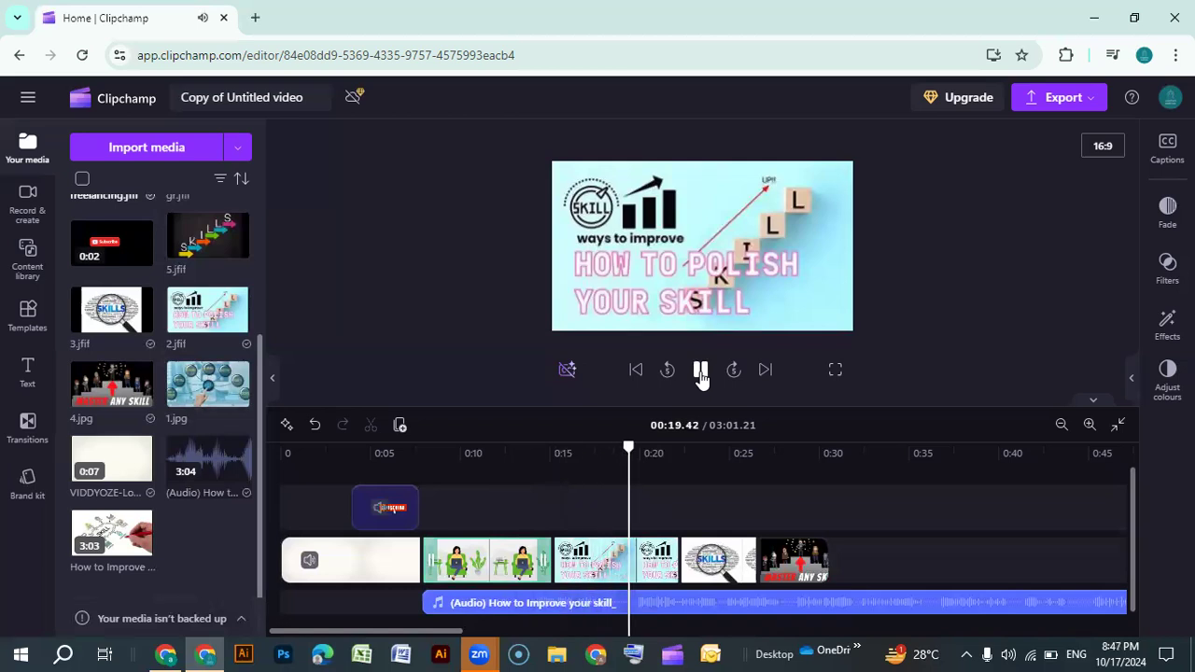
{"action": "left_click", "coordinate": [702, 376]}
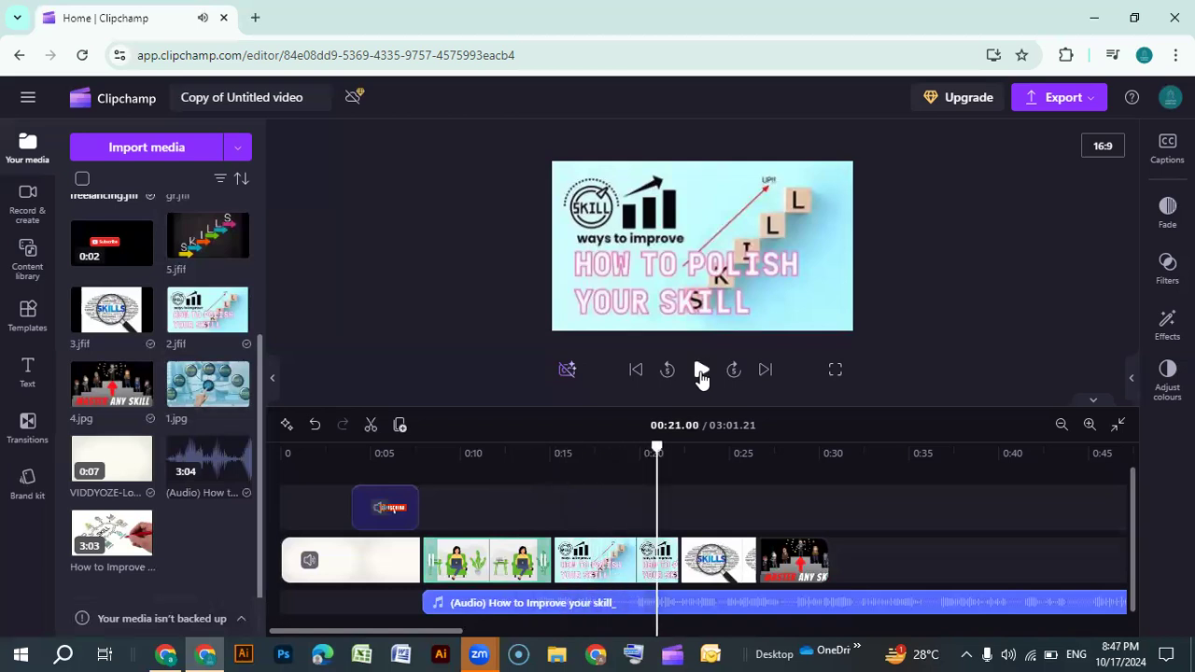
{"action": "left_click", "coordinate": [702, 376]}
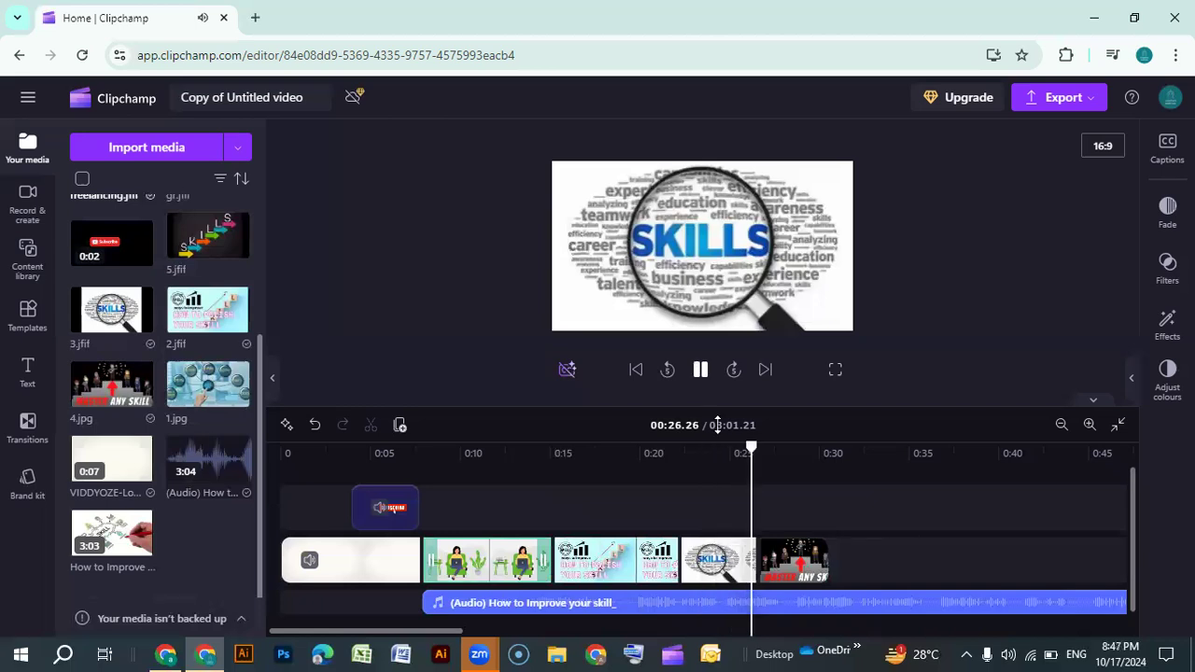
{"action": "key", "text": "space"}
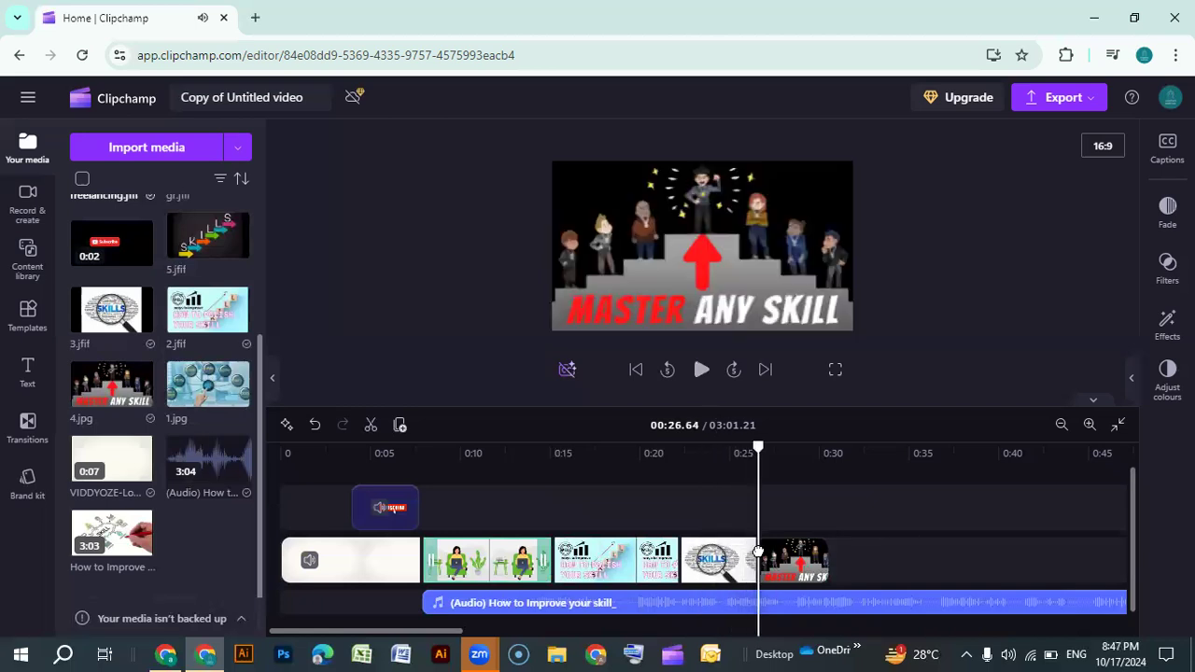
Trim the 3.jfif clip to end at about 0:25 and move the 4.jpg clip up against it
{"action": "left_click", "coordinate": [766, 553]}
{"action": "left_click", "coordinate": [740, 553]}
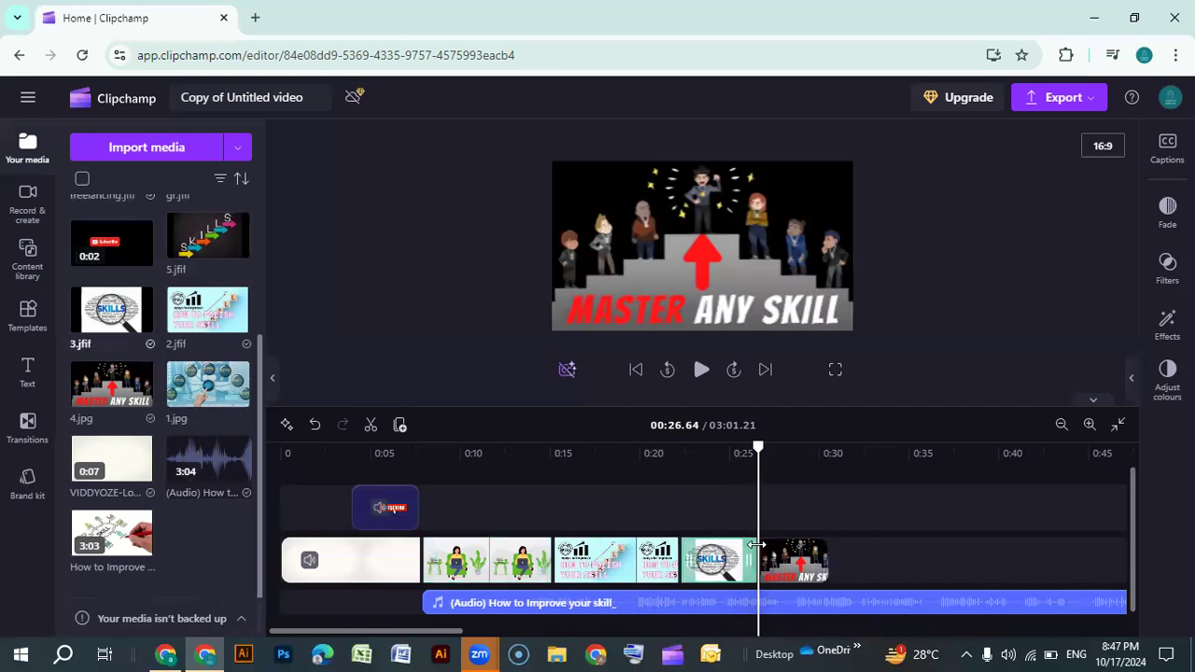
{"action": "left_click_drag", "start_coordinate": [735, 544], "coordinate": [729, 546]}
{"action": "left_click_drag", "start_coordinate": [789, 573], "coordinate": [752, 551]}
{"action": "left_click", "coordinate": [715, 456]}
{"action": "left_click", "coordinate": [701, 369]}
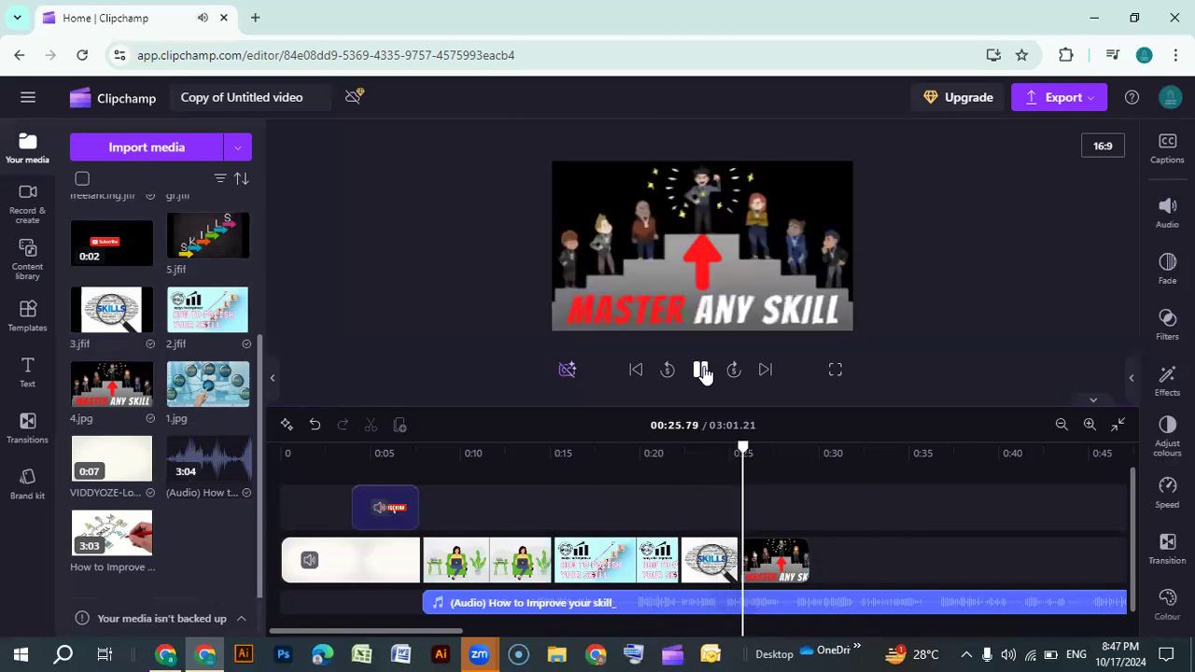
Play back the end of the image slide sequence to review the timing
{"action": "left_click", "coordinate": [702, 369]}
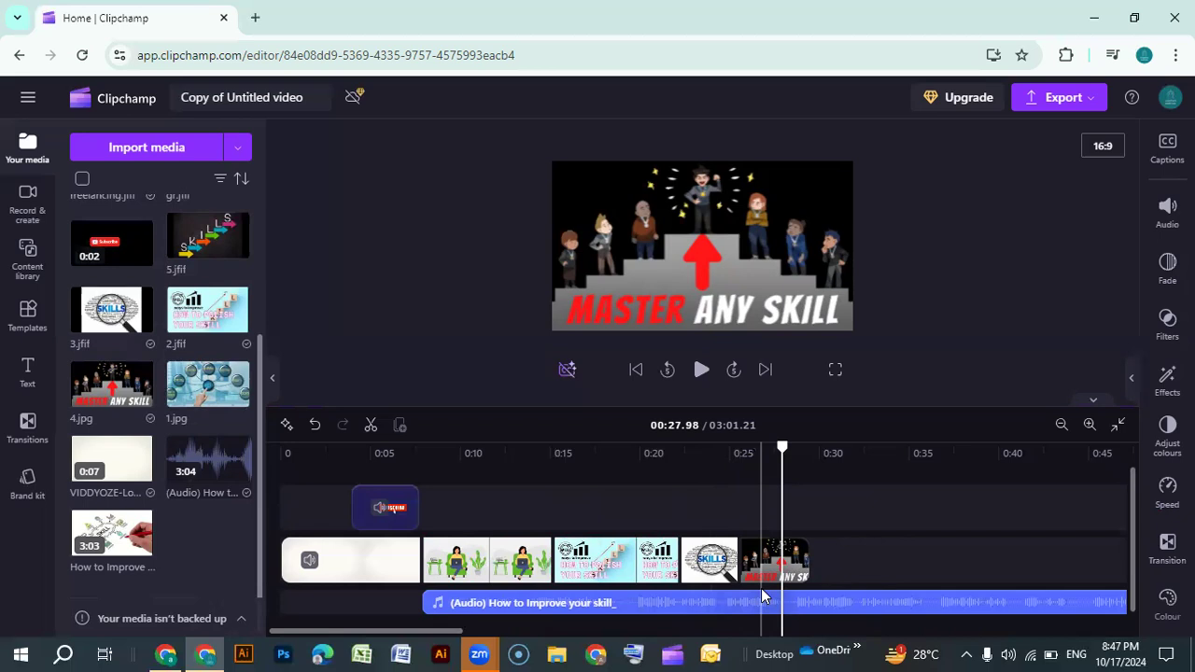
{"action": "left_click", "coordinate": [702, 371]}
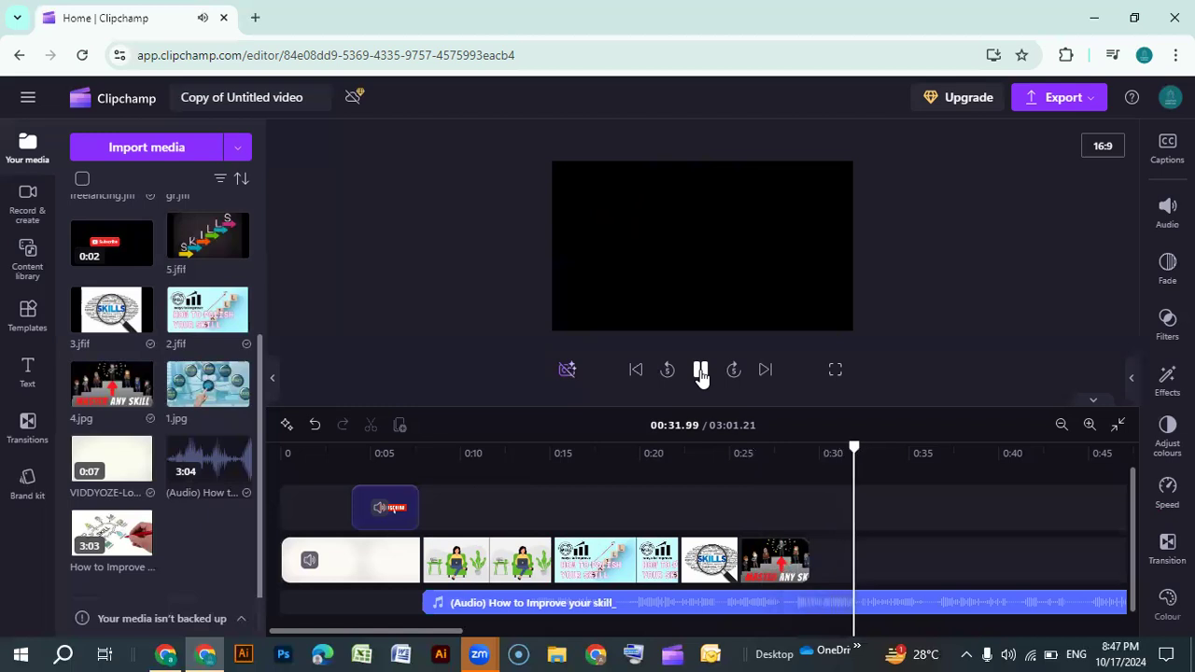
{"action": "left_click", "coordinate": [701, 372]}
{"action": "scroll", "coordinate": [200, 507], "scroll_direction": "up", "scroll_amount": 3}
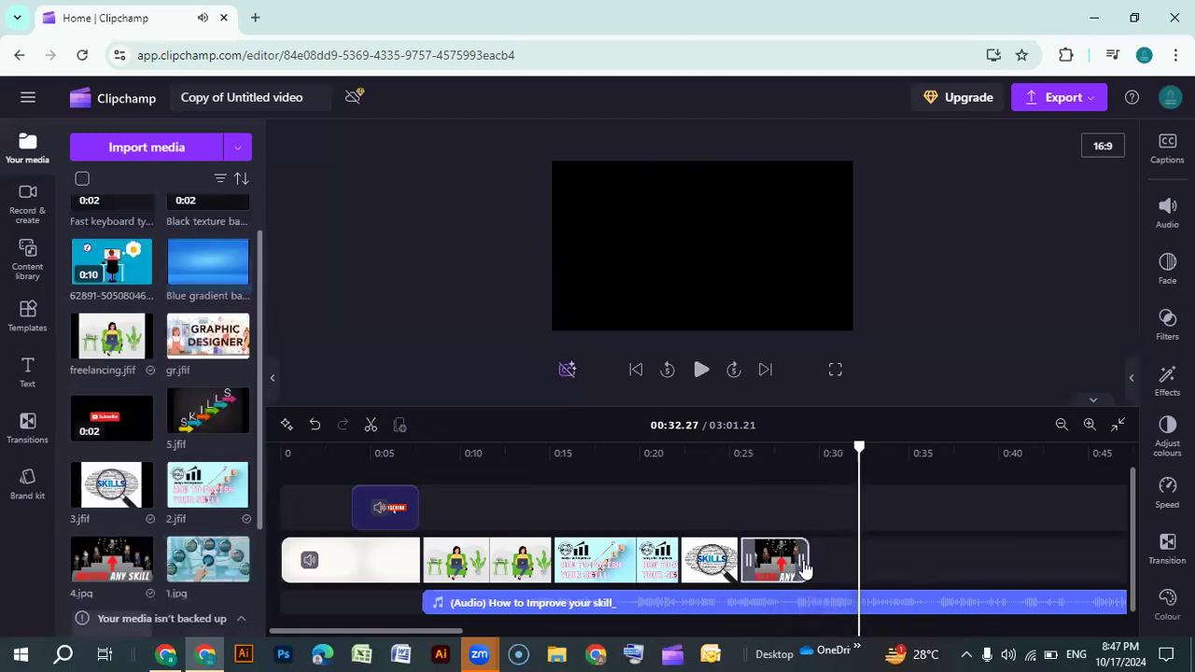
{"action": "left_click", "coordinate": [701, 371]}
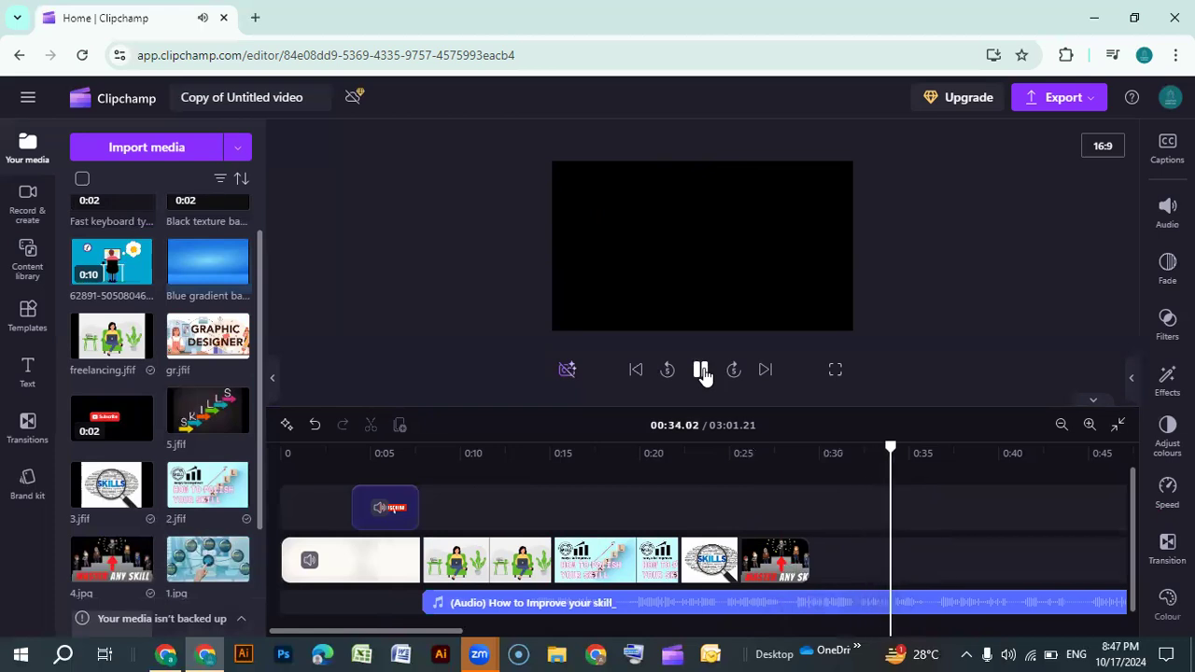
{"action": "left_click", "coordinate": [702, 371]}
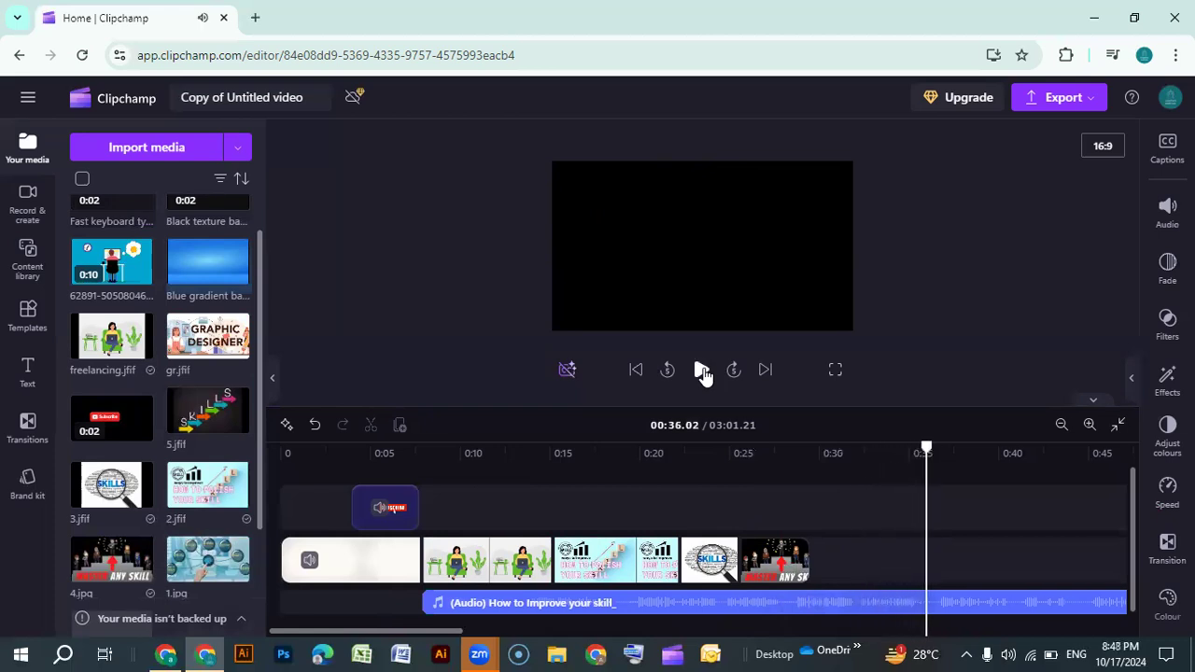
Place the 62891 animated desk video after the 4.jpg slide, preview it, and trim its end to about 0:38
{"action": "left_click", "coordinate": [142, 273]}
{"action": "left_click_drag", "start_coordinate": [978, 518], "coordinate": [874, 551]}
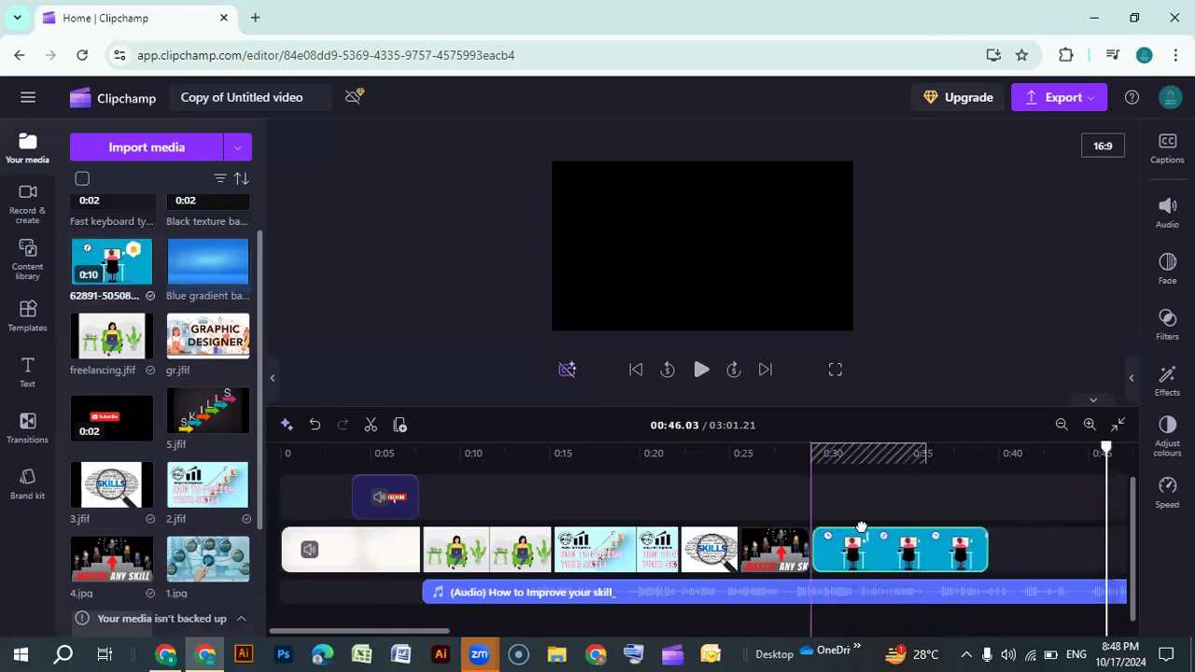
{"action": "left_click", "coordinate": [791, 508]}
{"action": "left_click", "coordinate": [701, 372]}
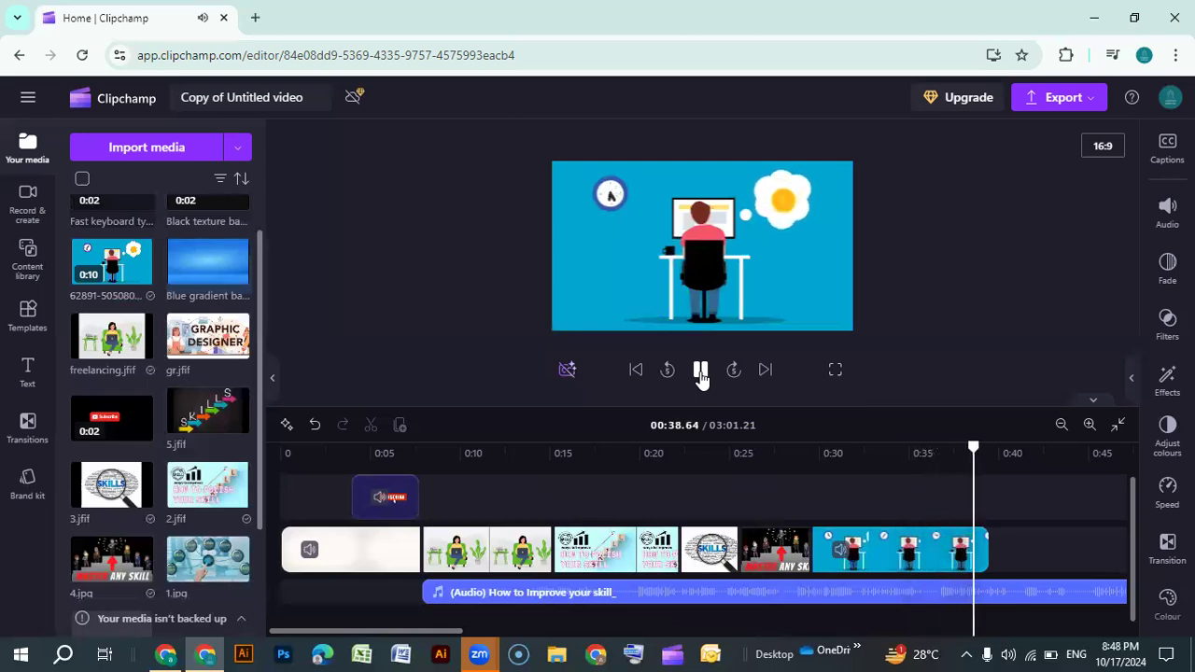
{"action": "left_click", "coordinate": [701, 374]}
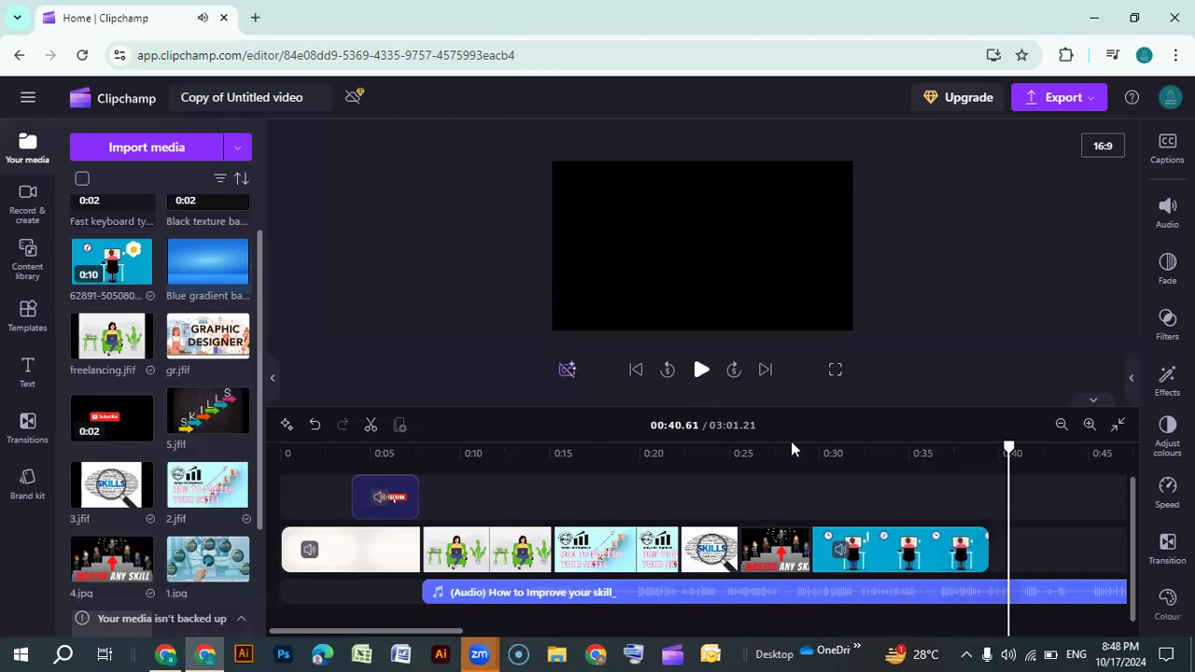
{"action": "left_click_drag", "start_coordinate": [984, 549], "coordinate": [971, 549]}
{"action": "left_click_drag", "start_coordinate": [446, 637], "coordinate": [548, 637]}
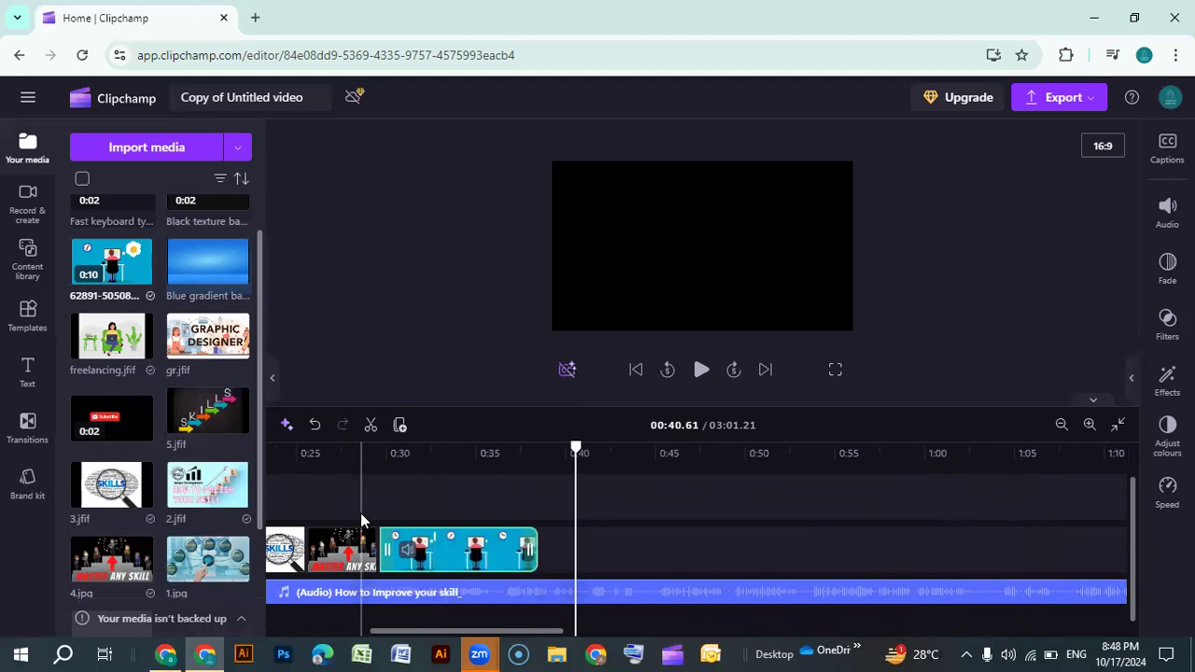
Browse the text templates, scrolling through the title, caption, special and intro/outro styles
{"action": "left_click", "coordinate": [28, 373]}
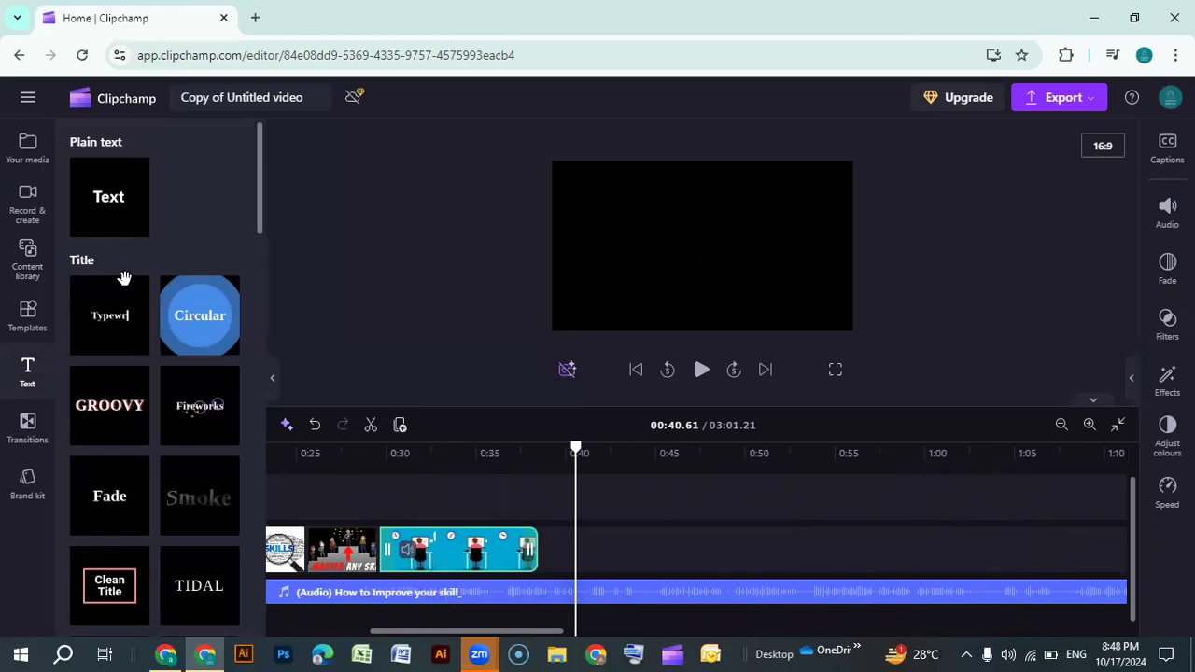
{"action": "scroll", "coordinate": [147, 425], "scroll_direction": "down", "scroll_amount": 10}
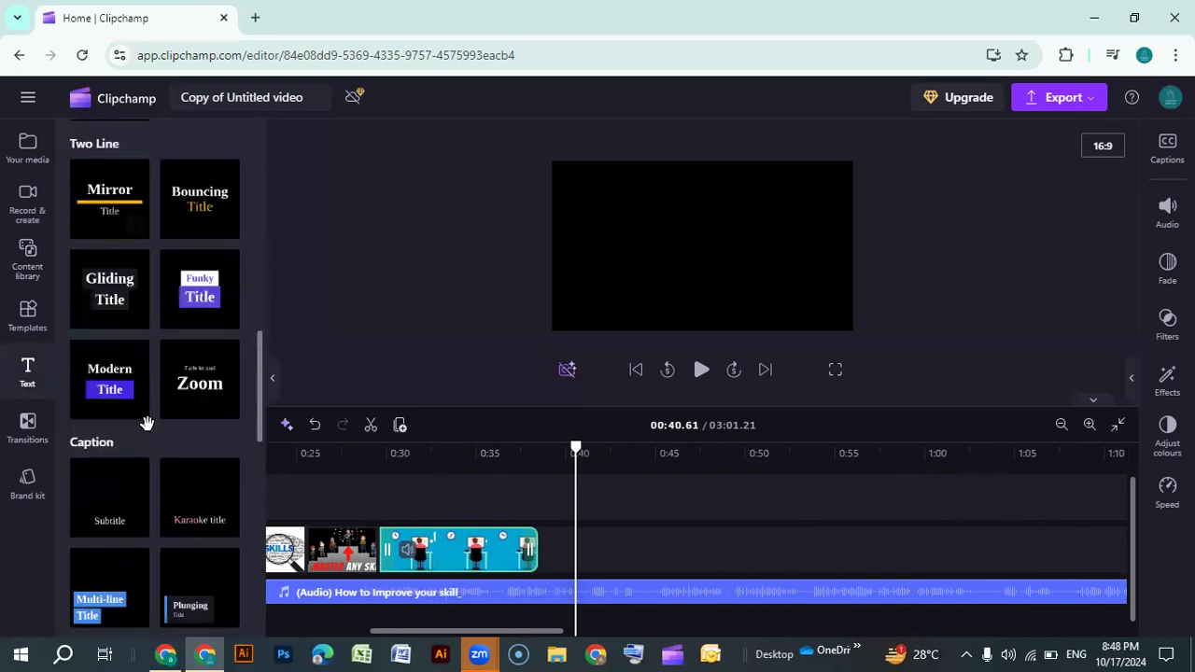
{"action": "scroll", "coordinate": [147, 424], "scroll_direction": "down", "scroll_amount": 8}
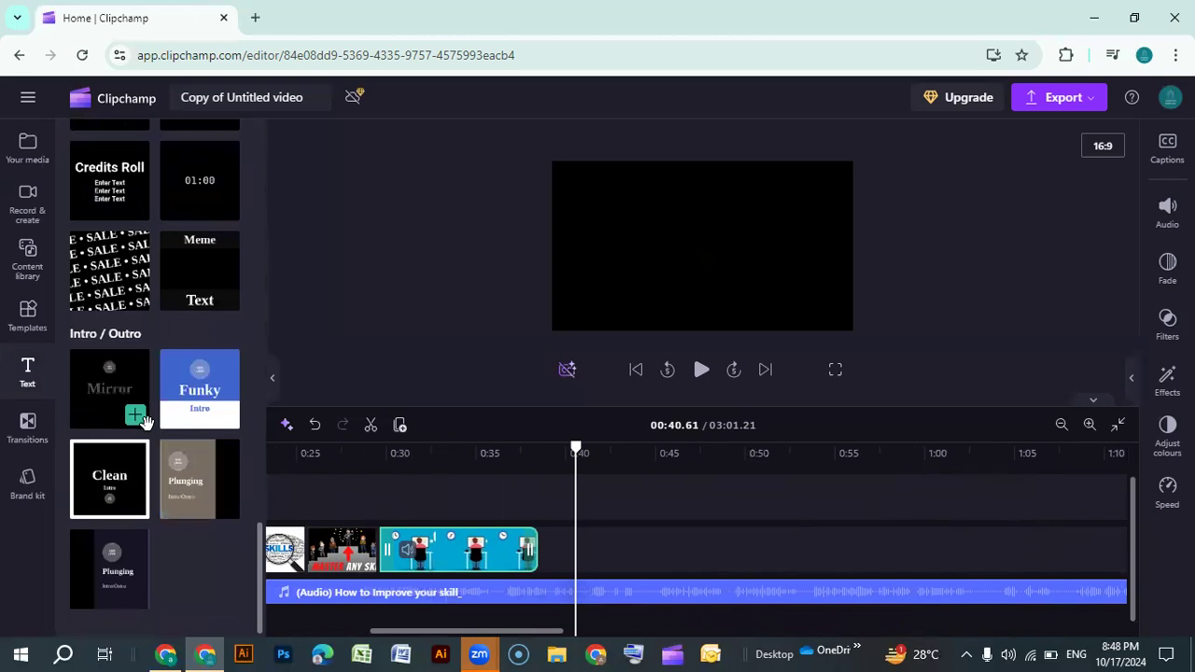
{"action": "scroll", "coordinate": [107, 409], "scroll_direction": "up", "scroll_amount": 2}
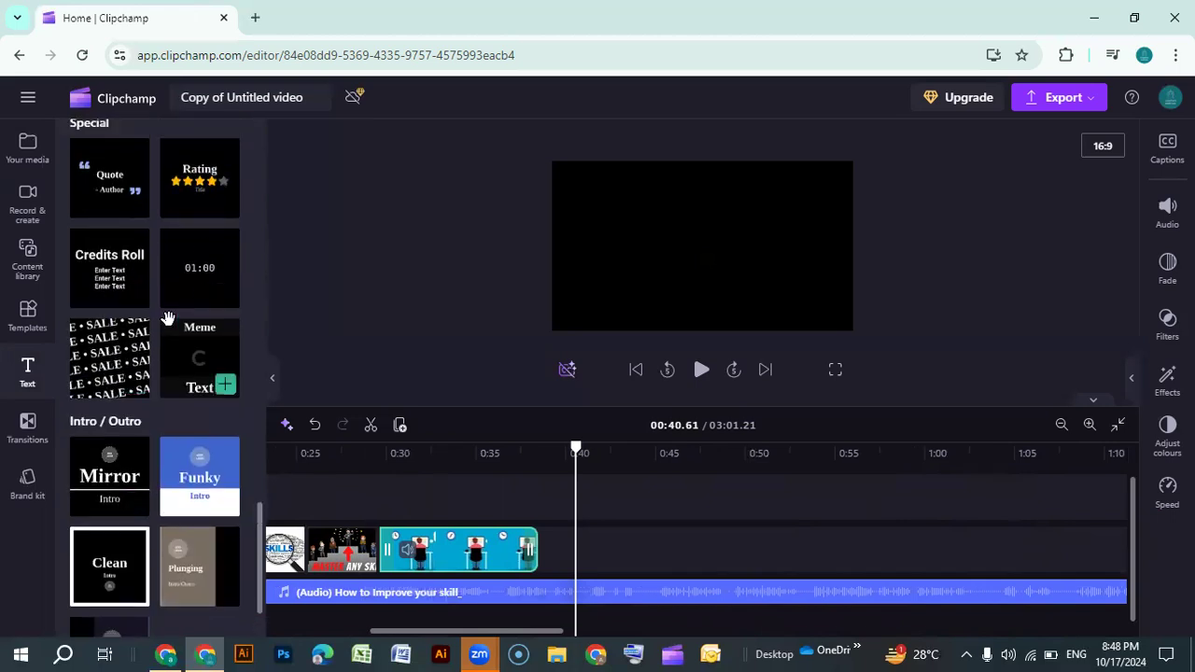
{"action": "scroll", "coordinate": [166, 315], "scroll_direction": "up", "scroll_amount": 3}
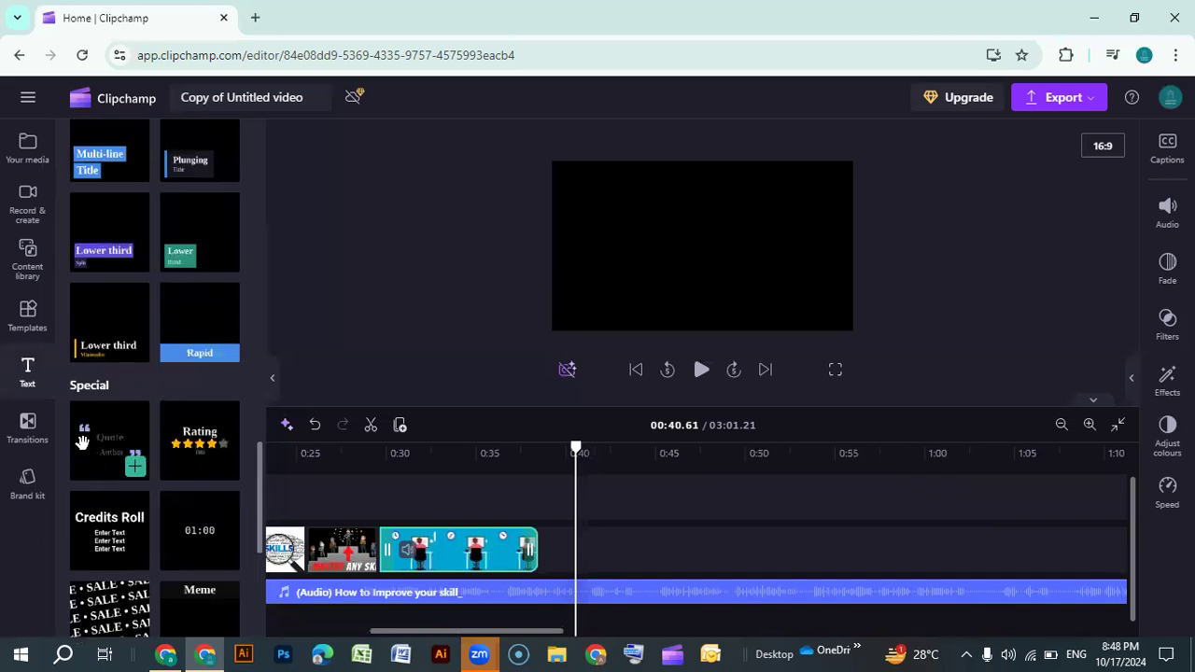
{"action": "scroll", "coordinate": [101, 452], "scroll_direction": "up", "scroll_amount": 1}
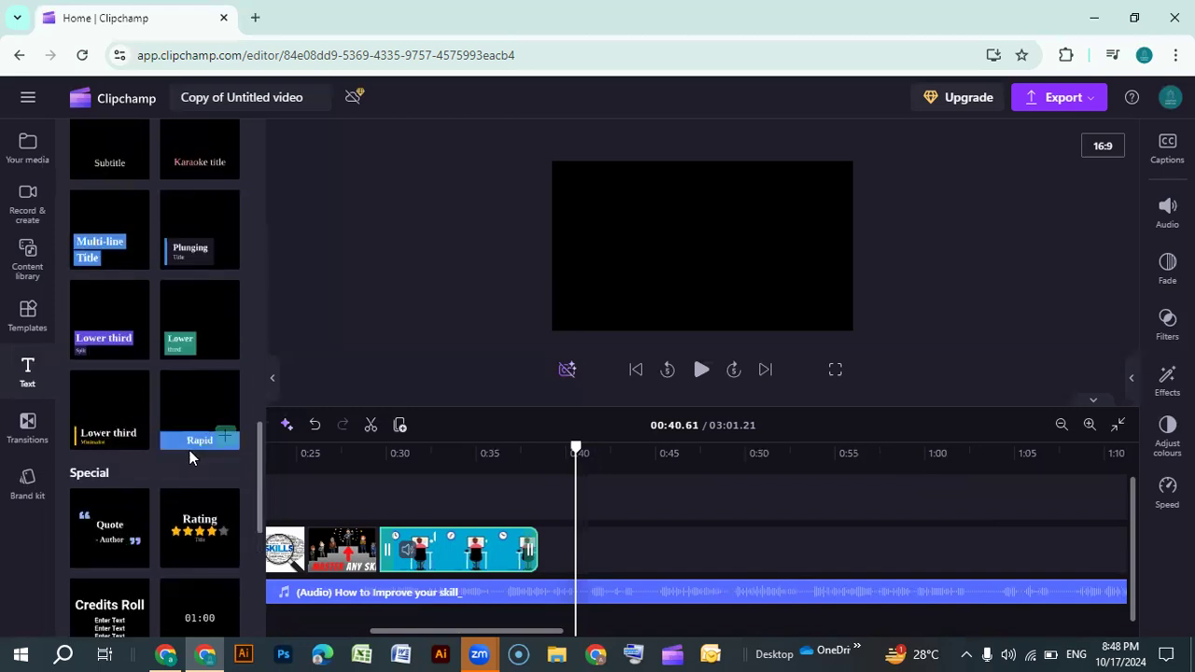
{"action": "scroll", "coordinate": [176, 426], "scroll_direction": "up", "scroll_amount": 1}
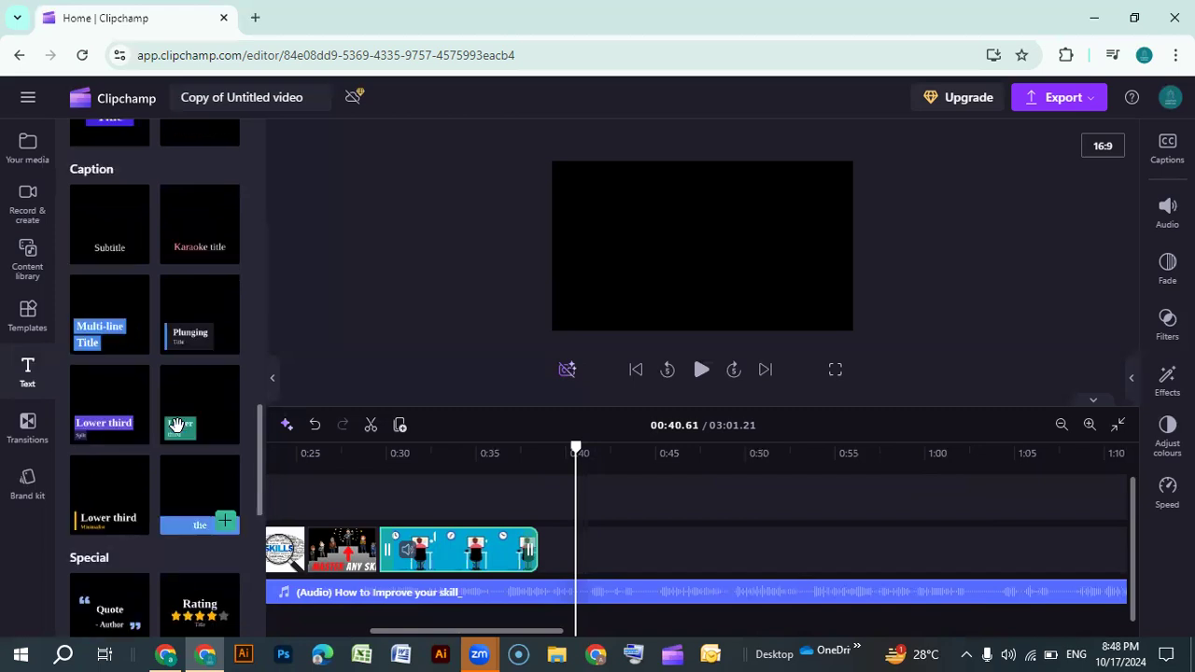
{"action": "scroll", "coordinate": [188, 409], "scroll_direction": "up", "scroll_amount": 2}
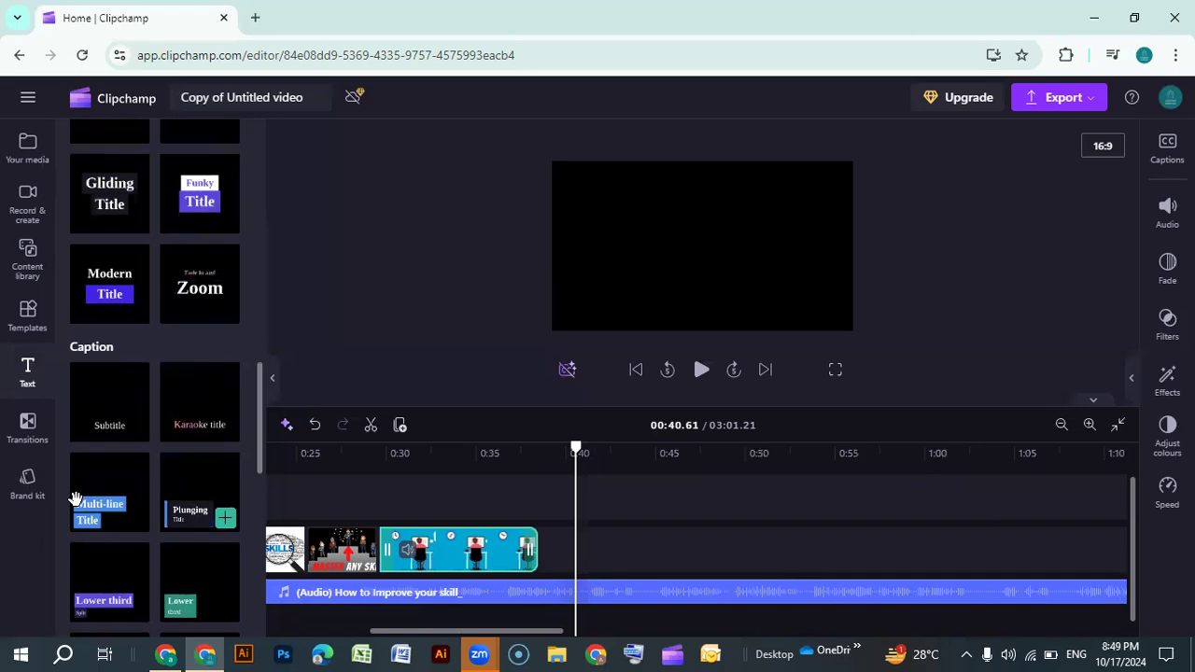
{"action": "scroll", "coordinate": [163, 481], "scroll_direction": "up", "scroll_amount": 3}
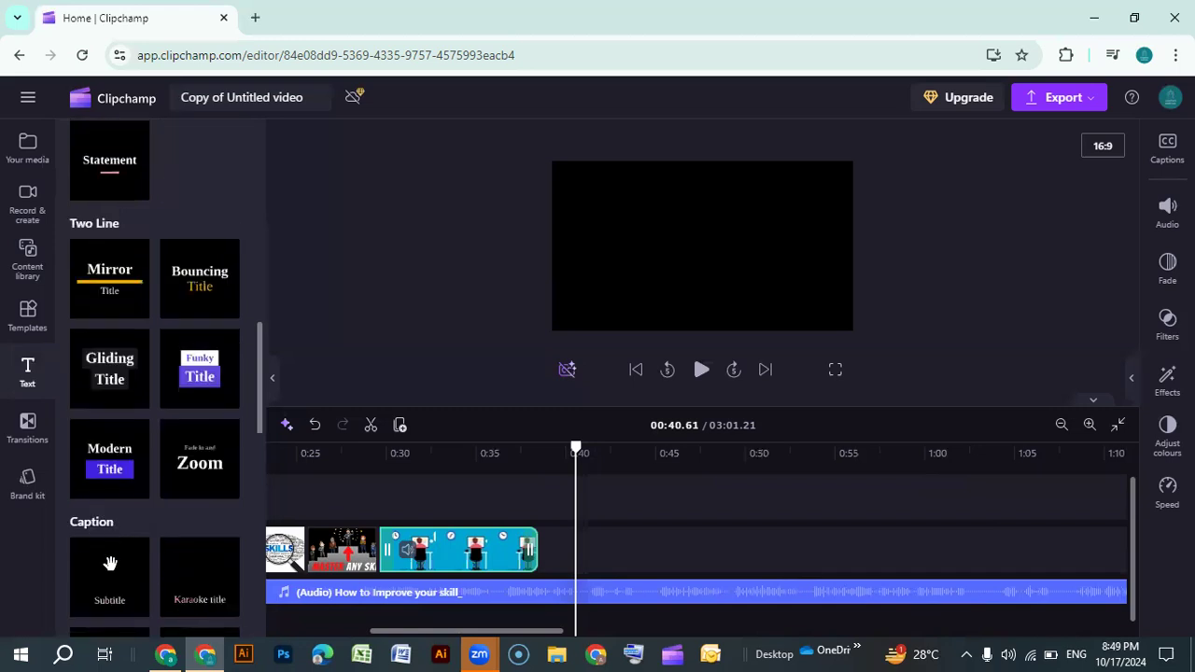
{"action": "scroll", "coordinate": [109, 563], "scroll_direction": "up", "scroll_amount": 1}
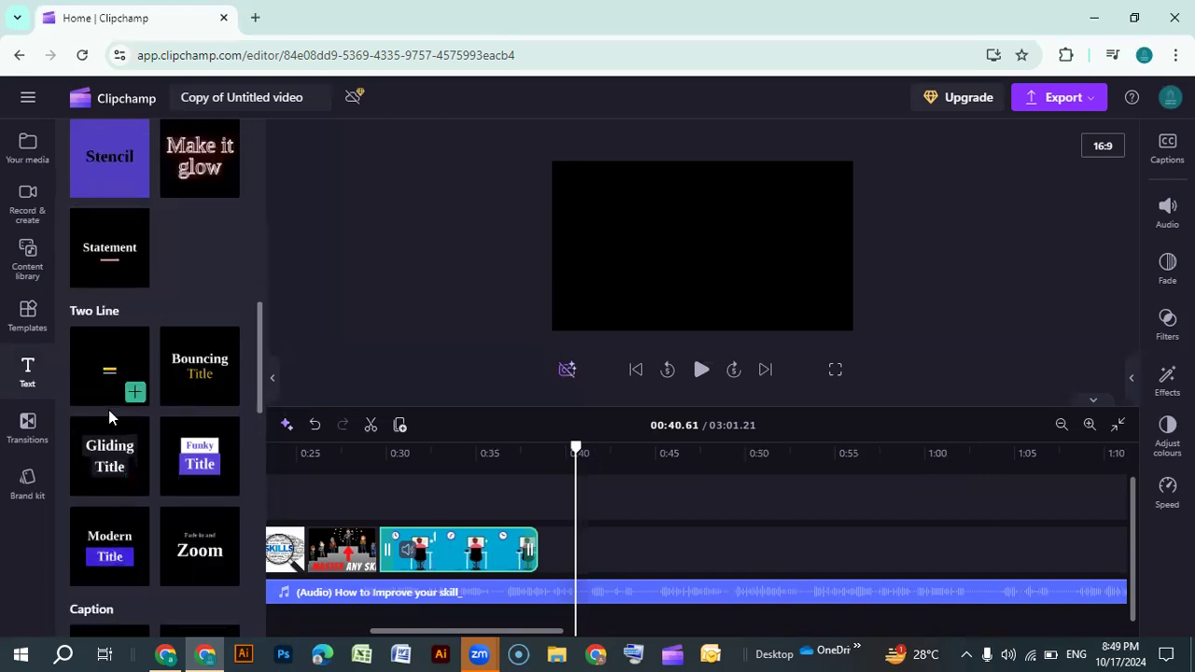
{"action": "scroll", "coordinate": [96, 354], "scroll_direction": "up", "scroll_amount": 3}
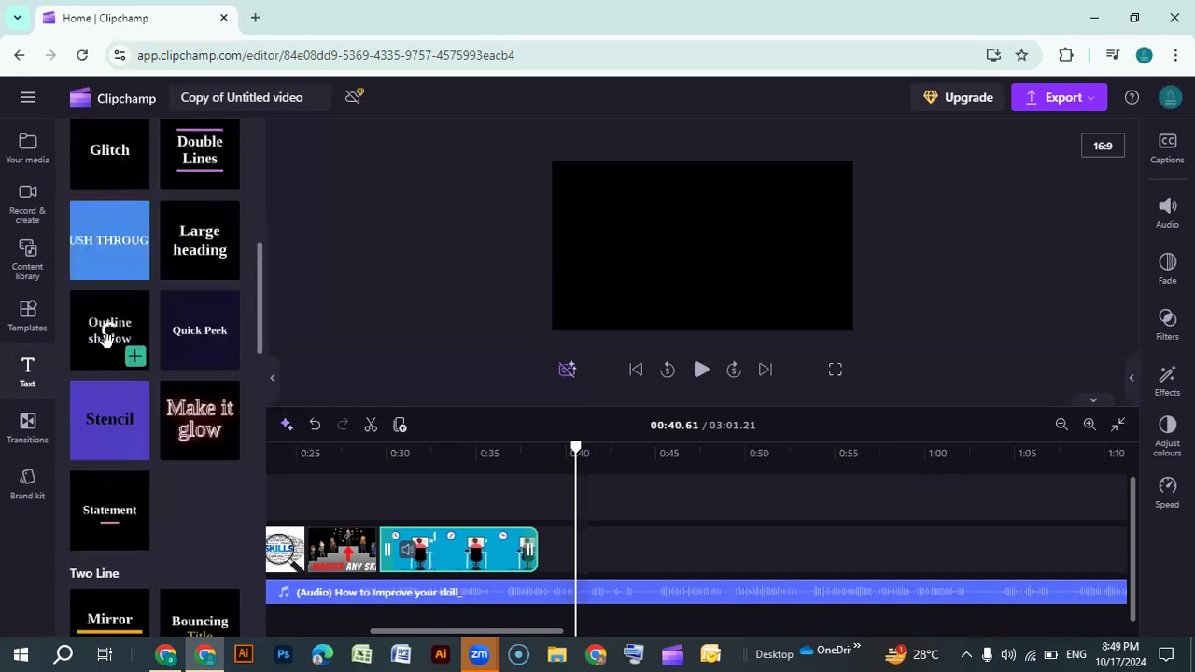
{"action": "scroll", "coordinate": [106, 338], "scroll_direction": "up", "scroll_amount": 6}
{"action": "scroll", "coordinate": [106, 341], "scroll_direction": "down", "scroll_amount": 4}
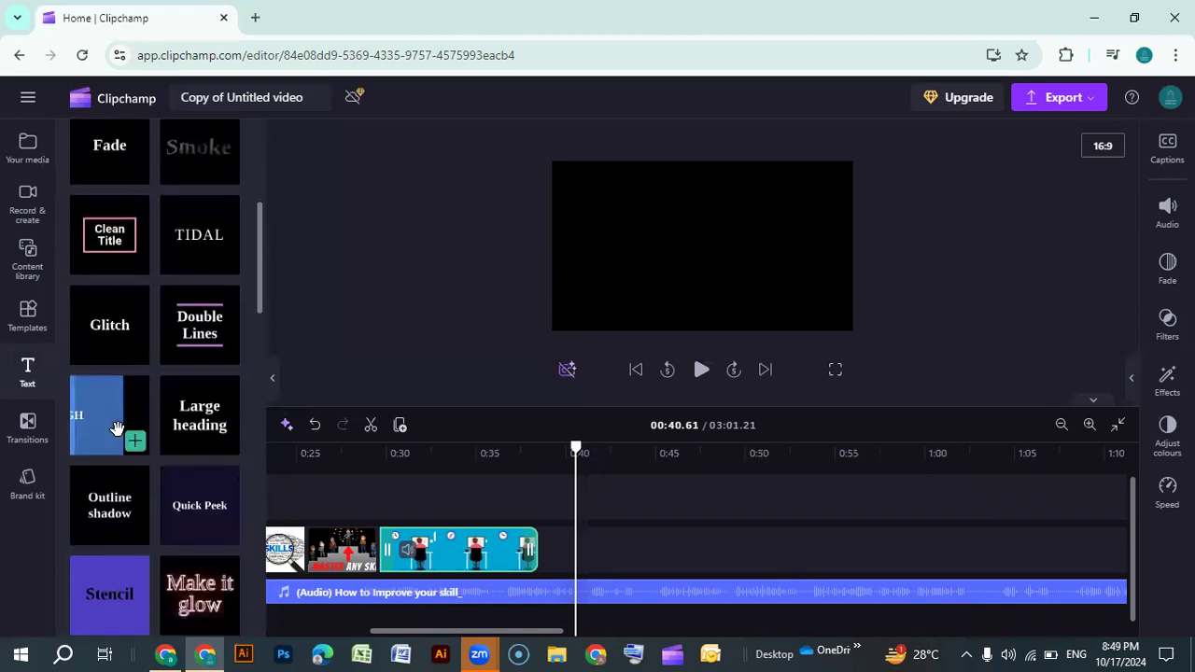
Scrub and play the timeline around 0:34 to 0:40 to review the end of the animated clip
{"action": "left_click", "coordinate": [577, 452]}
{"action": "left_click_drag", "start_coordinate": [537, 449], "coordinate": [520, 449]}
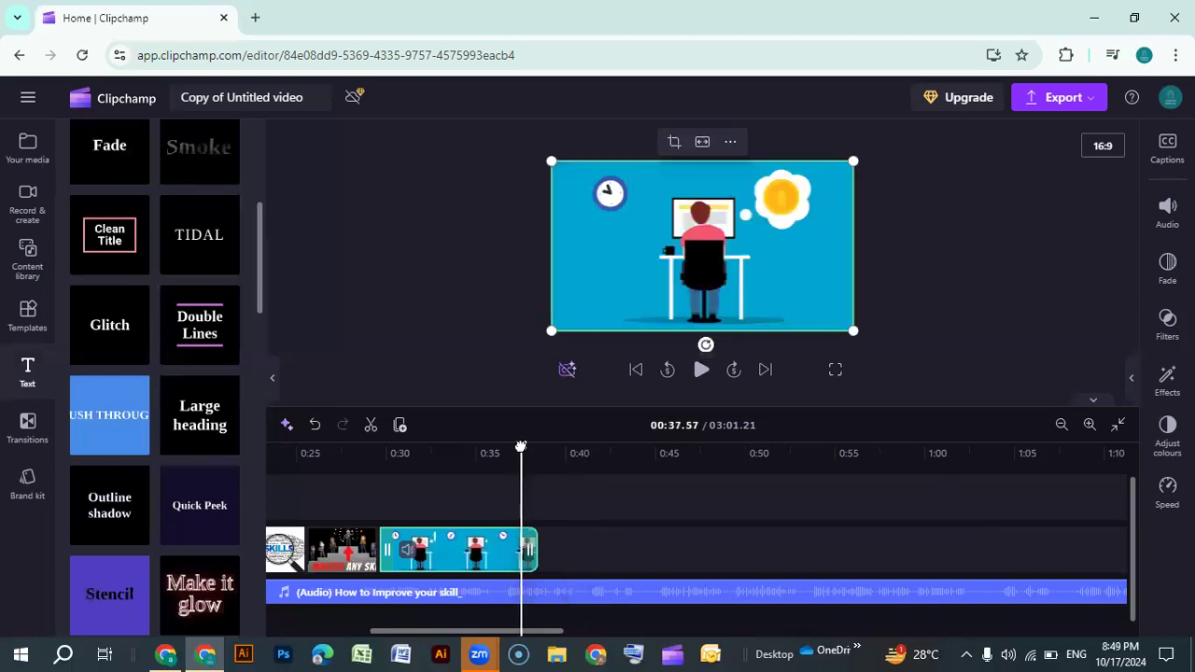
{"action": "right_click", "coordinate": [520, 448]}
{"action": "left_click", "coordinate": [454, 365]}
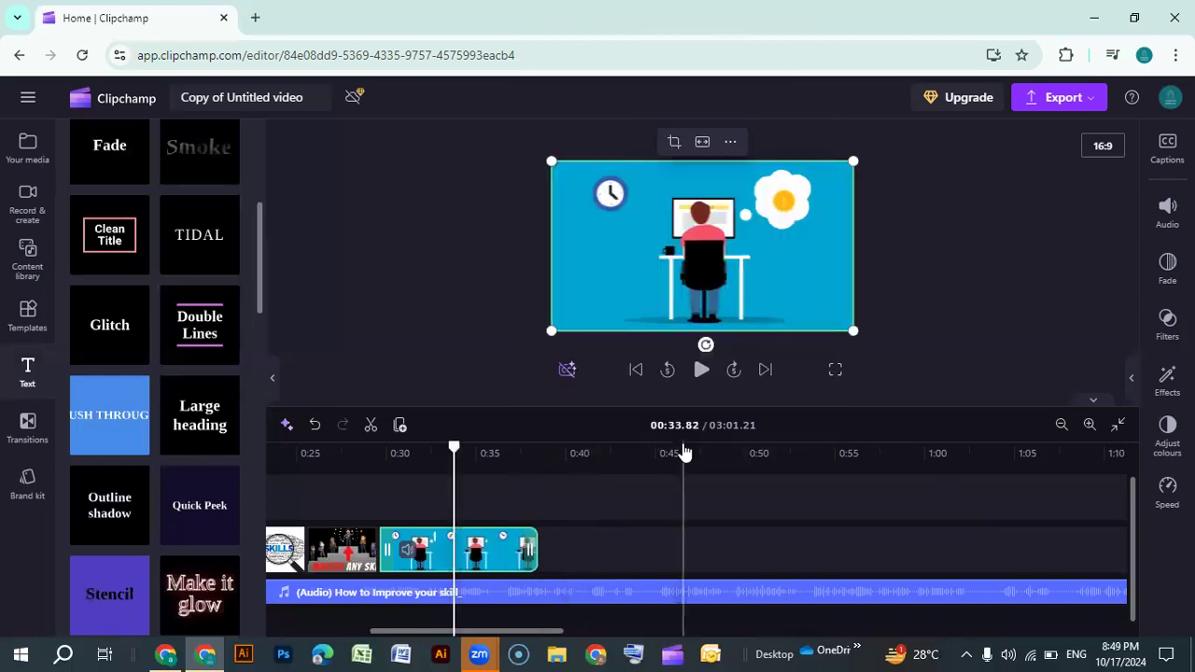
{"action": "left_click", "coordinate": [532, 475]}
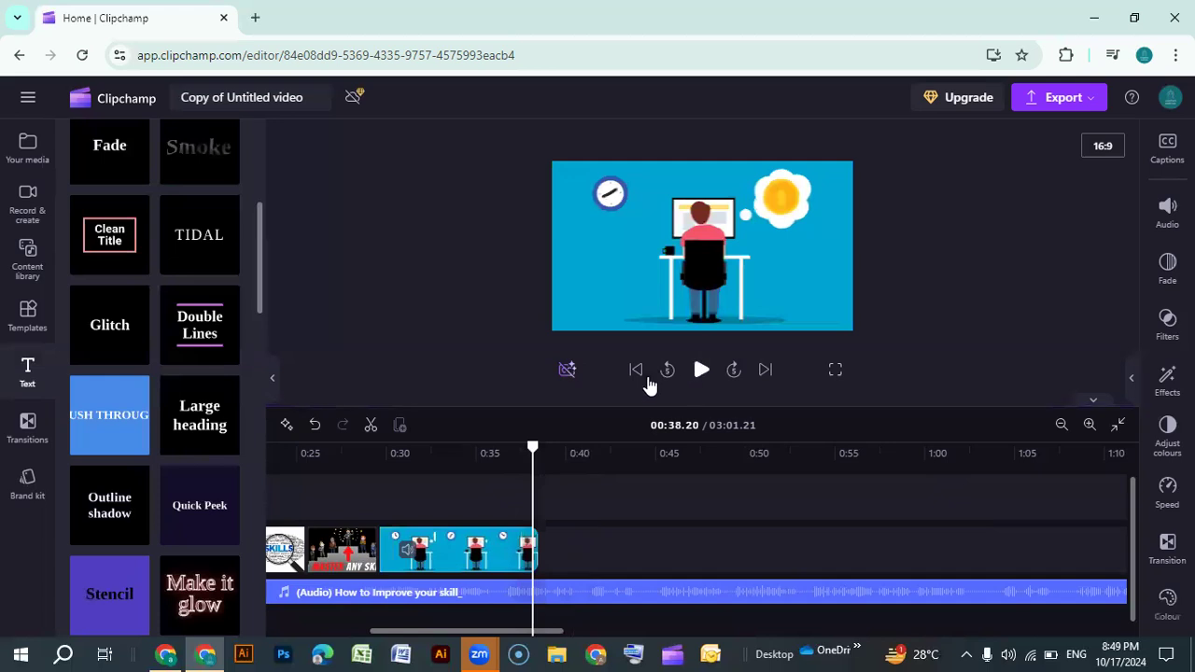
{"action": "left_click", "coordinate": [700, 371]}
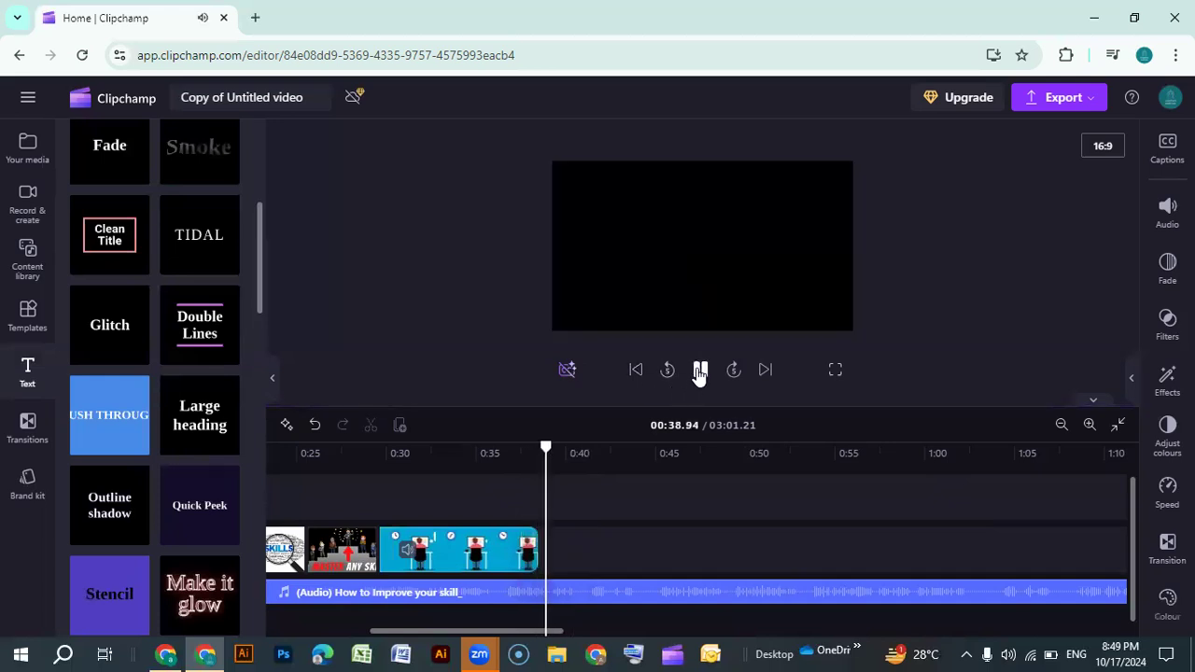
{"action": "left_click", "coordinate": [700, 371]}
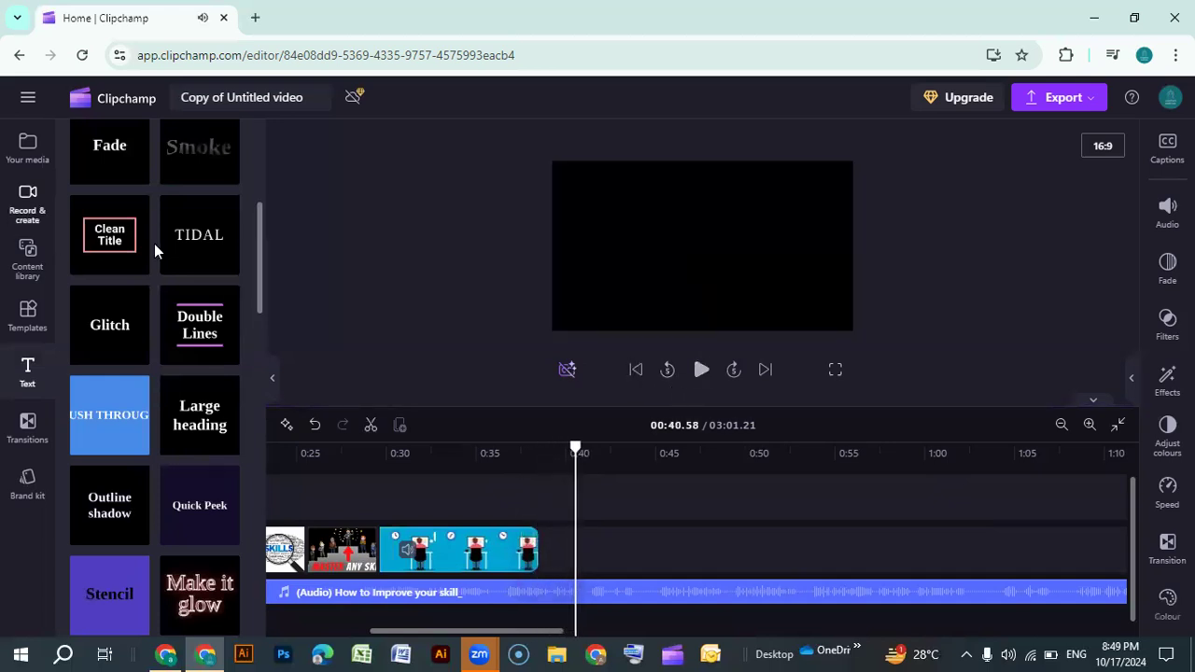
Add the Clean Title text template to the timeline after the animated clip
{"action": "mouse_move", "coordinate": [132, 263]}
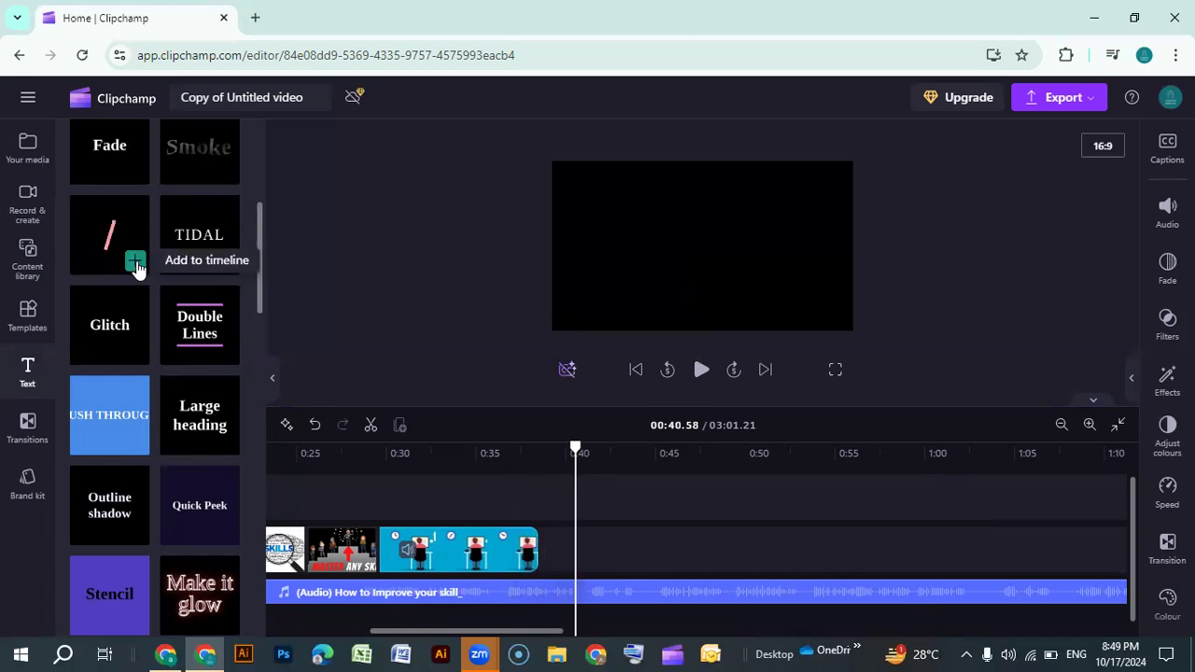
{"action": "left_click", "coordinate": [135, 262]}
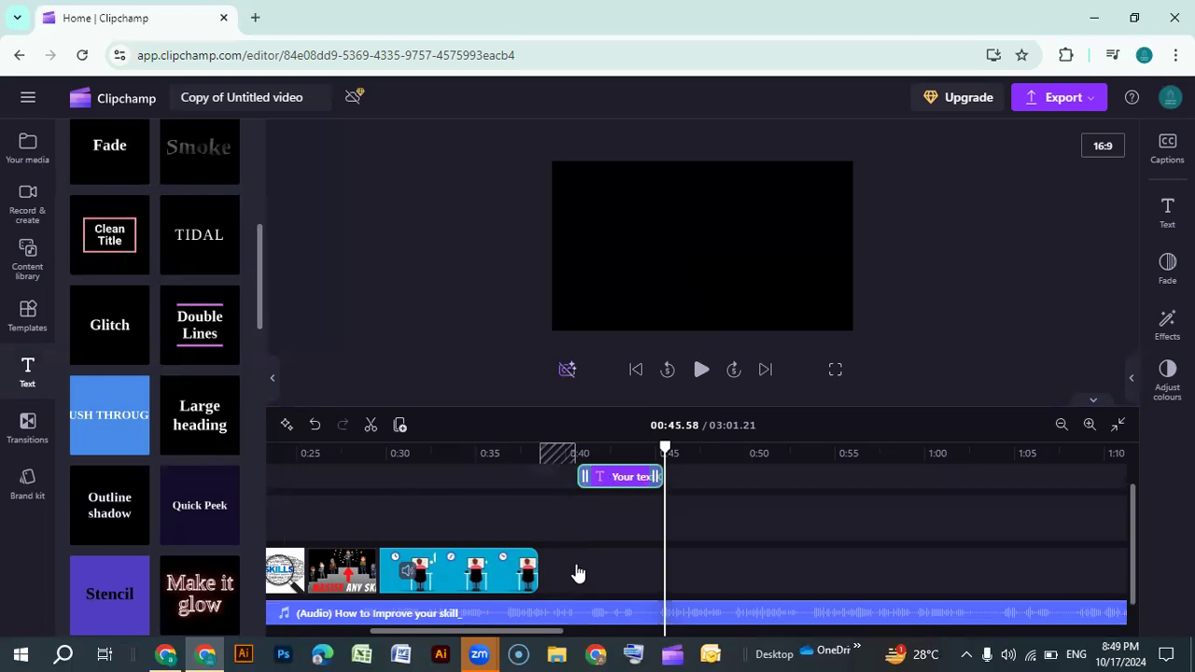
{"action": "left_click_drag", "start_coordinate": [537, 631], "coordinate": [397, 624]}
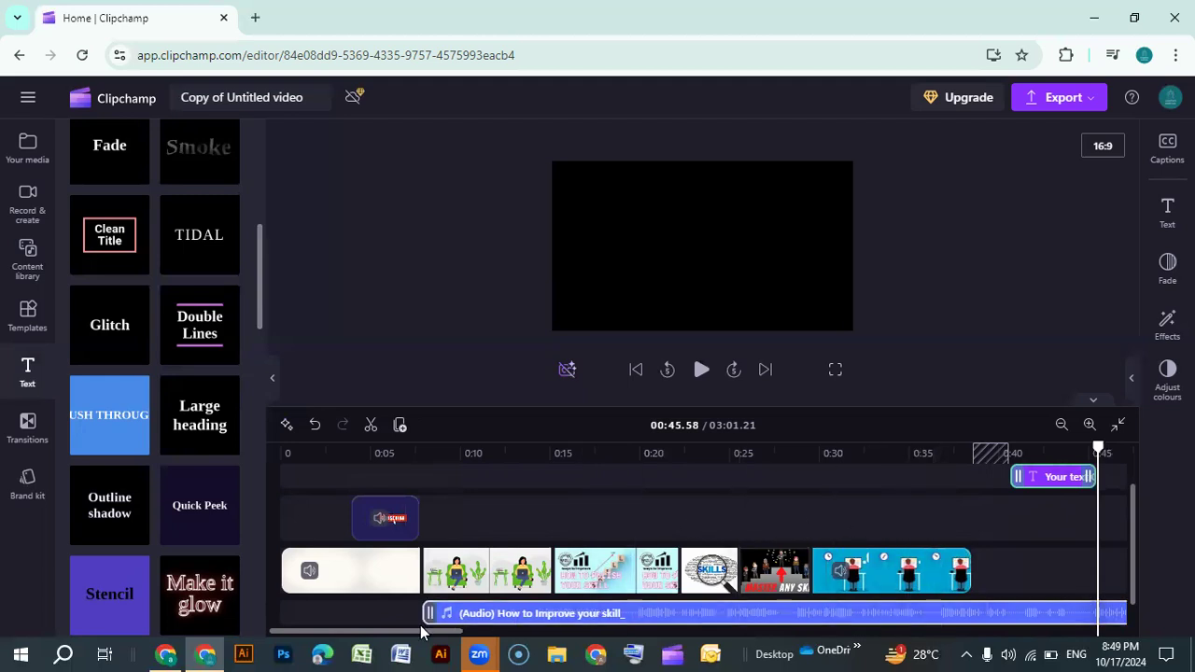
{"action": "left_click_drag", "start_coordinate": [420, 632], "coordinate": [512, 632]}
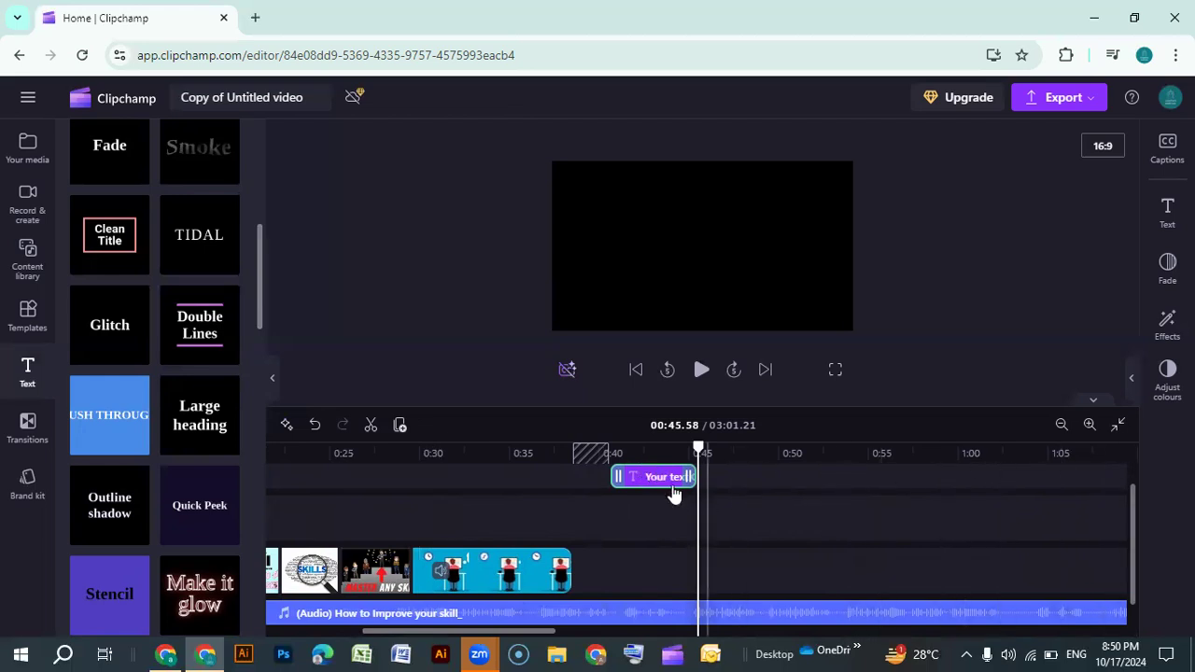
Scrub the playhead across the Clean Title text clip to preview where it appears
{"action": "left_click_drag", "start_coordinate": [698, 449], "coordinate": [644, 445]}
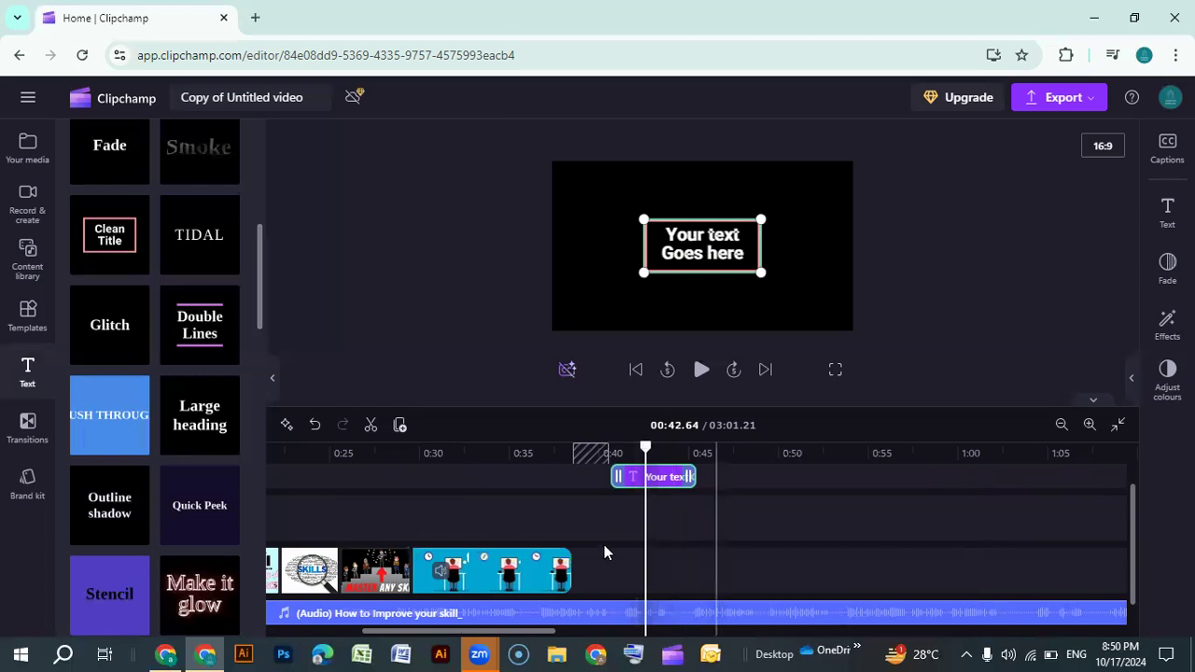
{"action": "left_click", "coordinate": [500, 567]}
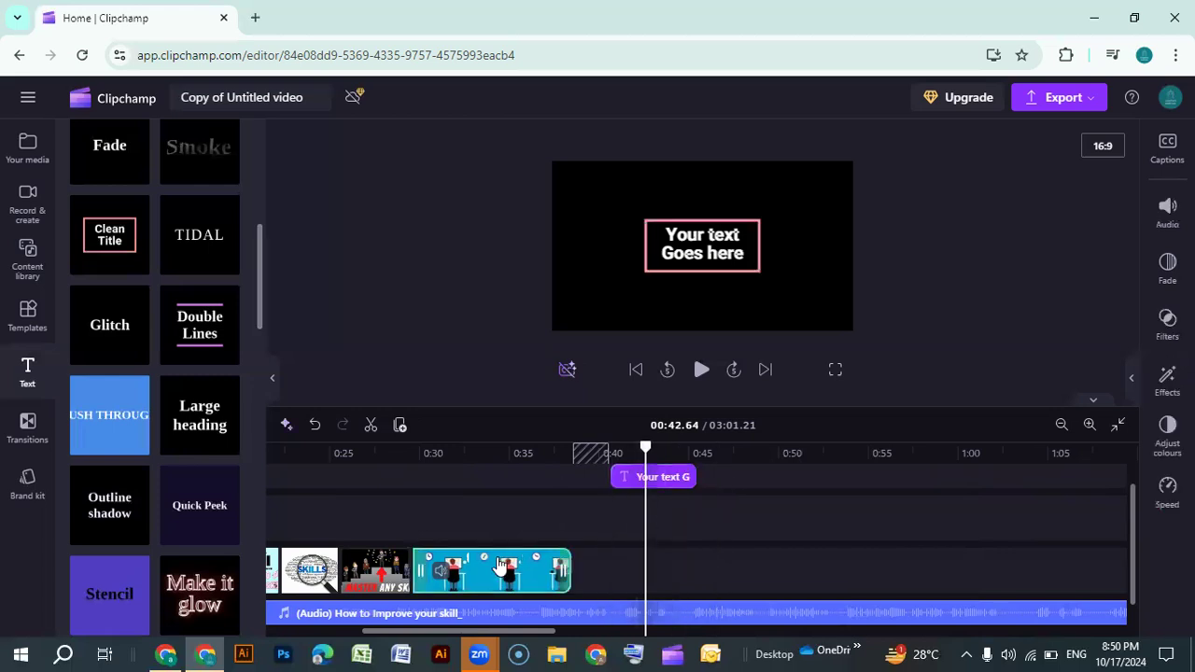
{"action": "left_click", "coordinate": [758, 468]}
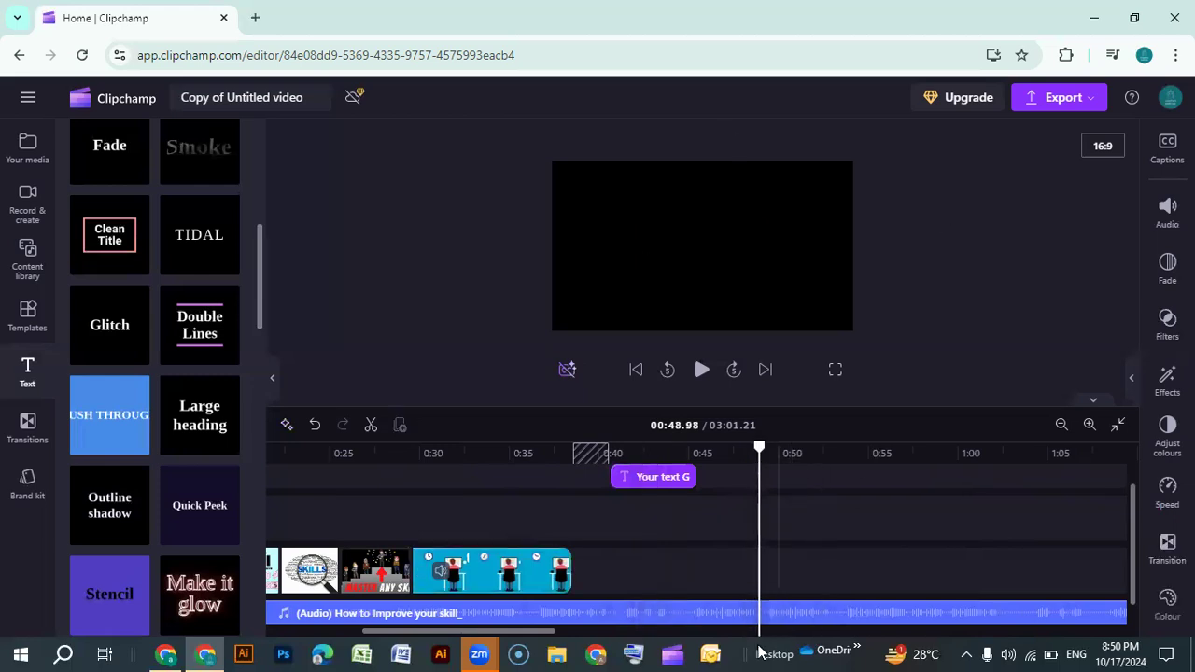
{"action": "left_click", "coordinate": [496, 473]}
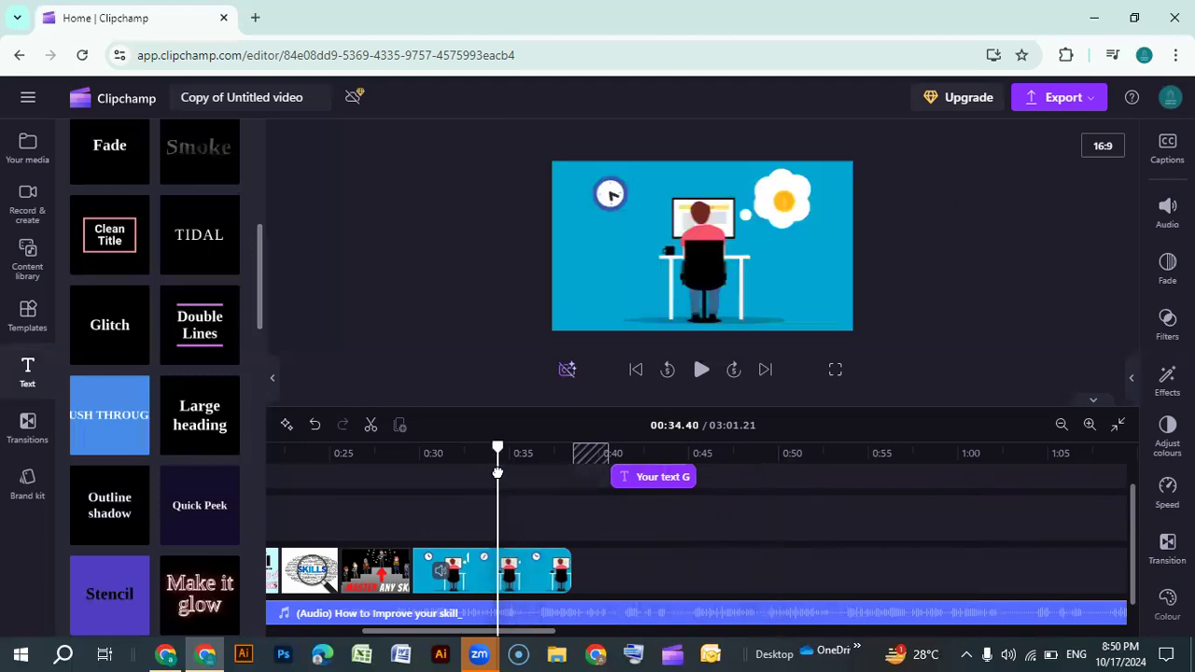
{"action": "left_click", "coordinate": [658, 478]}
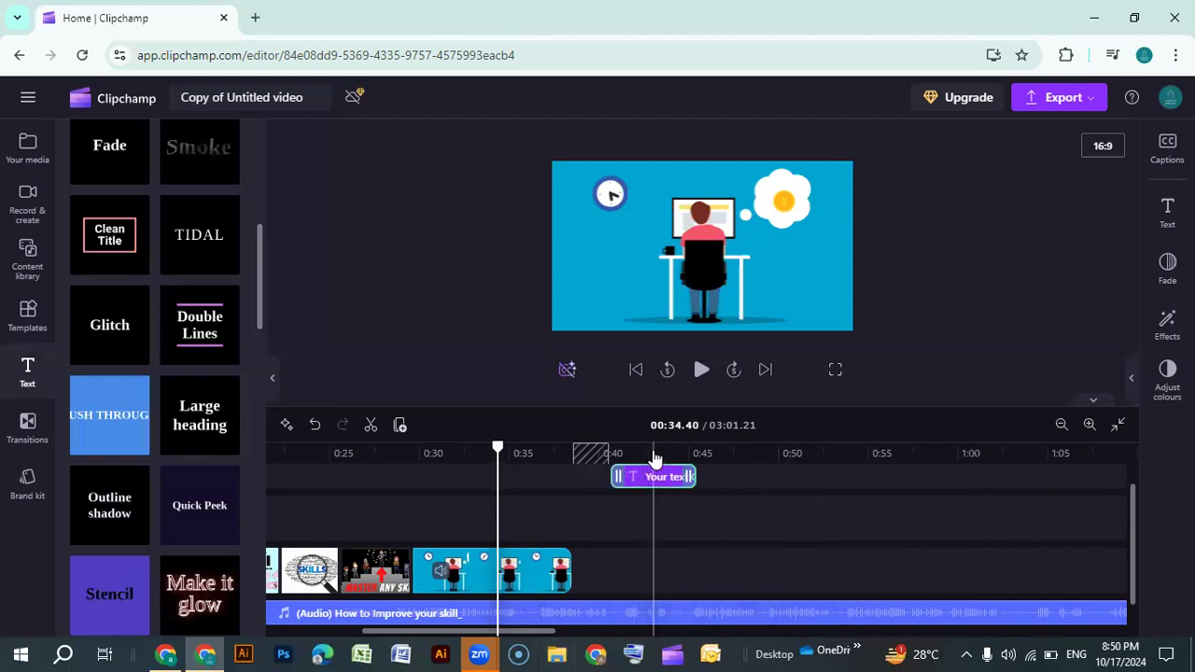
{"action": "left_click", "coordinate": [653, 455]}
{"action": "left_click", "coordinate": [660, 479]}
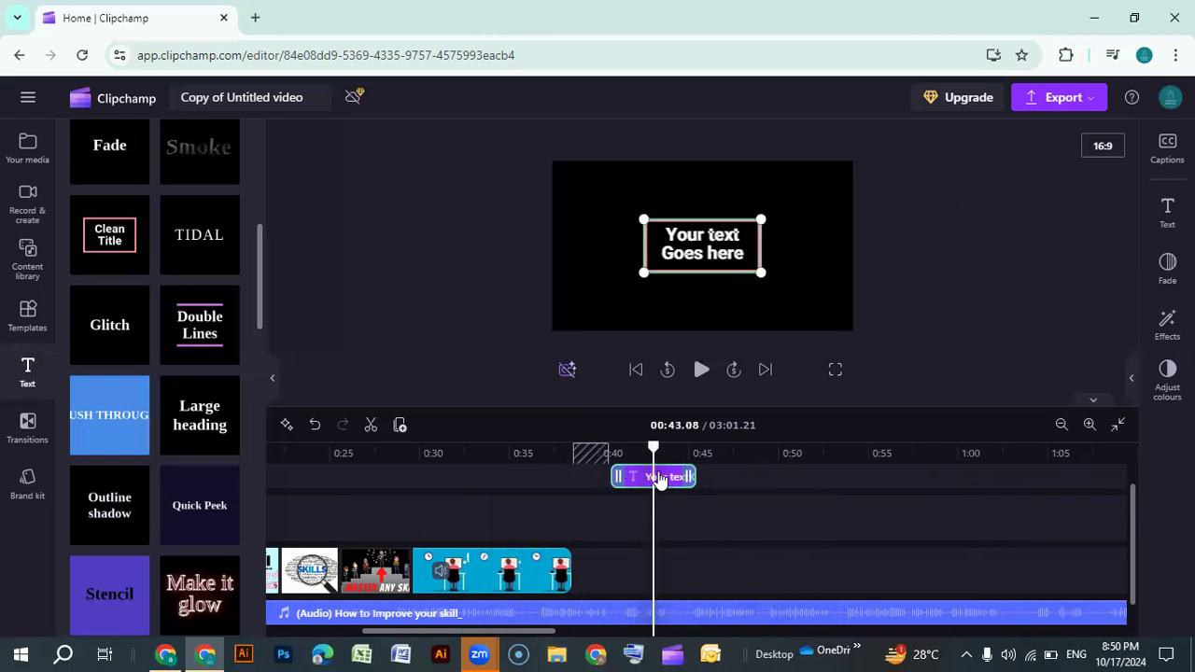
{"action": "mouse_move", "coordinate": [654, 447]}
{"action": "left_mouse_down"}
{"action": "mouse_move", "coordinate": [631, 446]}
{"action": "mouse_move", "coordinate": [656, 446]}
{"action": "left_mouse_up"}
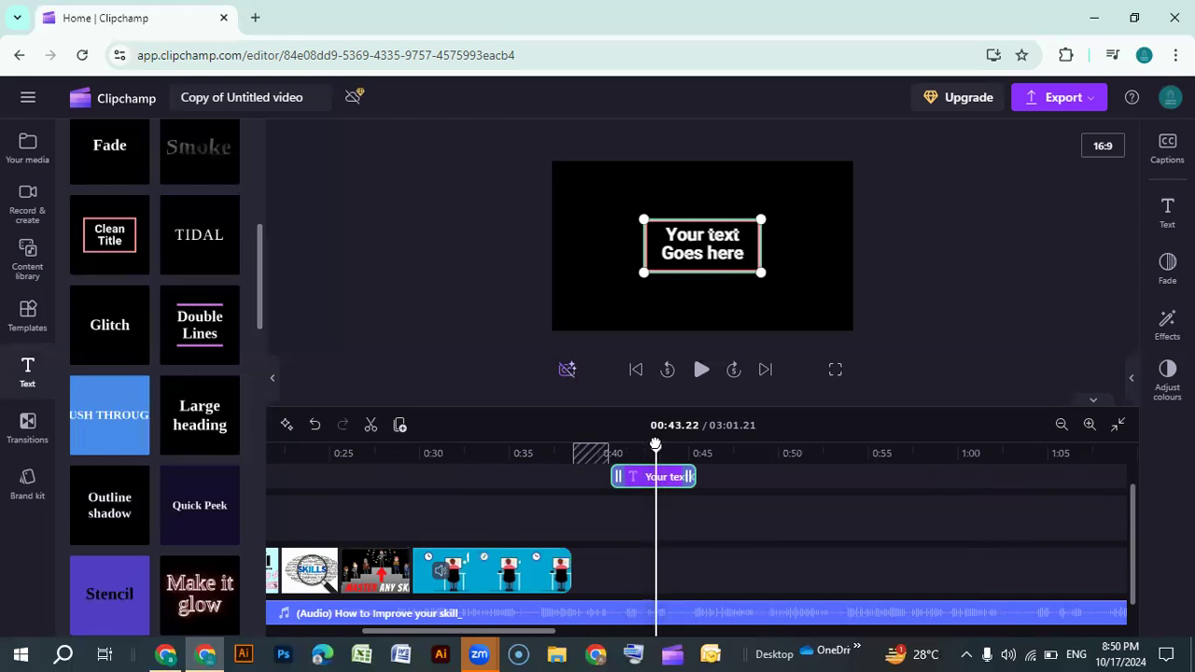
Open the title's text settings, preview it, and move the title clip onto its own track starting at about 0:37
{"action": "left_click", "coordinate": [1167, 212]}
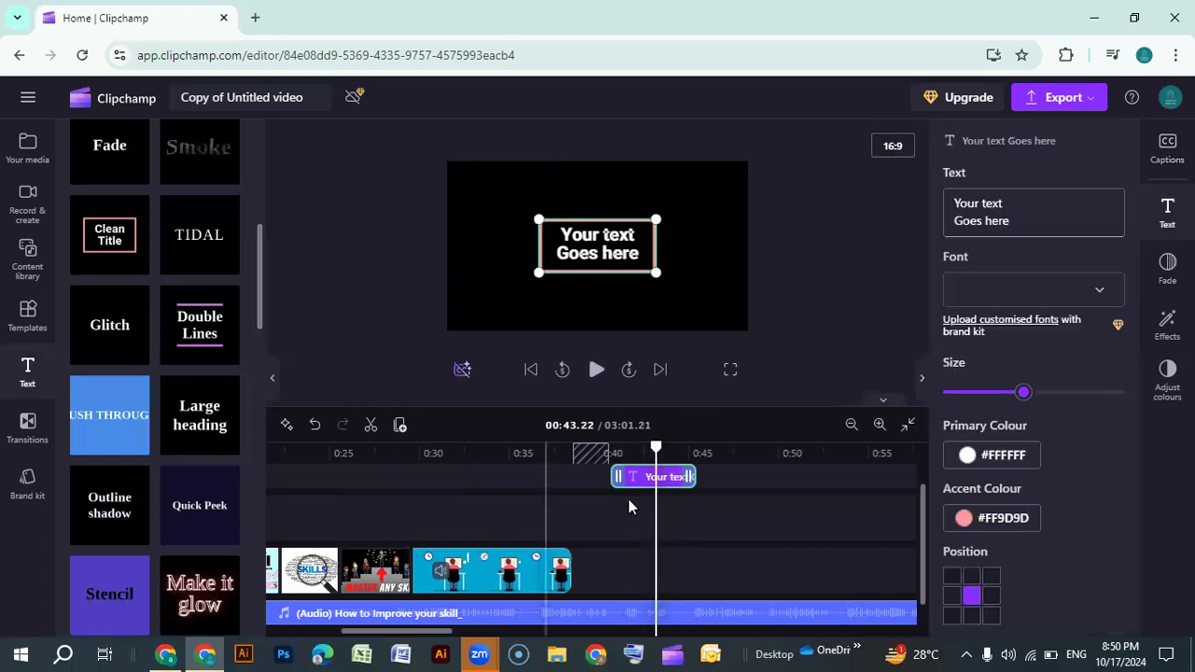
{"action": "left_click", "coordinate": [596, 371]}
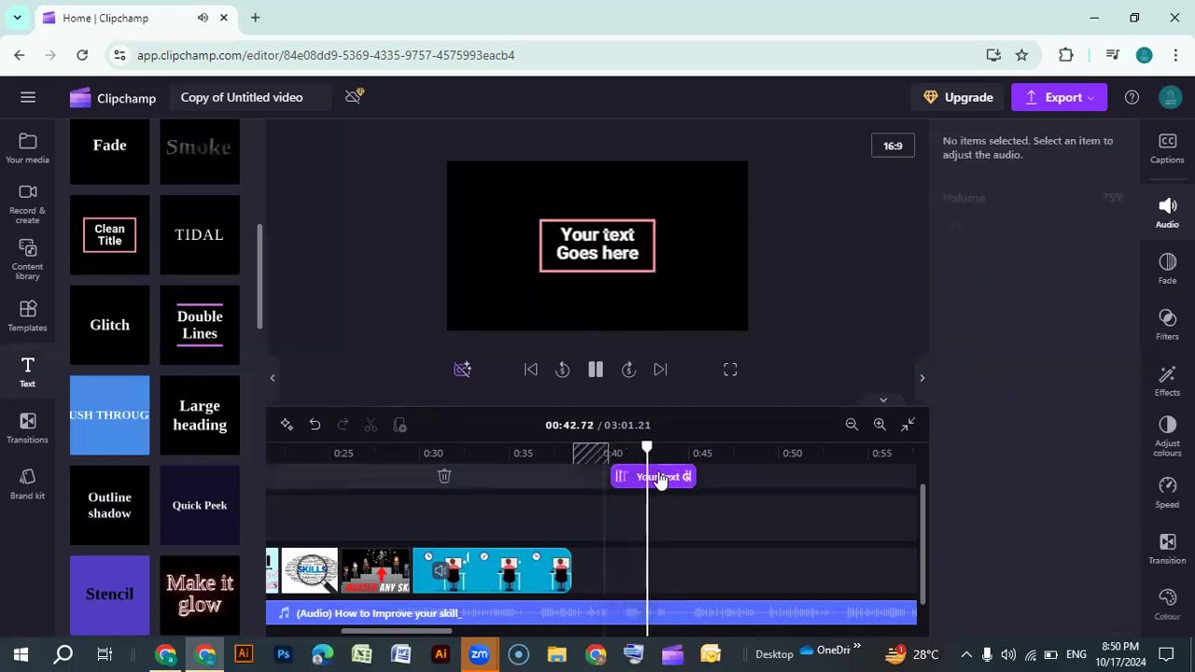
{"action": "left_click", "coordinate": [594, 373]}
{"action": "left_click_drag", "start_coordinate": [648, 482], "coordinate": [597, 498]}
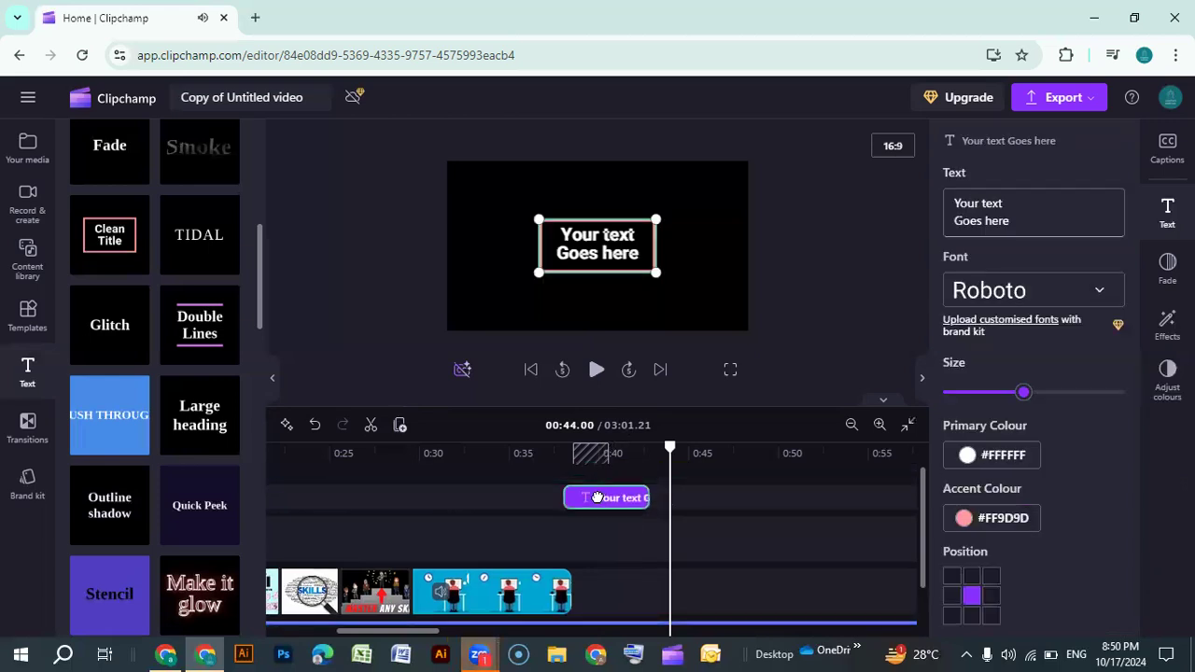
Select the title clip and play then pause the preview to check the title
{"action": "left_click", "coordinate": [570, 482]}
{"action": "left_click", "coordinate": [596, 370]}
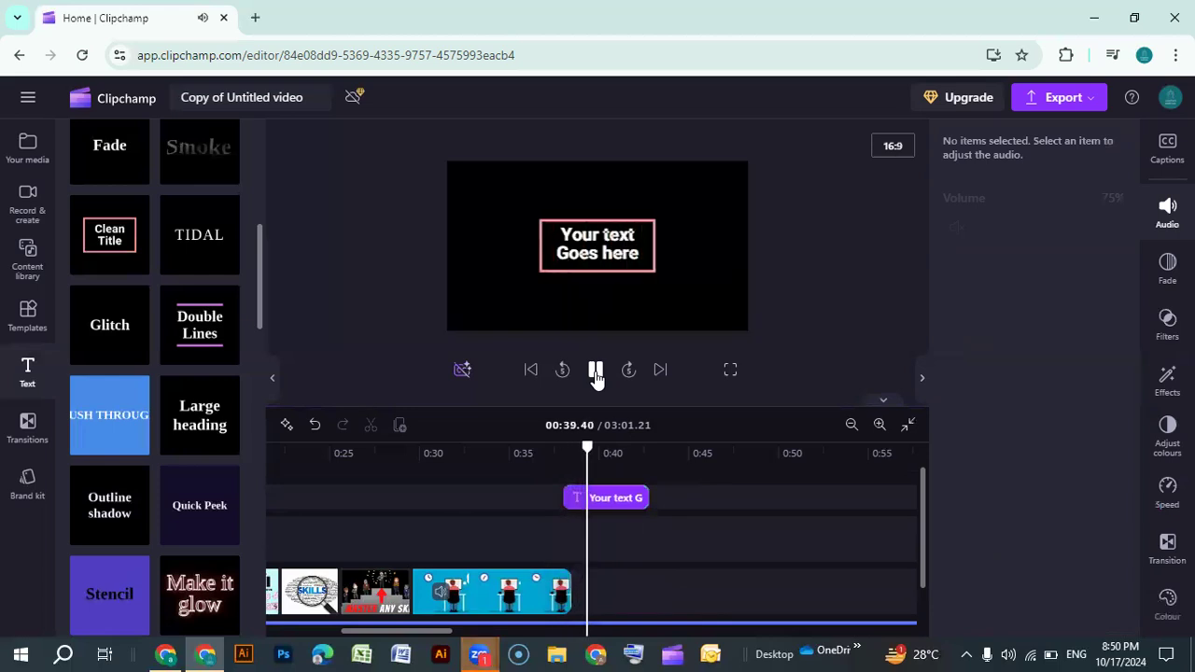
{"action": "left_click", "coordinate": [596, 370]}
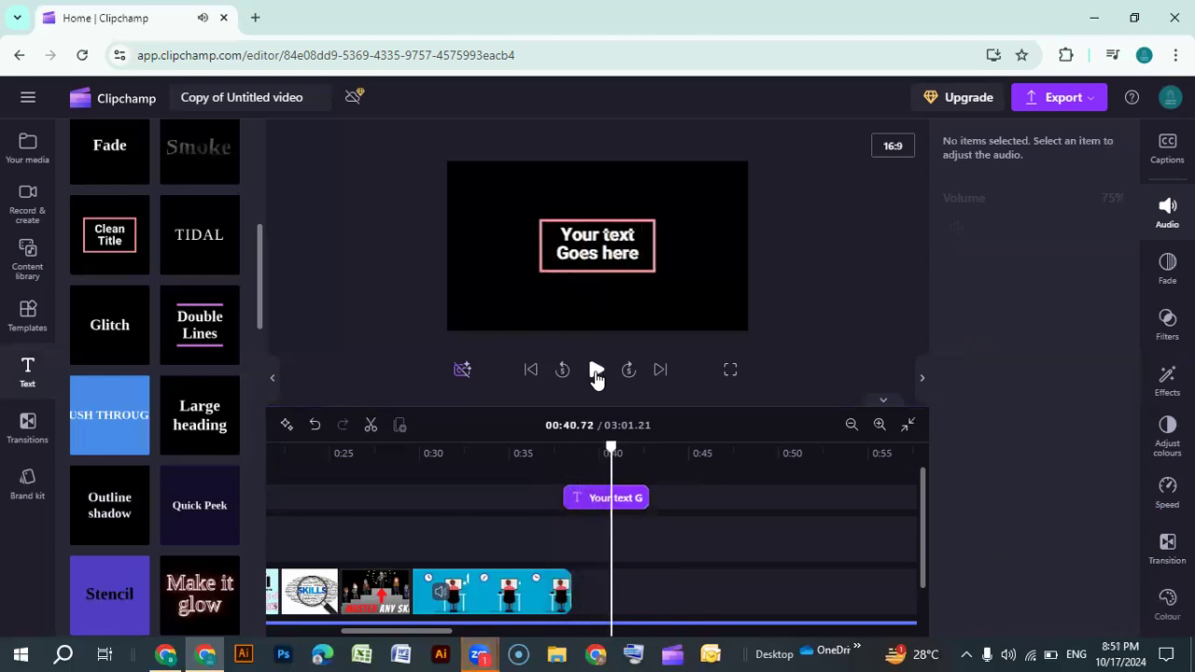
Replace the title text with "Tips to Polish" and "Your Skill" on two lines
{"action": "left_click", "coordinate": [626, 501]}
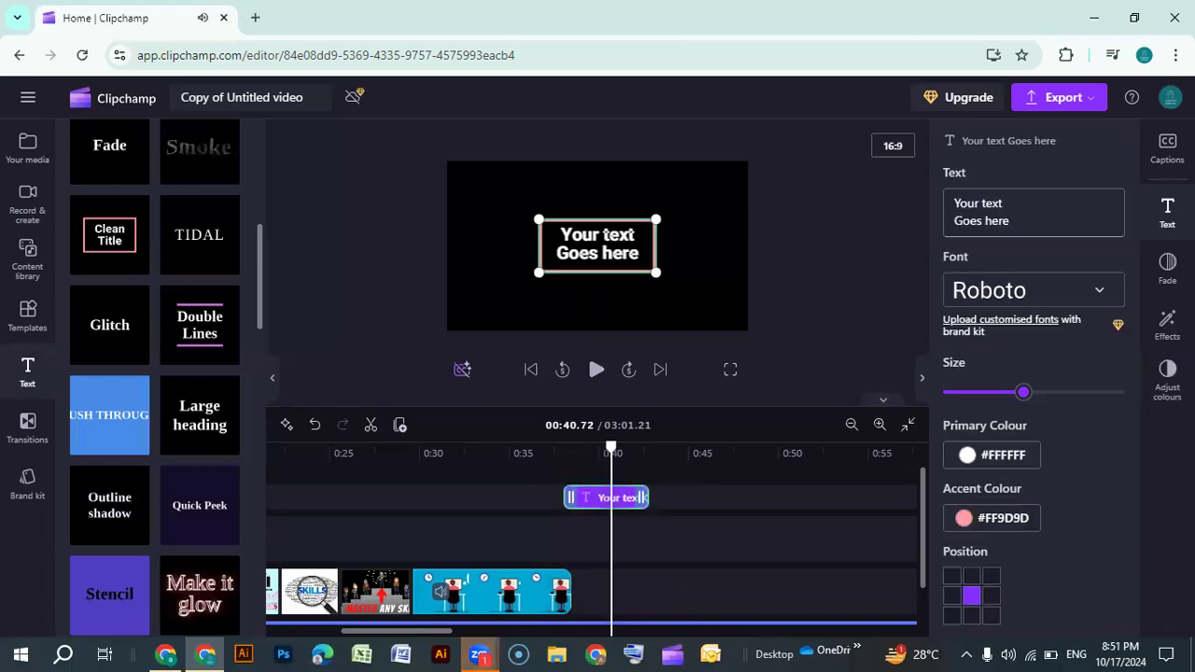
{"action": "left_click", "coordinate": [1025, 218]}
{"action": "key", "text": "BackSpace"}
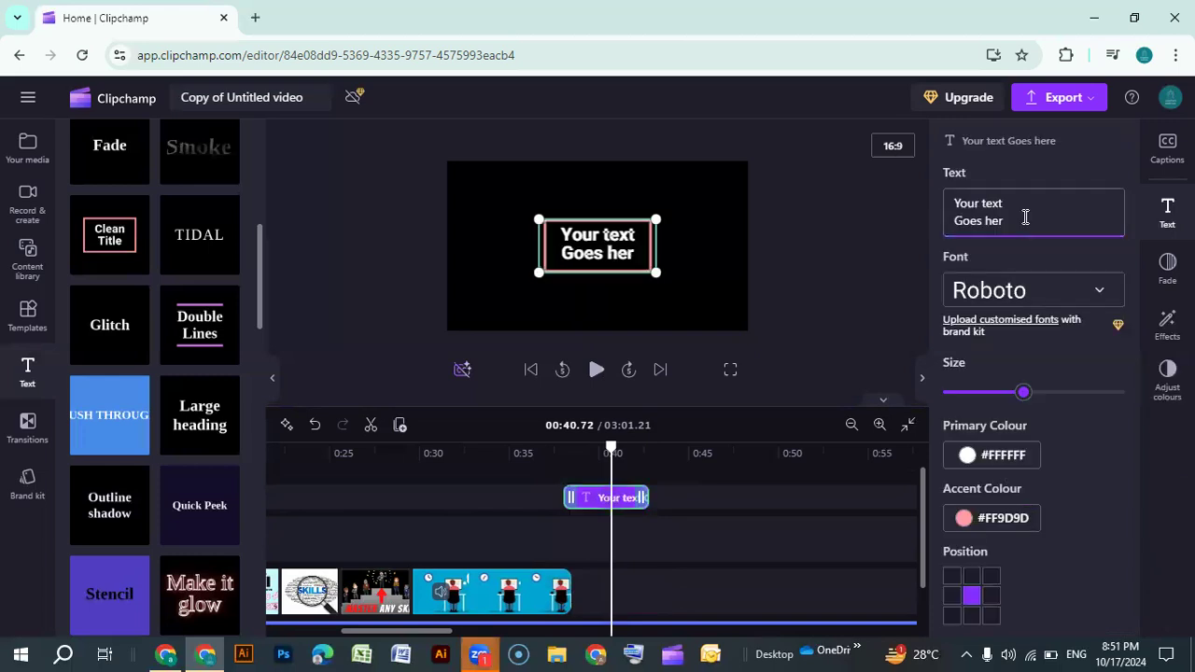
{"action": "key", "text": "ctrl+a"}
{"action": "key", "text": "BackSpace"}
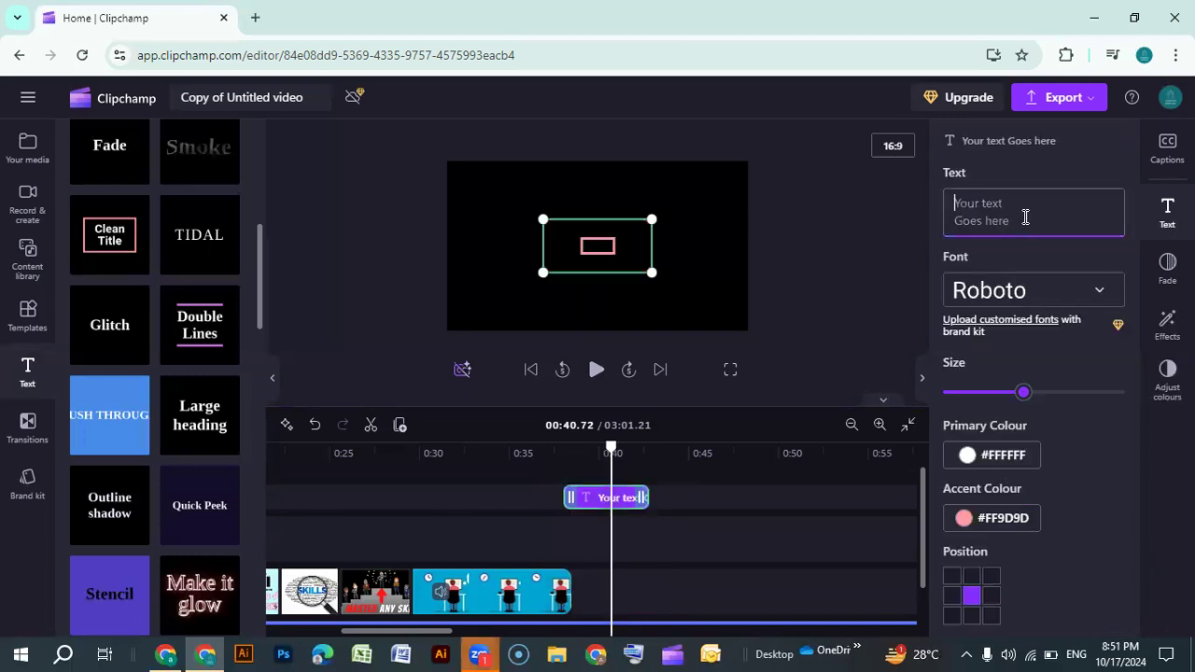
{"action": "type", "text": "Tip"}
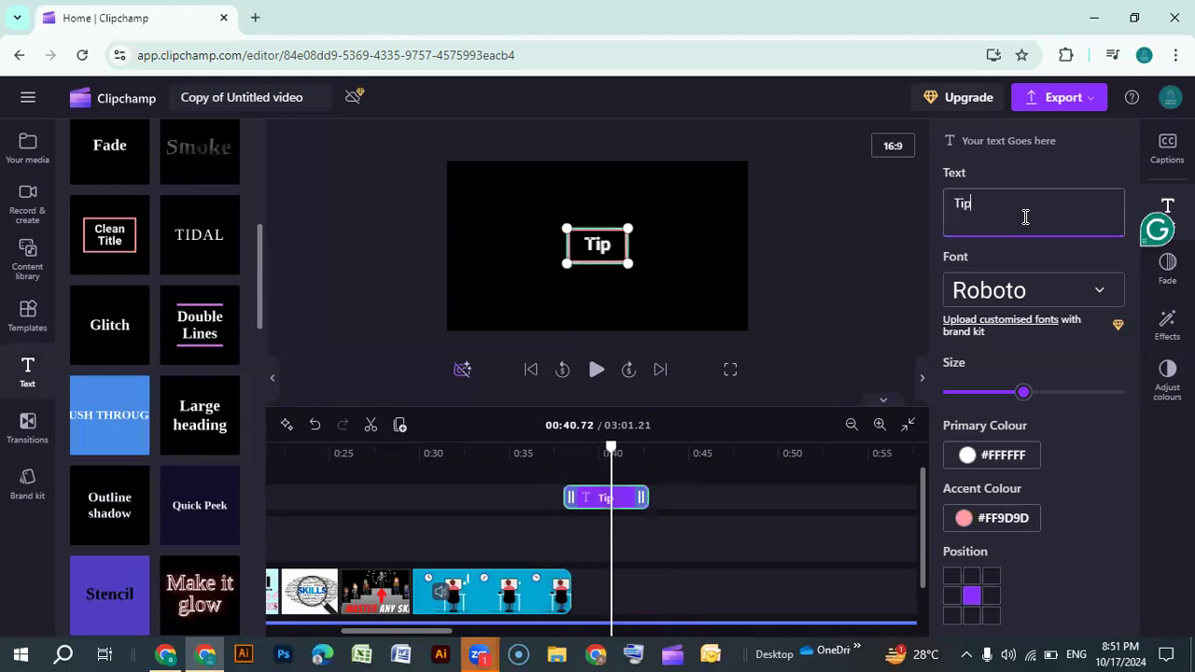
{"action": "type", "text": "s to Pol"}
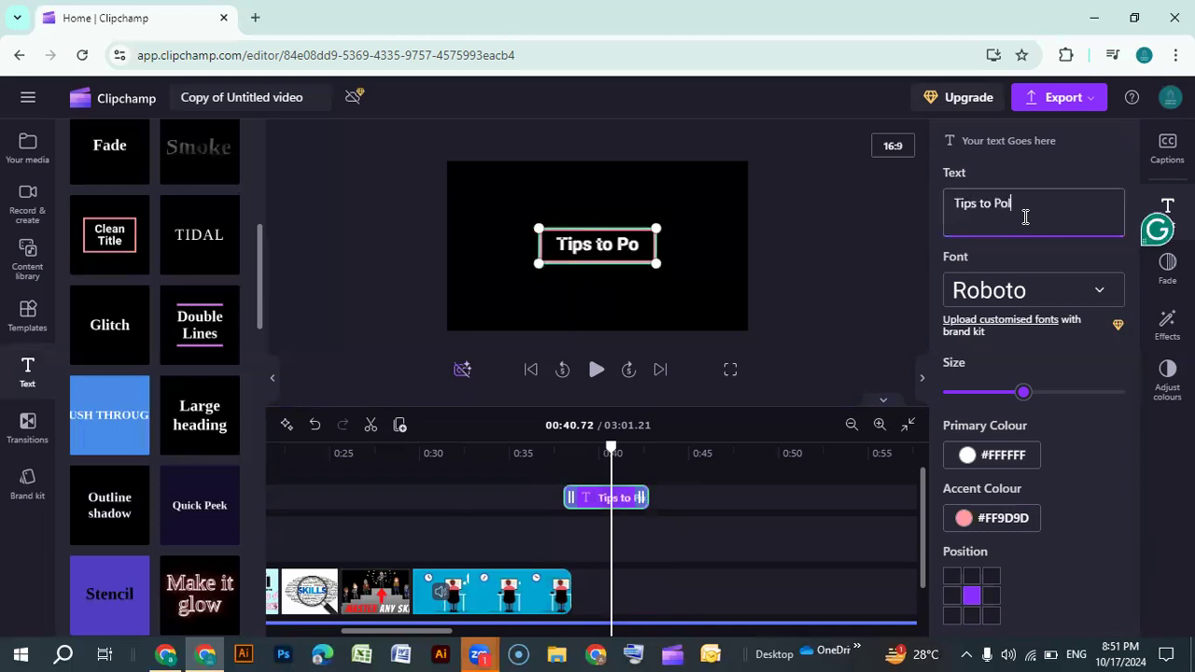
{"action": "type", "text": "ish Yo"}
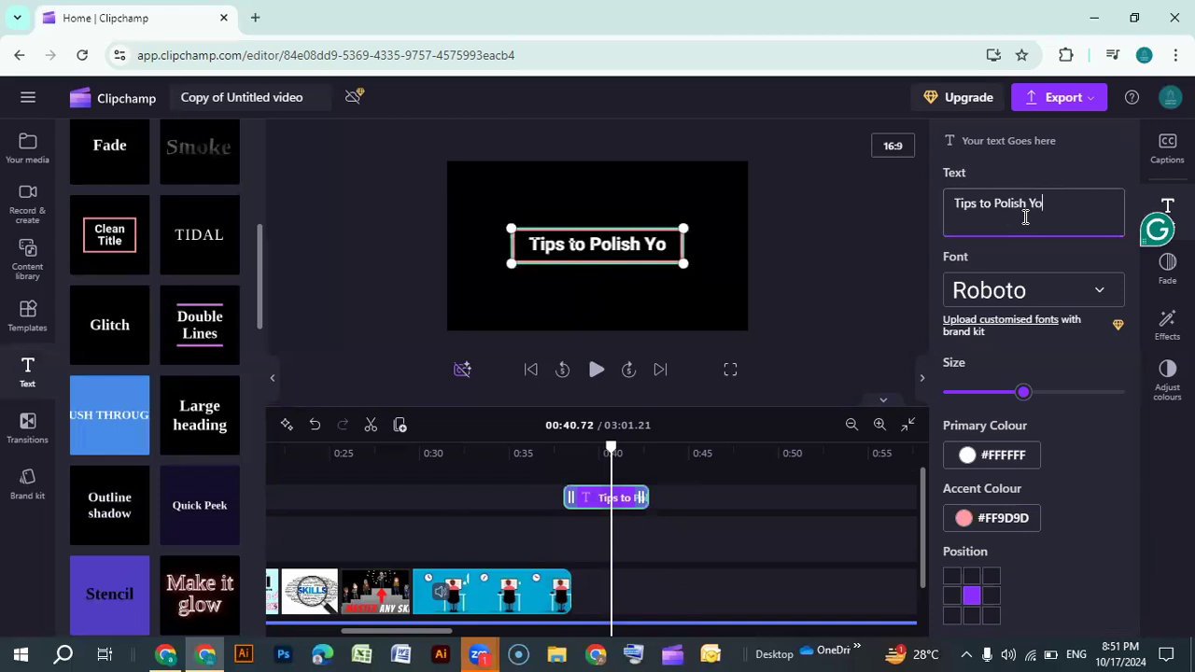
{"action": "type", "text": "u"}
{"action": "key", "text": "BackSpace"}
{"action": "key", "text": "BackSpace"}
{"action": "key", "text": "BackSpace"}
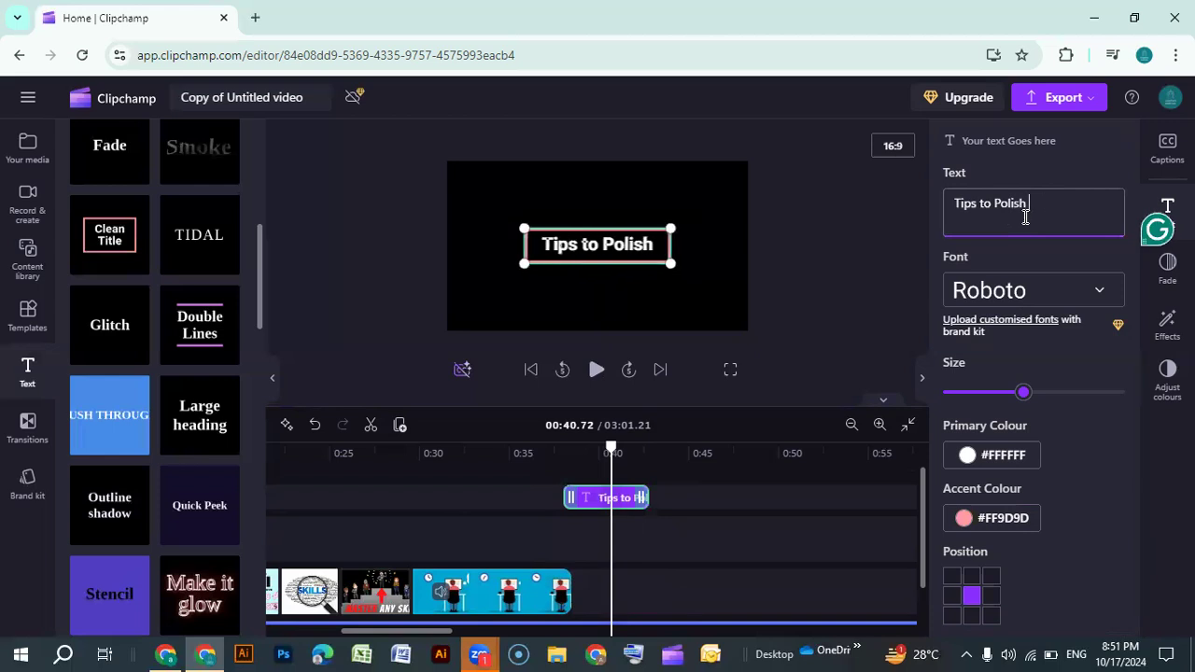
{"action": "key", "text": "Return"}
{"action": "type", "text": "Yo"}
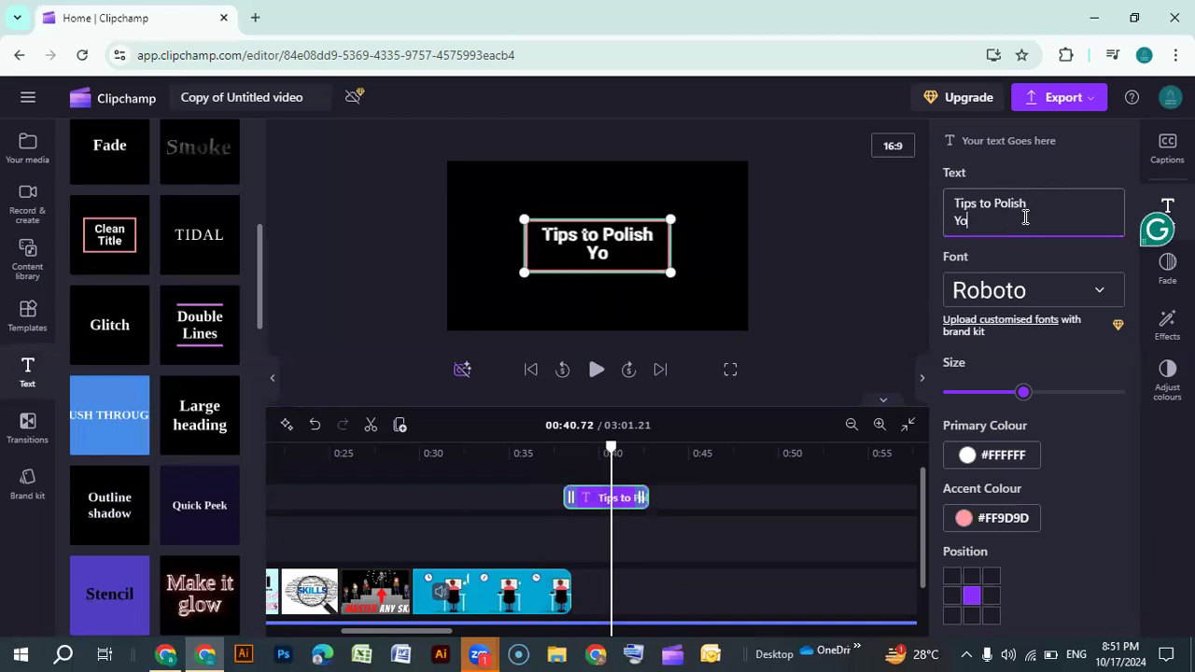
{"action": "type", "text": "ur Ski"}
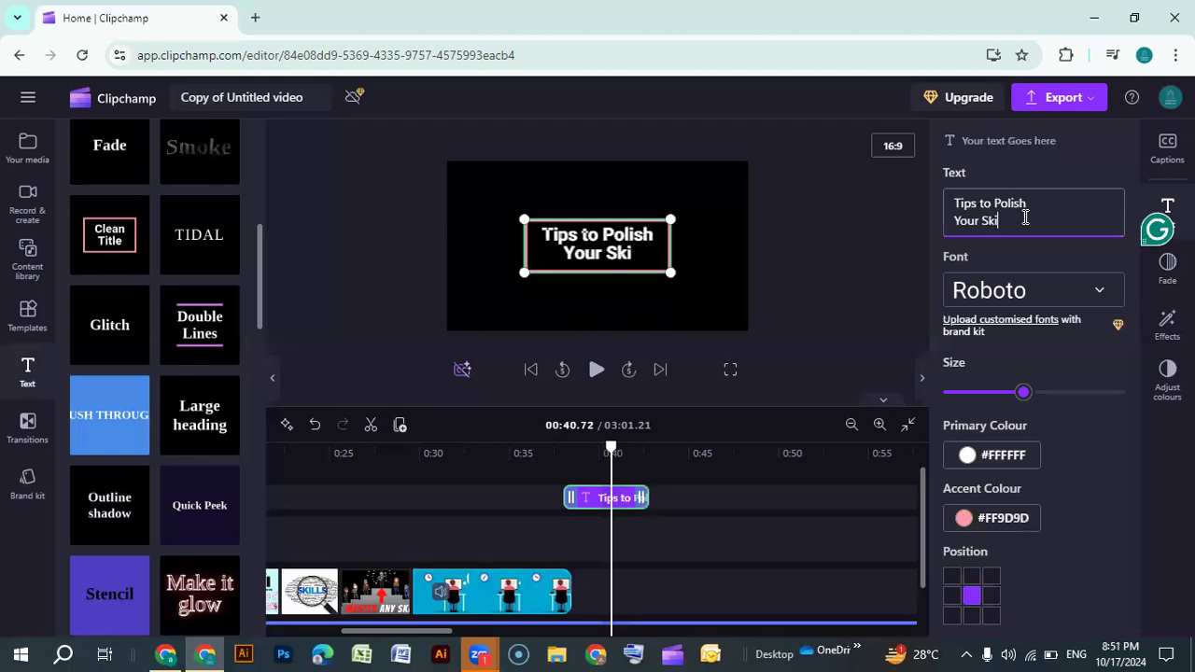
{"action": "type", "text": "ll"}
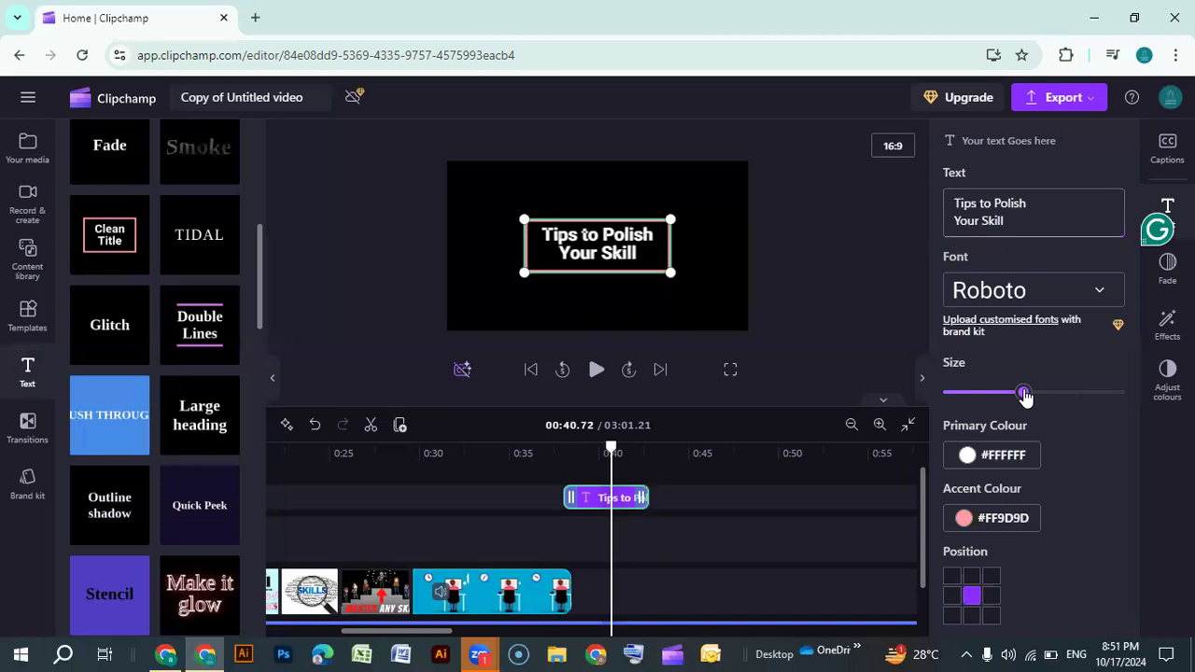
Increase the title's text size to near the top of the size slider
{"action": "mouse_move", "coordinate": [1065, 396]}
{"action": "left_mouse_down"}
{"action": "mouse_move", "coordinate": [1078, 393]}
{"action": "mouse_move", "coordinate": [1064, 393]}
{"action": "left_mouse_up"}
{"action": "right_click", "coordinate": [1080, 394]}
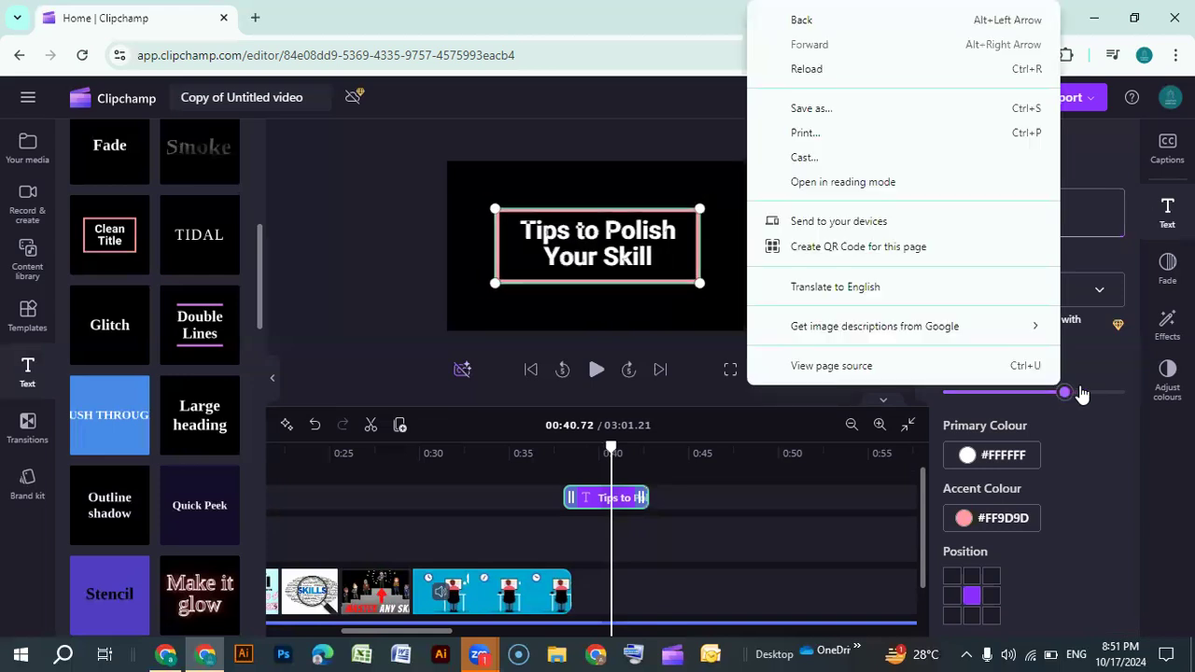
{"action": "left_click", "coordinate": [703, 346]}
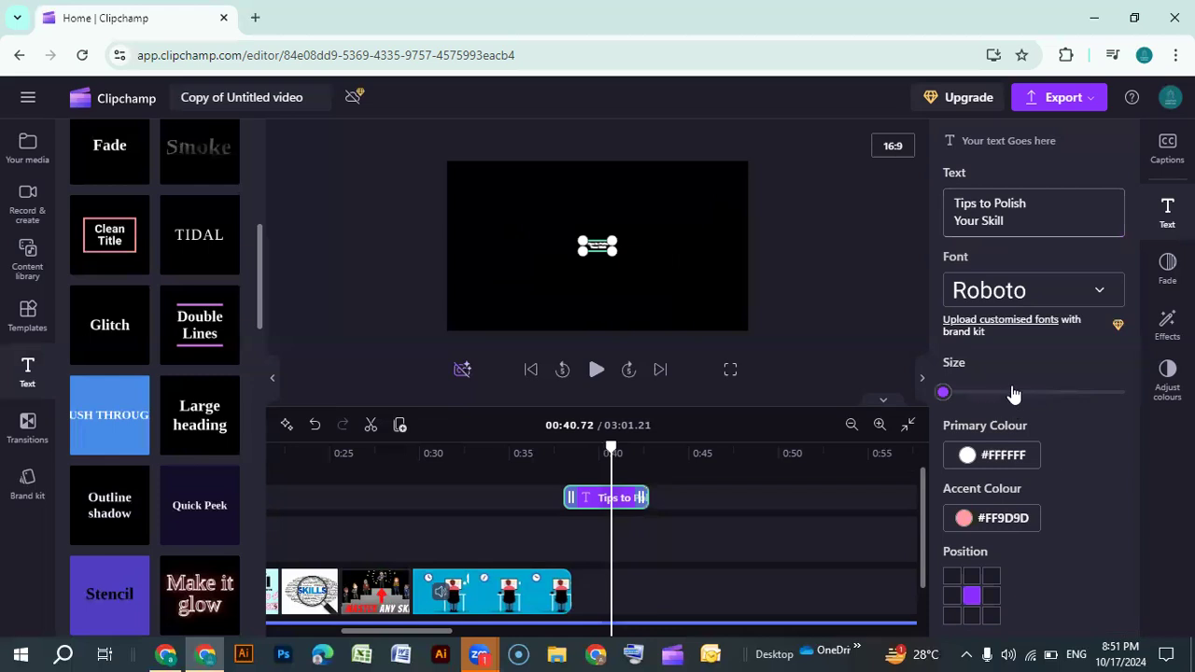
{"action": "left_click", "coordinate": [1073, 393]}
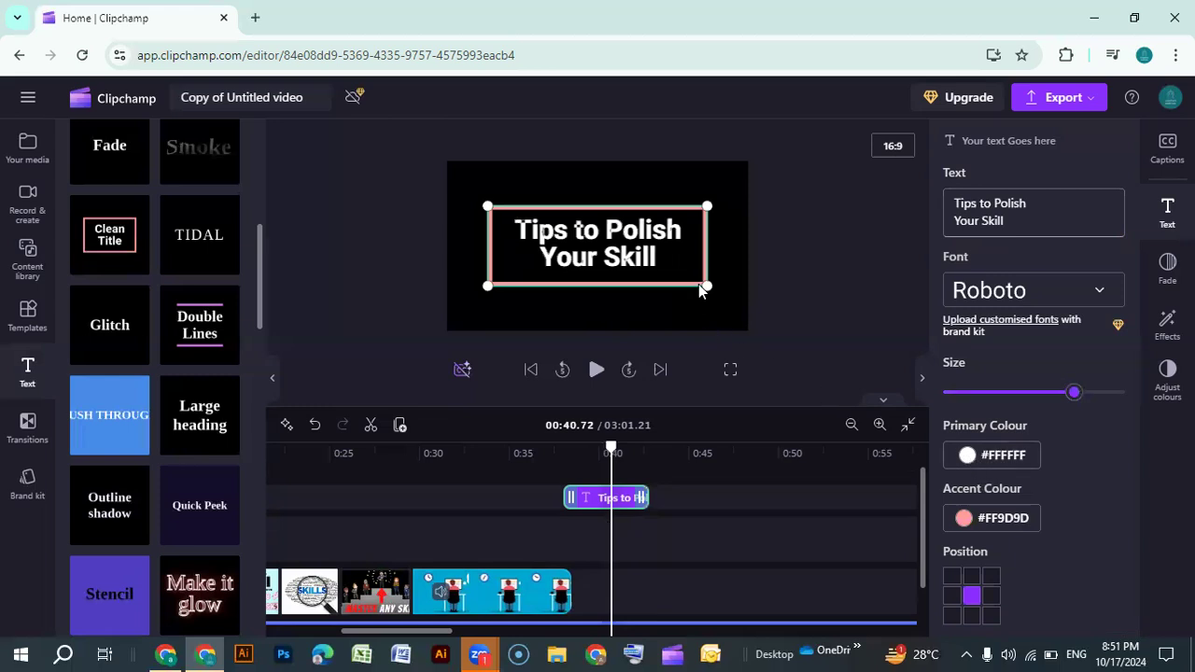
Set the title's primary colour to #00A6D2 by sampling it from the animated clip with the eyedropper
{"action": "left_click", "coordinate": [967, 455]}
{"action": "left_click", "coordinate": [931, 353]}
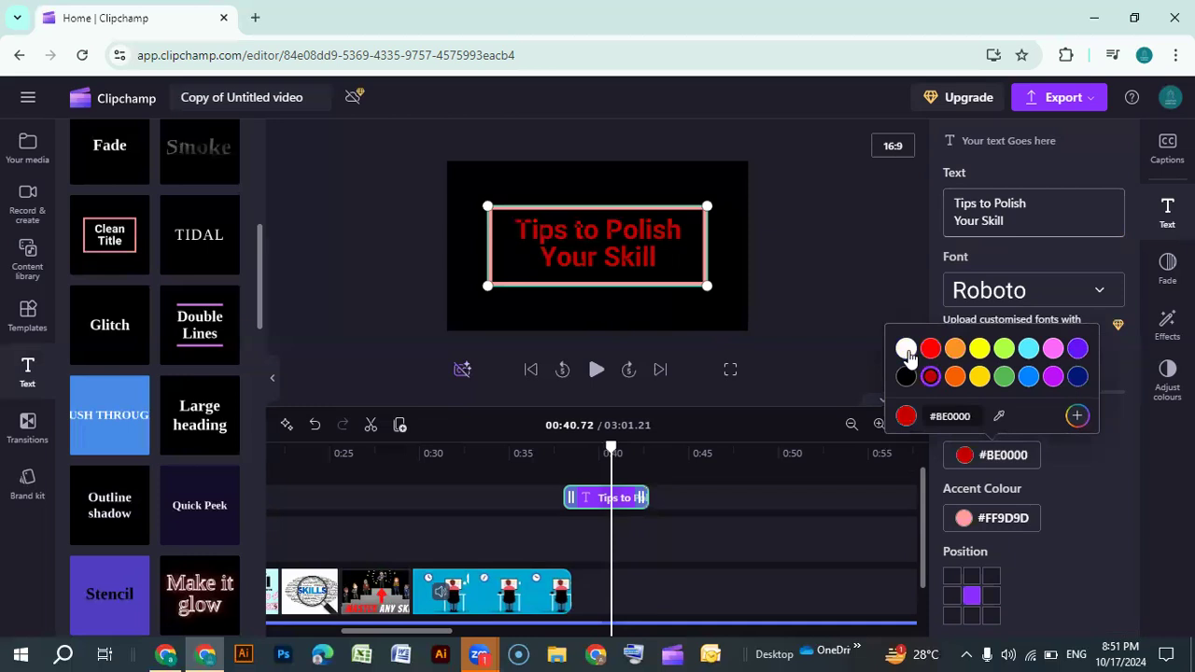
{"action": "left_click", "coordinate": [905, 348]}
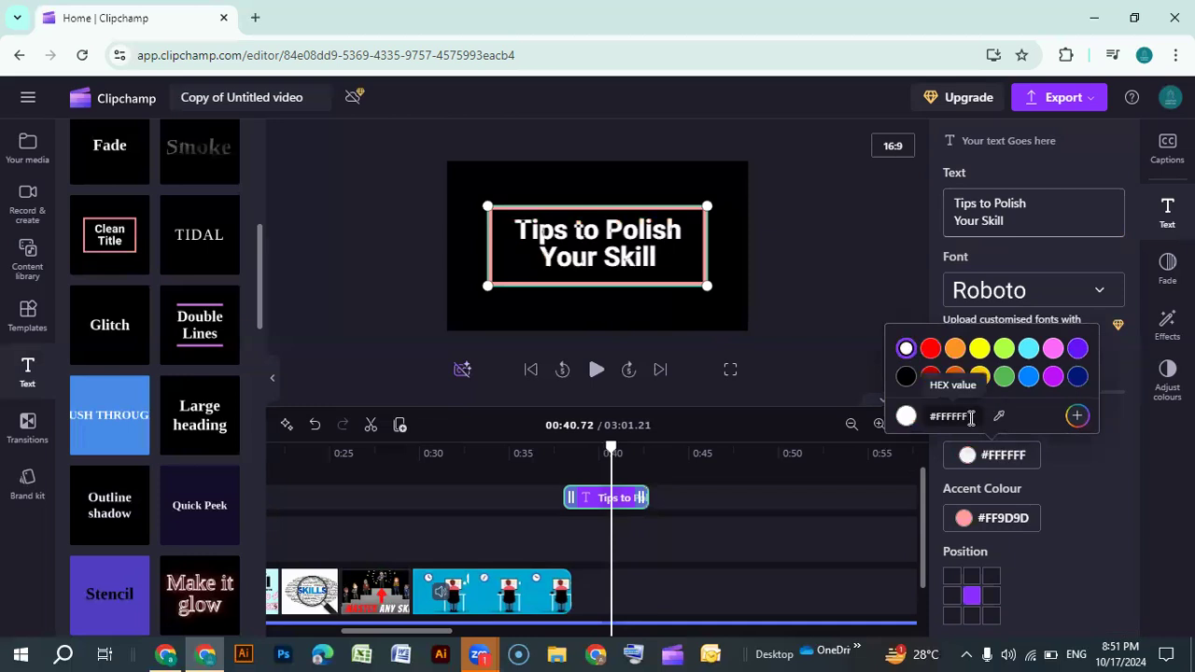
{"action": "left_click", "coordinate": [1078, 416]}
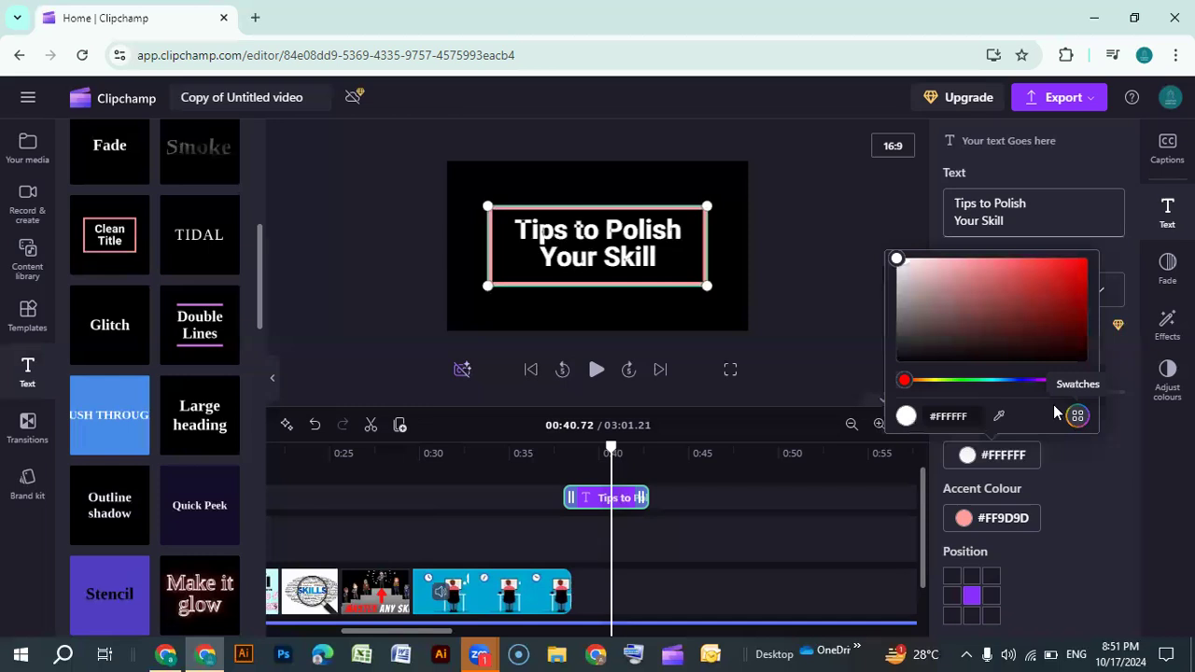
{"action": "left_click", "coordinate": [997, 418]}
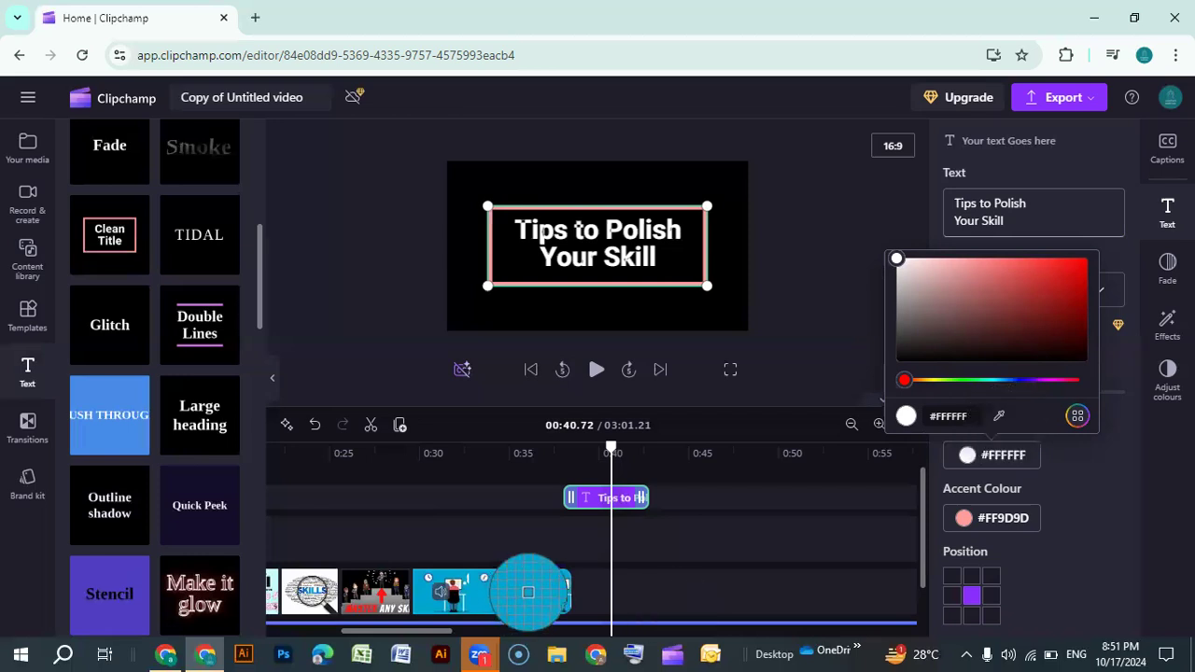
{"action": "left_click", "coordinate": [530, 600]}
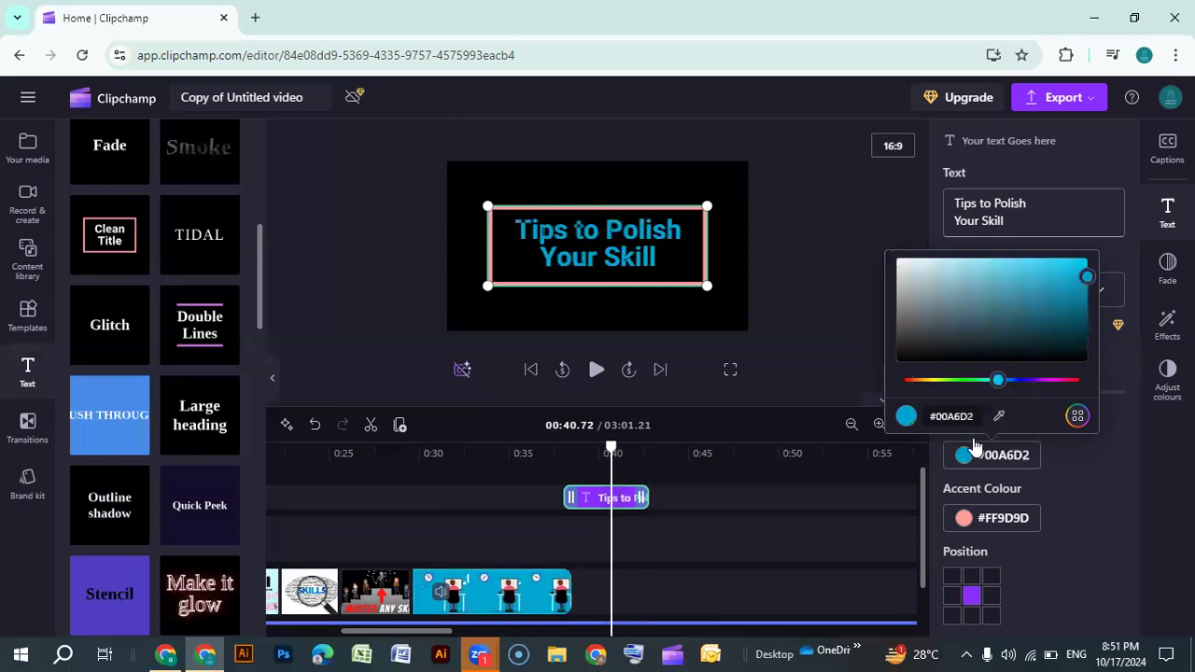
{"action": "left_click", "coordinate": [1081, 480]}
Try the top-left position for the title, then restore the centre position
{"action": "left_click", "coordinate": [951, 576]}
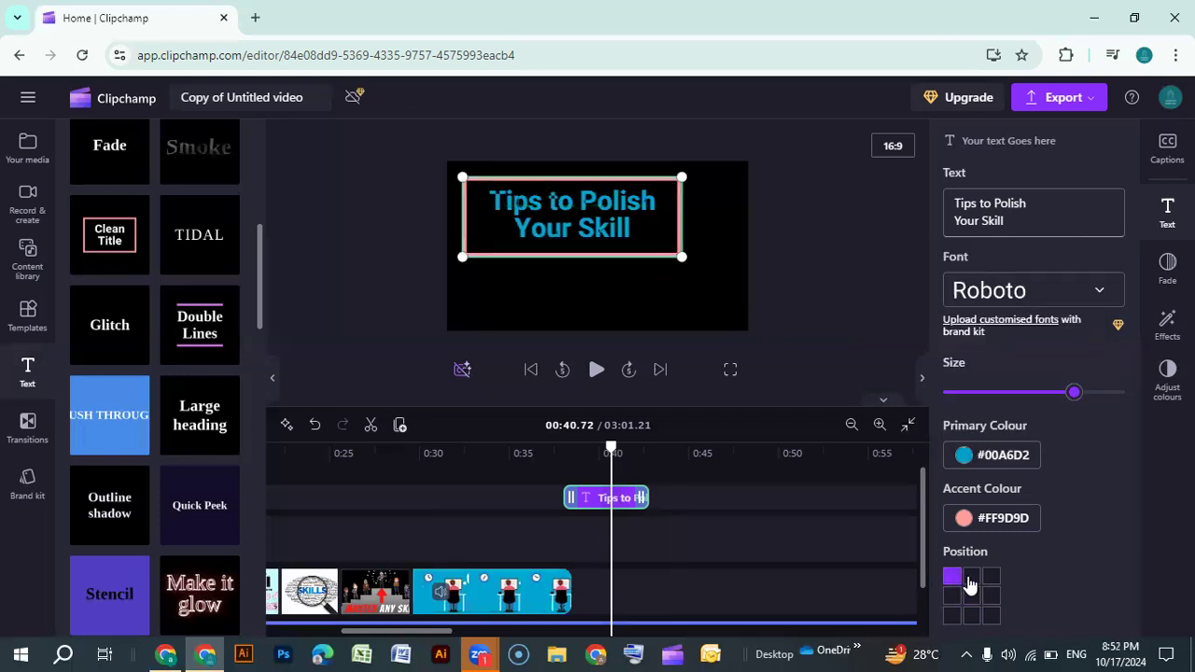
{"action": "left_click", "coordinate": [990, 576]}
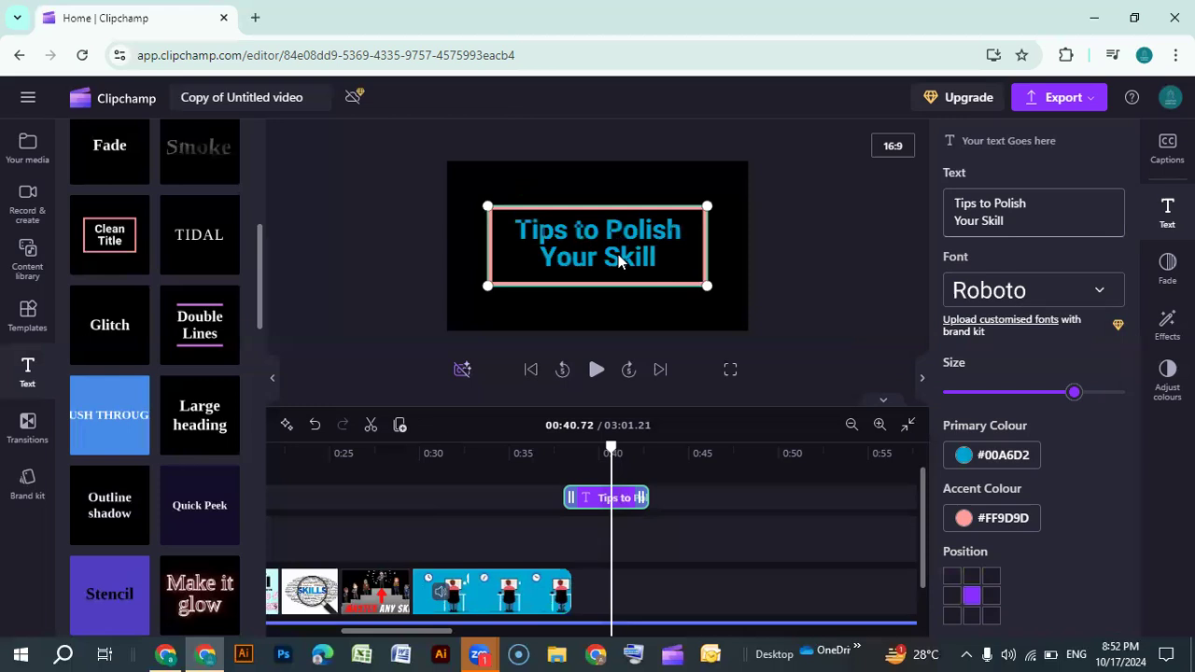
{"action": "mouse_move", "coordinate": [616, 260]}
{"action": "left_mouse_down"}
{"action": "mouse_move", "coordinate": [553, 210]}
{"action": "mouse_move", "coordinate": [620, 209]}
{"action": "mouse_move", "coordinate": [614, 260]}
{"action": "left_mouse_up"}
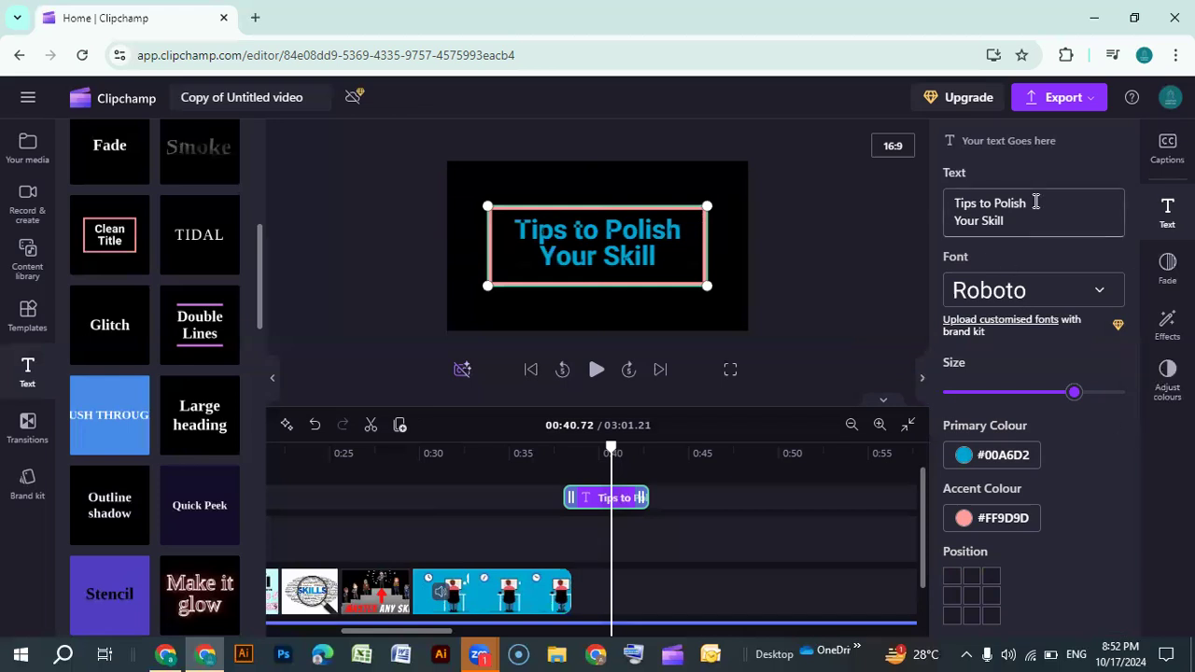
Preview the title playback and trim the title clip's end to about 0:41
{"action": "left_click", "coordinate": [921, 378]}
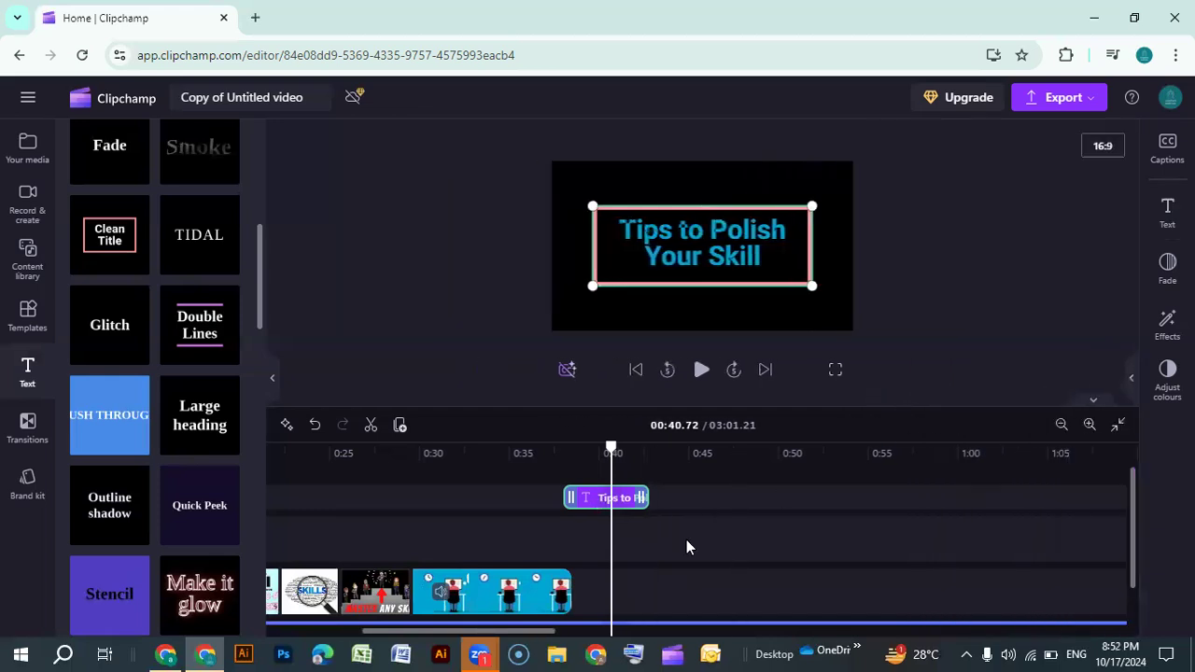
{"action": "left_click_drag", "start_coordinate": [609, 448], "coordinate": [590, 448]}
{"action": "right_click", "coordinate": [590, 448]}
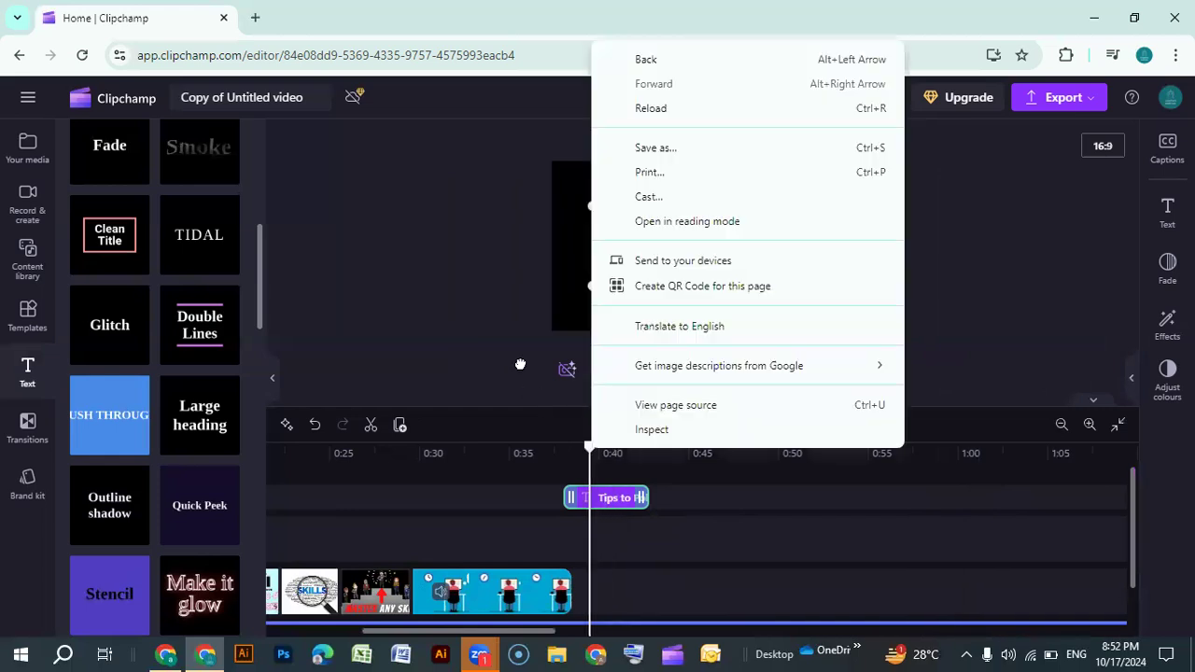
{"action": "left_click", "coordinate": [702, 370]}
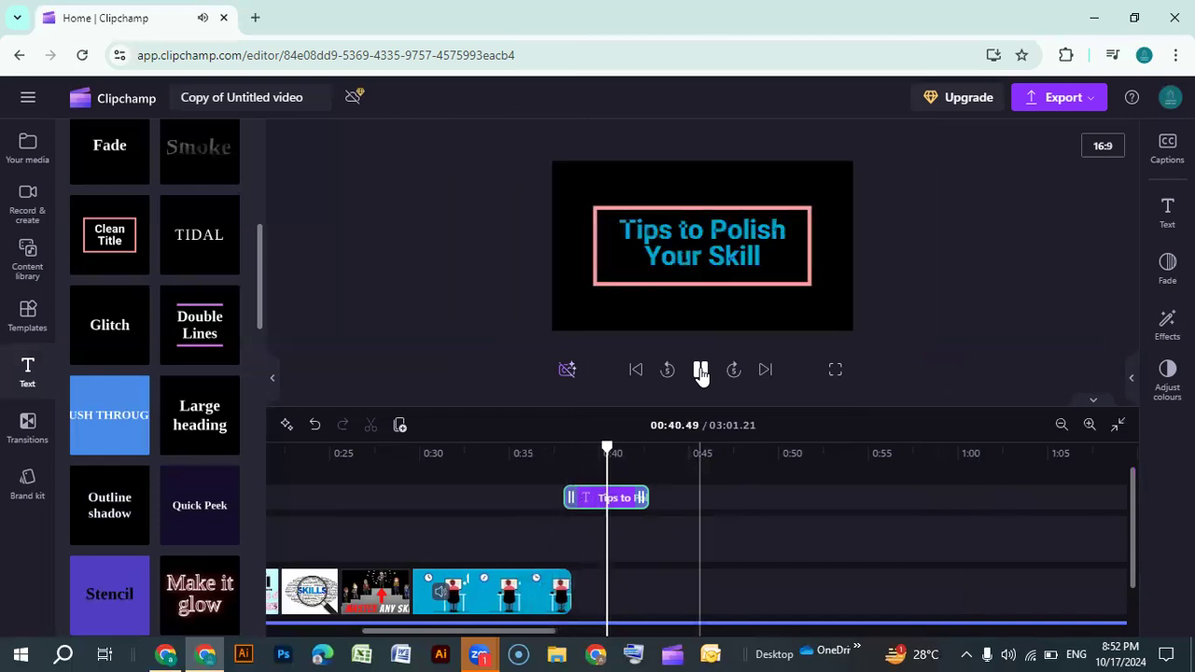
{"action": "left_click", "coordinate": [702, 371]}
{"action": "left_click_drag", "start_coordinate": [645, 498], "coordinate": [623, 497]}
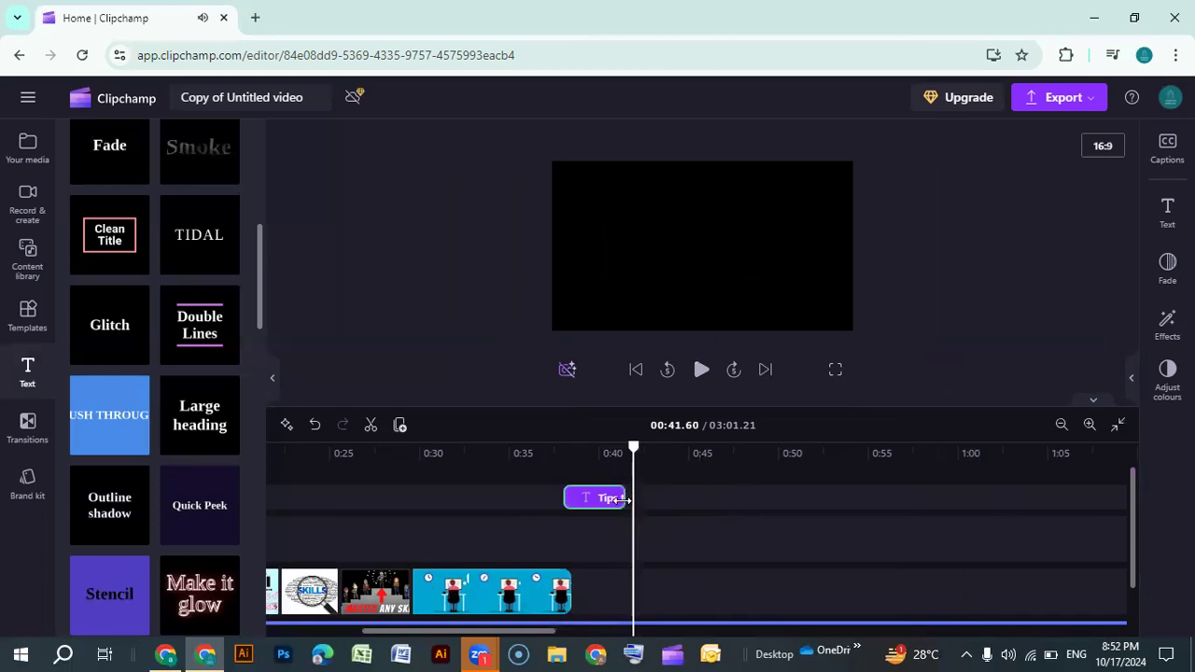
{"action": "mouse_move", "coordinate": [163, 386]}
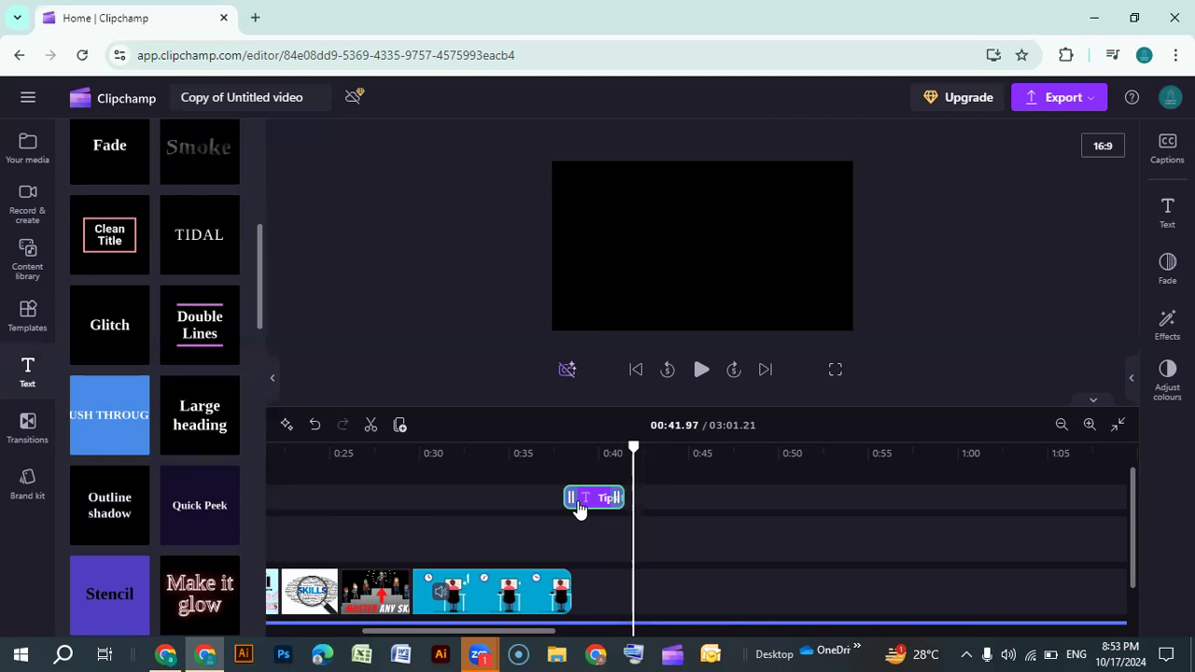
Open the content library, filter it to sound effects, and search for "typi"
{"action": "scroll", "coordinate": [115, 200], "scroll_direction": "up", "scroll_amount": 4}
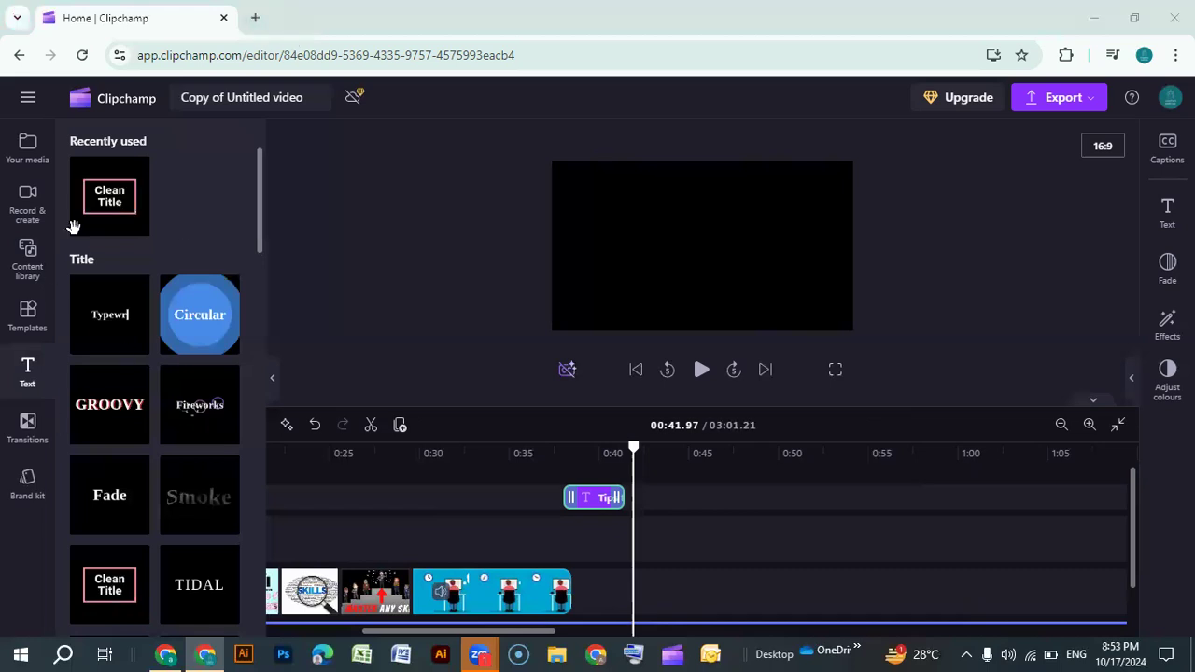
{"action": "left_click", "coordinate": [30, 149]}
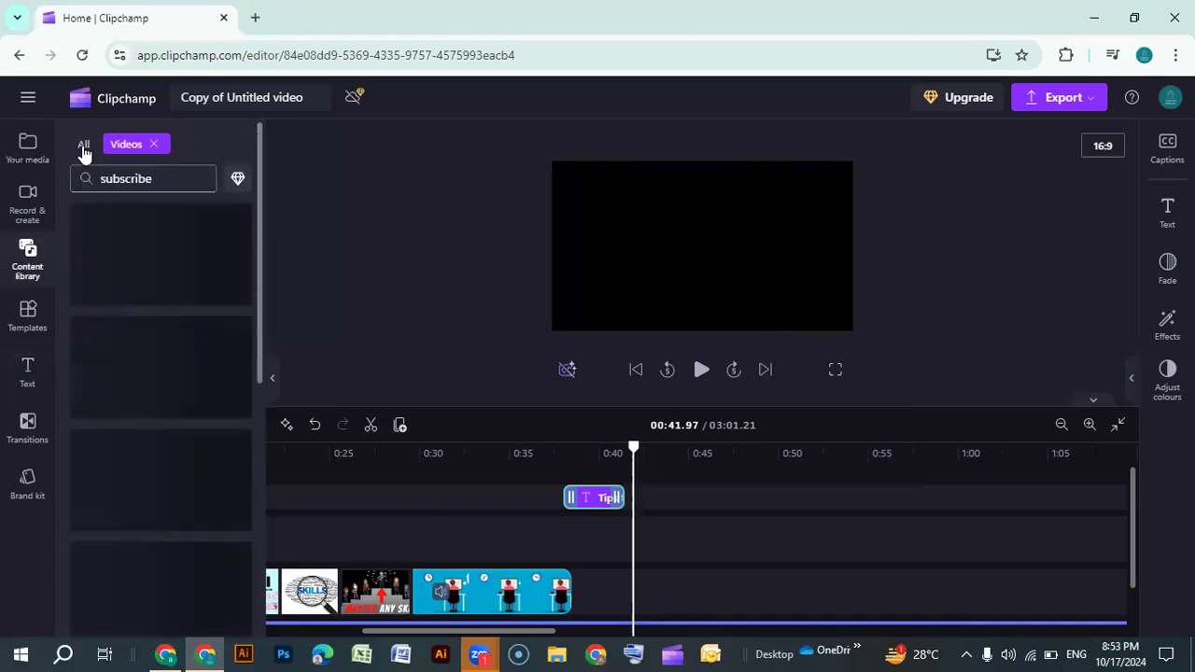
{"action": "left_click", "coordinate": [154, 146]}
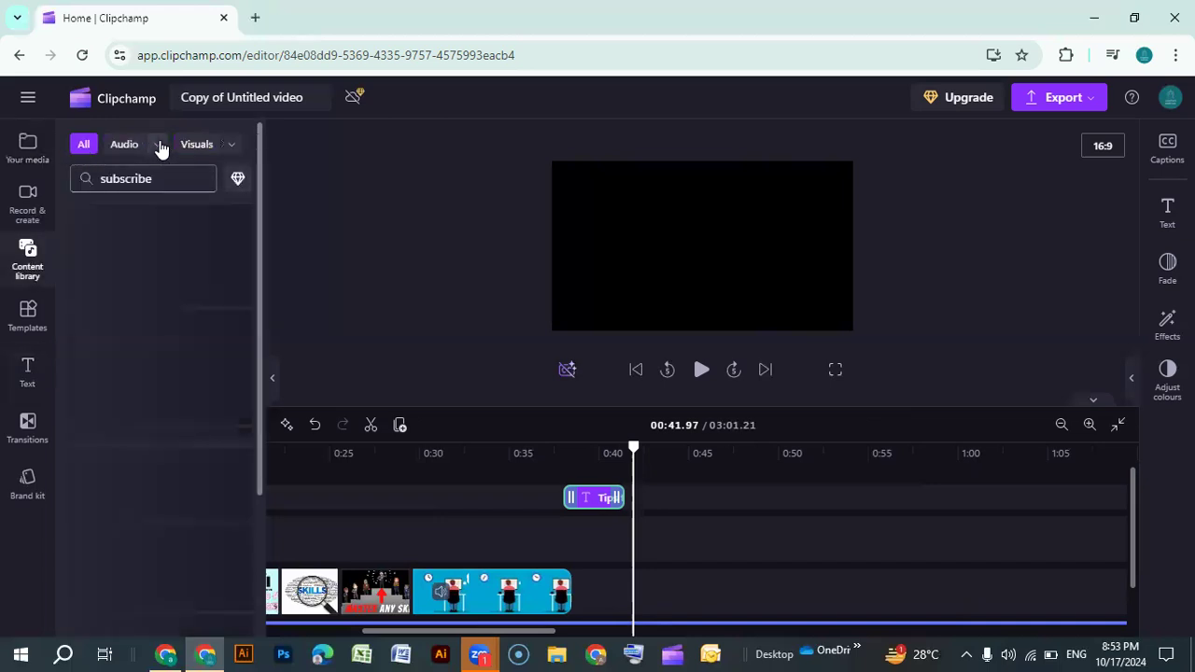
{"action": "left_click", "coordinate": [157, 146]}
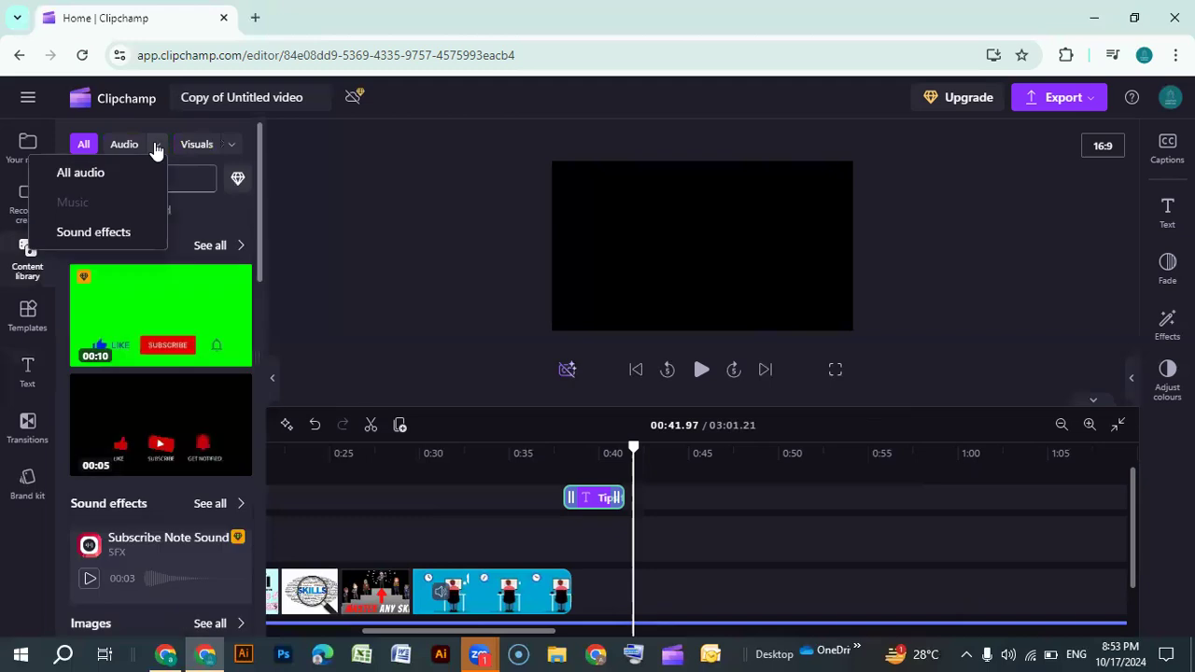
{"action": "left_click", "coordinate": [110, 233]}
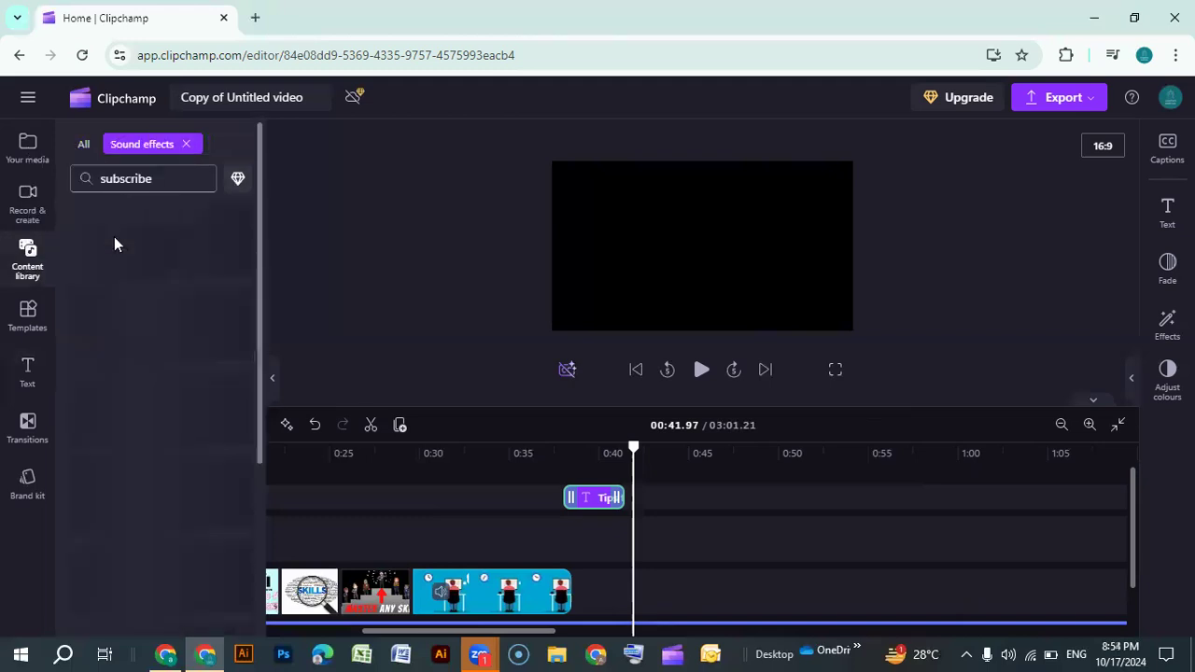
{"action": "left_click", "coordinate": [166, 180]}
{"action": "key", "text": "BackSpace"}
{"action": "key", "text": "BackSpace"}
{"action": "key", "text": "BackSpace"}
{"action": "key", "text": "BackSpace"}
{"action": "key", "text": "BackSpace"}
{"action": "key", "text": "BackSpace"}
{"action": "key", "text": "BackSpace"}
{"action": "key", "text": "BackSpace"}
{"action": "key", "text": "BackSpace"}
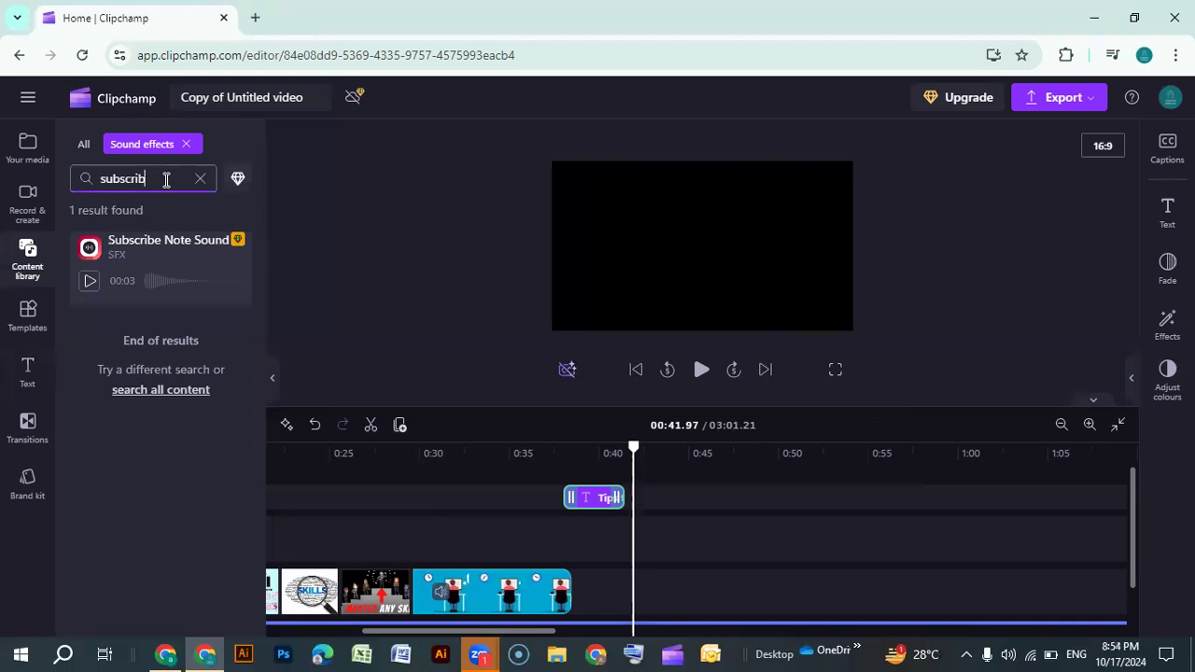
{"action": "type", "text": "typ"}
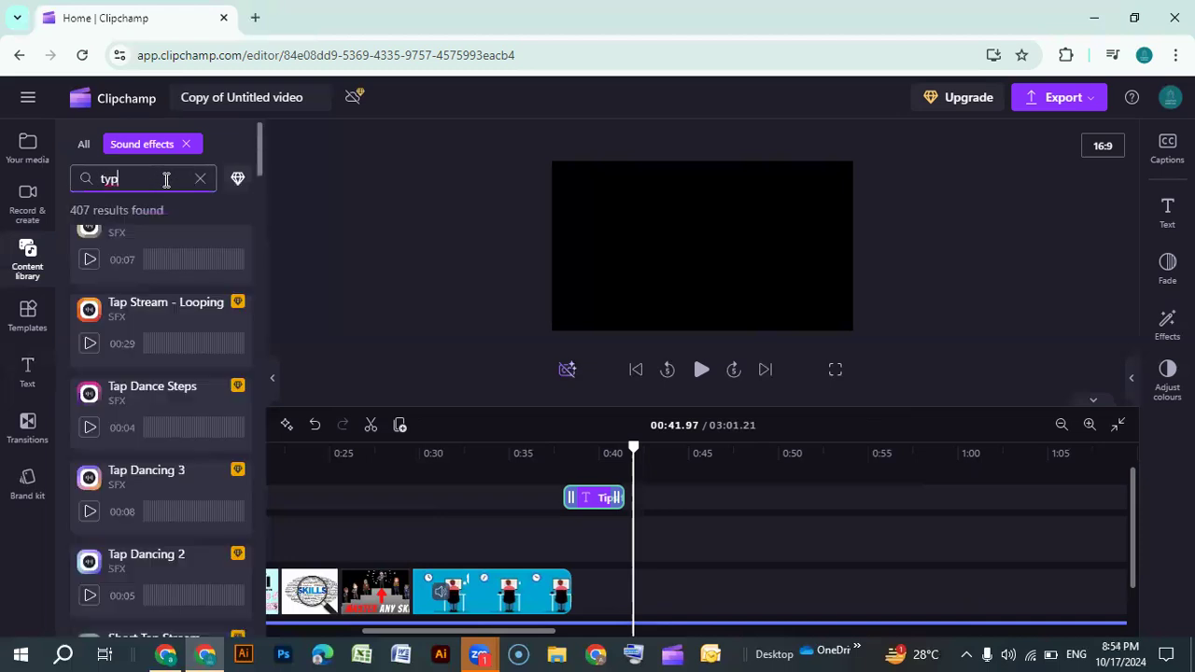
{"action": "type", "text": "i"}
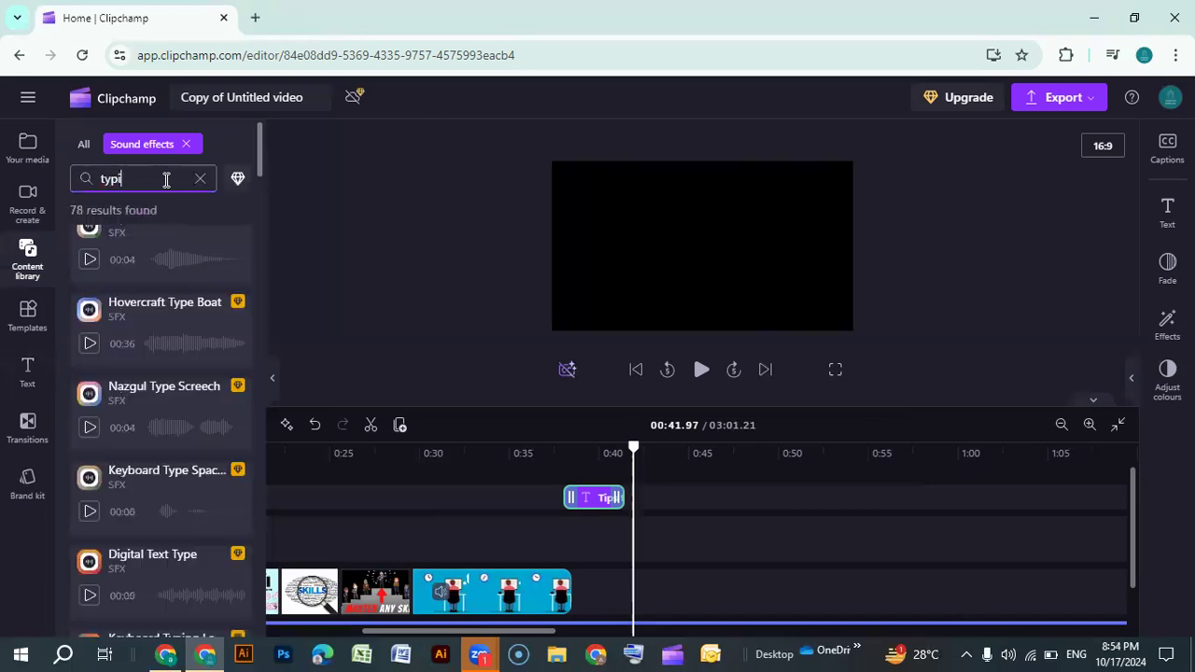
Preview several typing sound effects and add "Keyboard typing sounds" to the timeline at the playhead, around 0:42
{"action": "scroll", "coordinate": [174, 369], "scroll_direction": "up", "scroll_amount": 1}
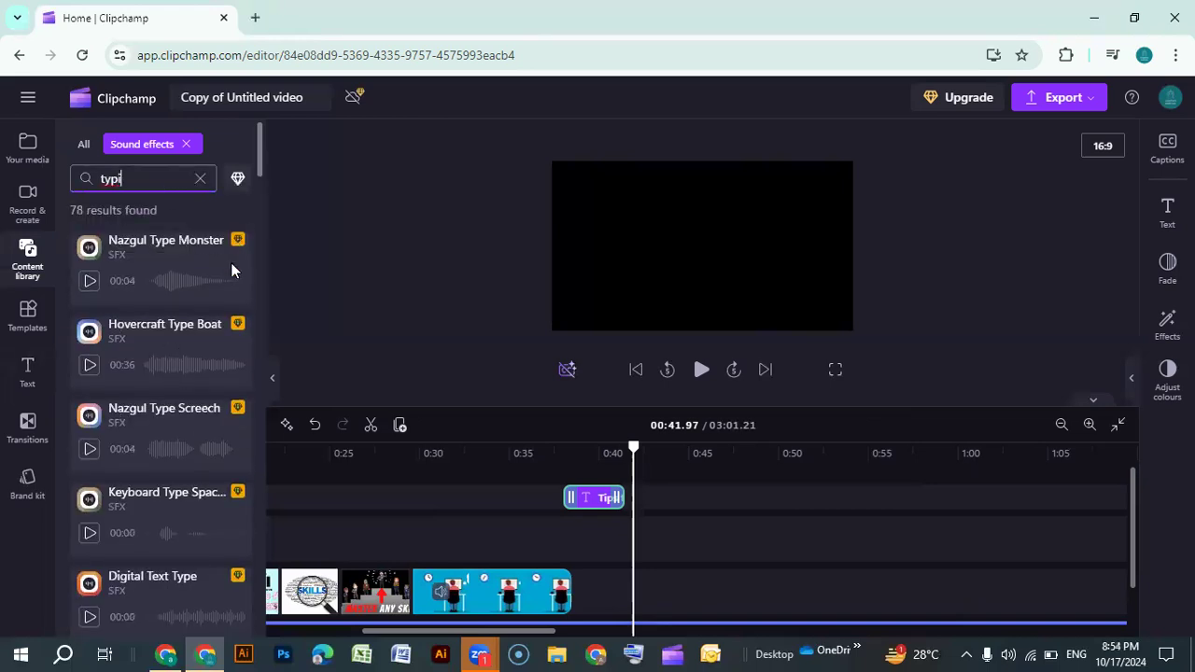
{"action": "scroll", "coordinate": [230, 413], "scroll_direction": "down", "scroll_amount": 7}
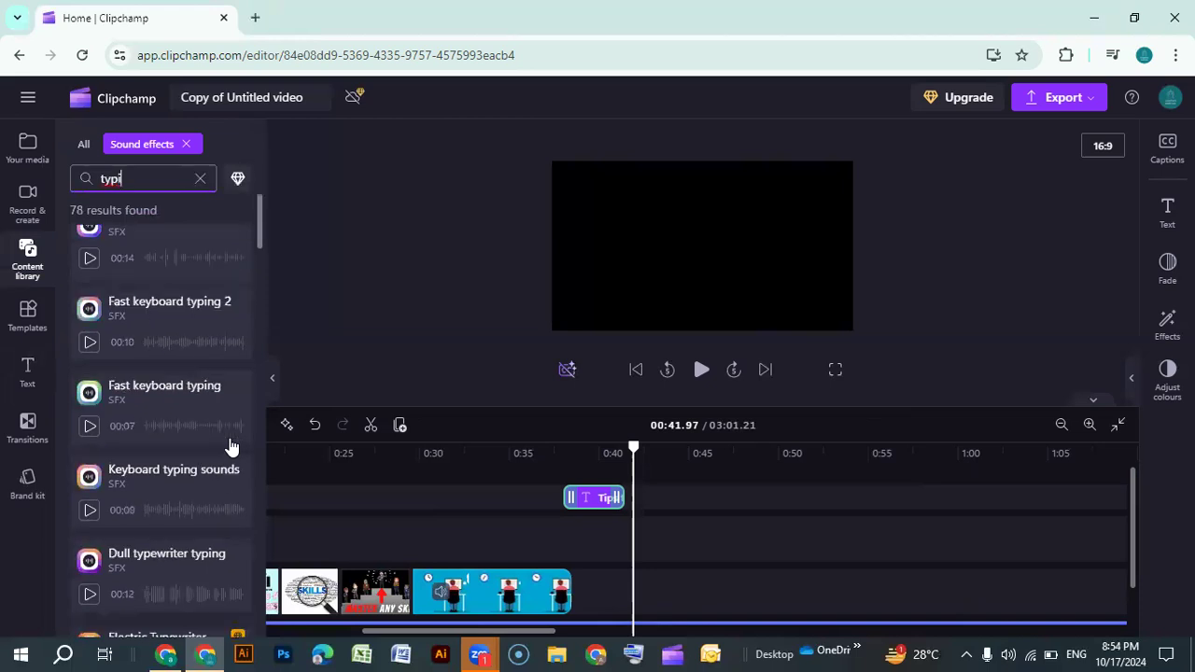
{"action": "scroll", "coordinate": [104, 340], "scroll_direction": "up", "scroll_amount": 1}
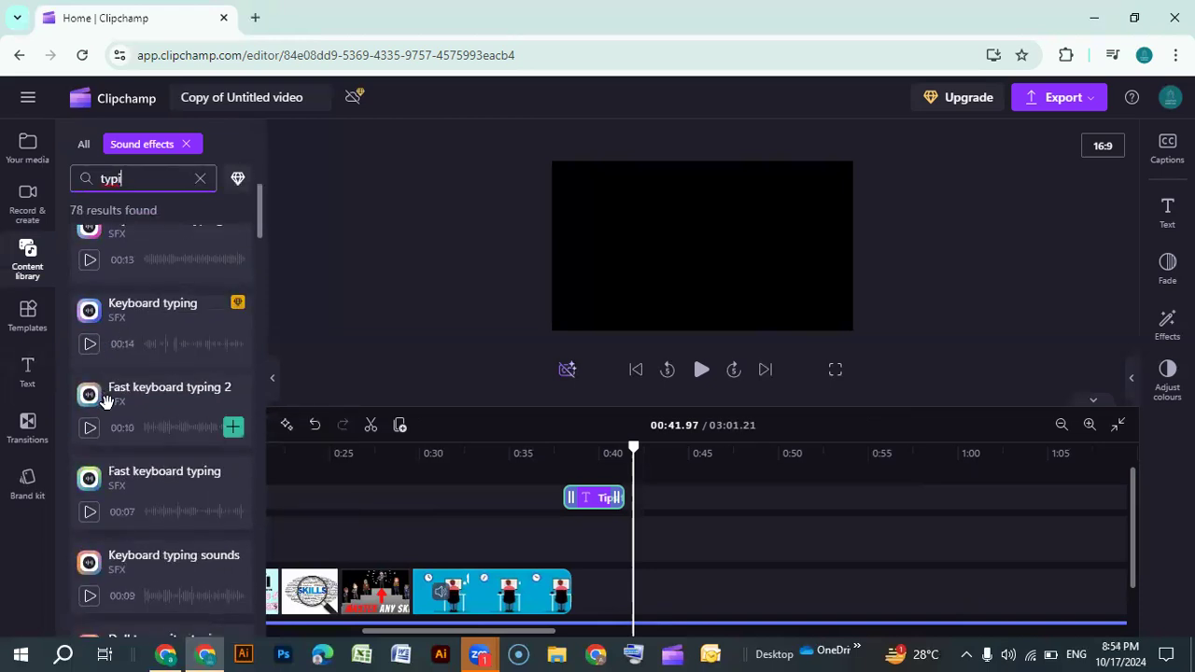
{"action": "scroll", "coordinate": [106, 366], "scroll_direction": "down", "scroll_amount": 1}
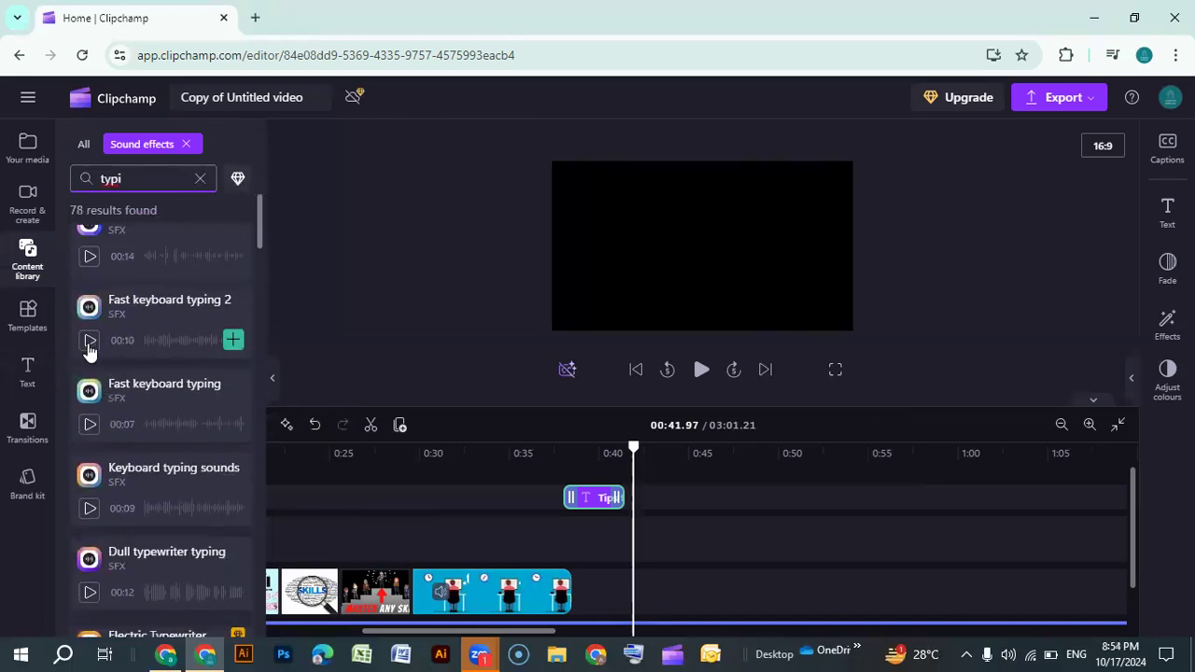
{"action": "left_click", "coordinate": [89, 344]}
{"action": "left_click", "coordinate": [89, 427]}
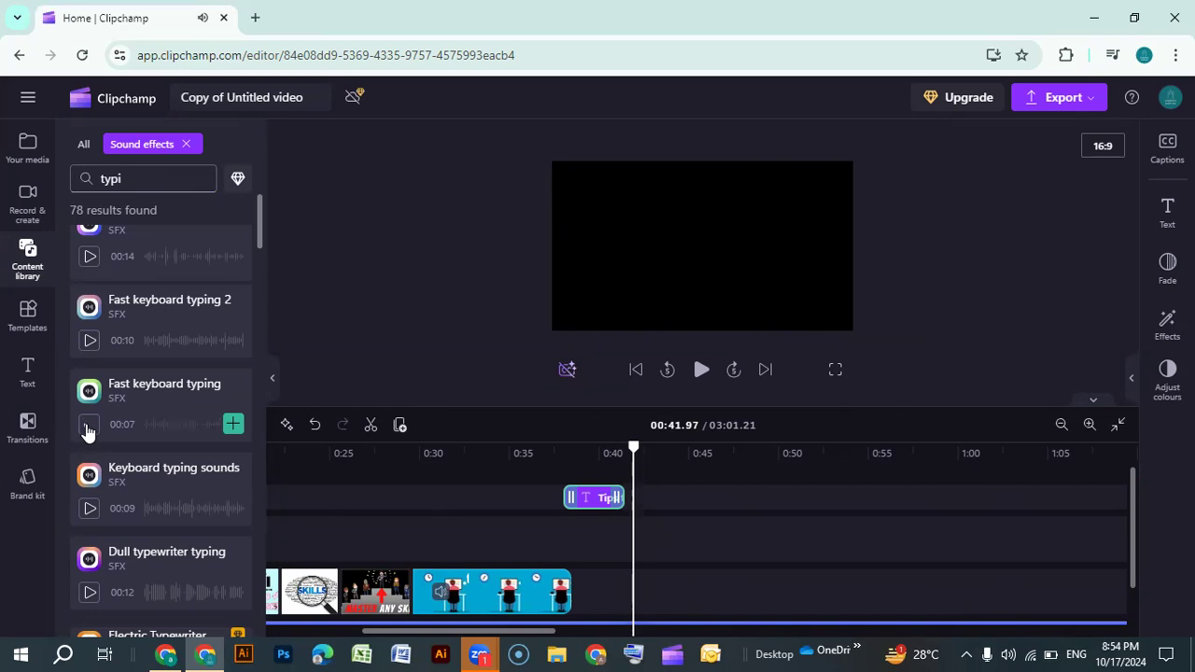
{"action": "scroll", "coordinate": [103, 504], "scroll_direction": "down", "scroll_amount": 1}
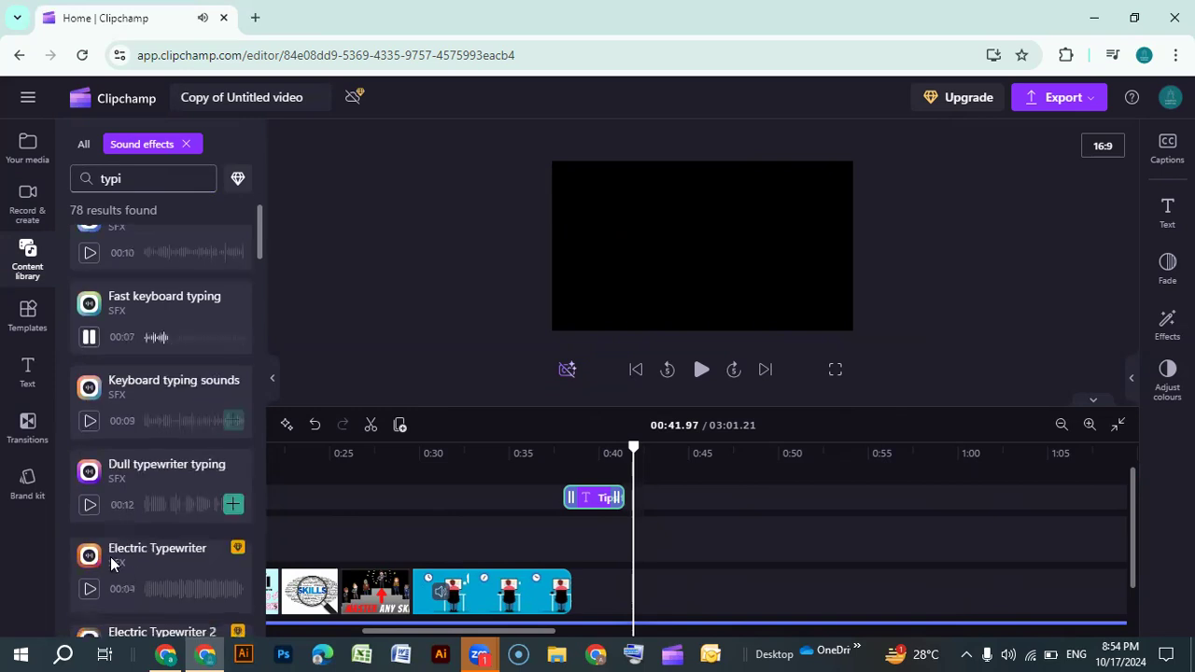
{"action": "left_click", "coordinate": [90, 506]}
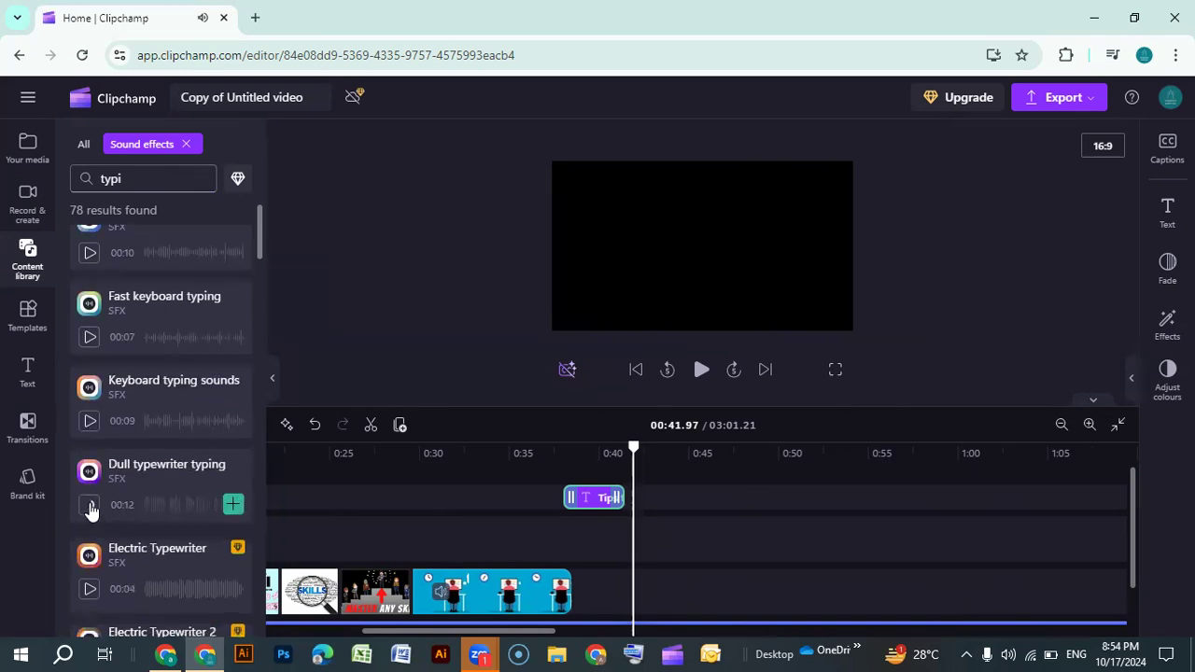
{"action": "left_click", "coordinate": [89, 425]}
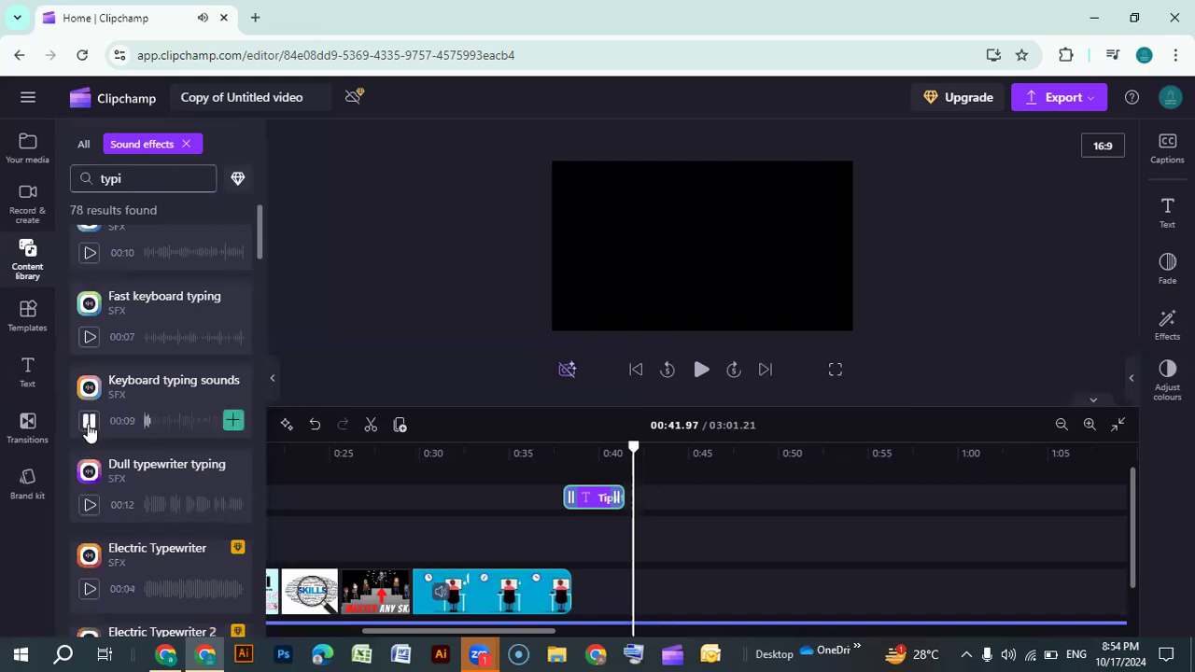
{"action": "left_click", "coordinate": [89, 425]}
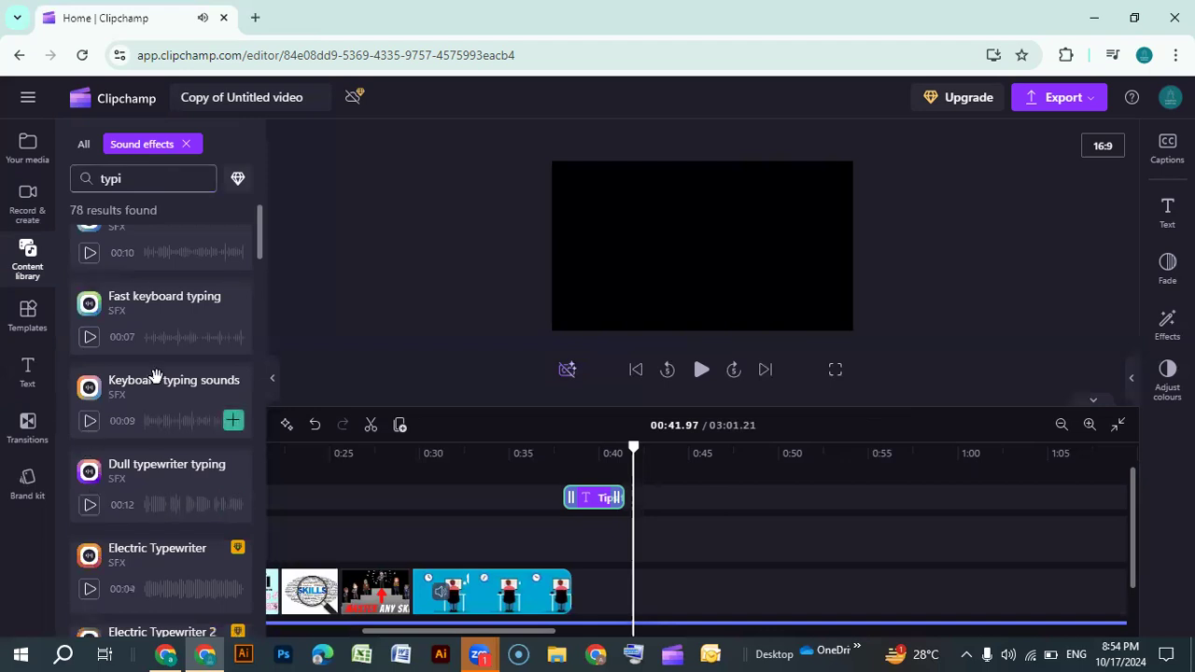
{"action": "left_click", "coordinate": [233, 423]}
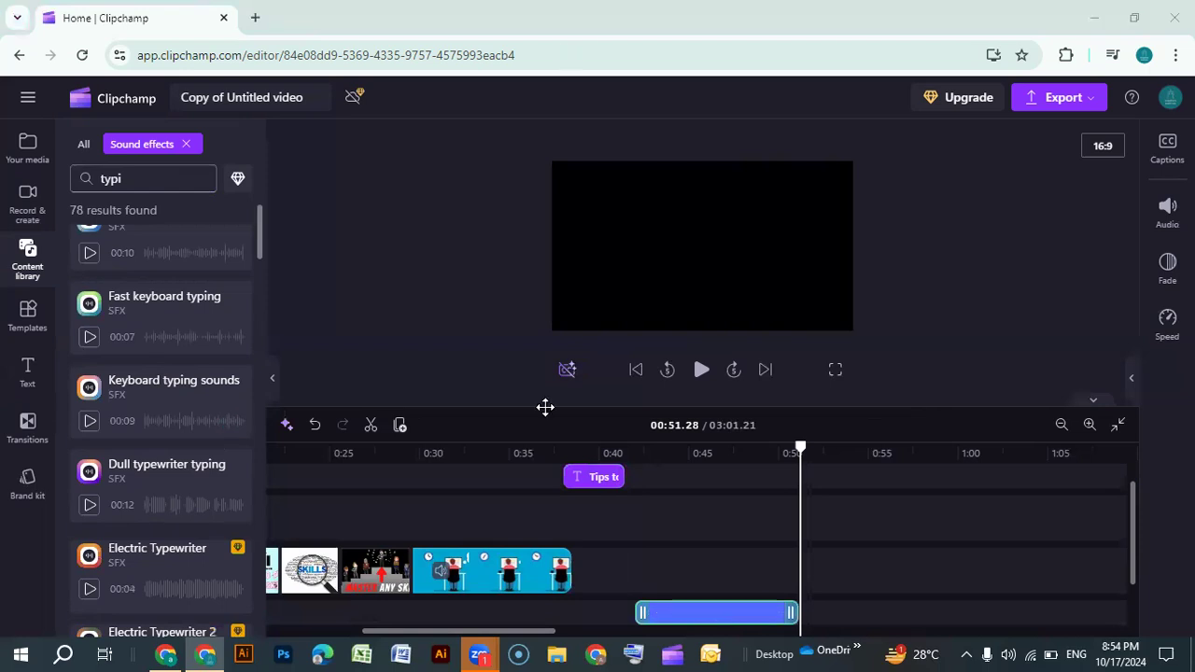
{"action": "scroll", "coordinate": [658, 568], "scroll_direction": "down", "scroll_amount": 1}
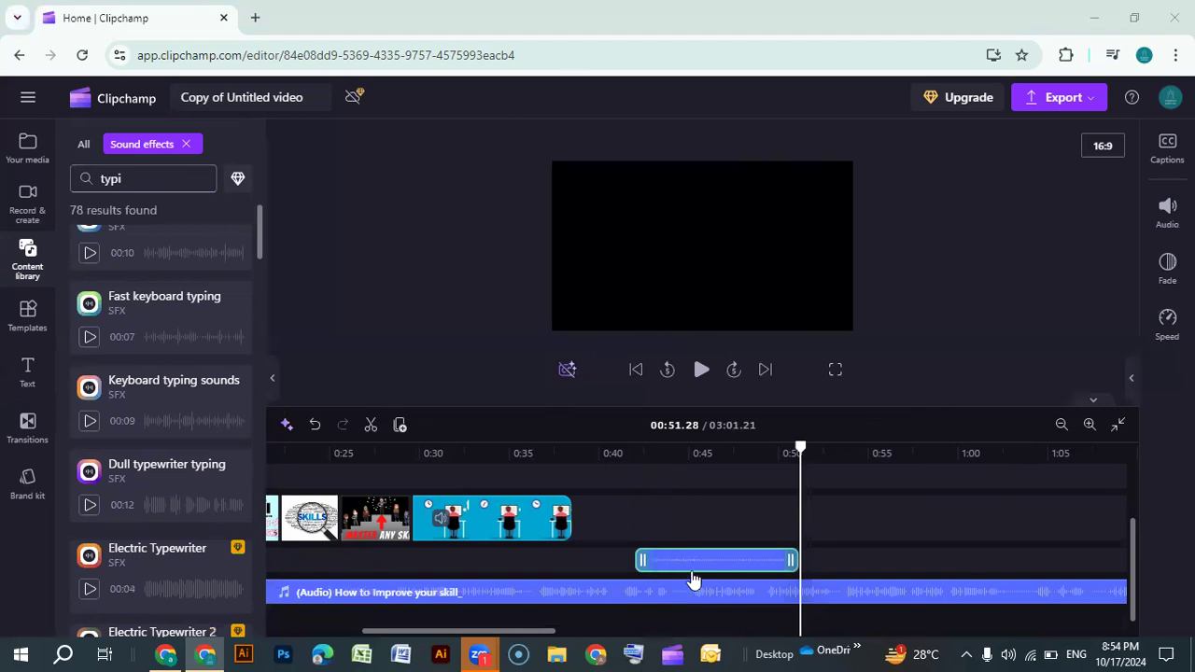
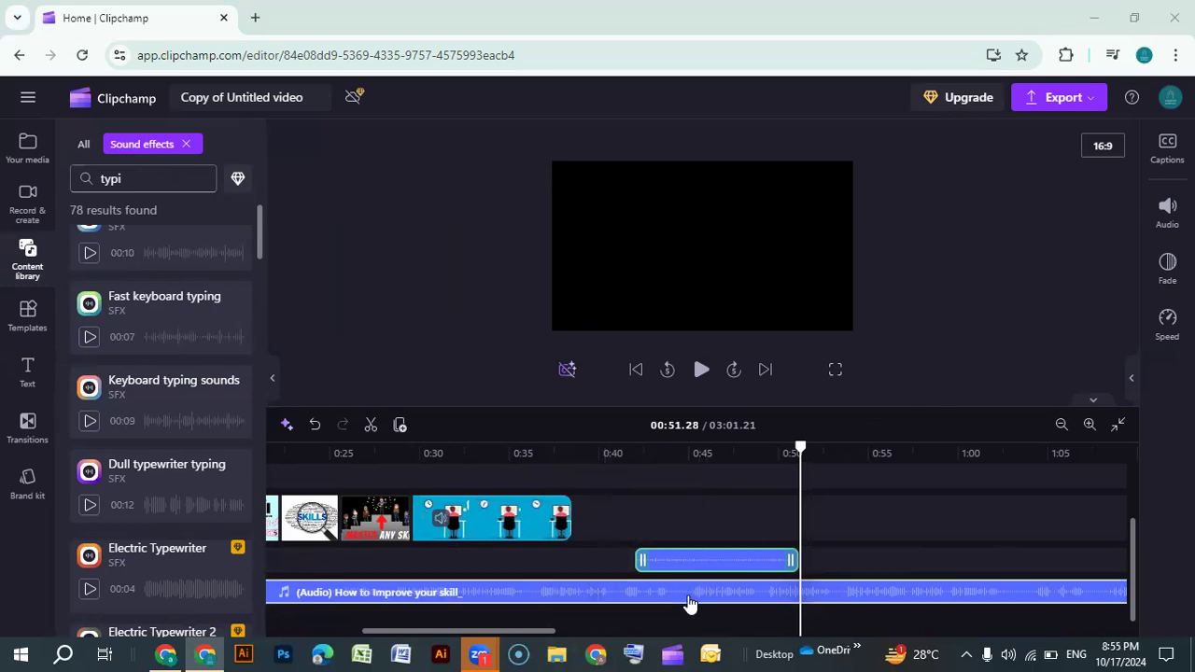
Move the keyboard typing sound clip to start at about 0:41.5, right after the title, and preview playback
{"action": "scroll", "coordinate": [693, 567], "scroll_direction": "up", "scroll_amount": 2}
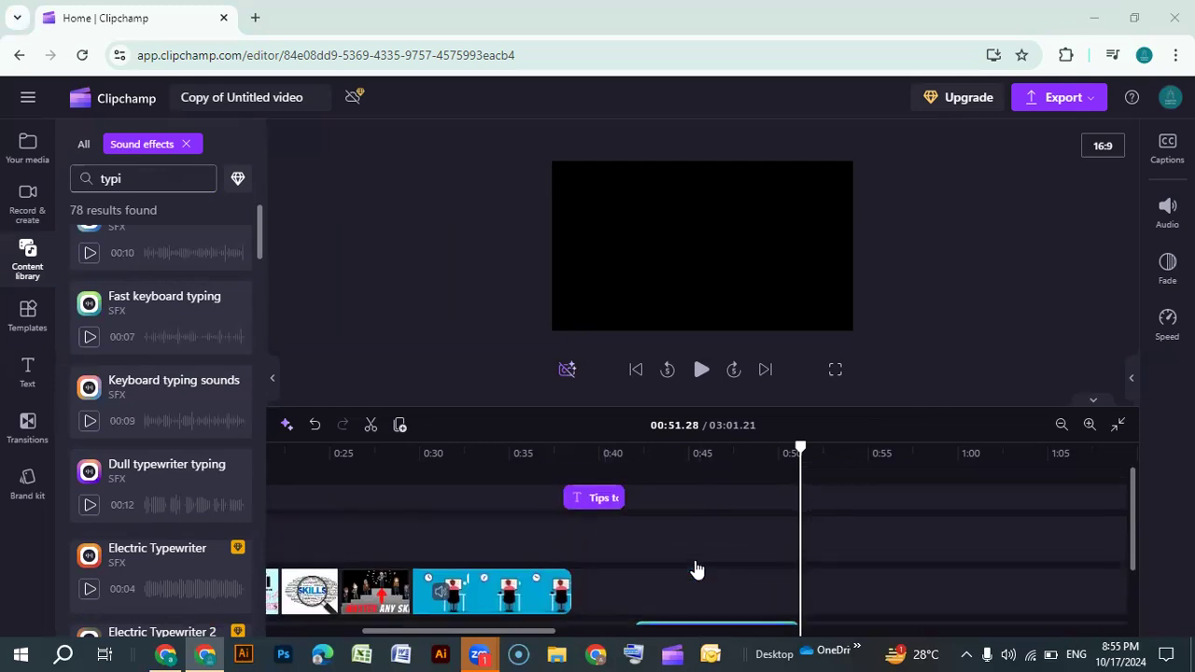
{"action": "left_click_drag", "start_coordinate": [799, 450], "coordinate": [670, 452]}
{"action": "right_click", "coordinate": [670, 452]}
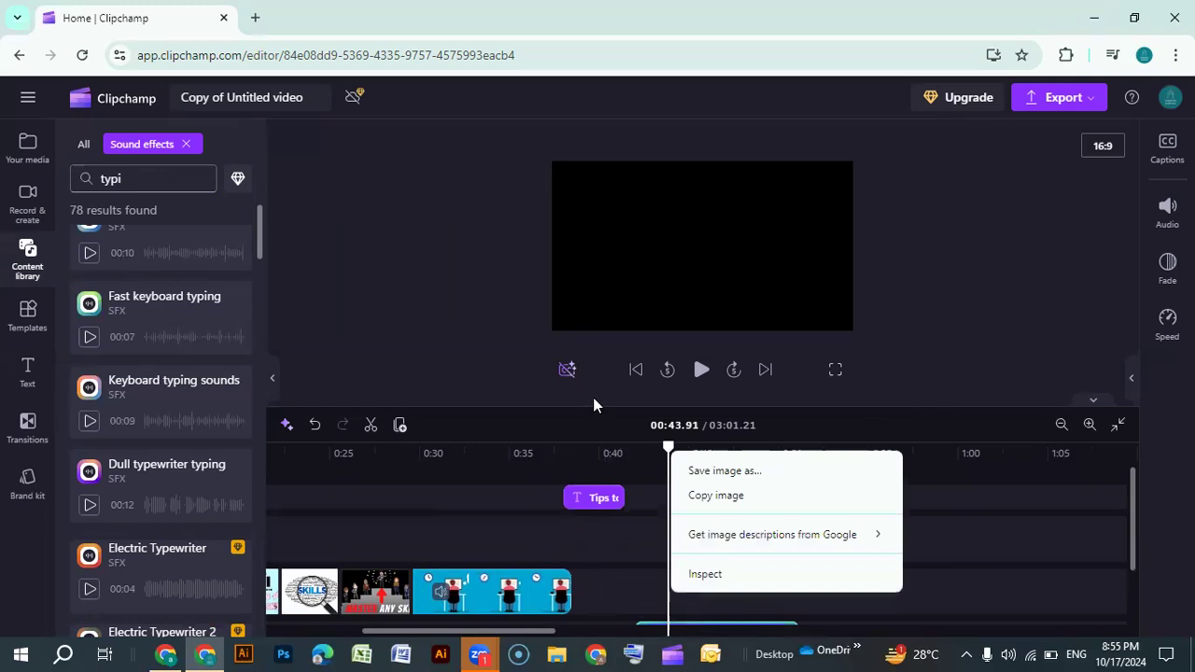
{"action": "left_click", "coordinate": [620, 483]}
{"action": "left_click", "coordinate": [621, 449]}
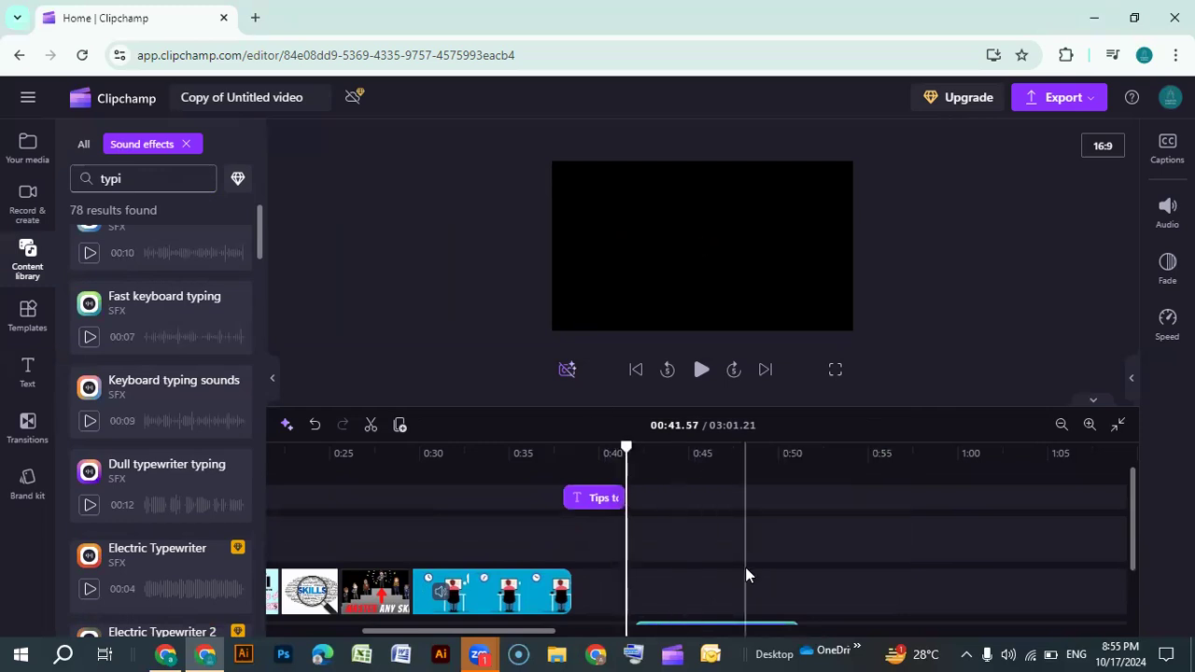
{"action": "scroll", "coordinate": [670, 573], "scroll_direction": "down", "scroll_amount": 2}
{"action": "left_click_drag", "start_coordinate": [675, 558], "coordinate": [684, 561]}
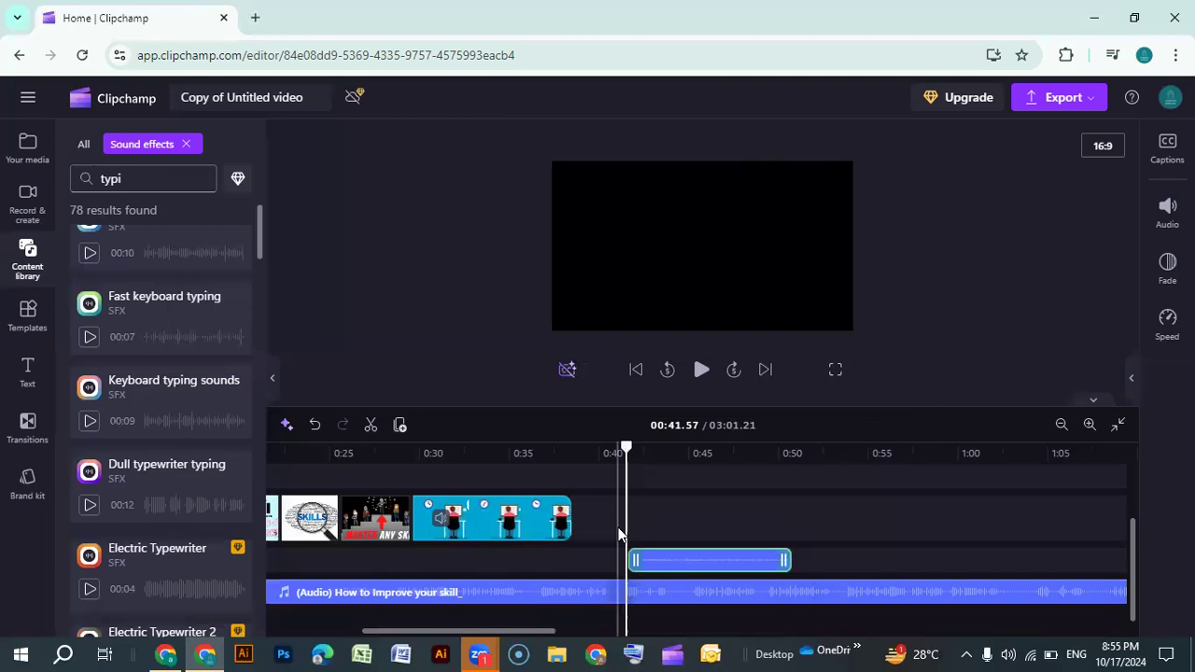
{"action": "scroll", "coordinate": [623, 513], "scroll_direction": "up", "scroll_amount": 2}
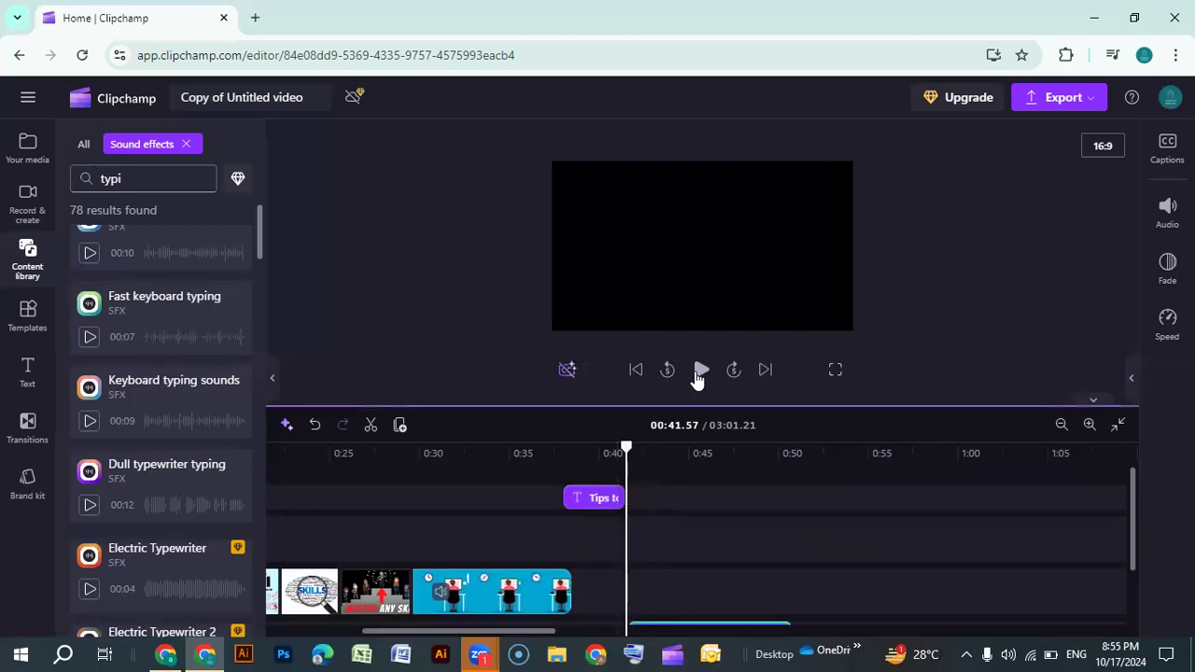
{"action": "left_click", "coordinate": [701, 373]}
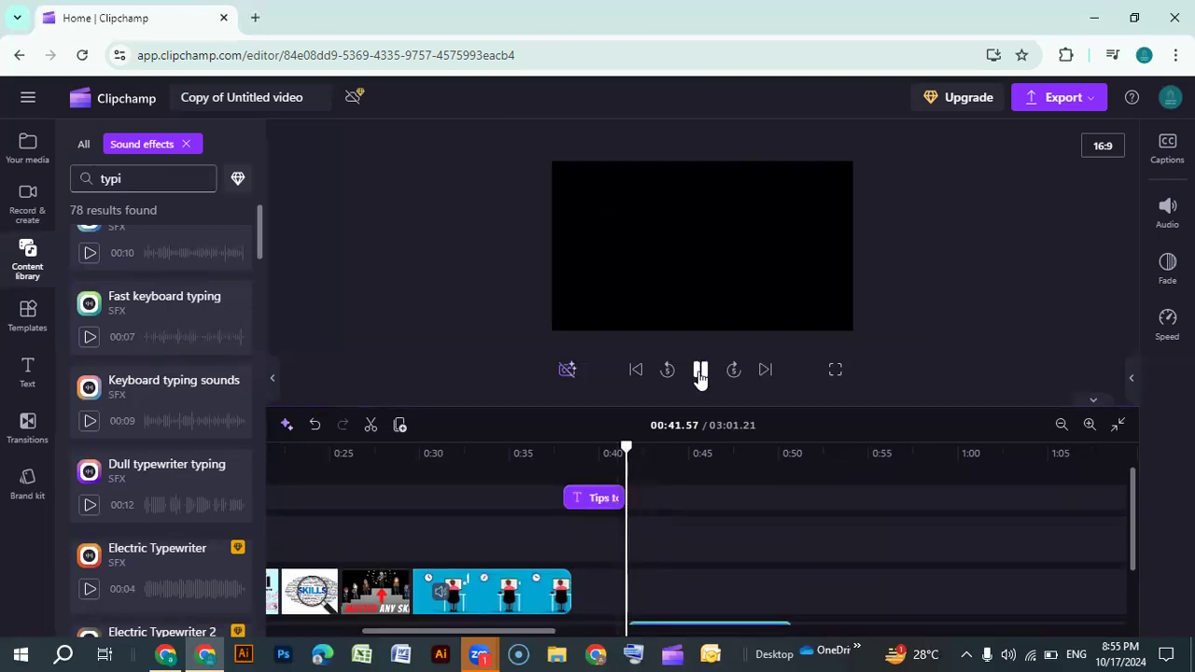
{"action": "left_click", "coordinate": [701, 372]}
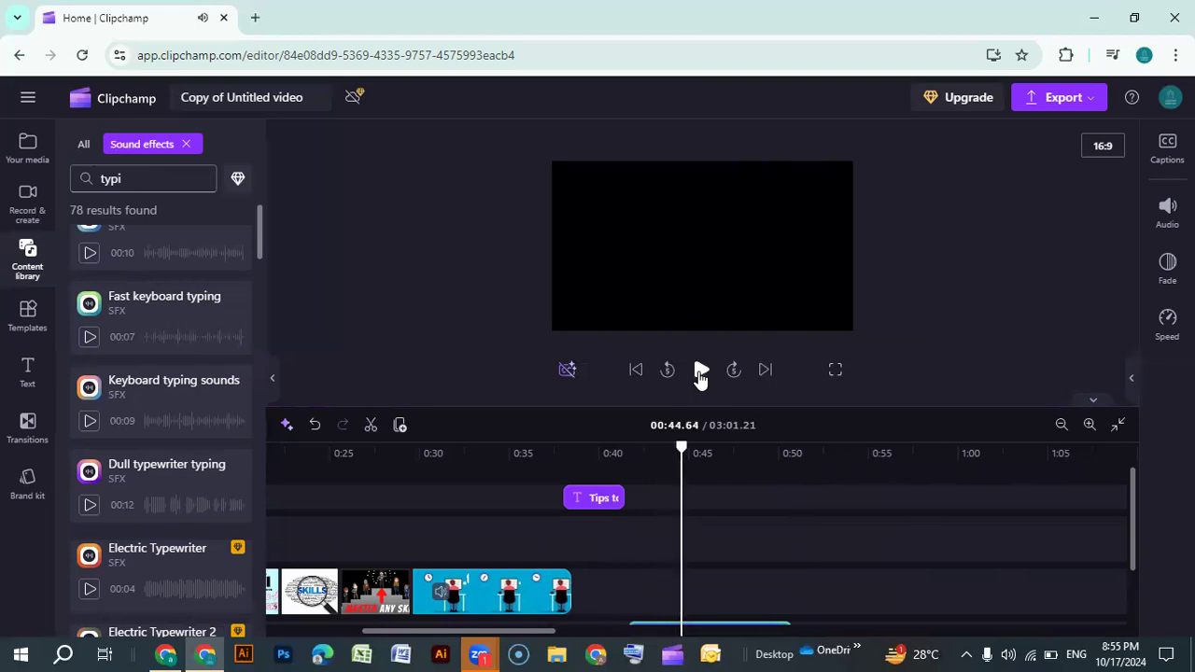
Add a Typewriter title and place it right after the "Tips to Polish Your Skill" title, at about 0:41.6
{"action": "left_click", "coordinate": [28, 373]}
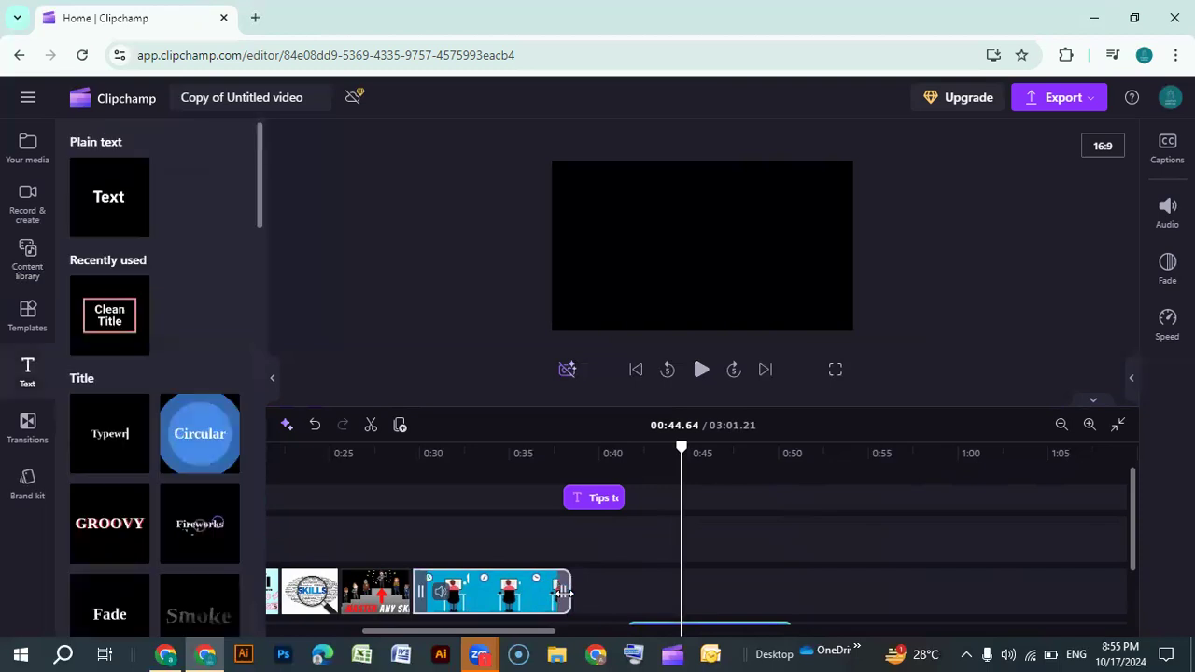
{"action": "left_click", "coordinate": [282, 551]}
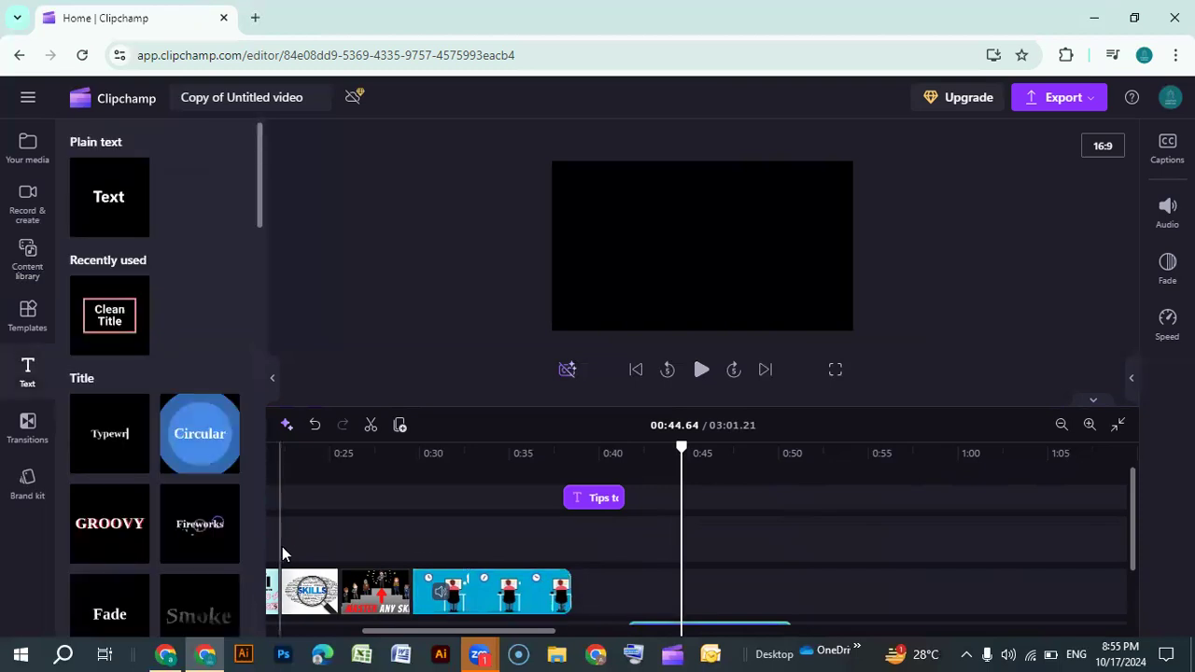
{"action": "mouse_move", "coordinate": [112, 435]}
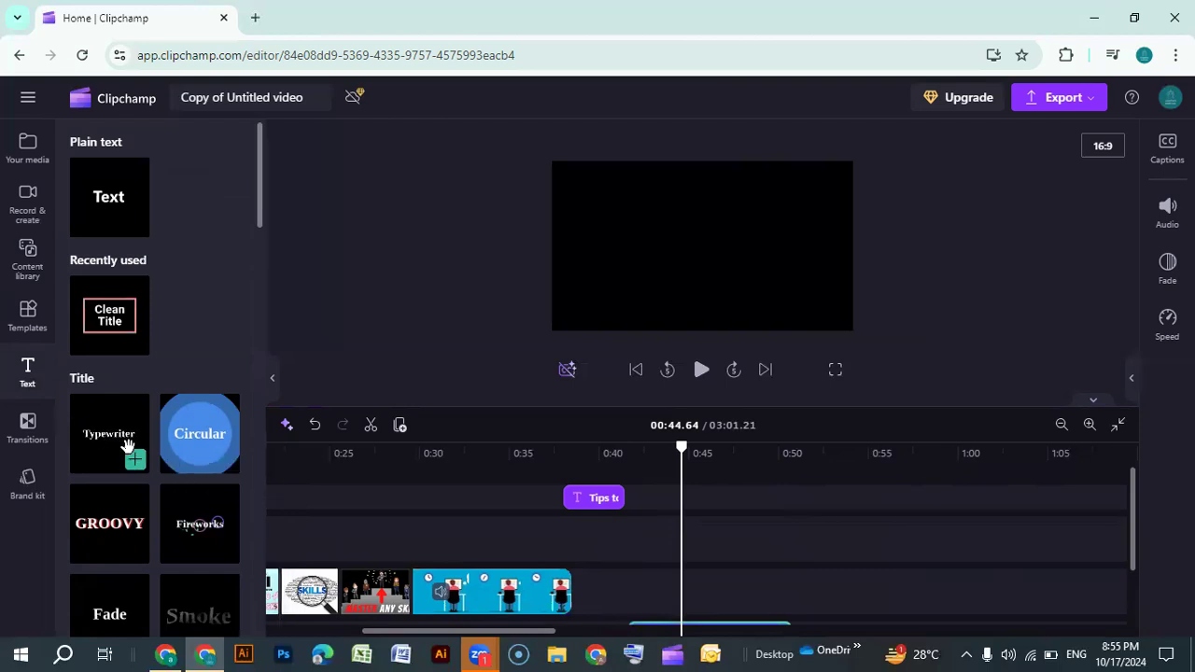
{"action": "left_click", "coordinate": [135, 458]}
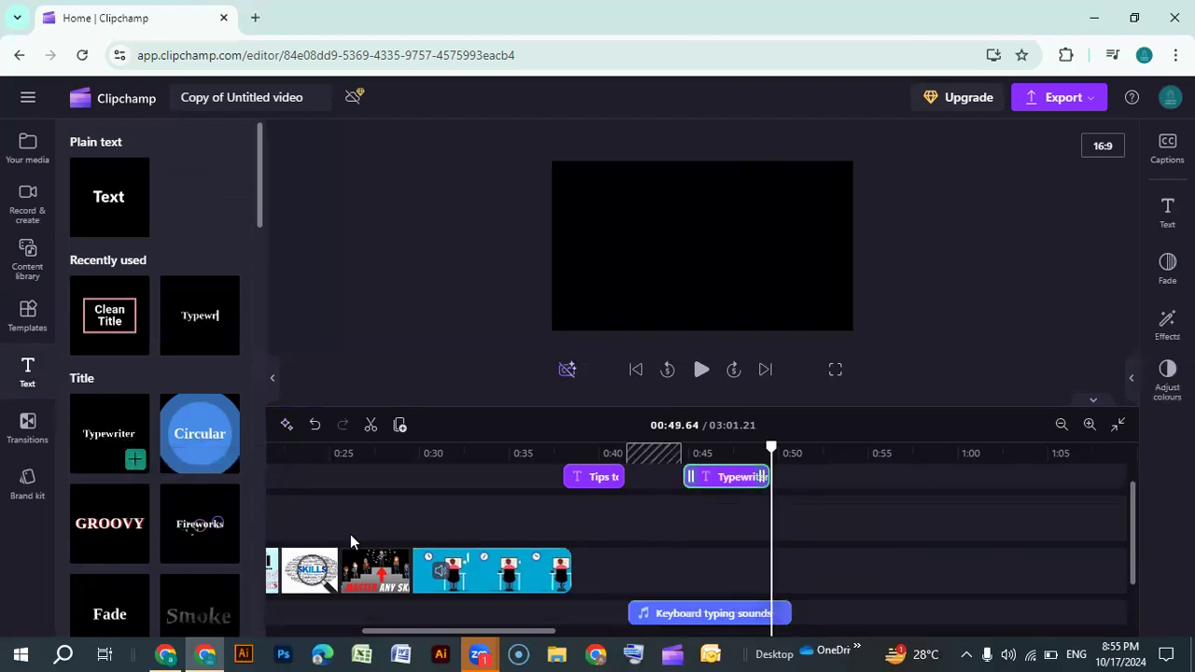
{"action": "scroll", "coordinate": [709, 524], "scroll_direction": "up", "scroll_amount": 1}
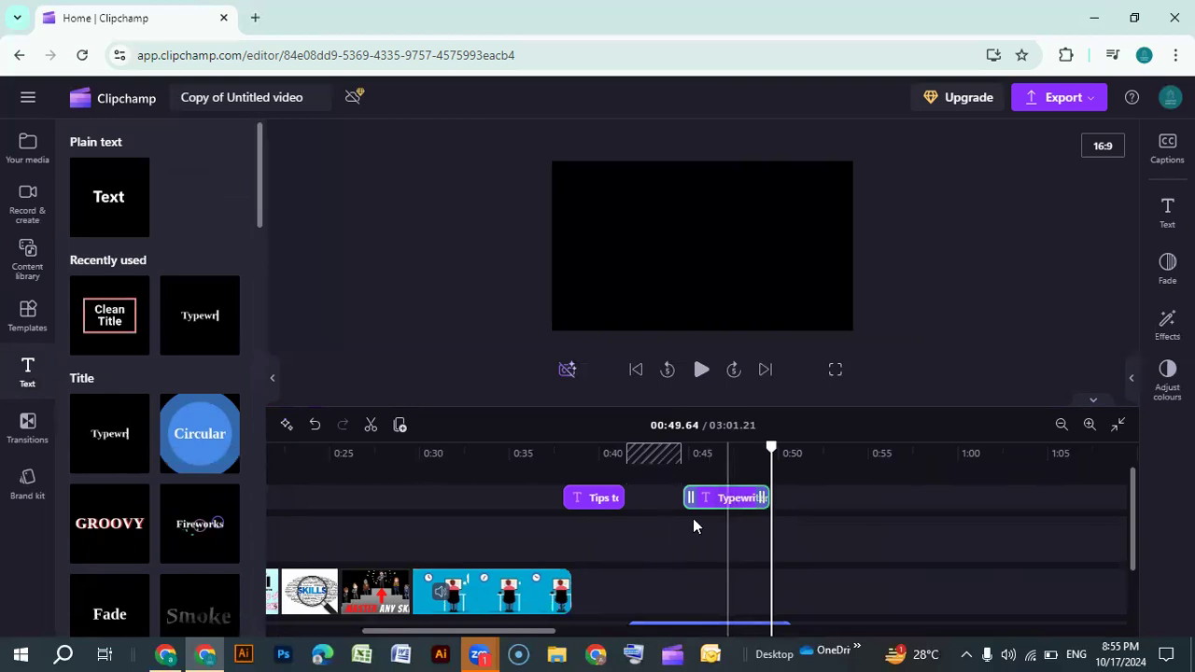
{"action": "left_click_drag", "start_coordinate": [724, 505], "coordinate": [678, 501]}
{"action": "left_click", "coordinate": [668, 479]}
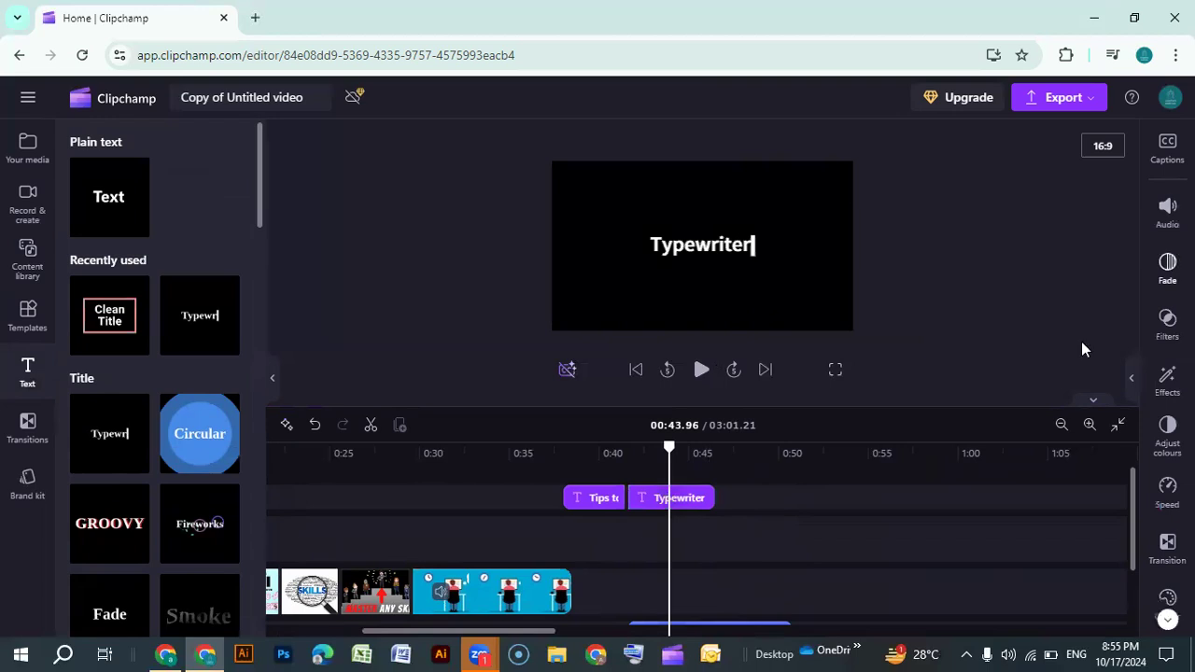
Replace the Typewriter title's text with "1- Set a Goal"
{"action": "left_click", "coordinate": [700, 501]}
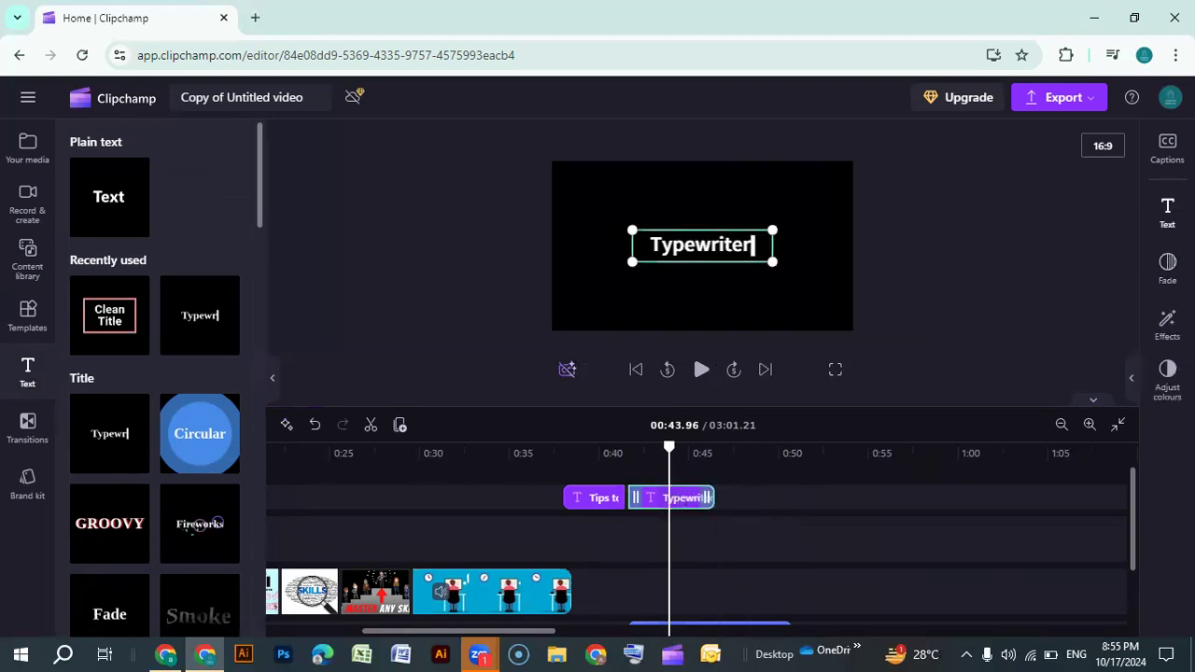
{"action": "left_click", "coordinate": [1023, 203]}
{"action": "key", "text": "BackSpace"}
{"action": "key", "text": "BackSpace"}
{"action": "key", "text": "BackSpace"}
{"action": "key", "text": "BackSpace"}
{"action": "key", "text": "BackSpace"}
{"action": "key", "text": "BackSpace"}
{"action": "key", "text": "BackSpace"}
{"action": "key", "text": "BackSpace"}
{"action": "key", "text": "BackSpace"}
{"action": "key", "text": "BackSpace"}
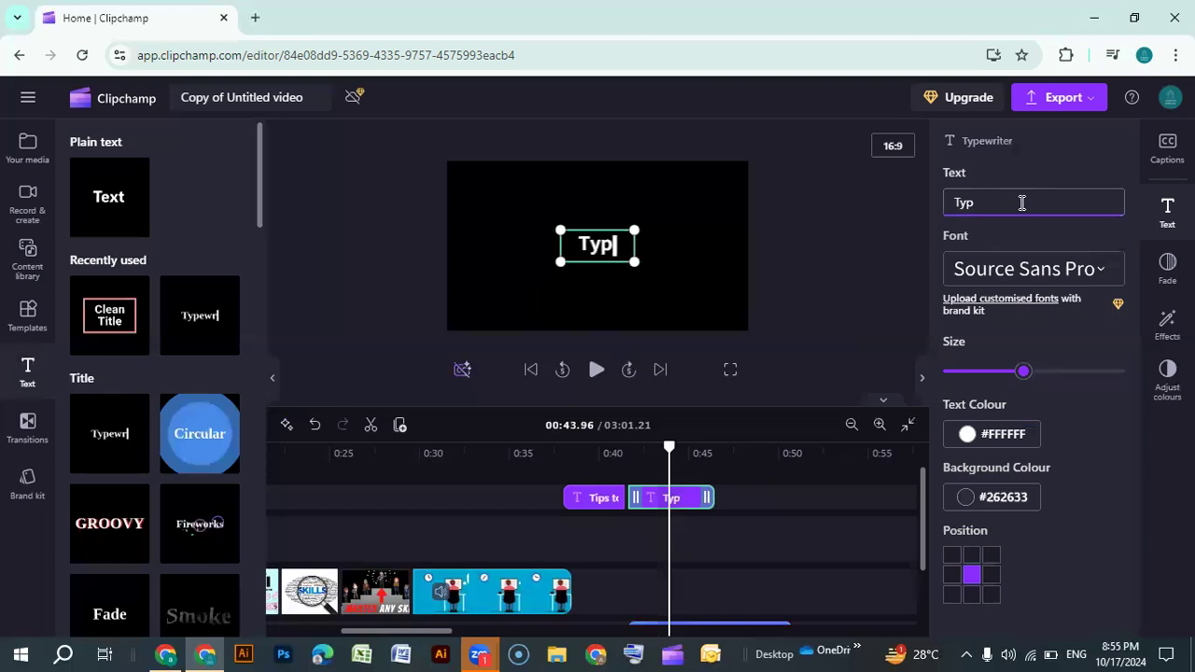
{"action": "left_click", "coordinate": [624, 465]}
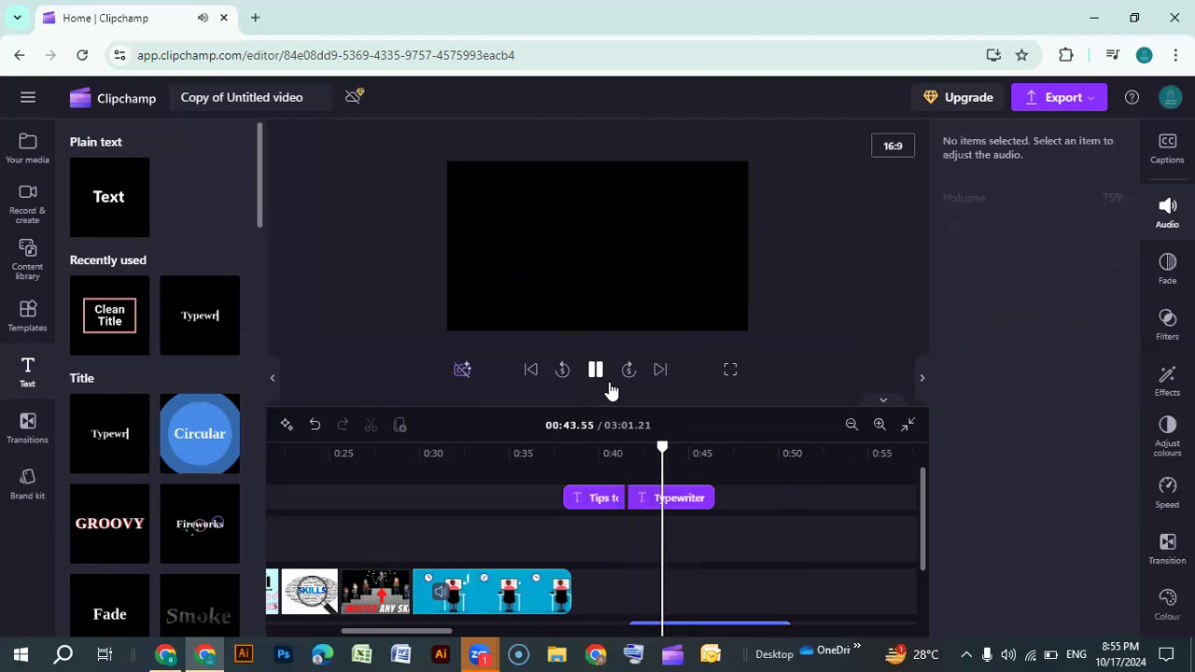
{"action": "key", "text": "space"}
{"action": "left_click", "coordinate": [696, 497]}
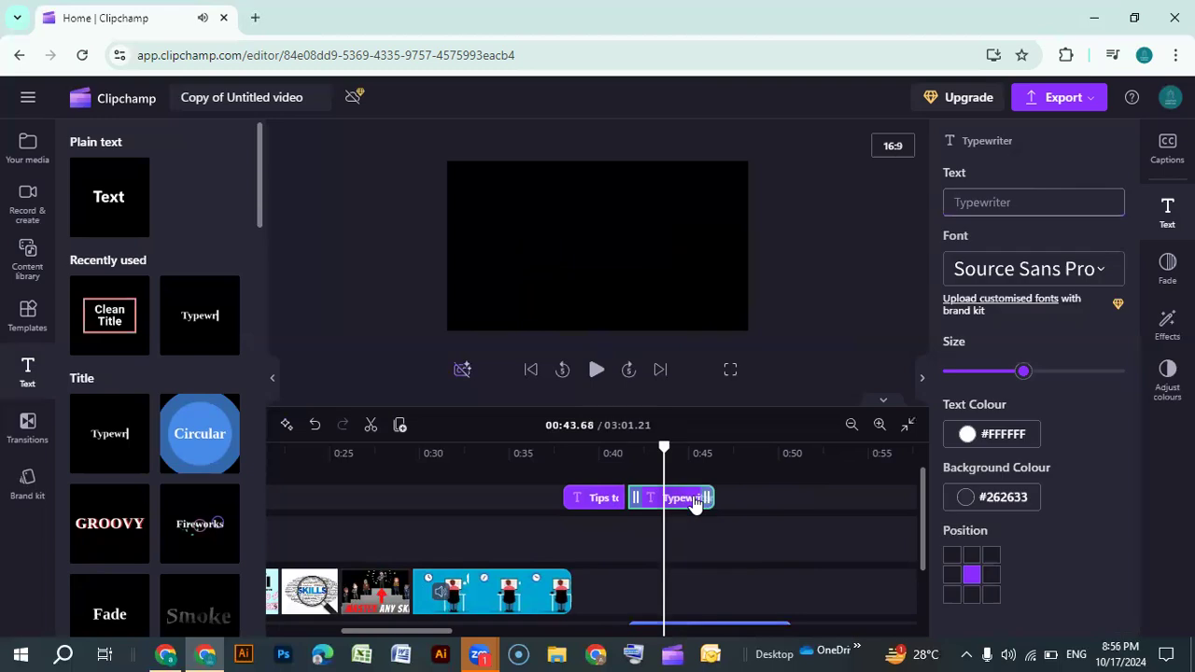
{"action": "left_click", "coordinate": [1031, 202]}
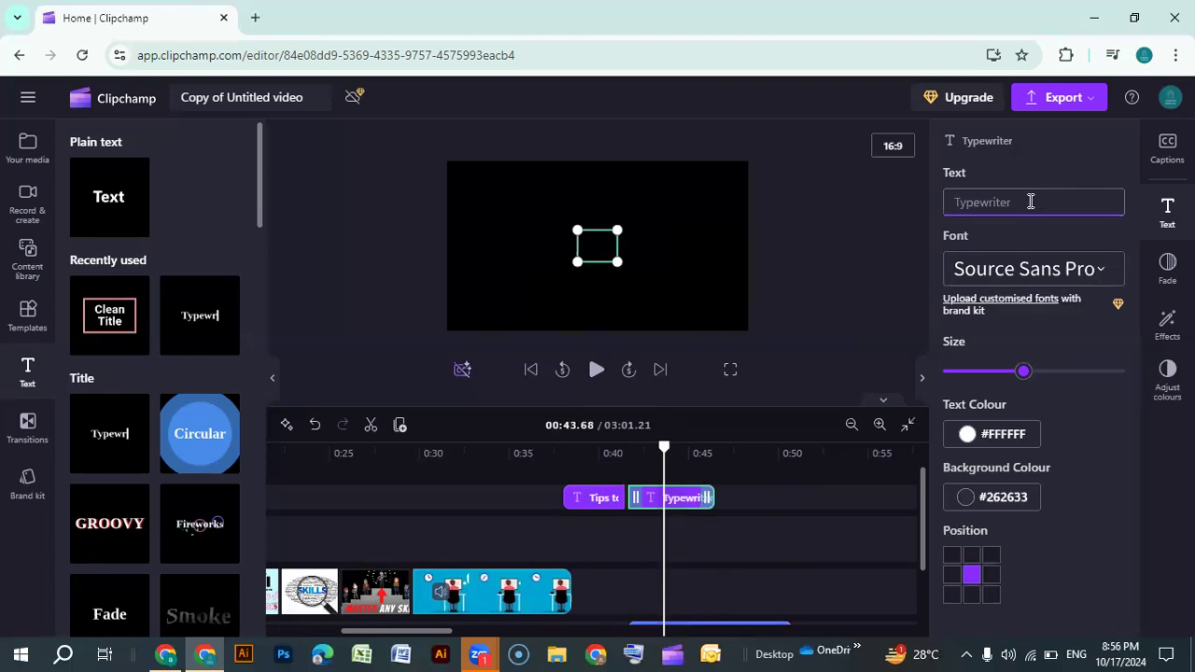
{"action": "type", "text": "1"}
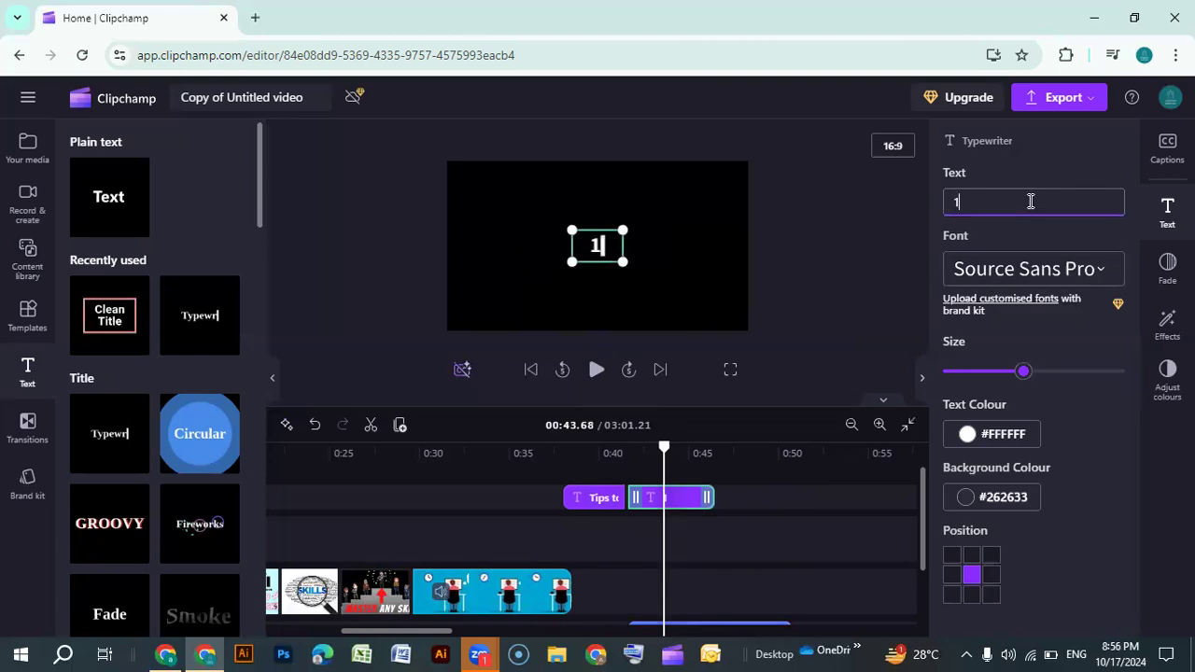
{"action": "type", "text": "- Set"}
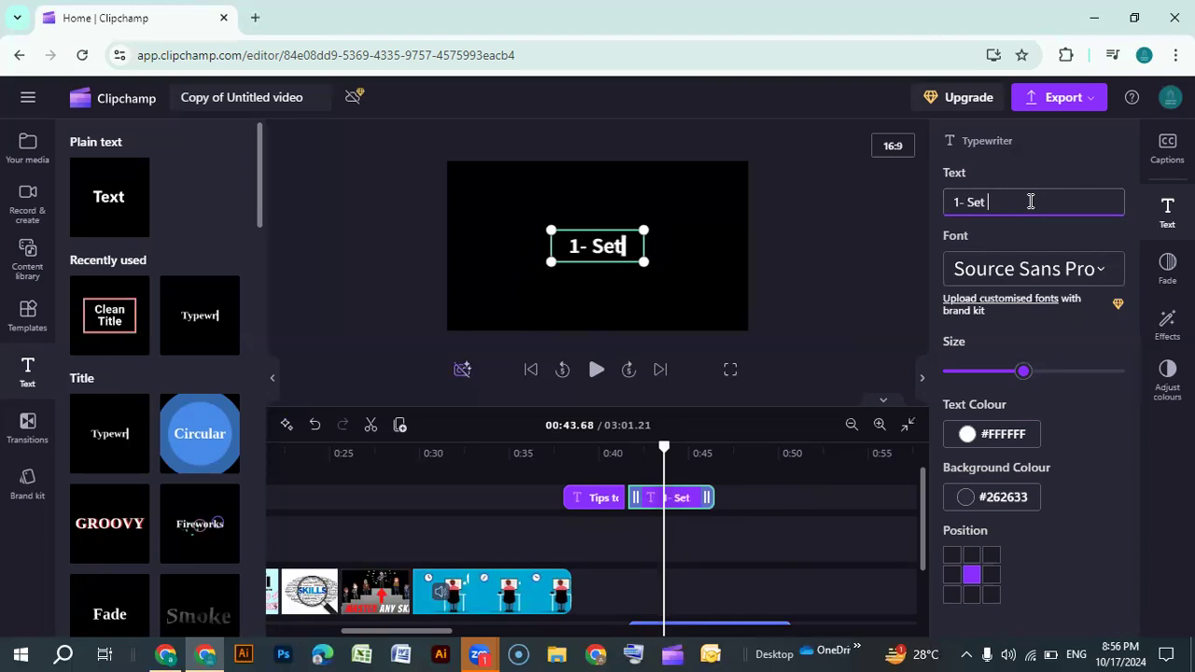
{"action": "type", "text": " a Goa"}
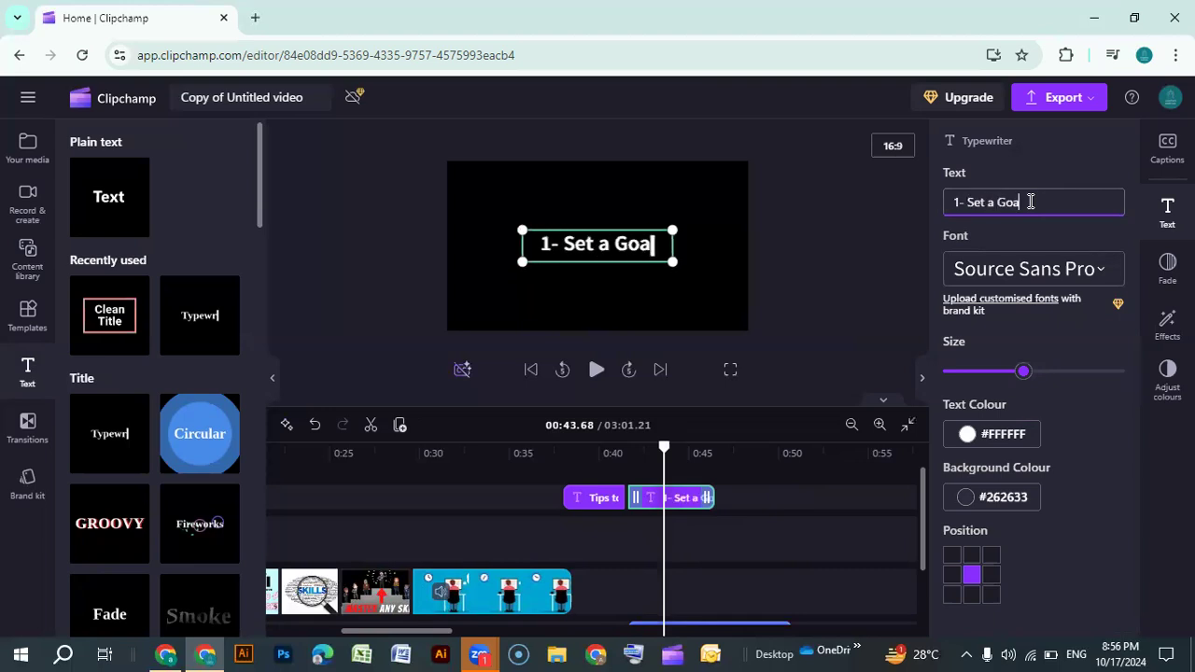
{"action": "type", "text": "l"}
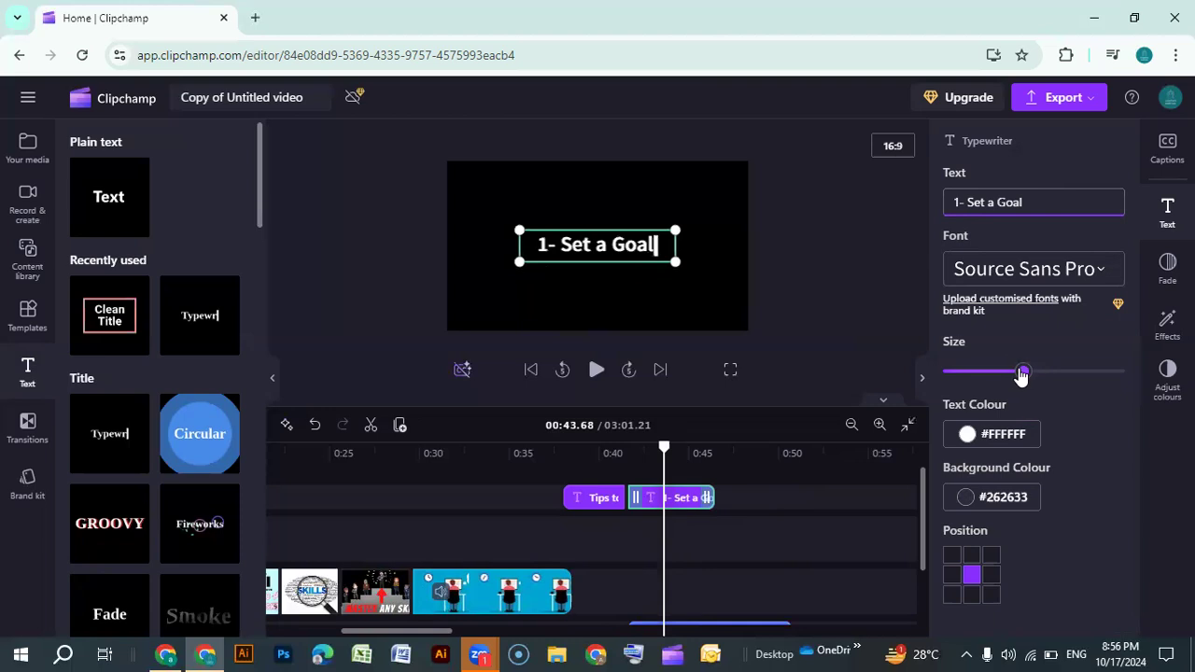
Enlarge the "1- Set a Goal" text size and preview the title playback
{"action": "left_click_drag", "start_coordinate": [1026, 373], "coordinate": [1058, 372]}
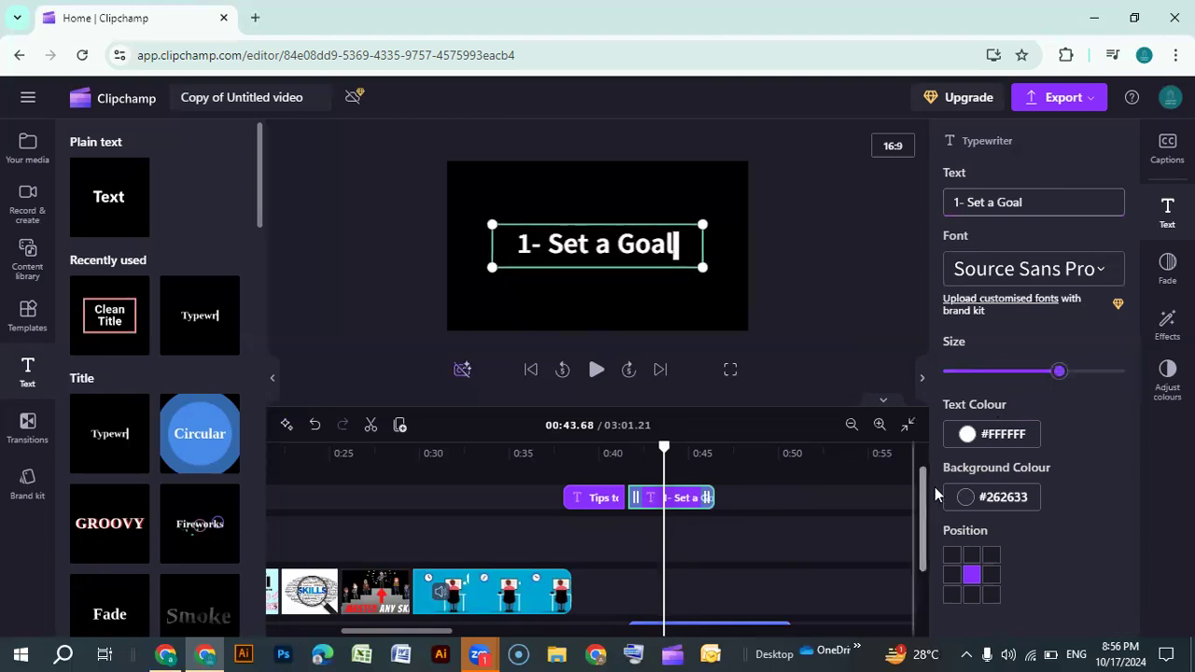
{"action": "left_click", "coordinate": [921, 378]}
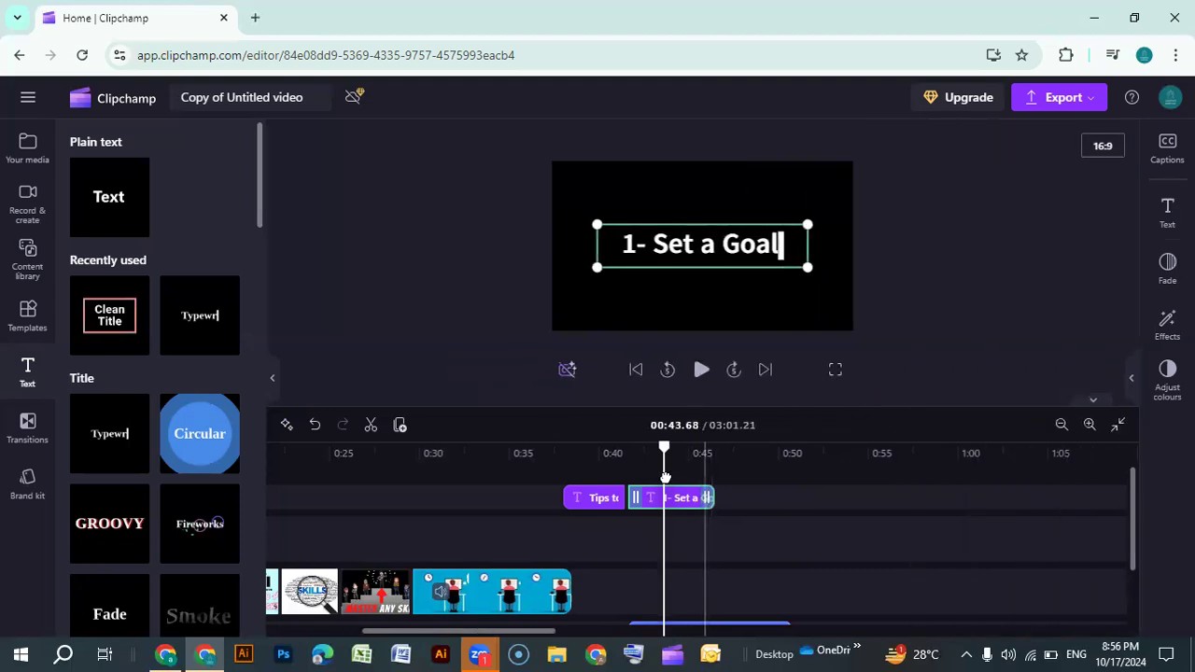
{"action": "scroll", "coordinate": [681, 509], "scroll_direction": "down", "scroll_amount": 2}
{"action": "scroll", "coordinate": [678, 551], "scroll_direction": "up", "scroll_amount": 2}
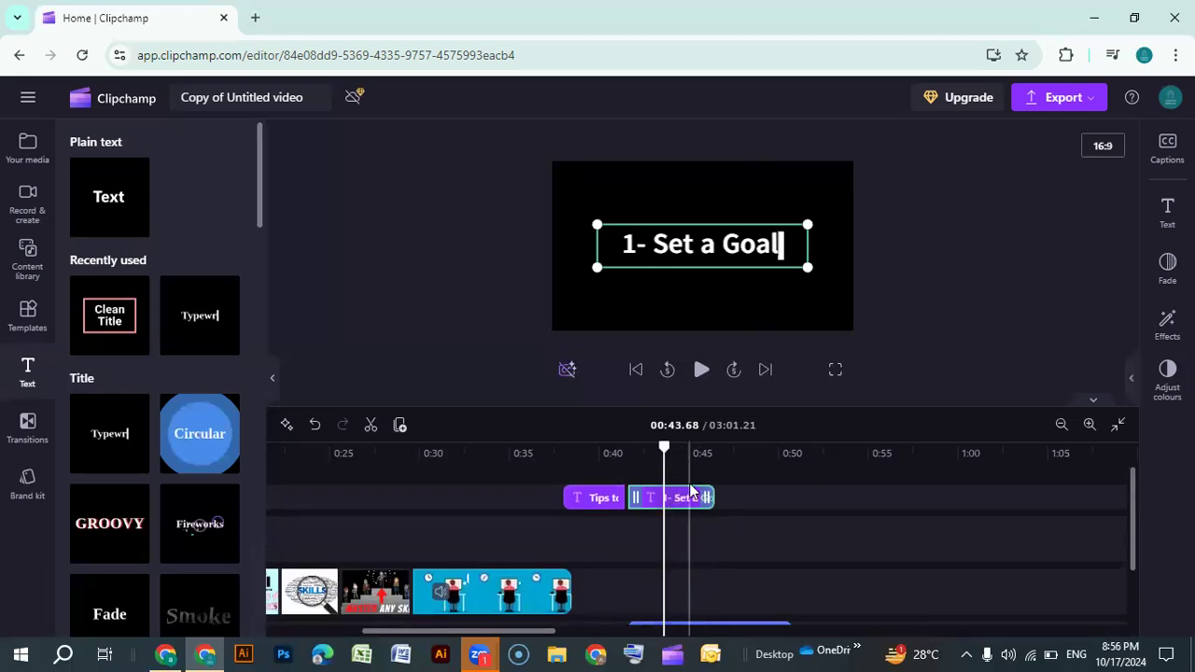
{"action": "left_click", "coordinate": [618, 468]}
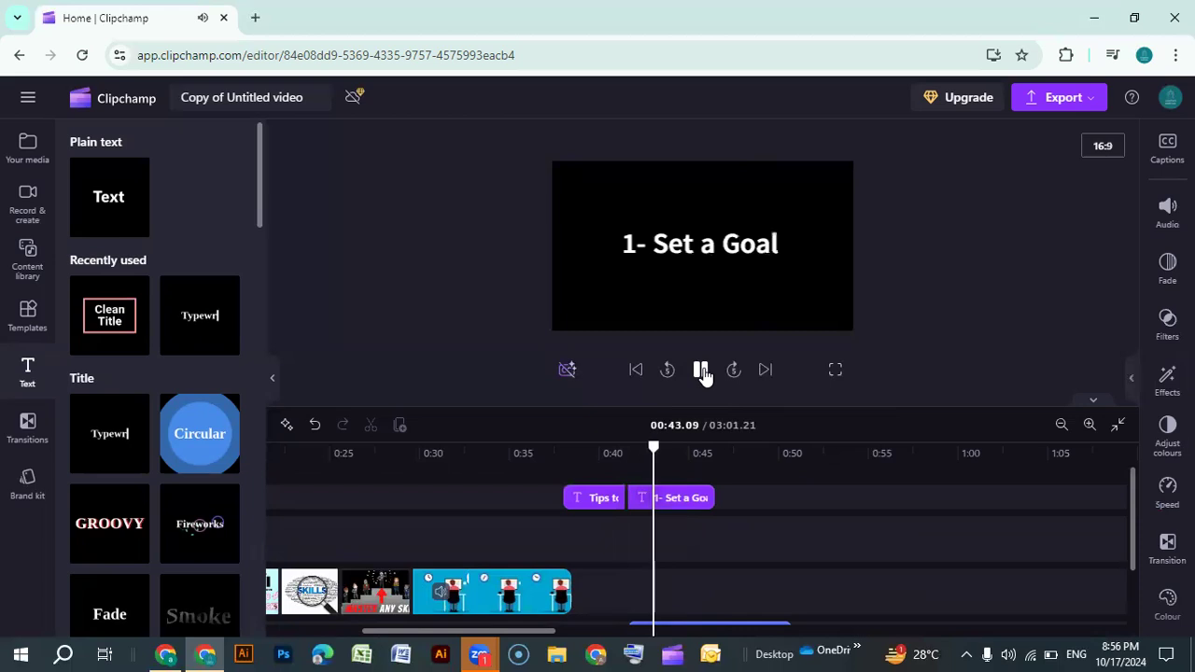
{"action": "left_click", "coordinate": [702, 372]}
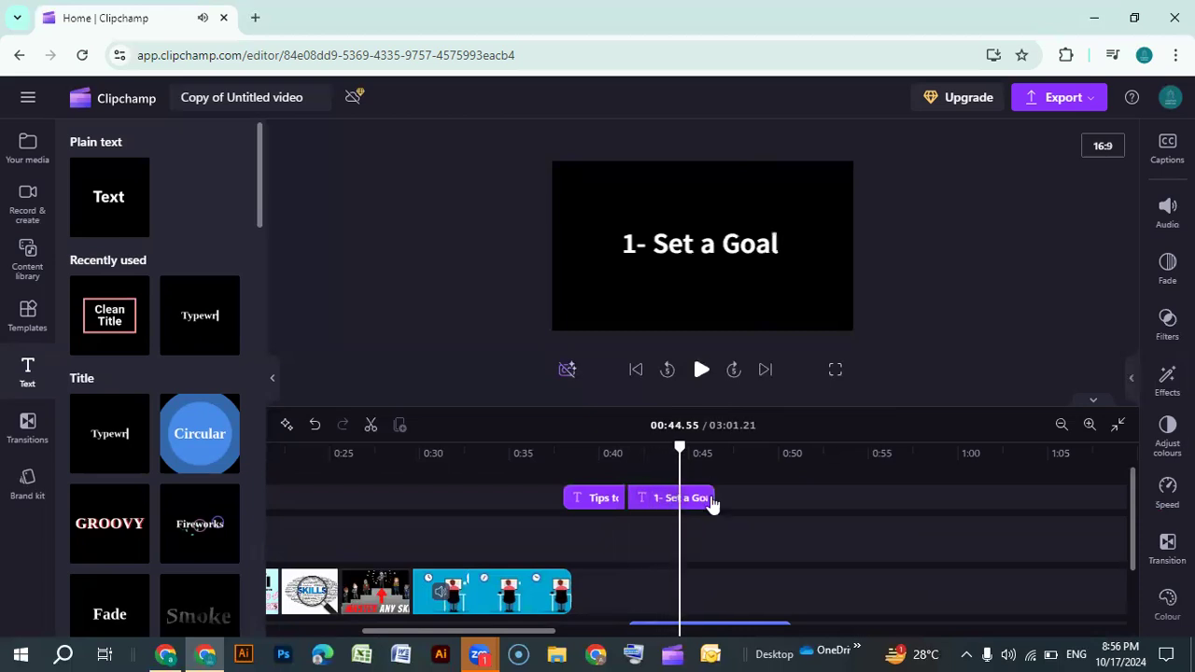
Trim the ends of the "1- Set a Goal" clip and the keyboard typing sound to about 0:44.5
{"action": "left_click_drag", "start_coordinate": [710, 498], "coordinate": [669, 496]}
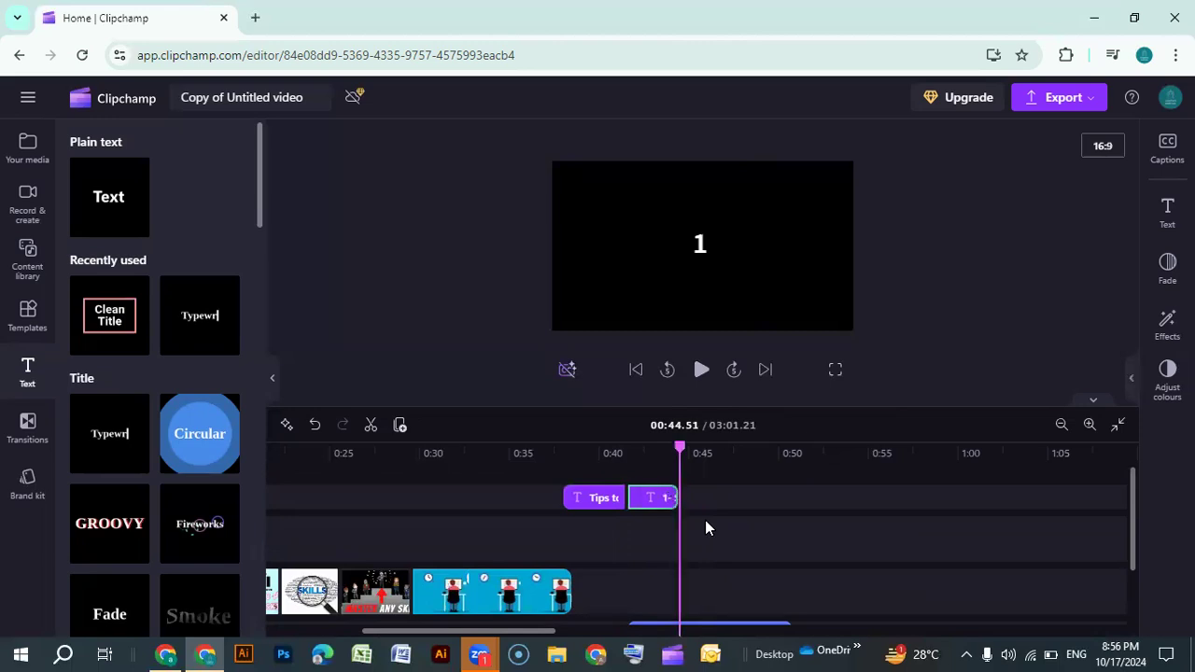
{"action": "scroll", "coordinate": [706, 529], "scroll_direction": "down", "scroll_amount": 2}
{"action": "left_click", "coordinate": [784, 560]}
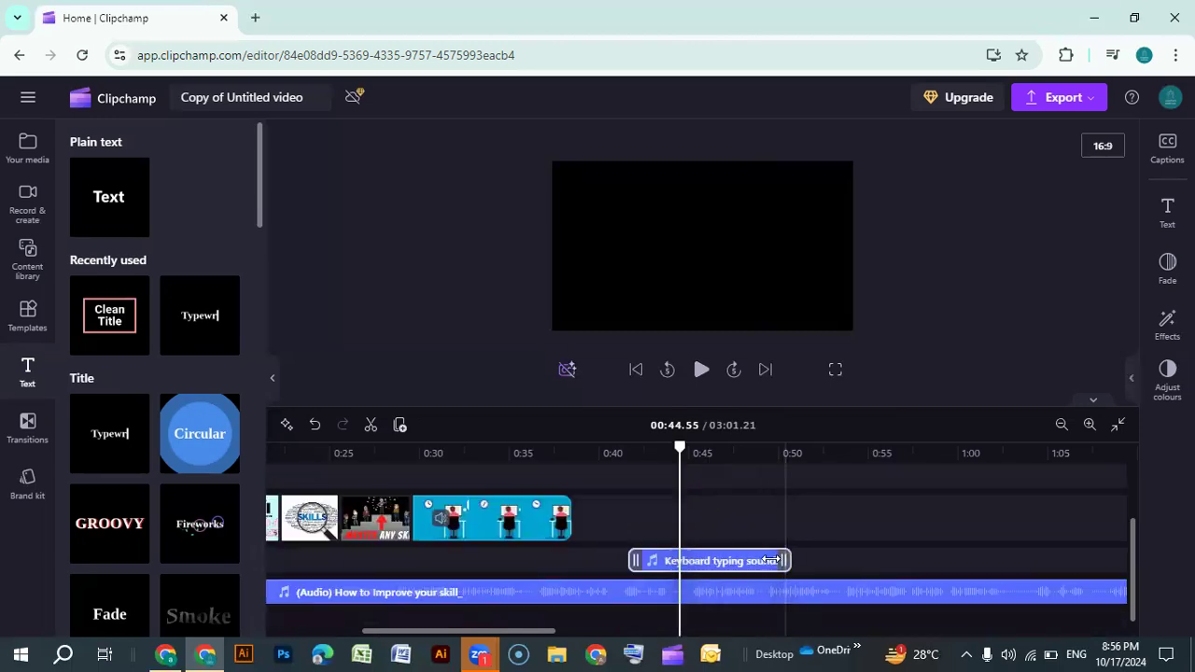
{"action": "left_click_drag", "start_coordinate": [771, 560], "coordinate": [668, 558]}
Preview playback from about 0:41 through the typing title
{"action": "scroll", "coordinate": [670, 540], "scroll_direction": "up", "scroll_amount": 2}
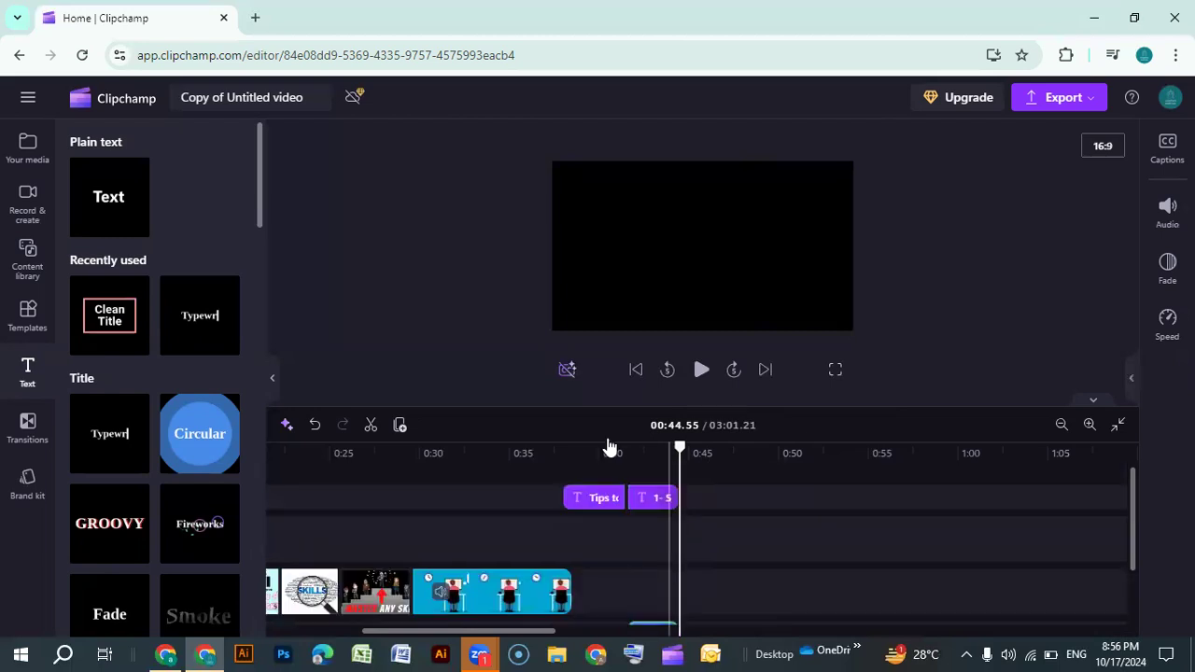
{"action": "left_click", "coordinate": [619, 469]}
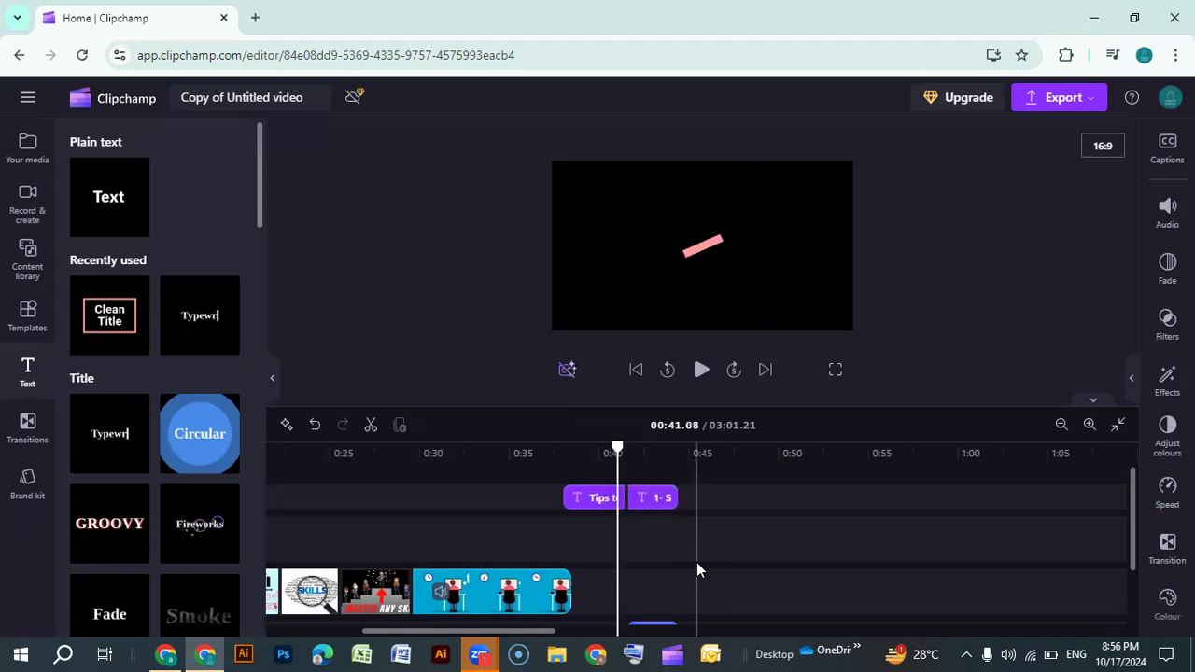
{"action": "left_click", "coordinate": [700, 371]}
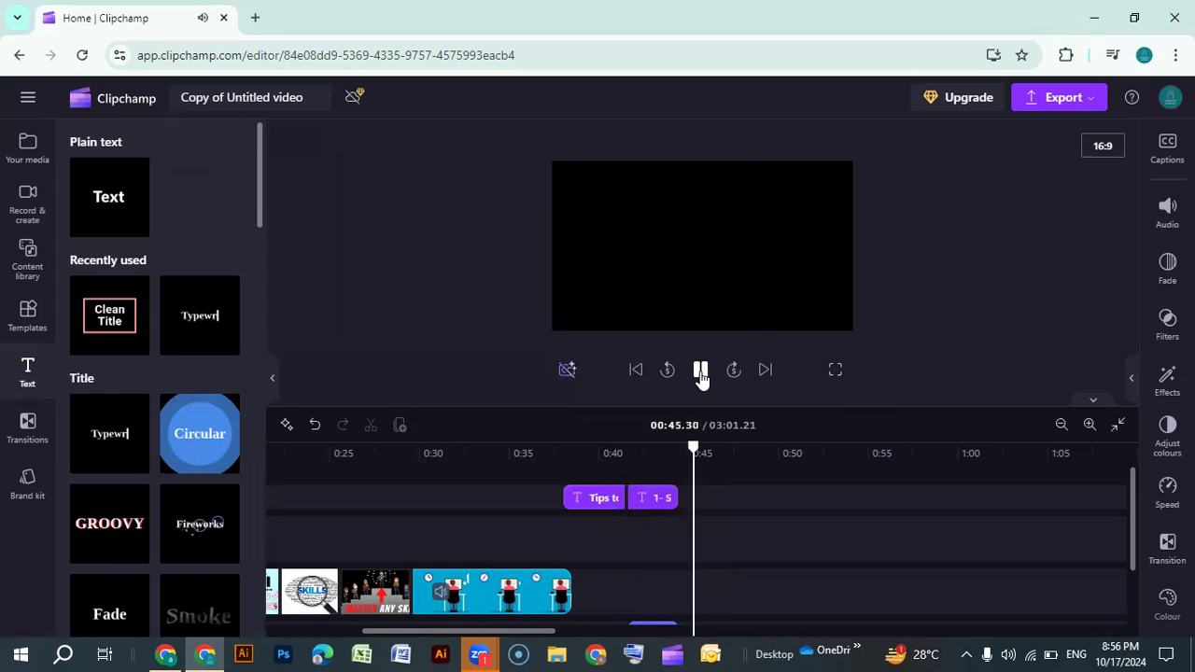
{"action": "left_click", "coordinate": [700, 372]}
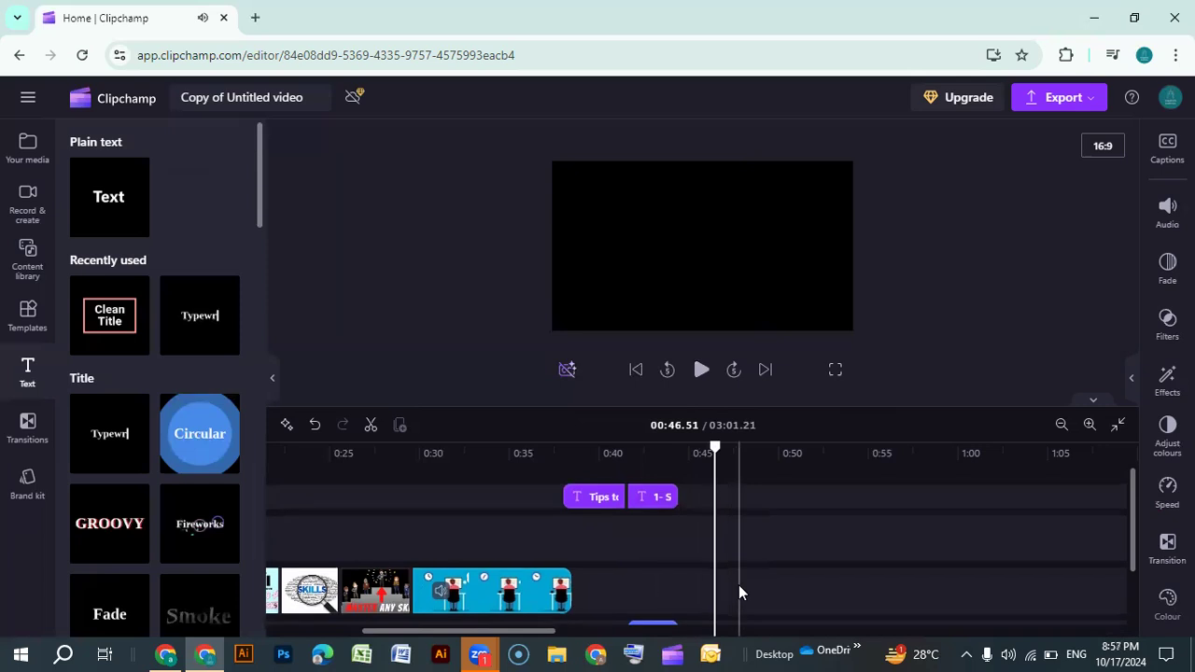
Split the narration audio at about 0:44.5 and delete the part after it
{"action": "scroll", "coordinate": [739, 591], "scroll_direction": "down", "scroll_amount": 1}
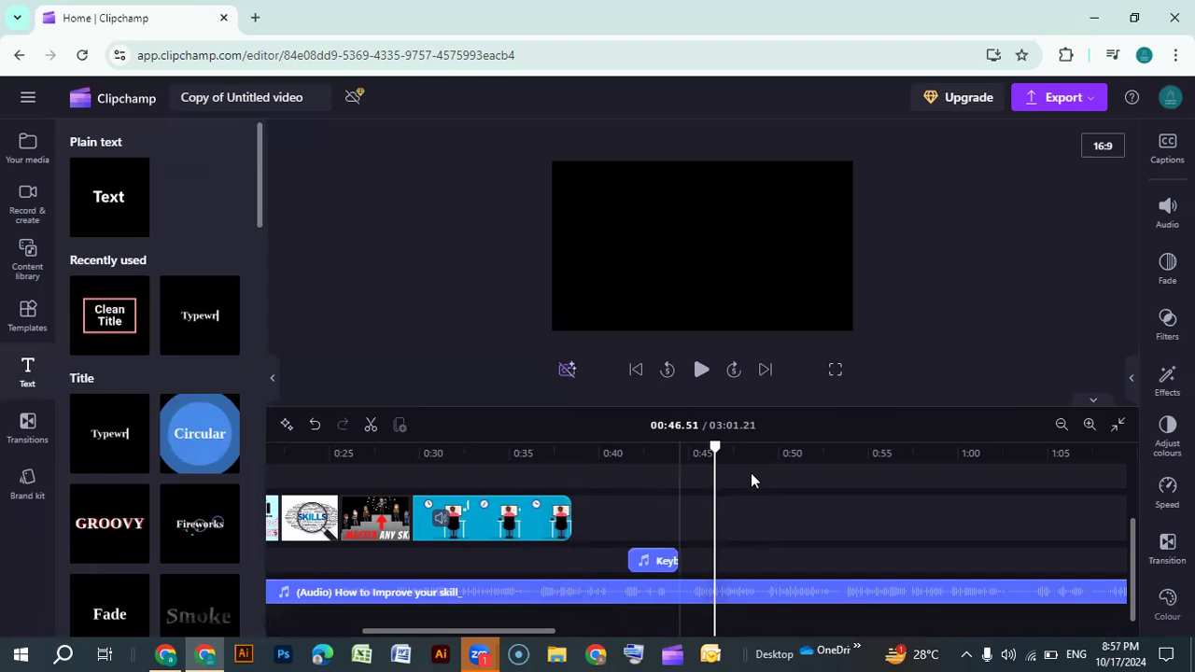
{"action": "scroll", "coordinate": [749, 520], "scroll_direction": "up", "scroll_amount": 2}
{"action": "scroll", "coordinate": [749, 522], "scroll_direction": "down", "scroll_amount": 1}
{"action": "scroll", "coordinate": [749, 522], "scroll_direction": "down", "scroll_amount": 1}
{"action": "left_click_drag", "start_coordinate": [712, 449], "coordinate": [679, 447]}
{"action": "right_click", "coordinate": [679, 452]}
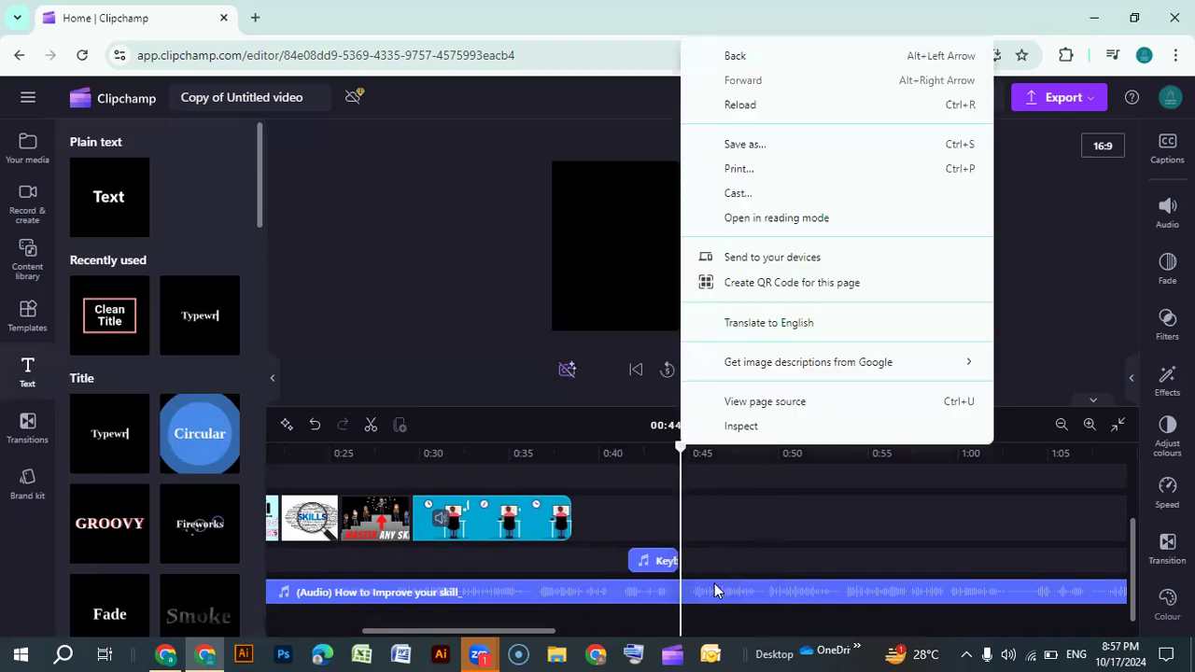
{"action": "left_click", "coordinate": [714, 590]}
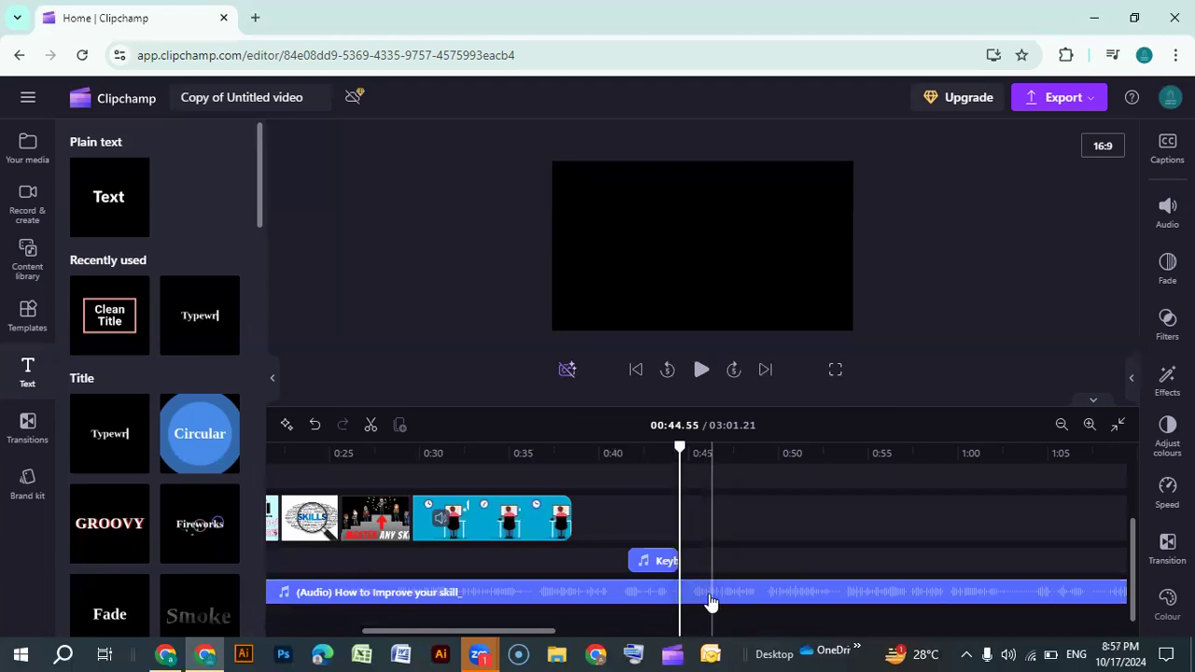
{"action": "left_click", "coordinate": [710, 603]}
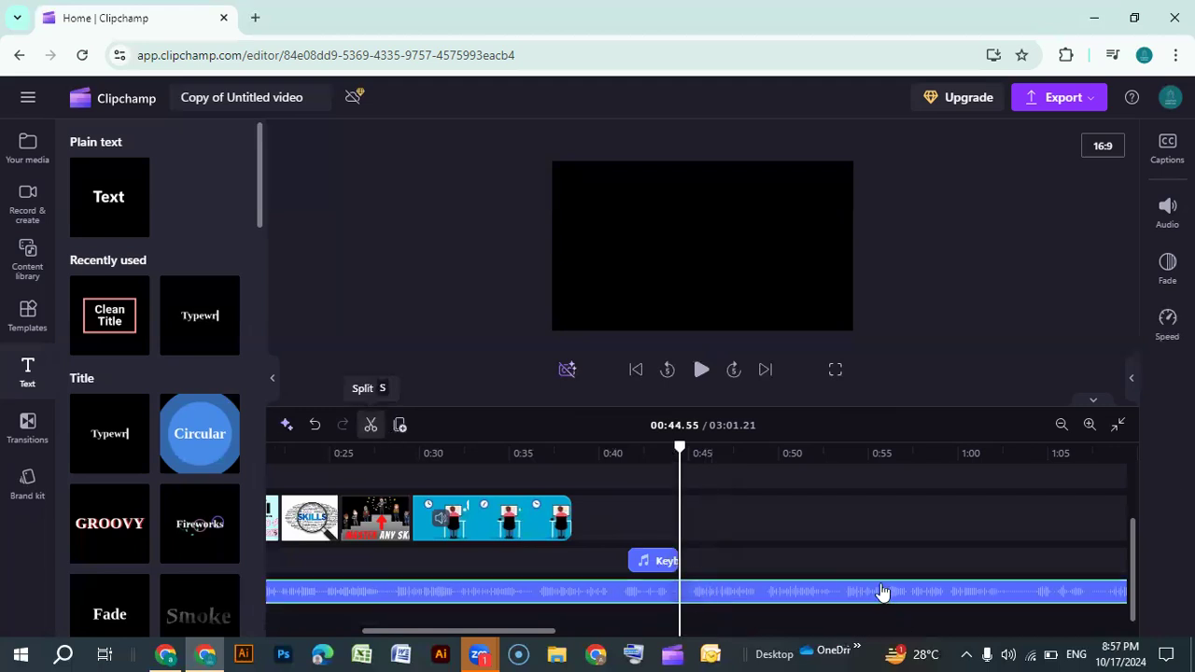
{"action": "key", "text": "Delete"}
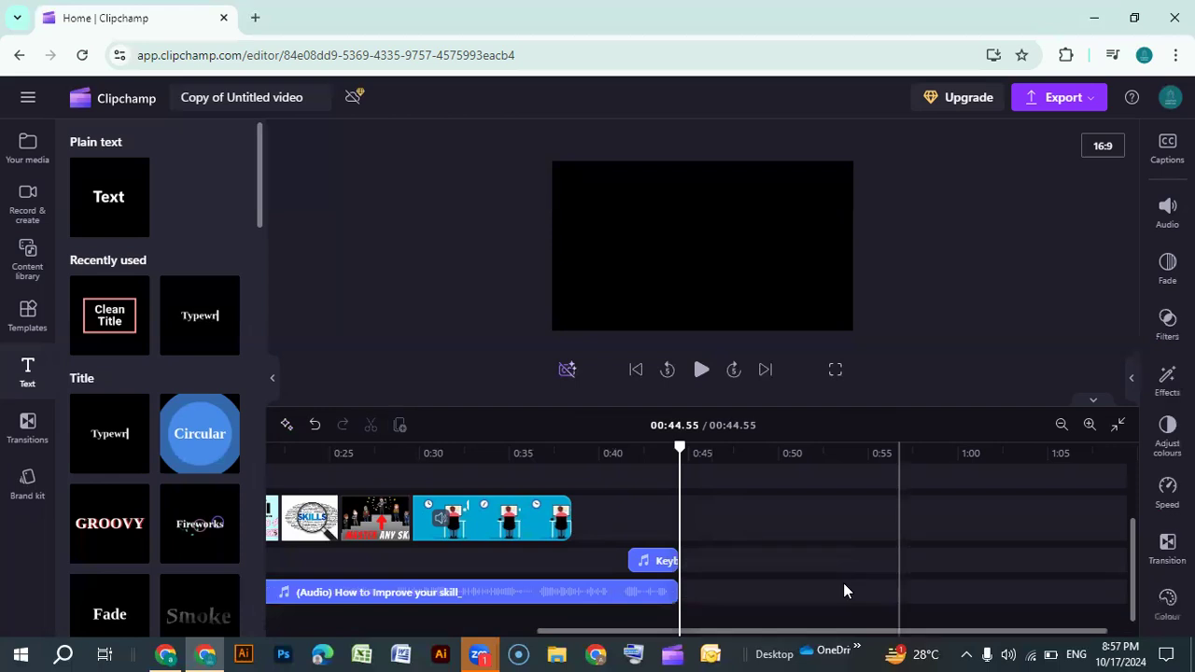
Preview playback from about 0:07 across the end of the intro and the first image slides
{"action": "left_click_drag", "start_coordinate": [835, 633], "coordinate": [416, 651]}
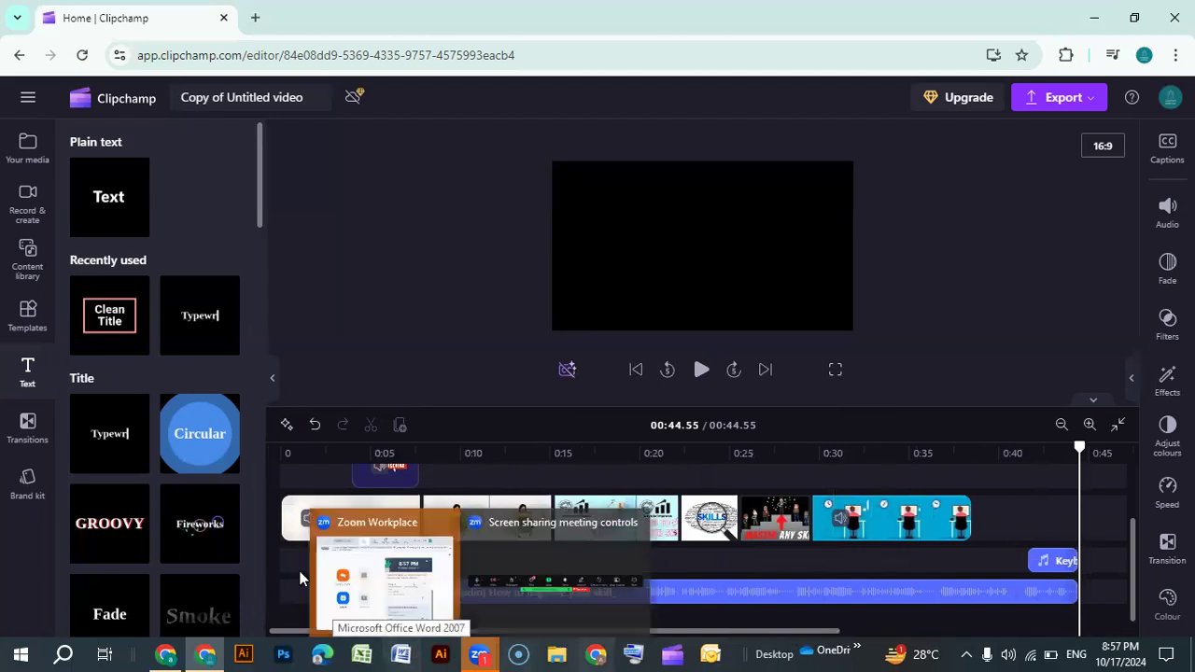
{"action": "left_click", "coordinate": [1091, 425]}
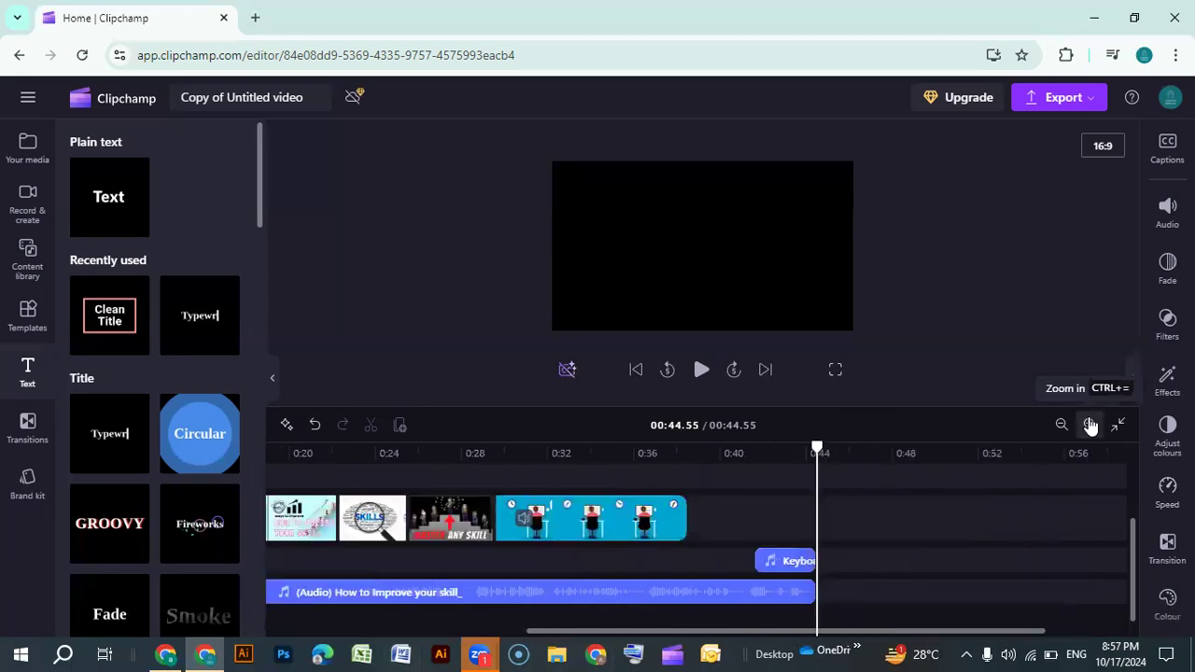
{"action": "left_click_drag", "start_coordinate": [844, 633], "coordinate": [470, 606]}
{"action": "right_click", "coordinate": [416, 591]}
{"action": "right_click", "coordinate": [417, 592]}
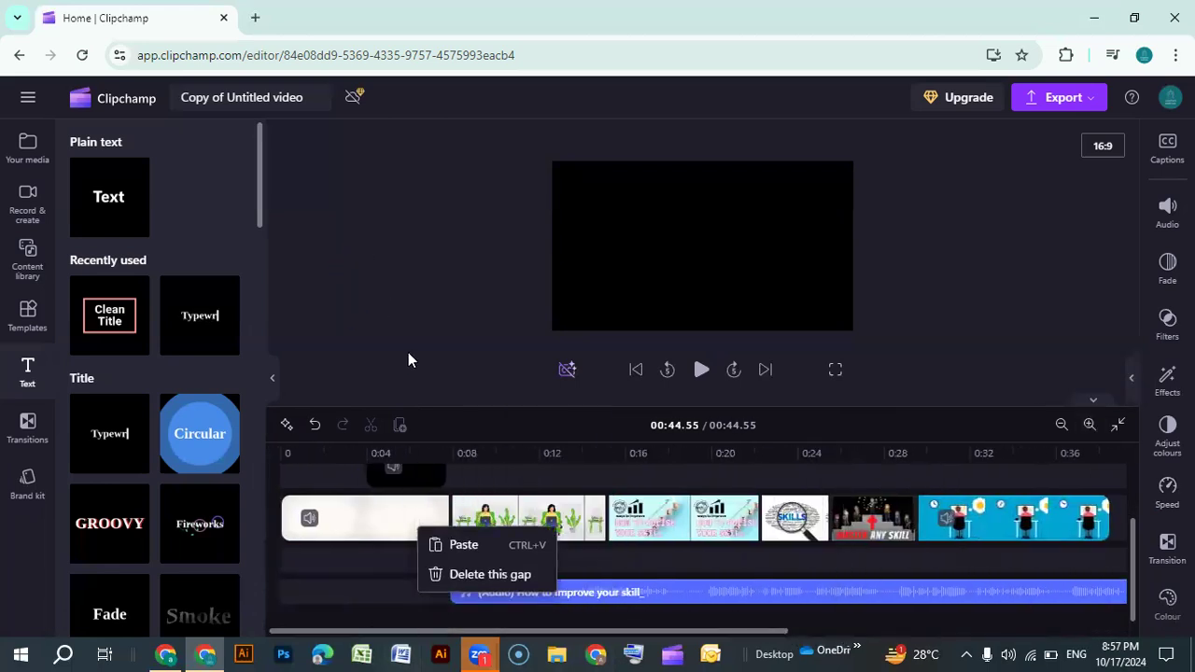
{"action": "left_click", "coordinate": [569, 518]}
{"action": "scroll", "coordinate": [604, 549], "scroll_direction": "up", "scroll_amount": 1}
{"action": "scroll", "coordinate": [597, 551], "scroll_direction": "down", "scroll_amount": 1}
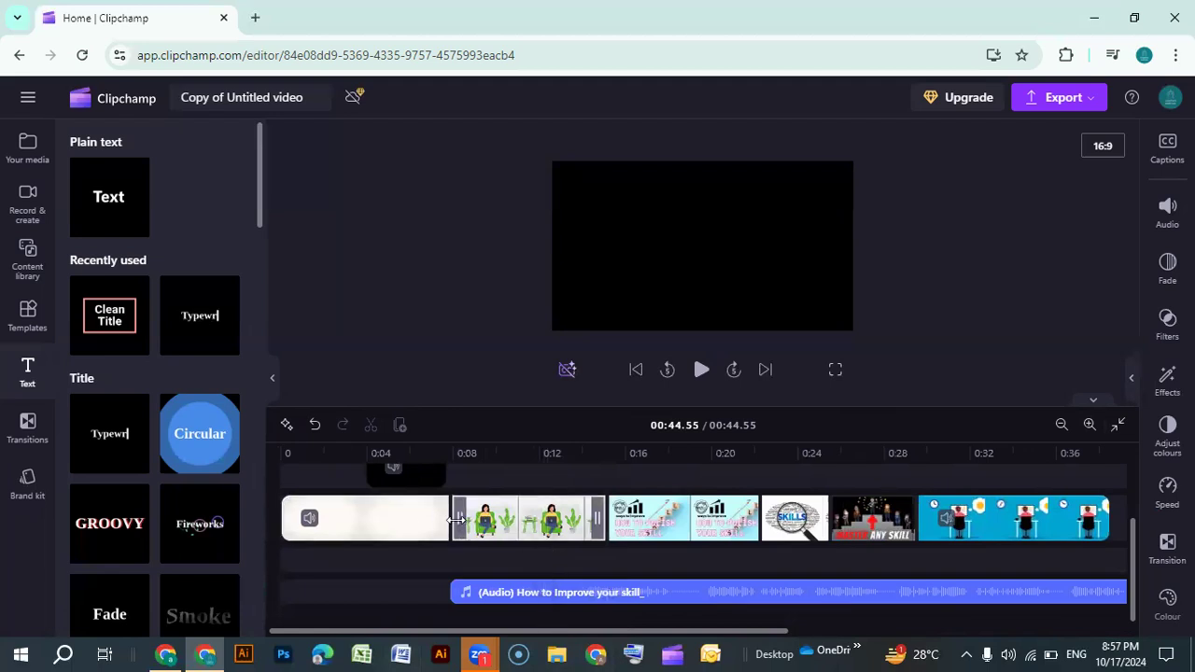
{"action": "mouse_move", "coordinate": [449, 521]}
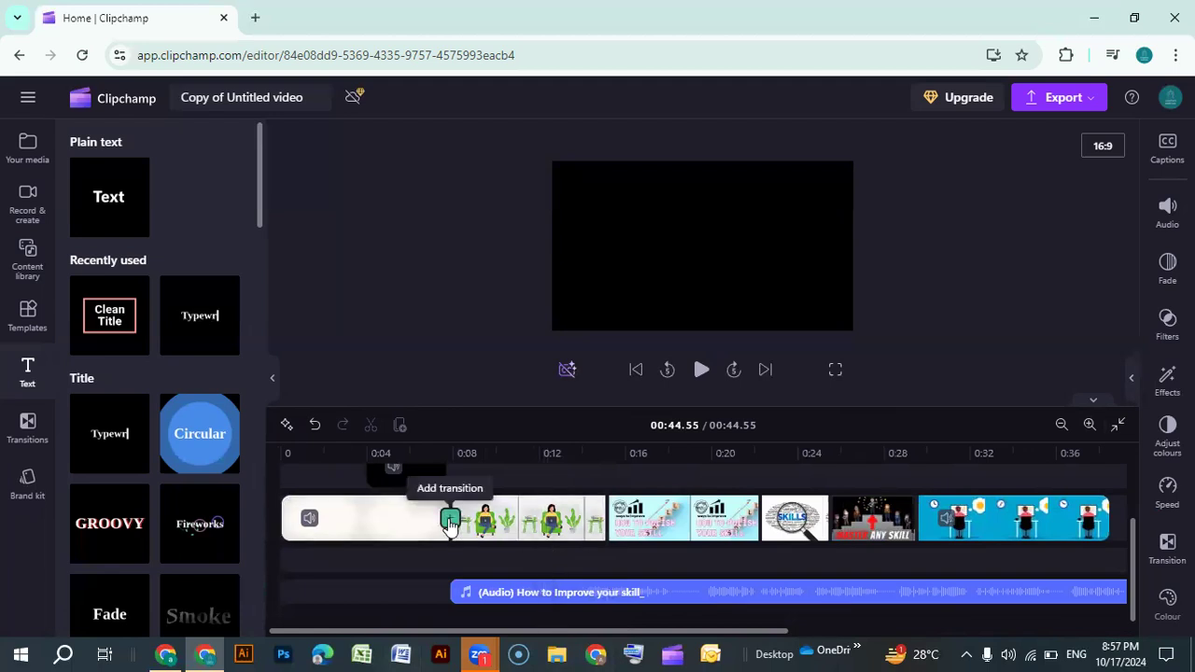
{"action": "left_click", "coordinate": [443, 474]}
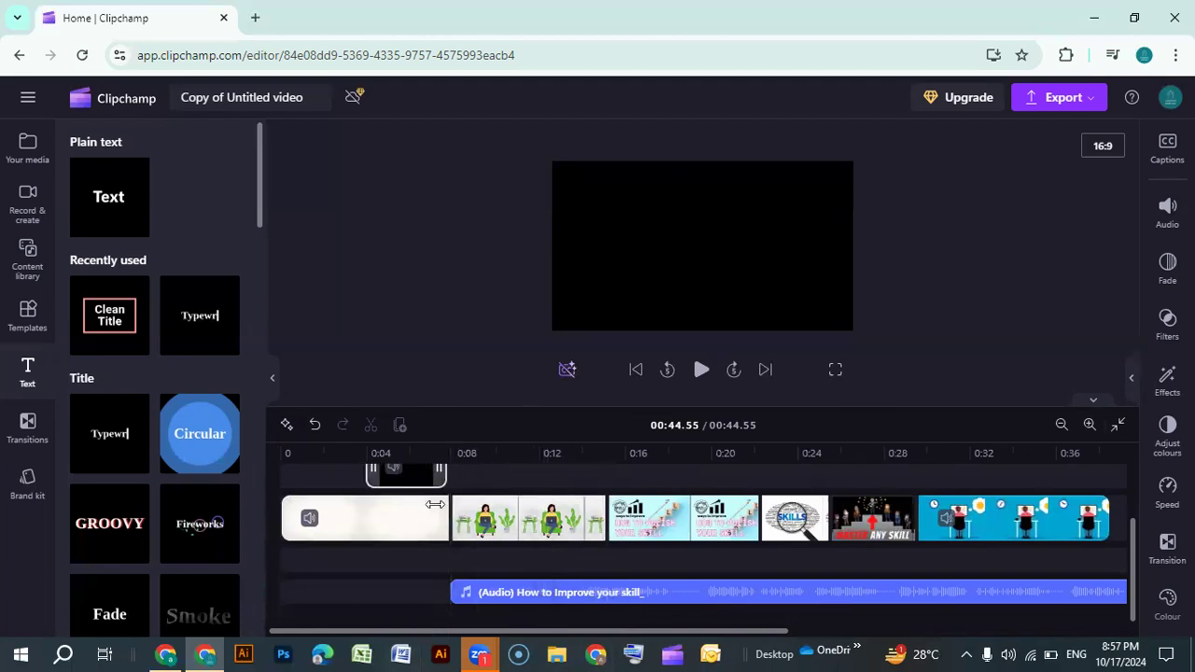
{"action": "scroll", "coordinate": [435, 504], "scroll_direction": "up", "scroll_amount": 2}
{"action": "left_click_drag", "start_coordinate": [418, 505], "coordinate": [432, 504]}
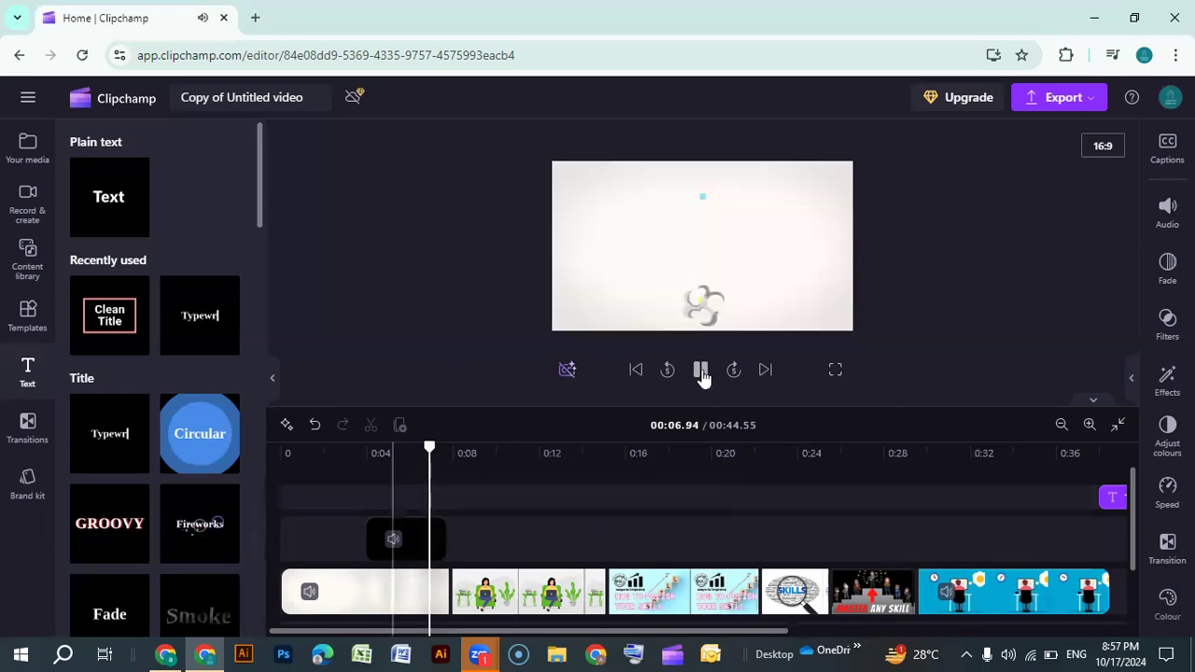
{"action": "left_click", "coordinate": [701, 371]}
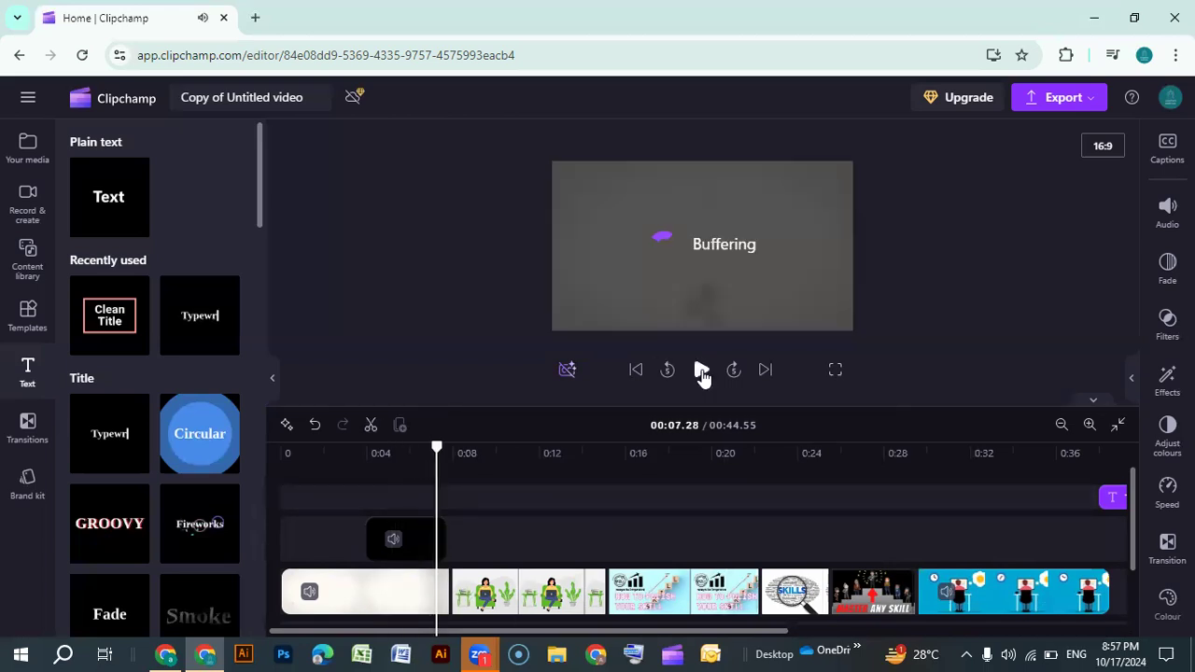
{"action": "left_click", "coordinate": [701, 372]}
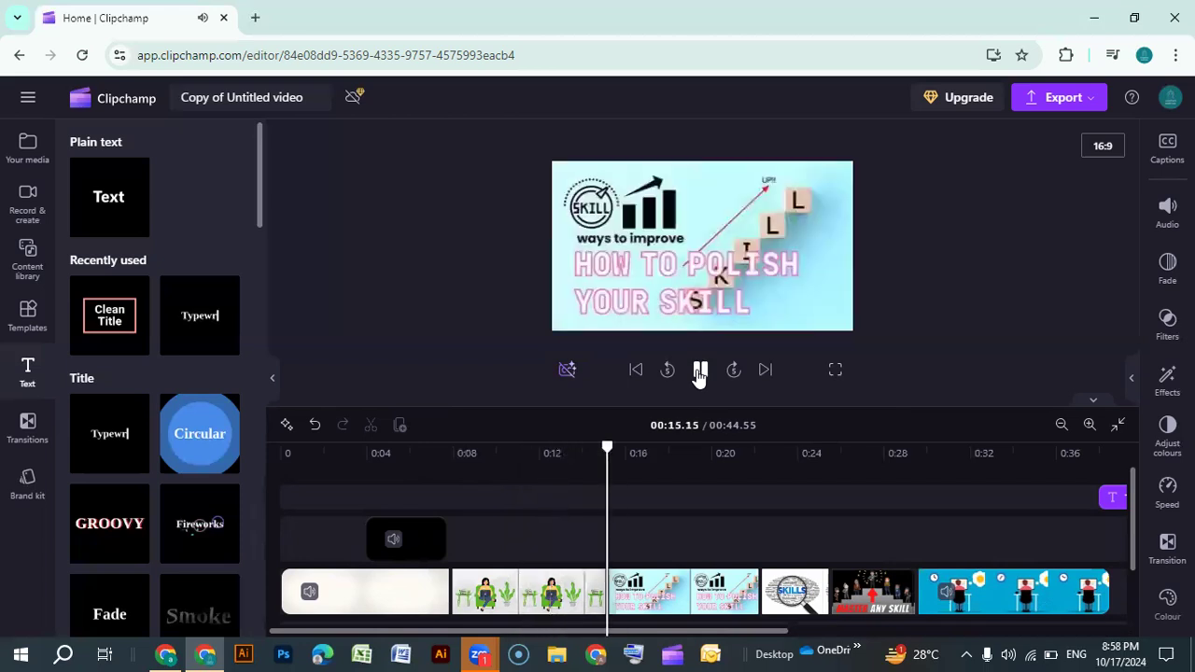
{"action": "left_click", "coordinate": [699, 372]}
Add a Tiles transition between the intro clip and the first image slide
{"action": "scroll", "coordinate": [528, 602], "scroll_direction": "down", "scroll_amount": 2}
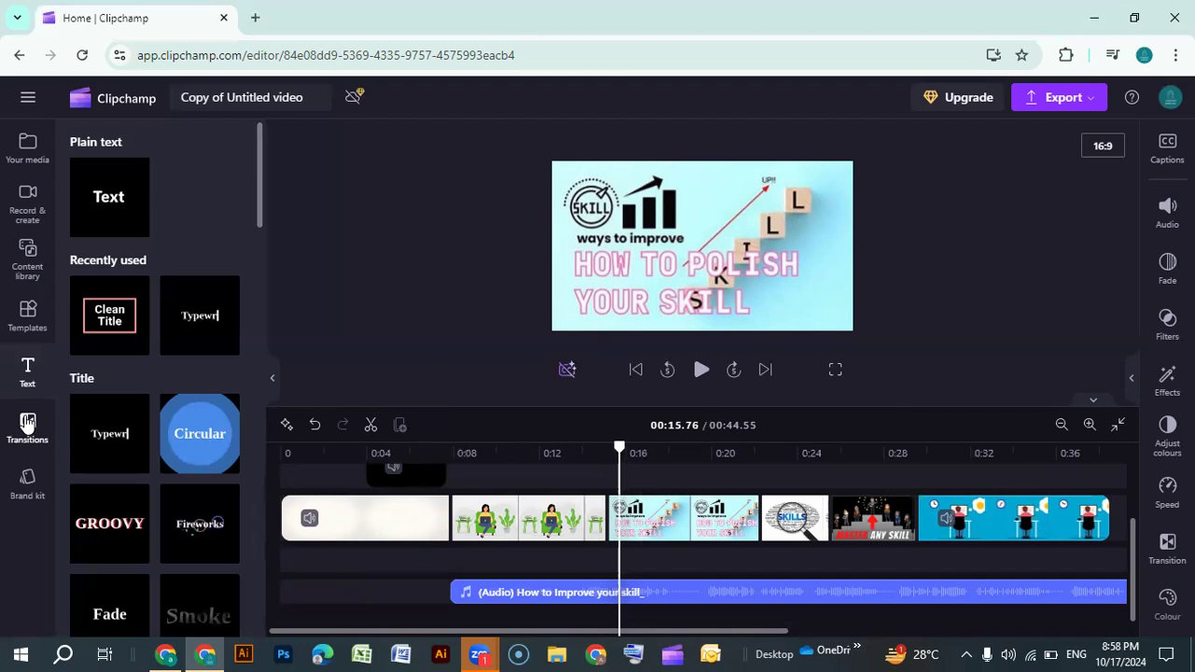
{"action": "left_click", "coordinate": [28, 422]}
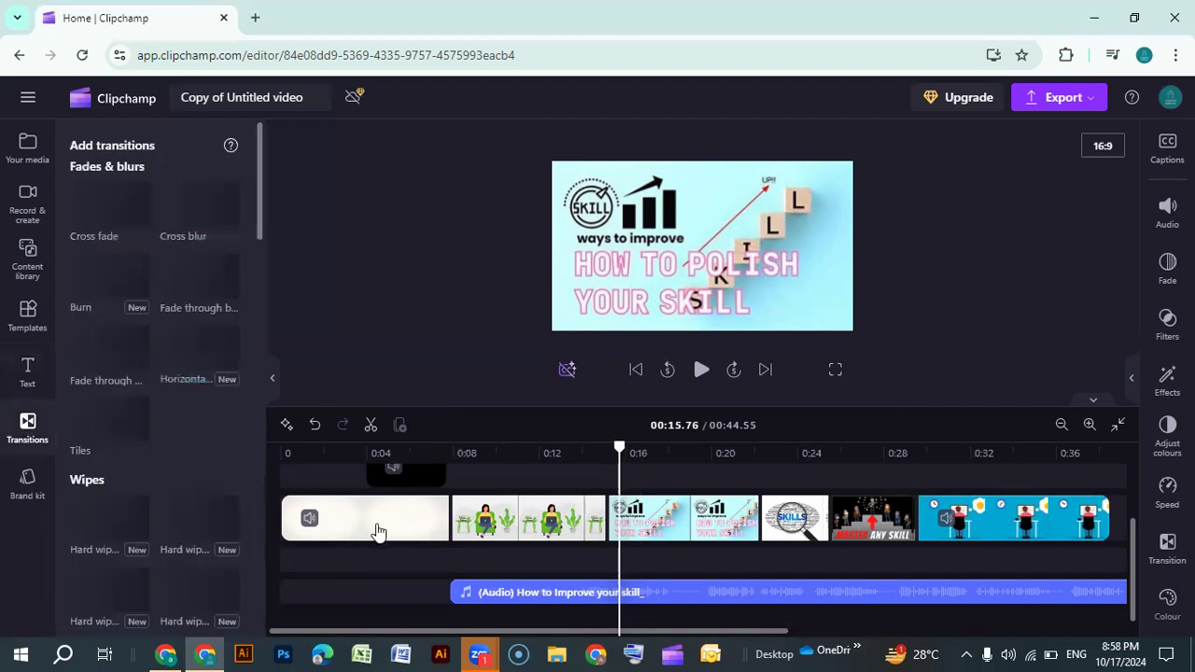
{"action": "left_click", "coordinate": [447, 519]}
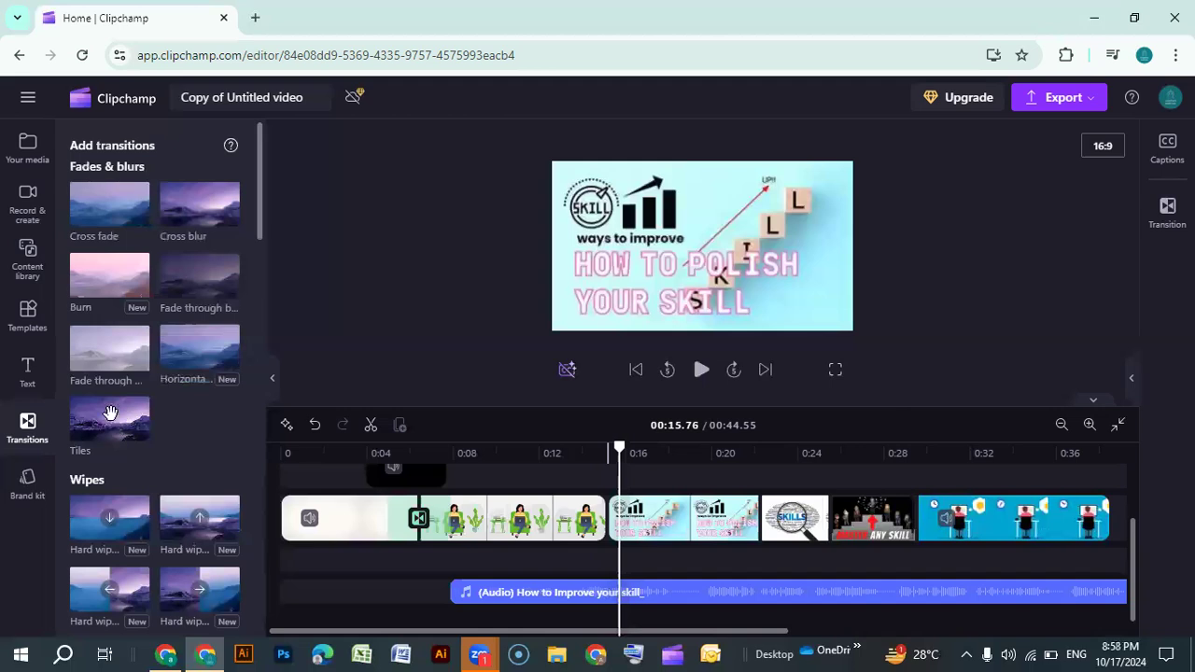
{"action": "left_click_drag", "start_coordinate": [112, 413], "coordinate": [417, 520]}
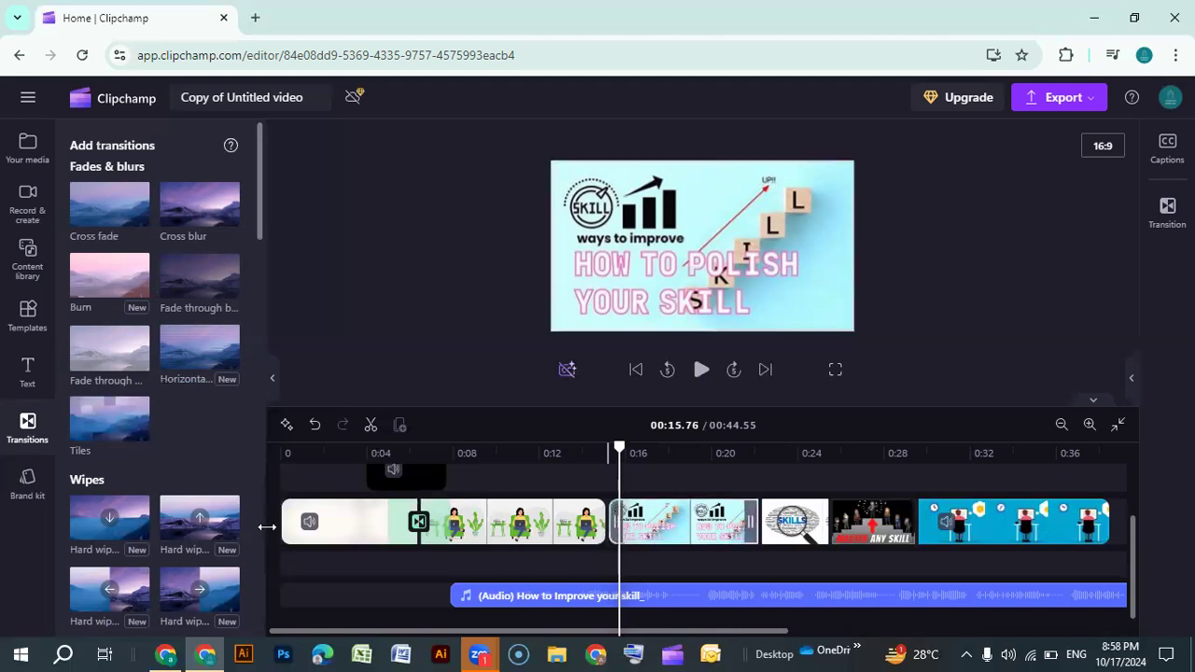
Add a Reveal transition between the first and second image slides
{"action": "scroll", "coordinate": [168, 532], "scroll_direction": "down", "scroll_amount": 5}
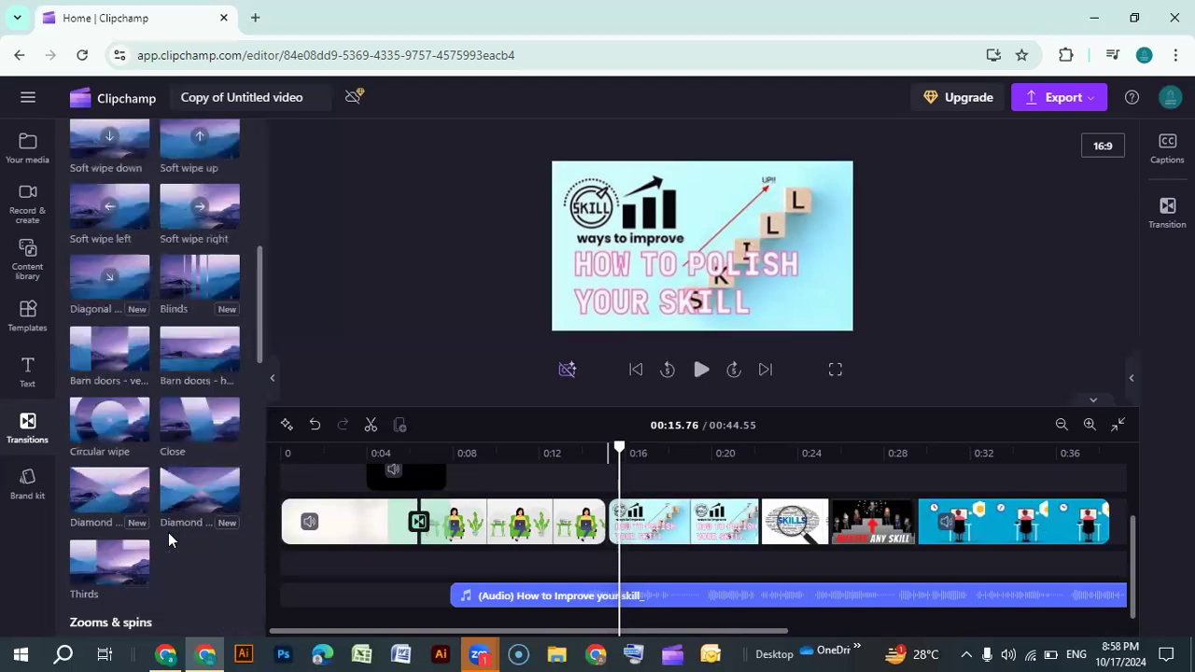
{"action": "scroll", "coordinate": [168, 532], "scroll_direction": "down", "scroll_amount": 5}
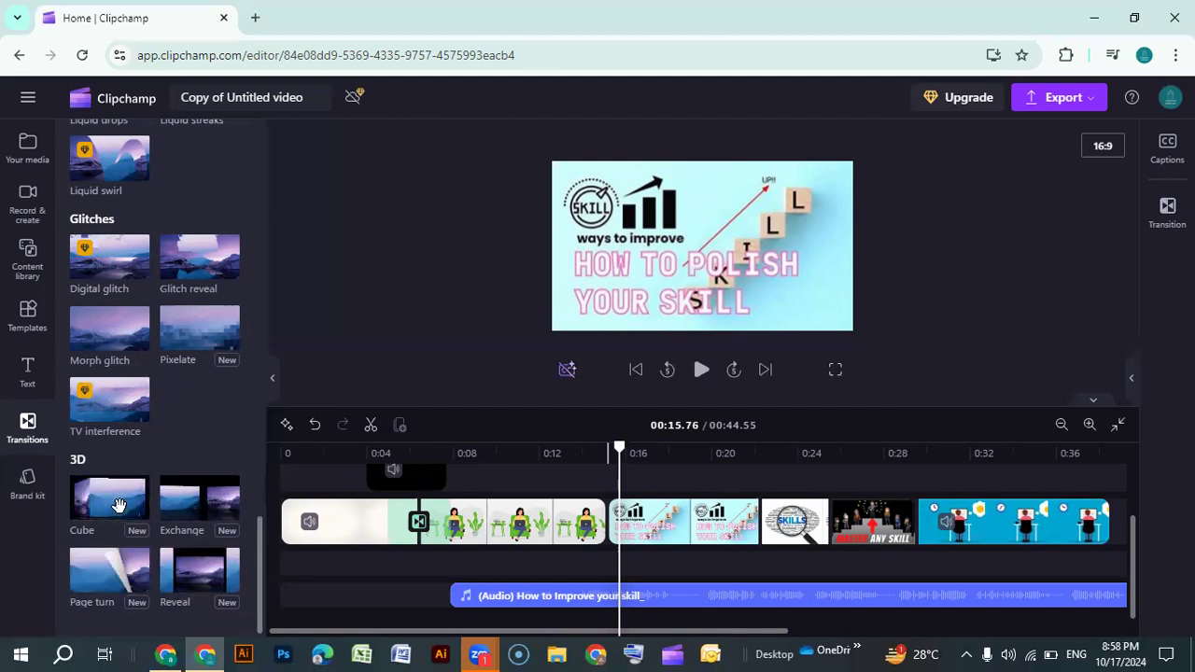
{"action": "mouse_move", "coordinate": [210, 567]}
{"action": "left_mouse_down"}
{"action": "mouse_move", "coordinate": [335, 576]}
{"action": "mouse_move", "coordinate": [607, 516]}
{"action": "mouse_move", "coordinate": [594, 560]}
{"action": "left_mouse_up"}
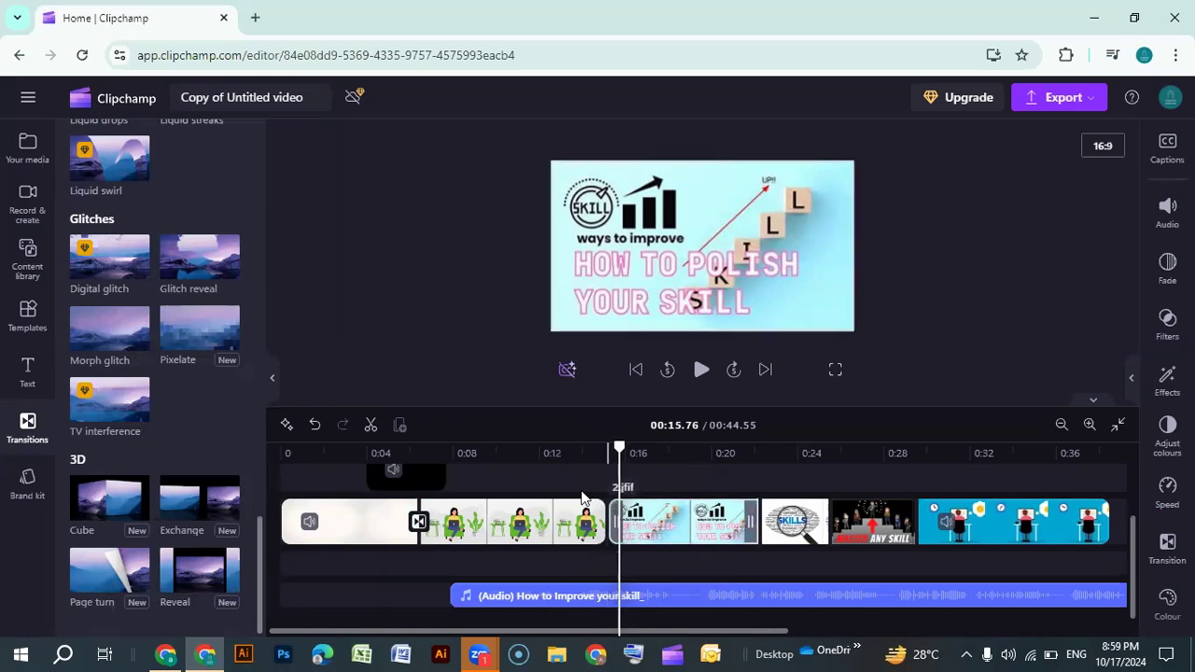
{"action": "left_click_drag", "start_coordinate": [585, 531], "coordinate": [606, 531]}
{"action": "right_click", "coordinate": [606, 531]}
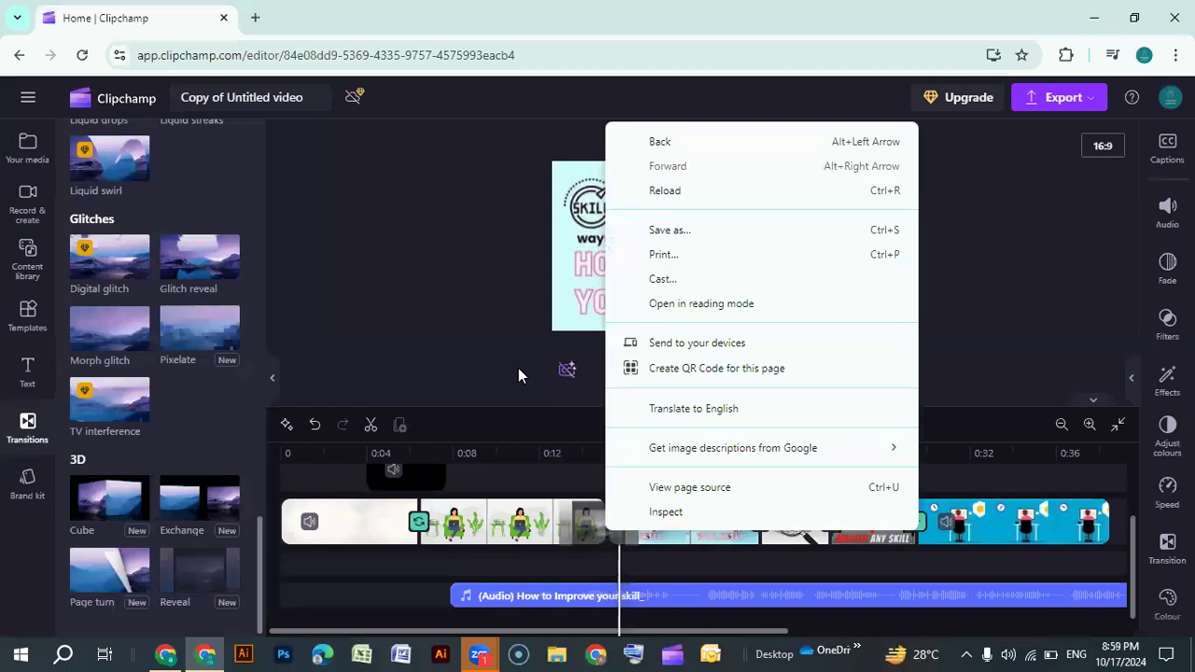
{"action": "left_click", "coordinate": [694, 519]}
{"action": "left_click", "coordinate": [688, 519]}
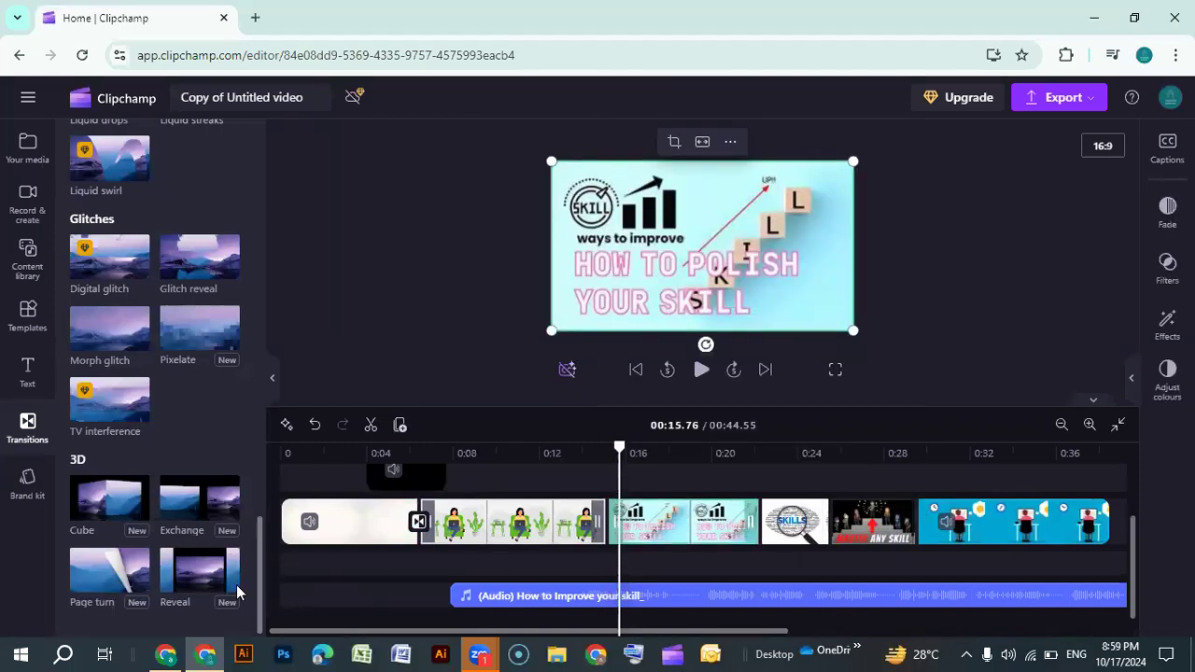
{"action": "left_click_drag", "start_coordinate": [203, 581], "coordinate": [607, 537]}
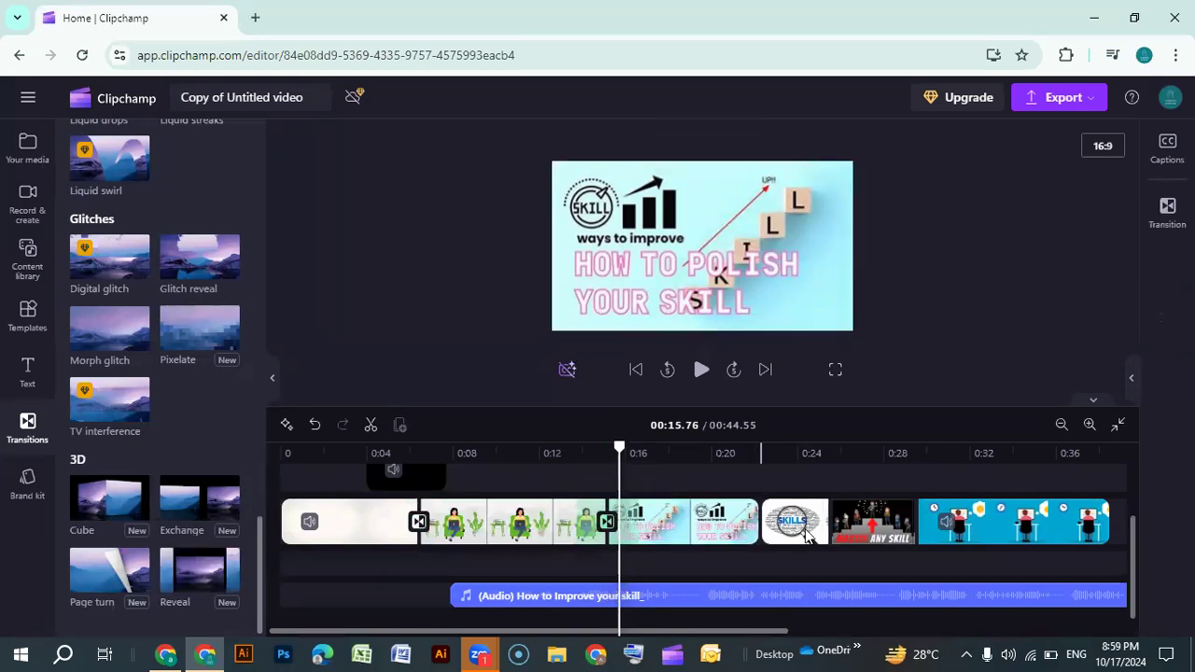
Add a Blinds transition between the second image slide and the Skills image
{"action": "left_click", "coordinate": [796, 525]}
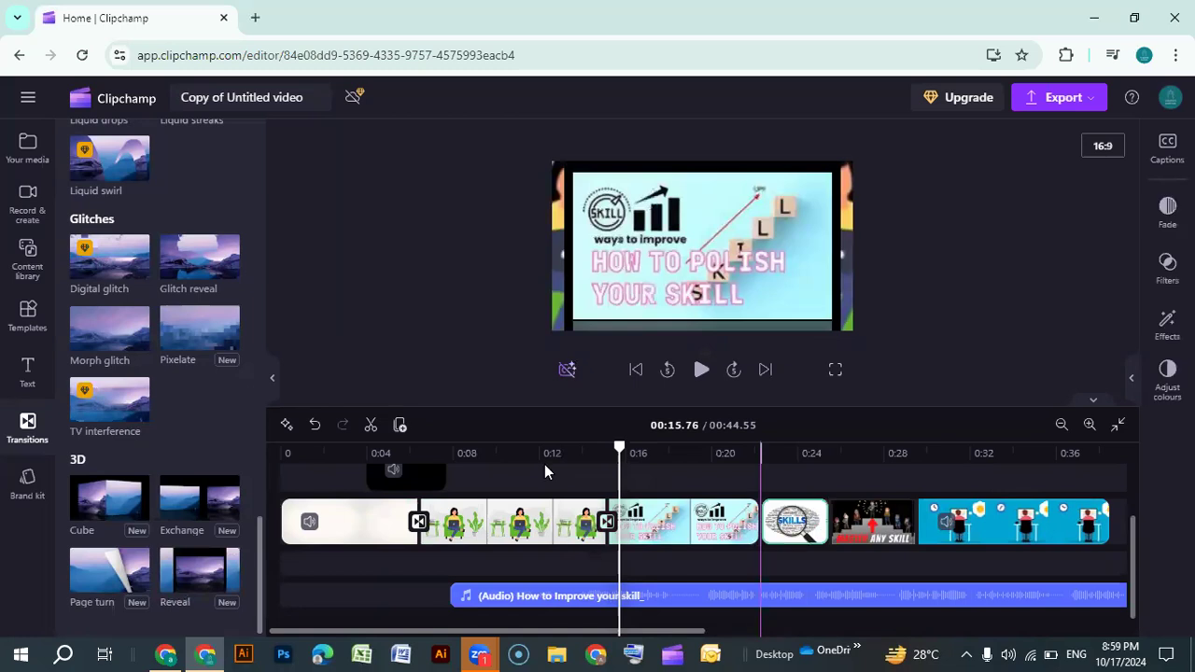
{"action": "scroll", "coordinate": [196, 436], "scroll_direction": "up", "scroll_amount": 2}
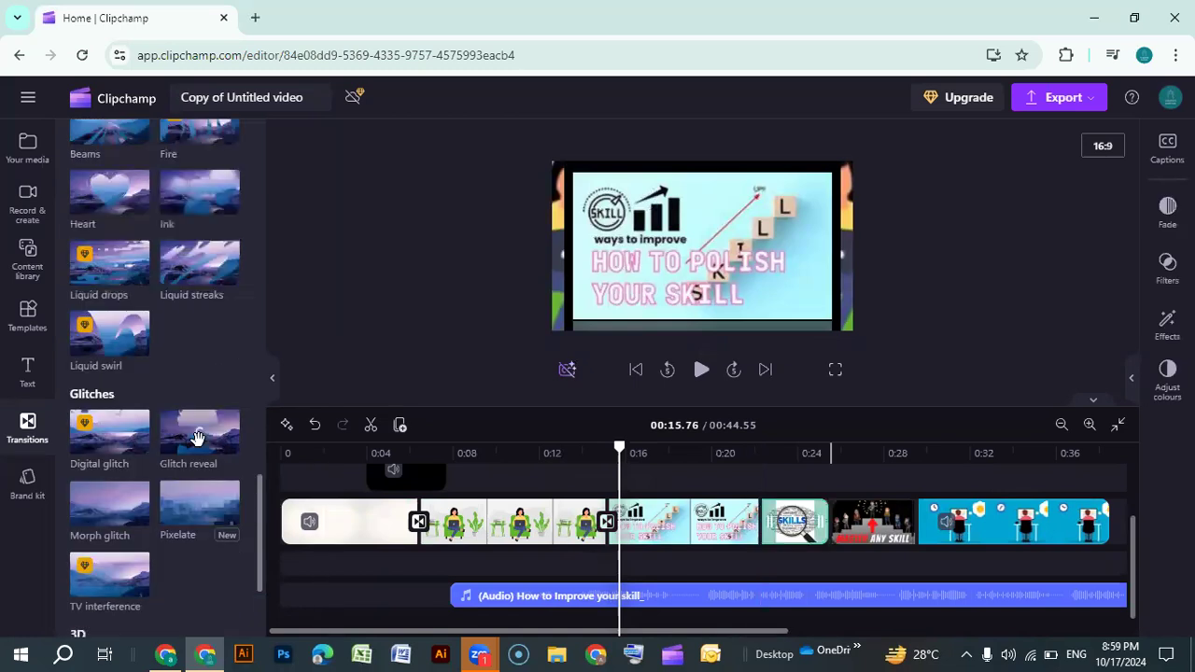
{"action": "scroll", "coordinate": [133, 394], "scroll_direction": "up", "scroll_amount": 3}
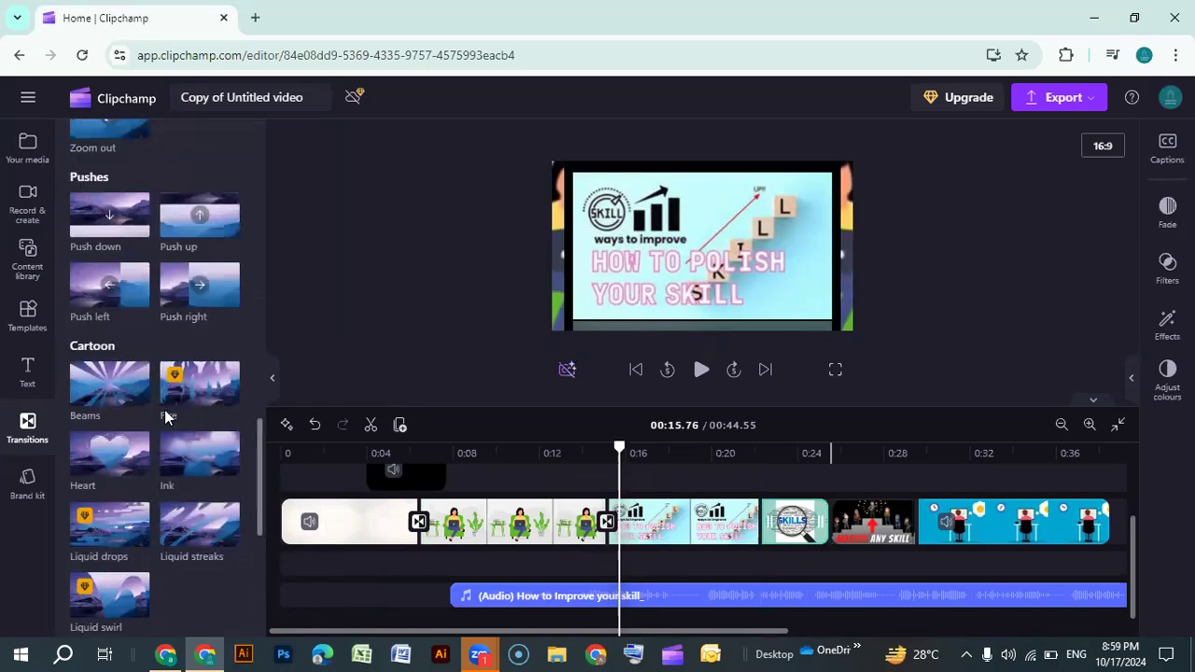
{"action": "scroll", "coordinate": [162, 407], "scroll_direction": "up", "scroll_amount": 5}
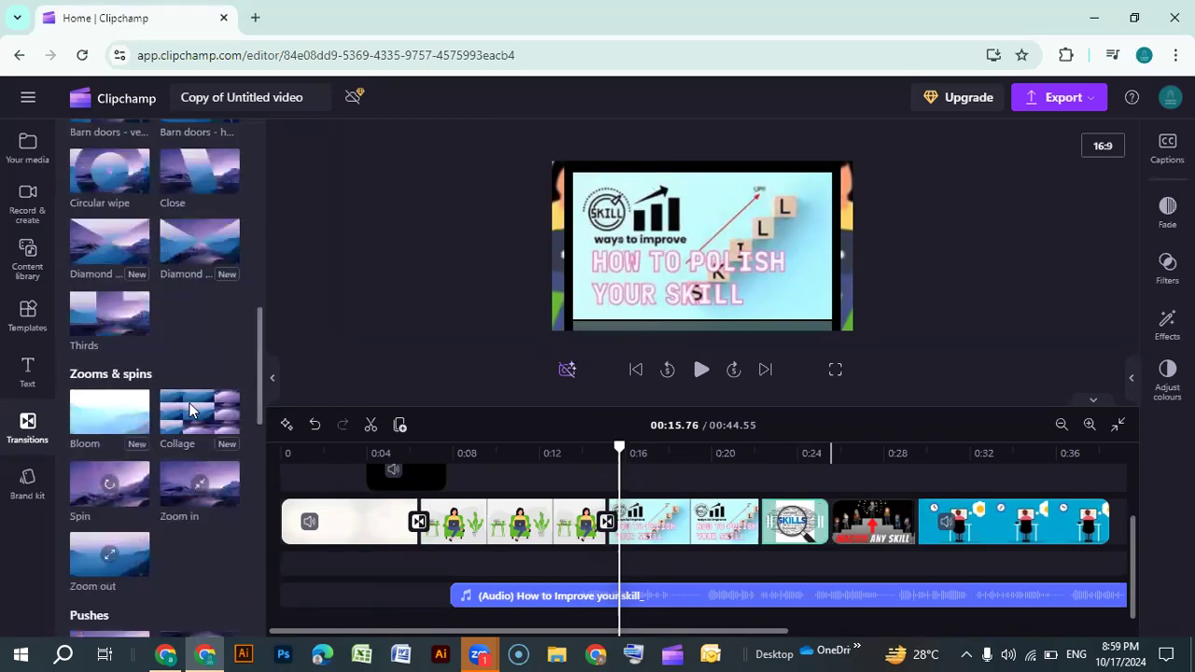
{"action": "scroll", "coordinate": [190, 409], "scroll_direction": "up", "scroll_amount": 5}
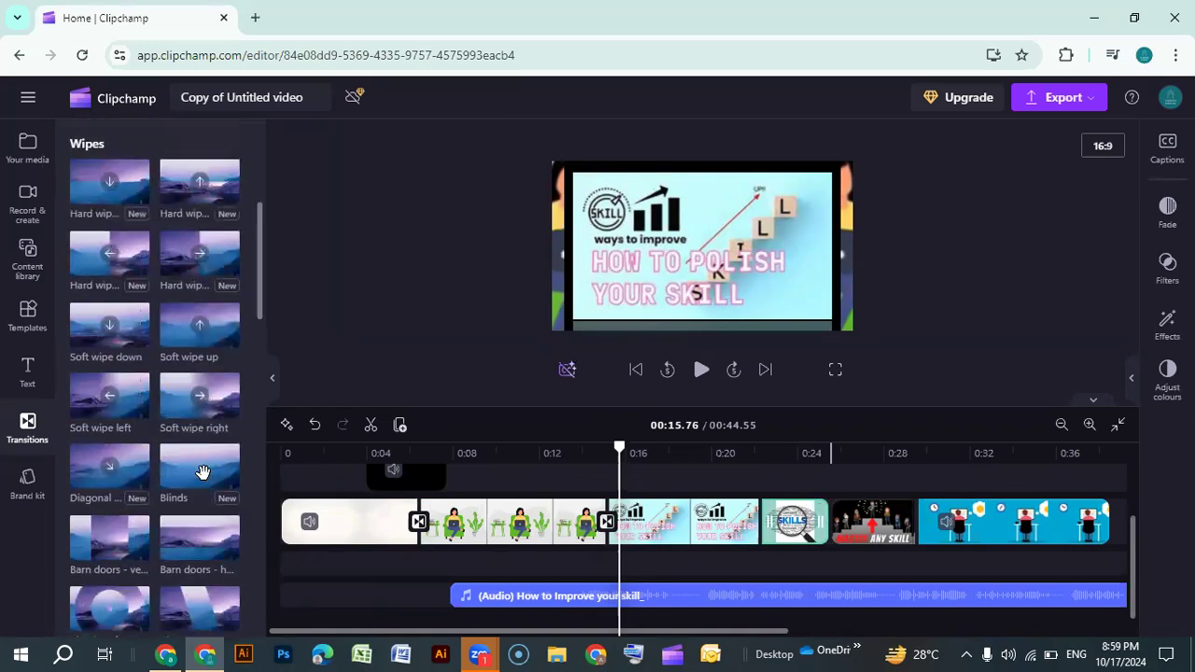
{"action": "left_click_drag", "start_coordinate": [222, 487], "coordinate": [760, 525]}
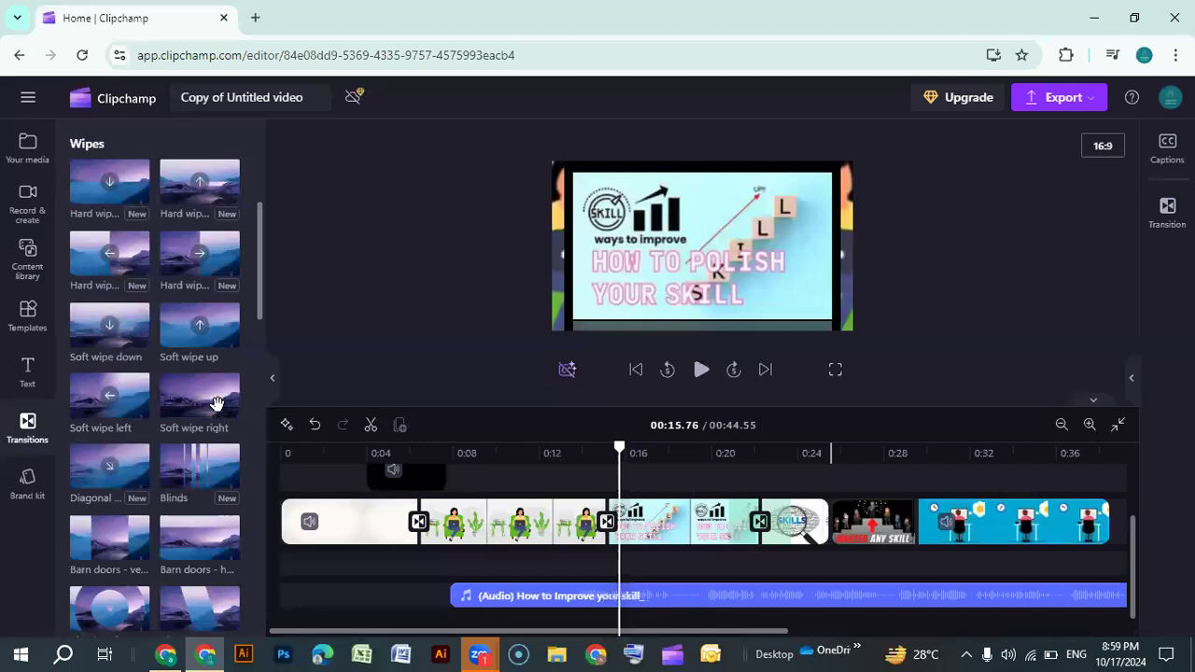
Add Soft wipe right transitions after the Skills image and after the Master Any Skill slide
{"action": "left_click_drag", "start_coordinate": [214, 403], "coordinate": [917, 521]}
{"action": "left_click", "coordinate": [878, 525]}
{"action": "left_click", "coordinate": [870, 521]}
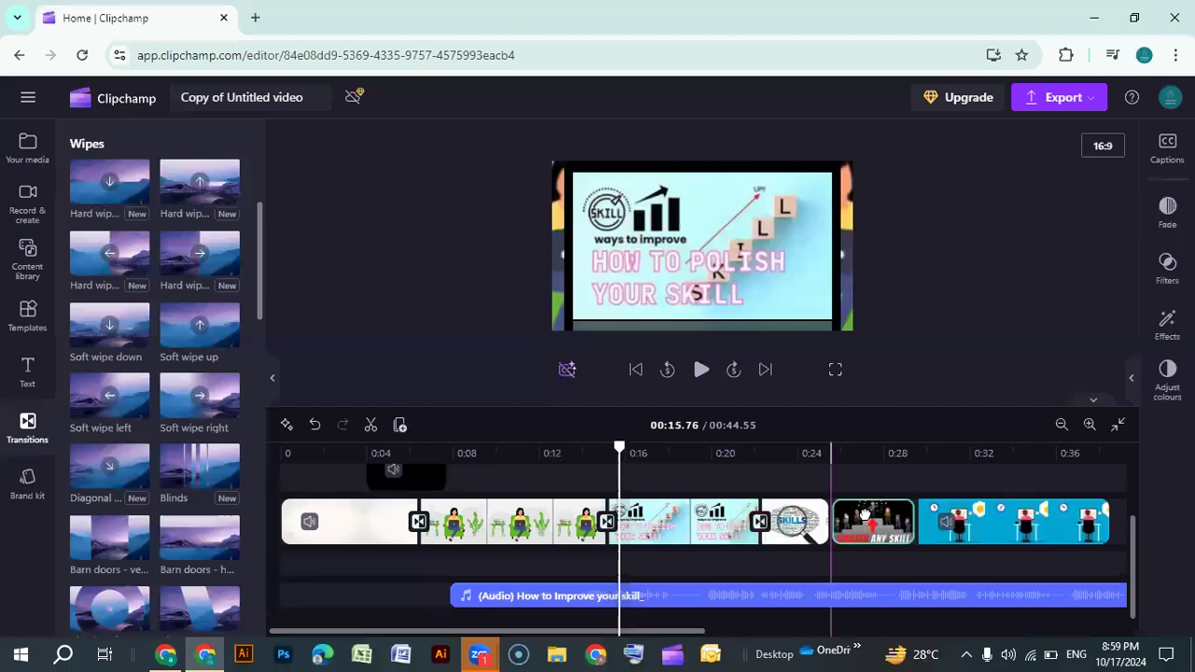
{"action": "left_click", "coordinate": [966, 523]}
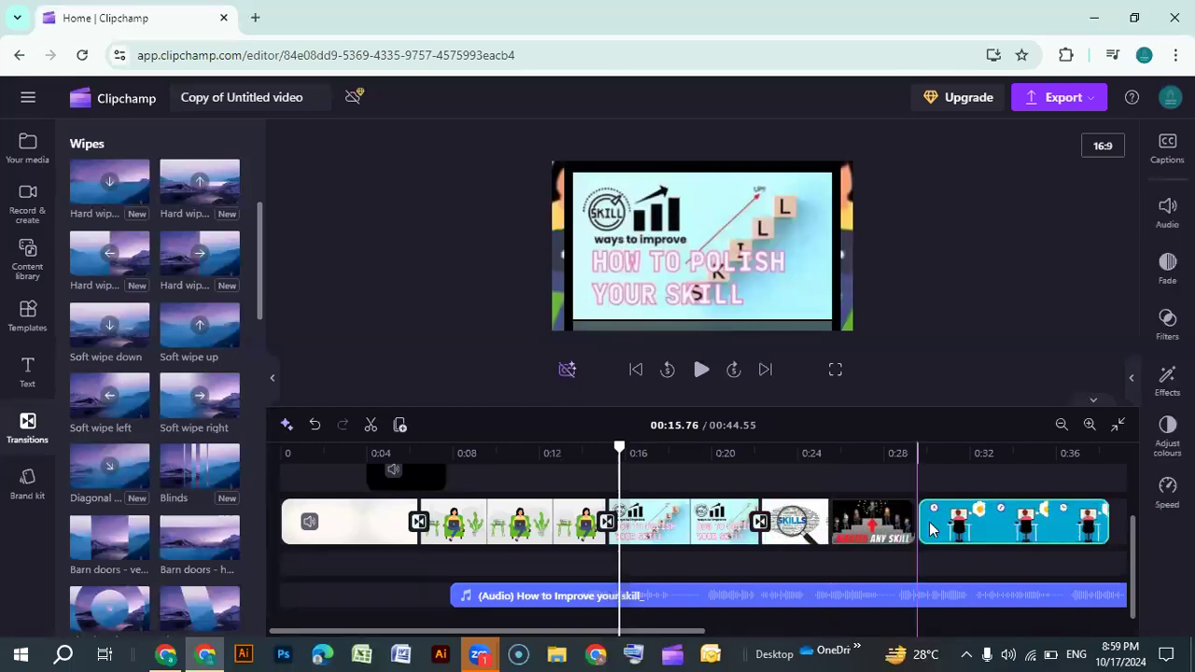
{"action": "left_click_drag", "start_coordinate": [194, 407], "coordinate": [829, 523]}
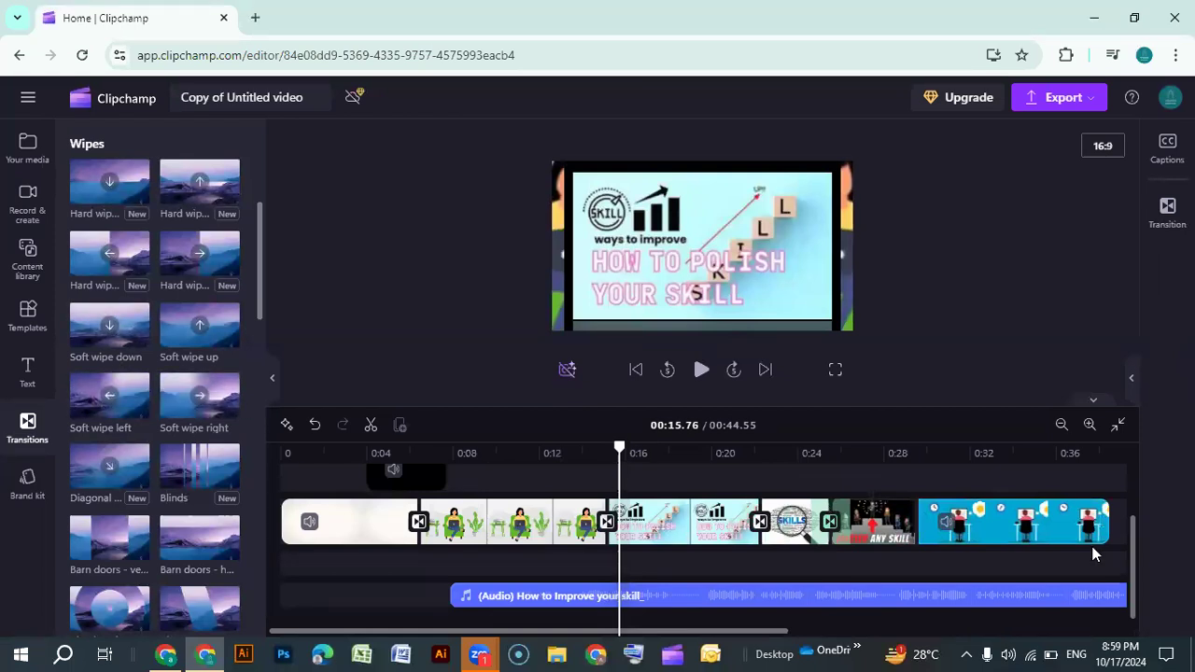
{"action": "left_click", "coordinate": [916, 521]}
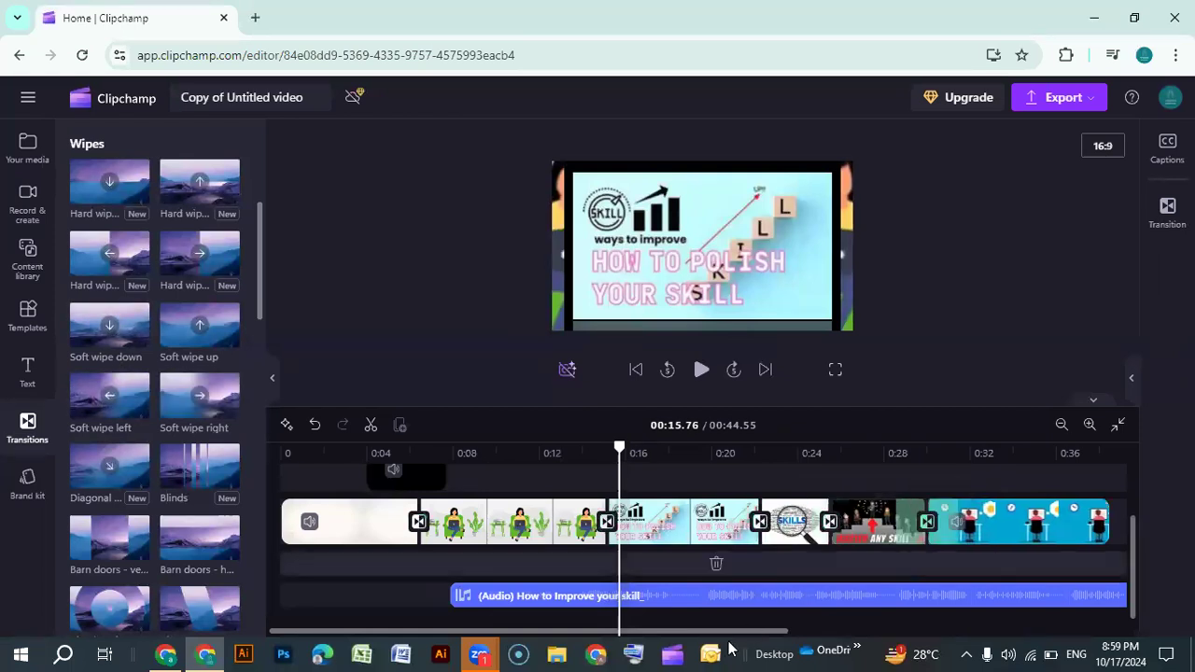
{"action": "left_click_drag", "start_coordinate": [730, 635], "coordinate": [624, 620]}
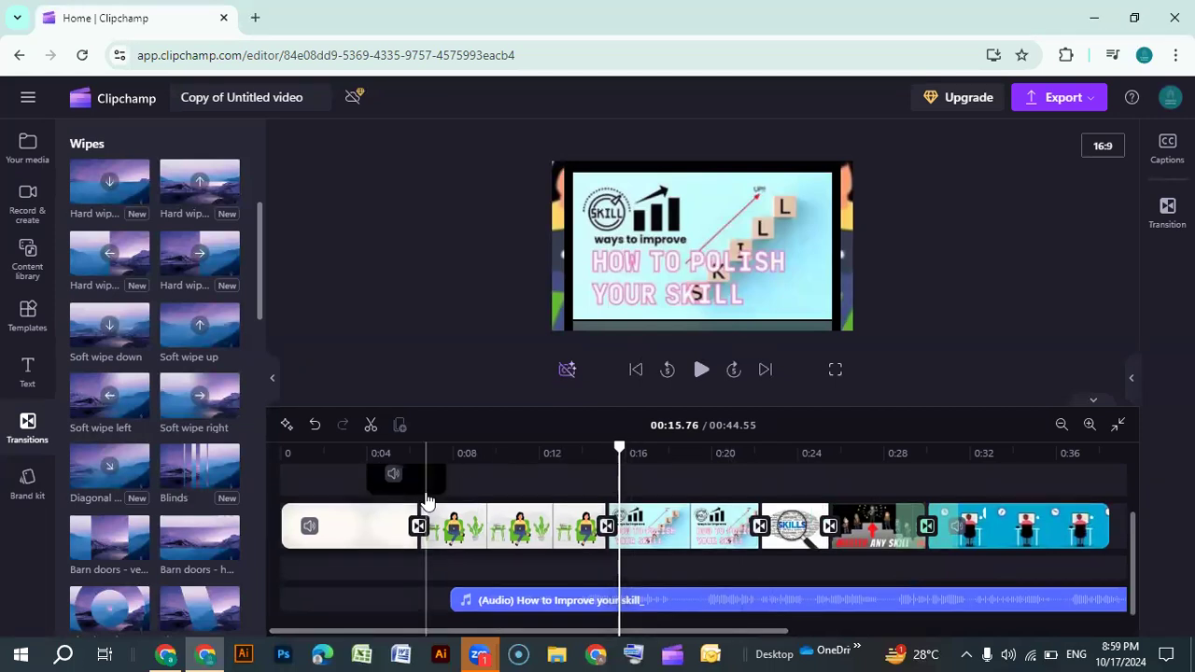
Shift the small muted clip above the main video track slightly earlier on the timeline
{"action": "scroll", "coordinate": [406, 513], "scroll_direction": "up", "scroll_amount": 1}
{"action": "left_click_drag", "start_coordinate": [423, 547], "coordinate": [390, 539]}
{"action": "left_click", "coordinate": [381, 497]}
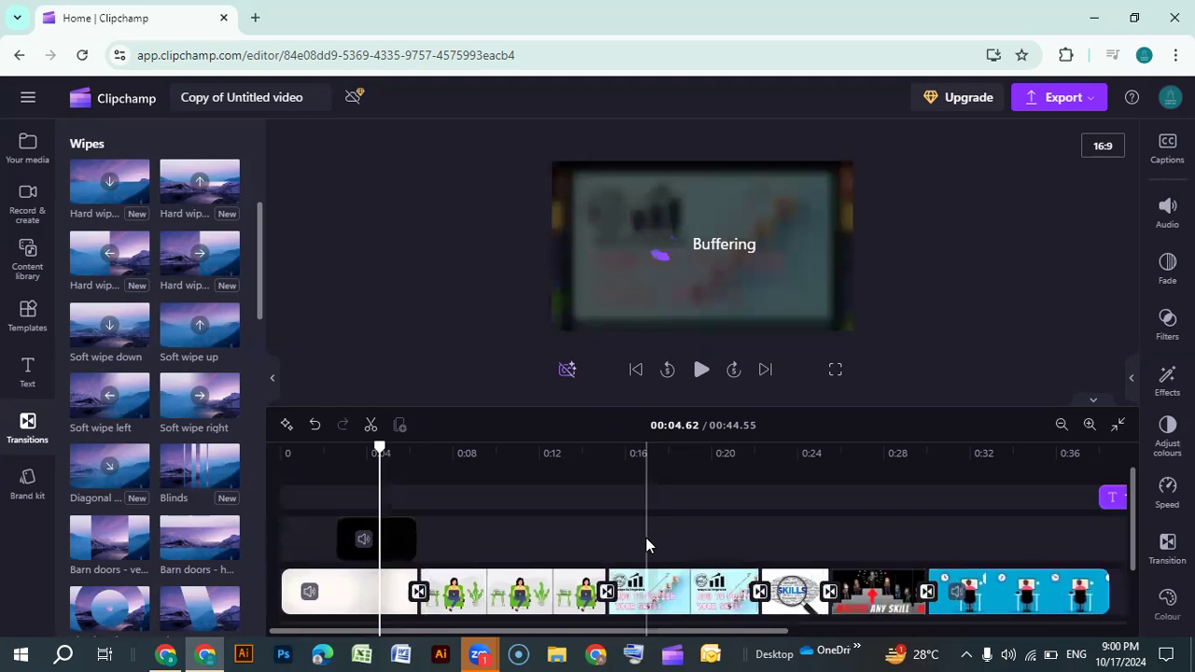
Play the video from the beginning in full screen to review the transitions
{"action": "left_click", "coordinate": [286, 467]}
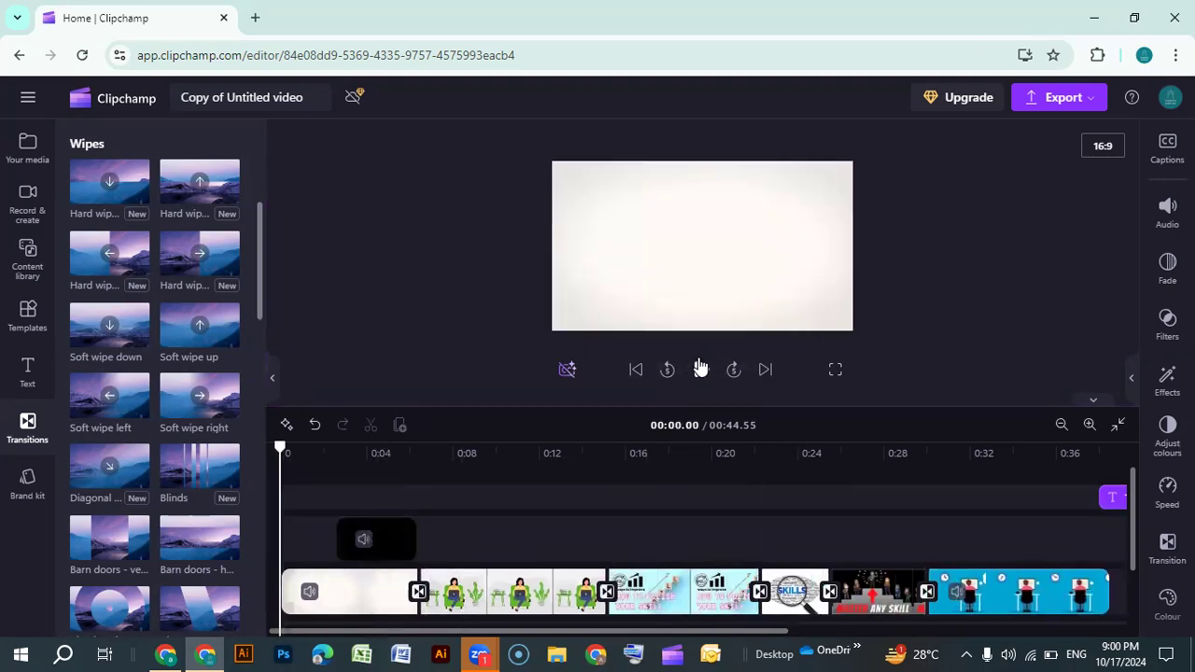
{"action": "left_click", "coordinate": [701, 370]}
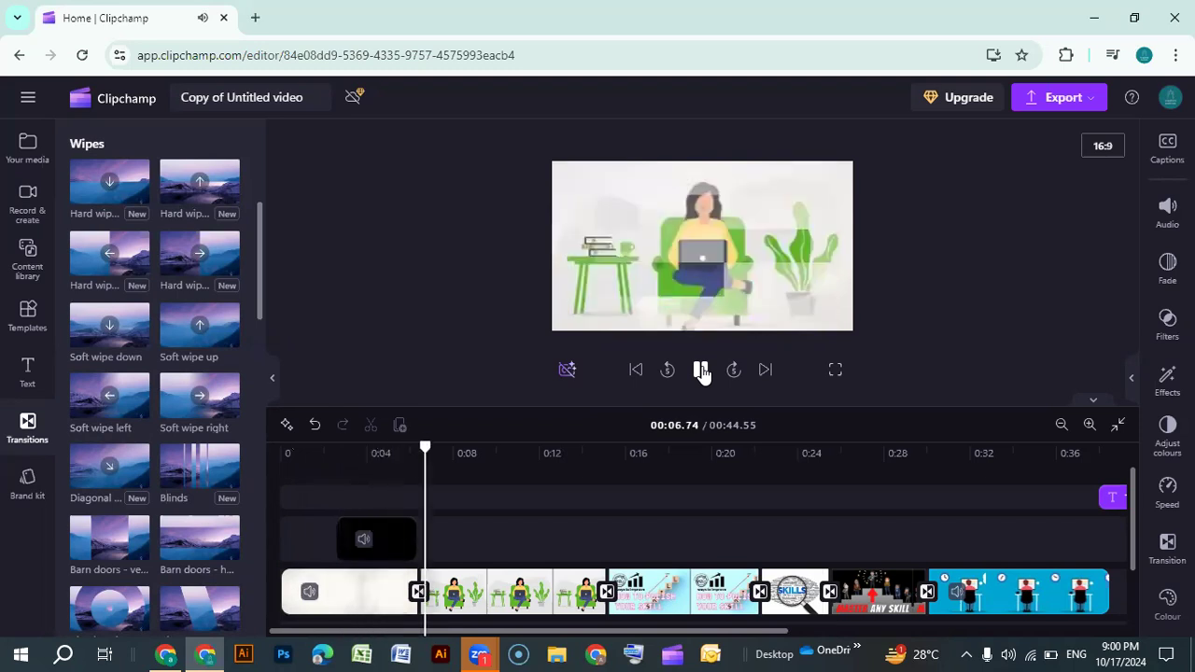
{"action": "left_click", "coordinate": [701, 371]}
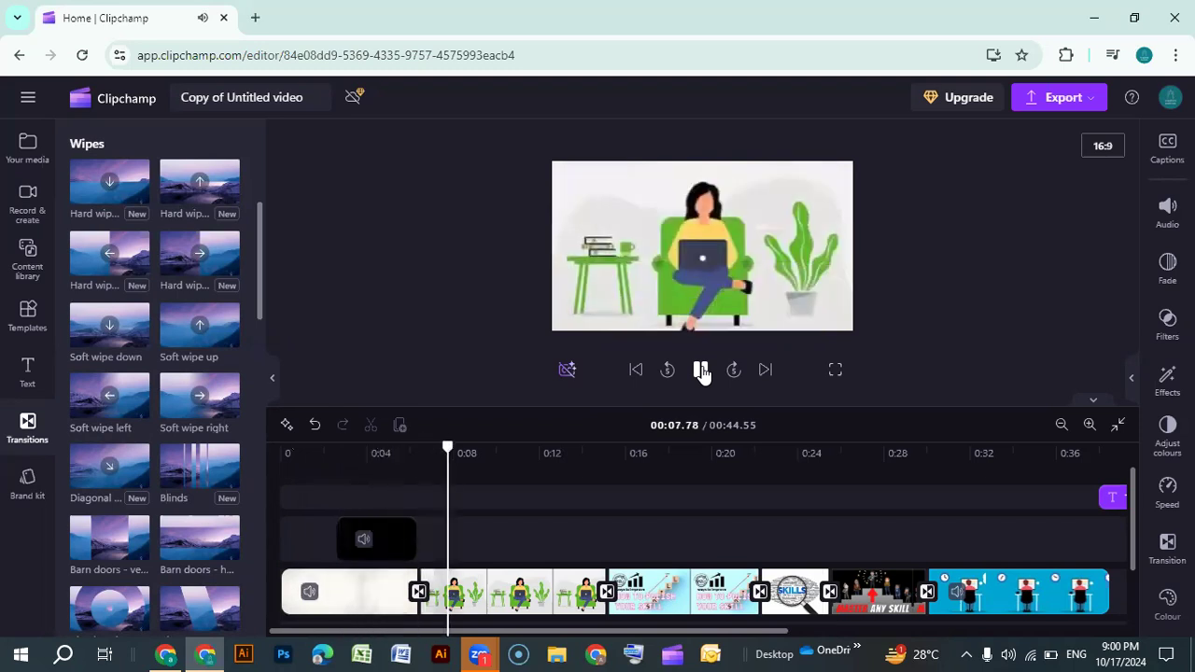
{"action": "left_click", "coordinate": [837, 370]}
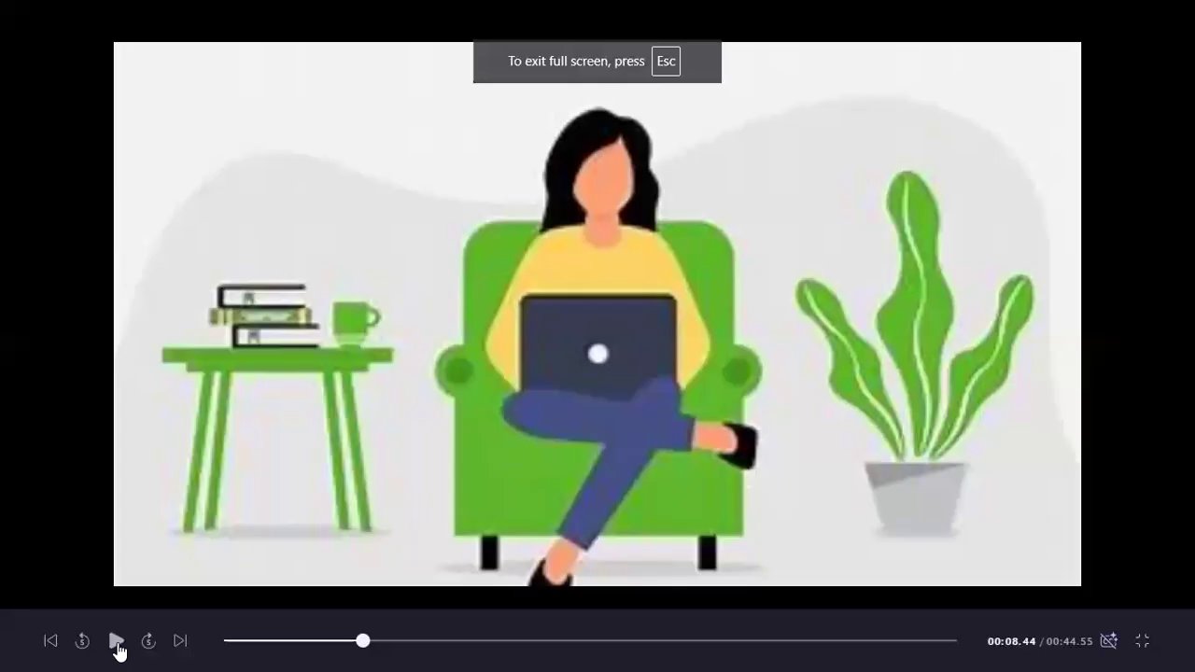
{"action": "key", "text": "space"}
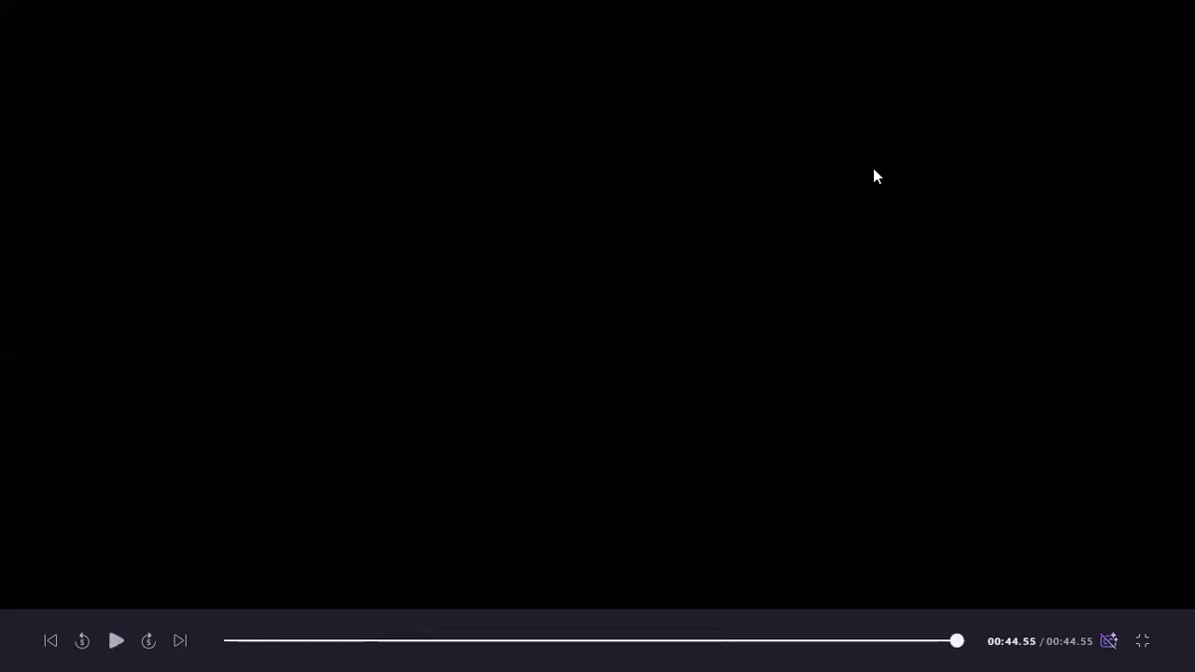
{"action": "key", "text": "Escape"}
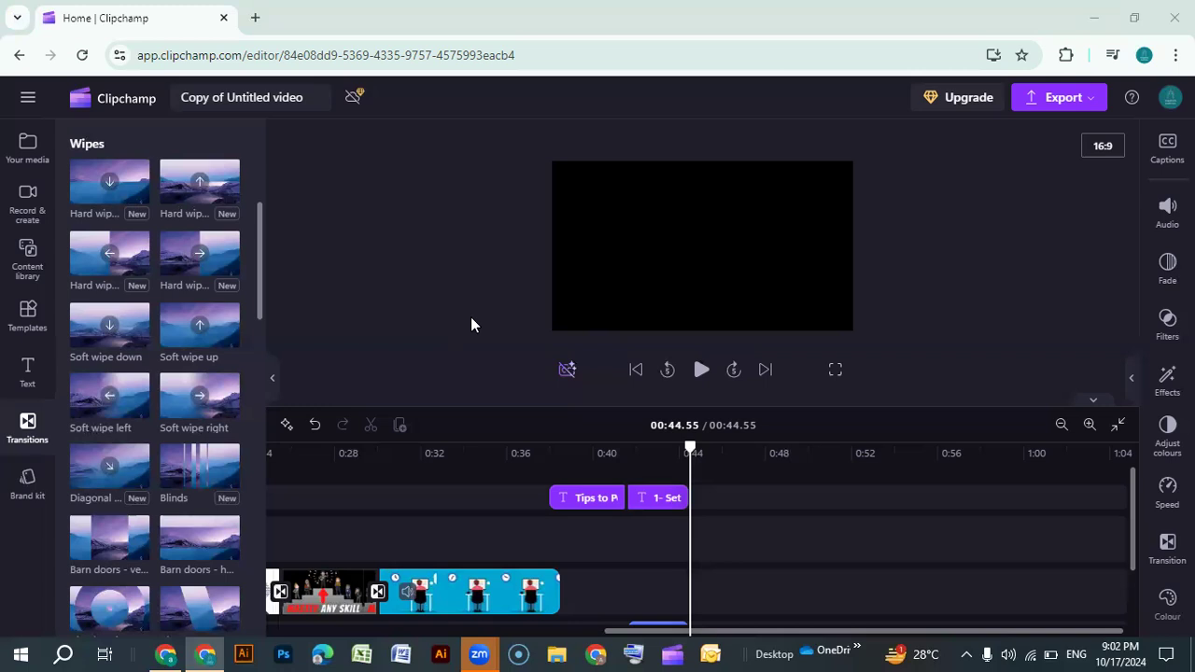
Set the narration audio's volume to 105%
{"action": "scroll", "coordinate": [637, 610], "scroll_direction": "down", "scroll_amount": 3}
{"action": "left_click", "coordinate": [679, 592]}
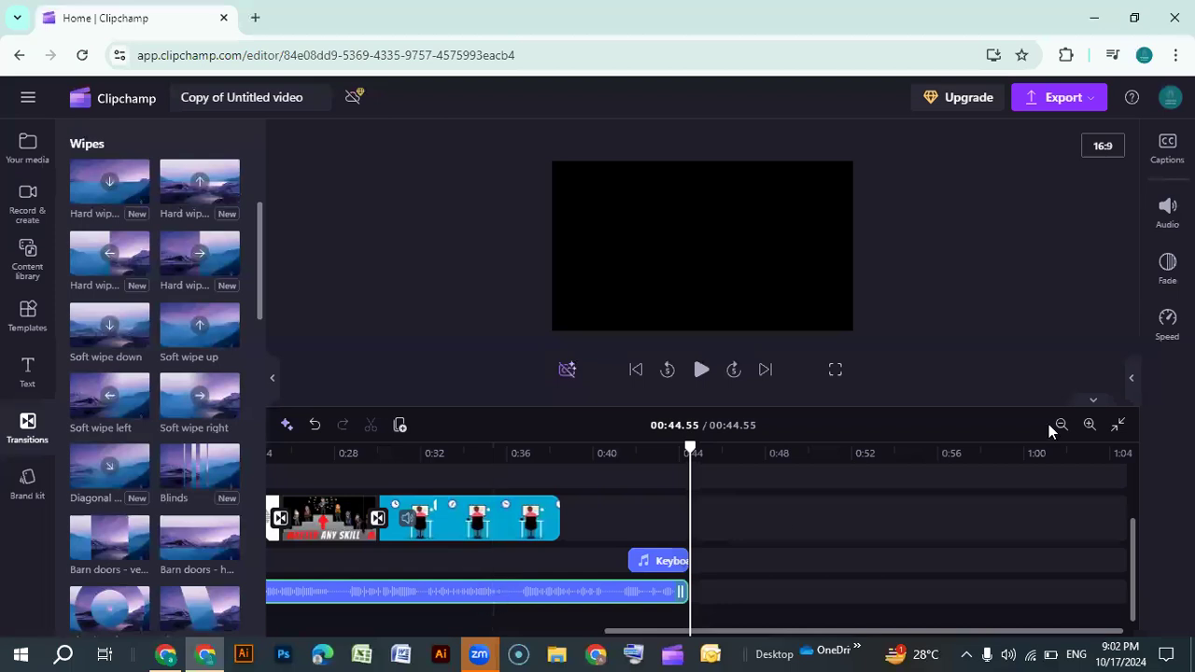
{"action": "left_click", "coordinate": [1167, 213]}
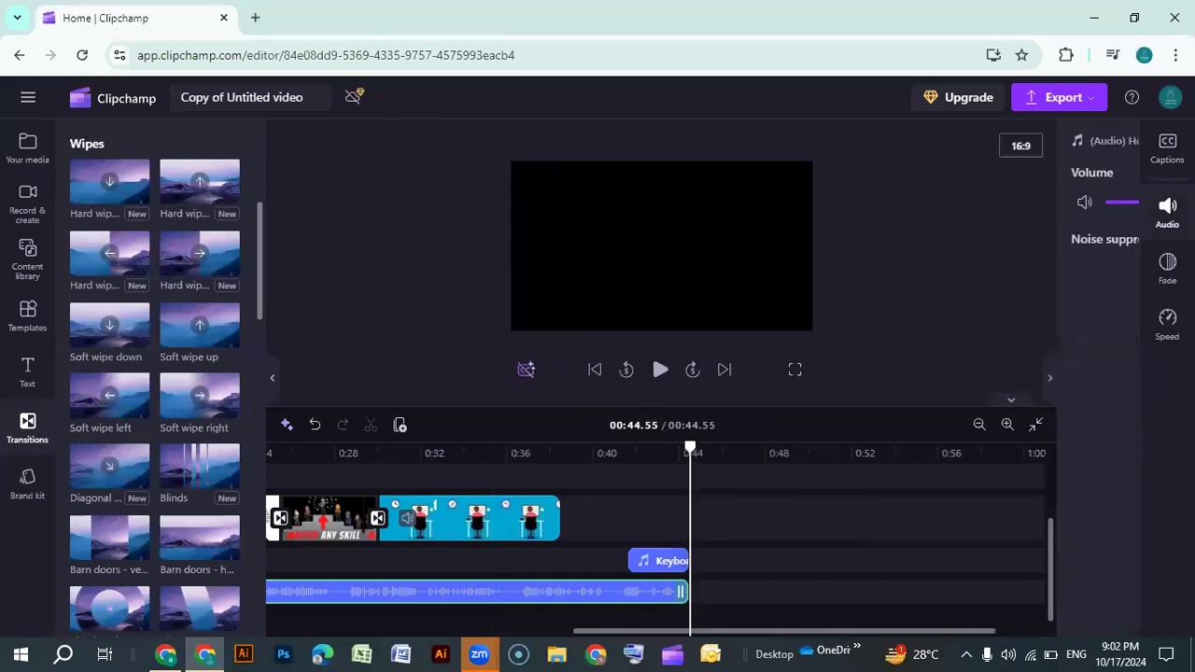
{"action": "left_click", "coordinate": [1121, 203]}
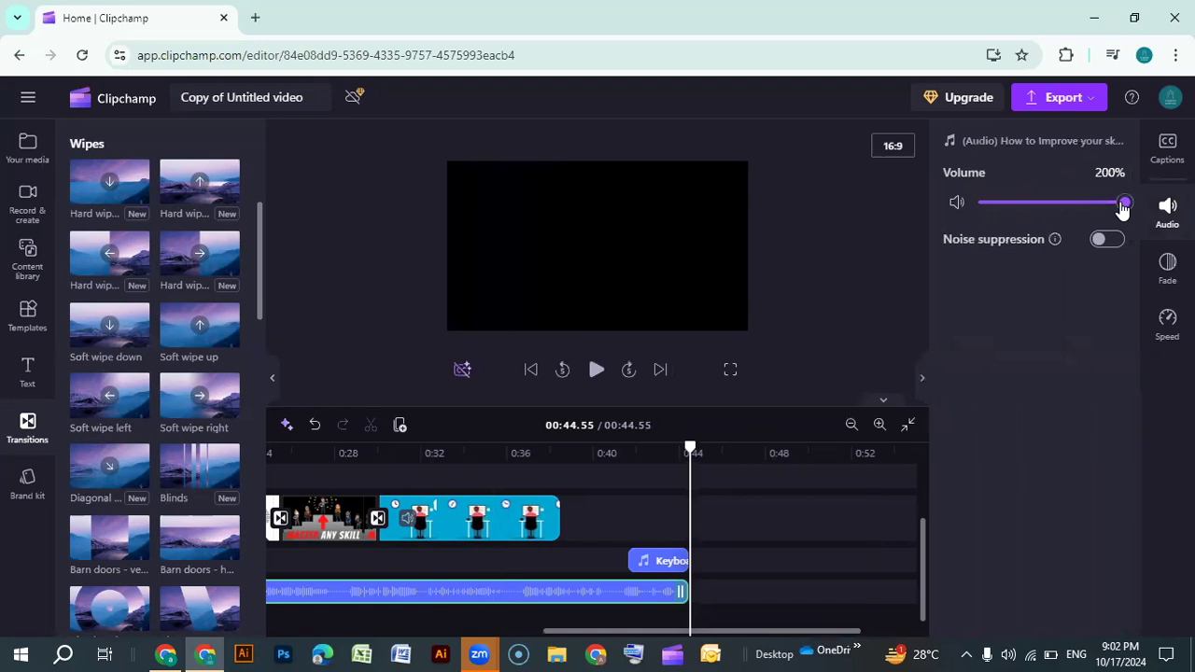
{"action": "left_click", "coordinate": [1043, 203]}
{"action": "left_click", "coordinate": [1055, 203]}
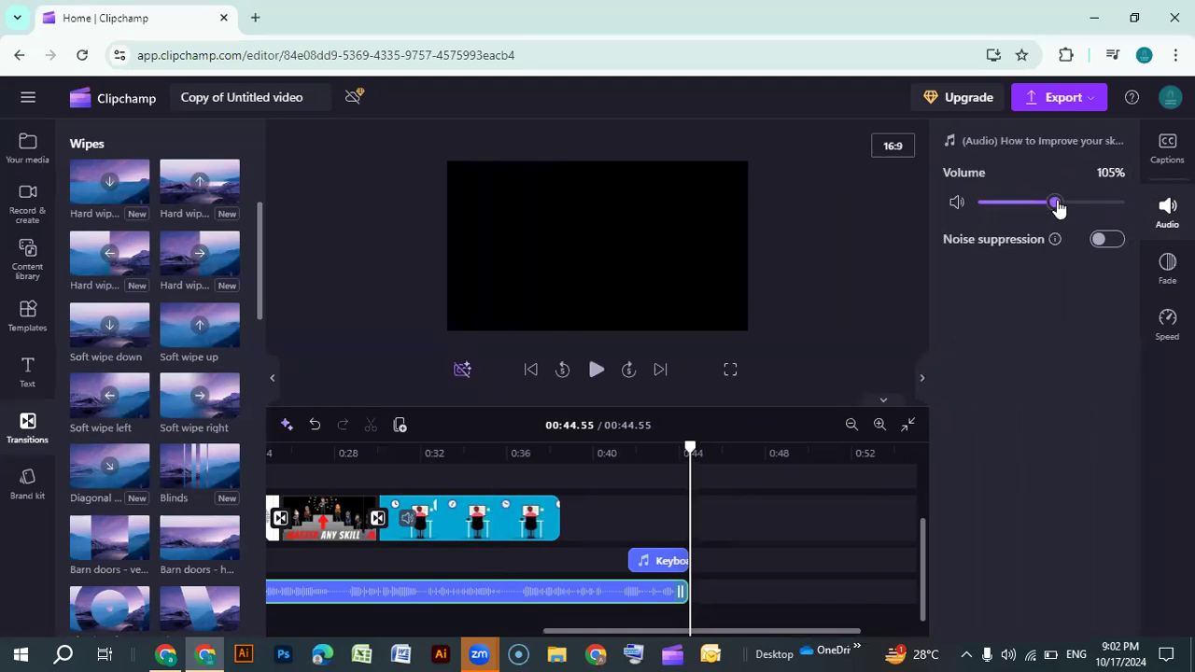
{"action": "left_click", "coordinate": [921, 383]}
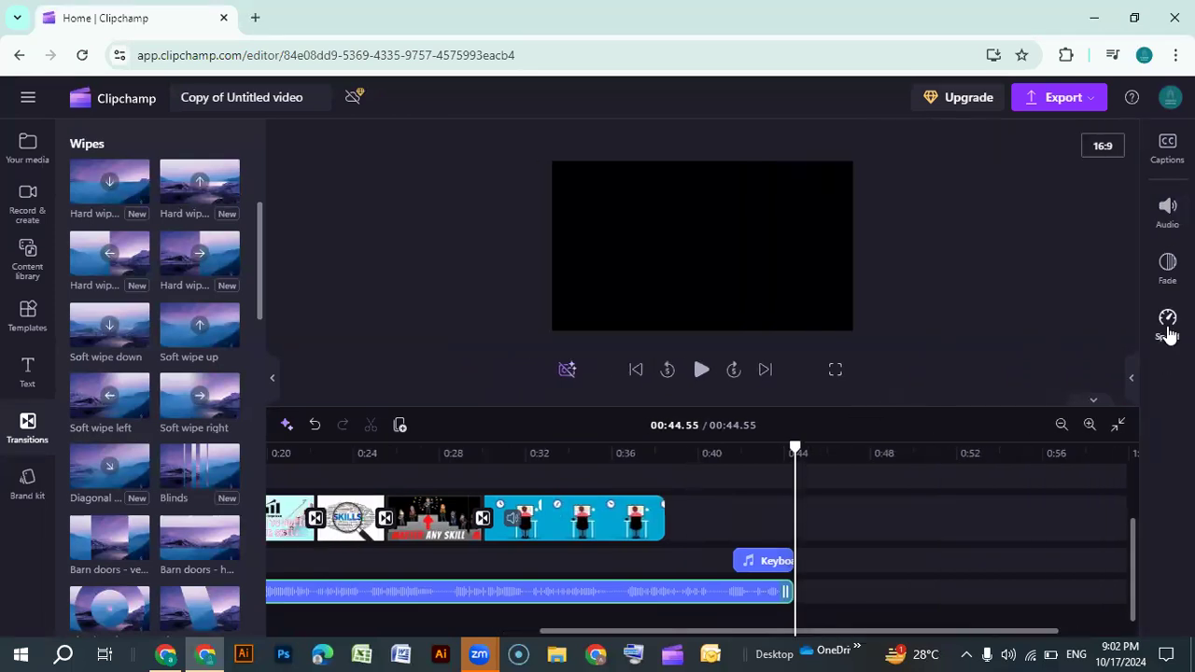
{"action": "left_click", "coordinate": [1168, 327]}
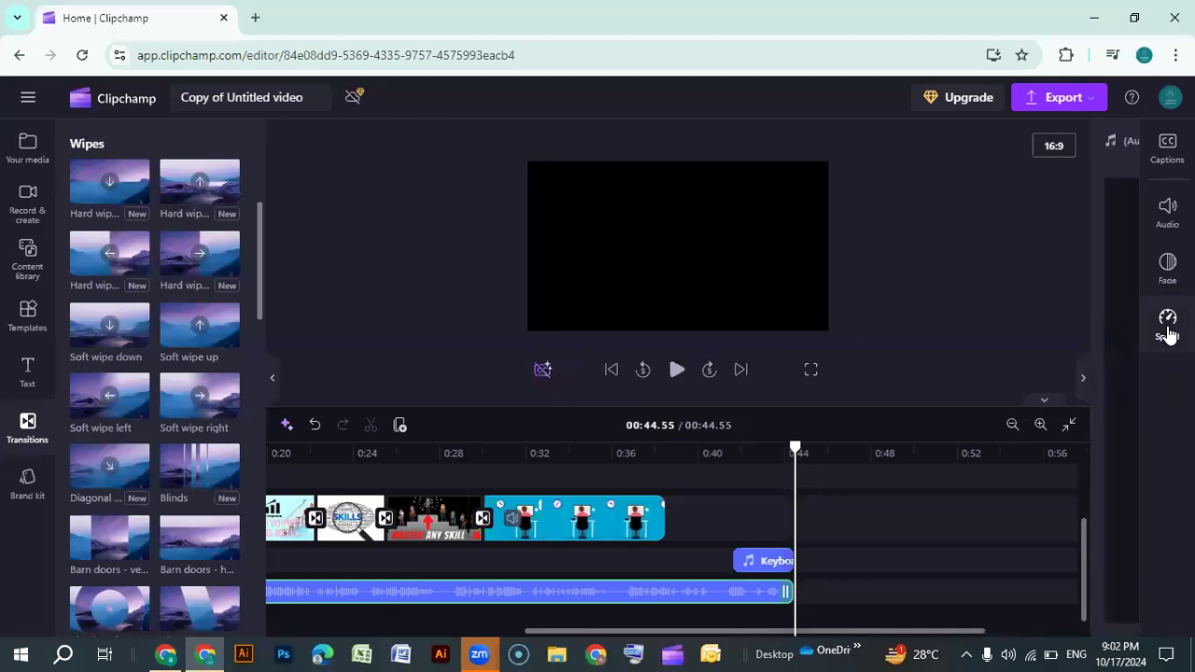
{"action": "left_click", "coordinate": [922, 378]}
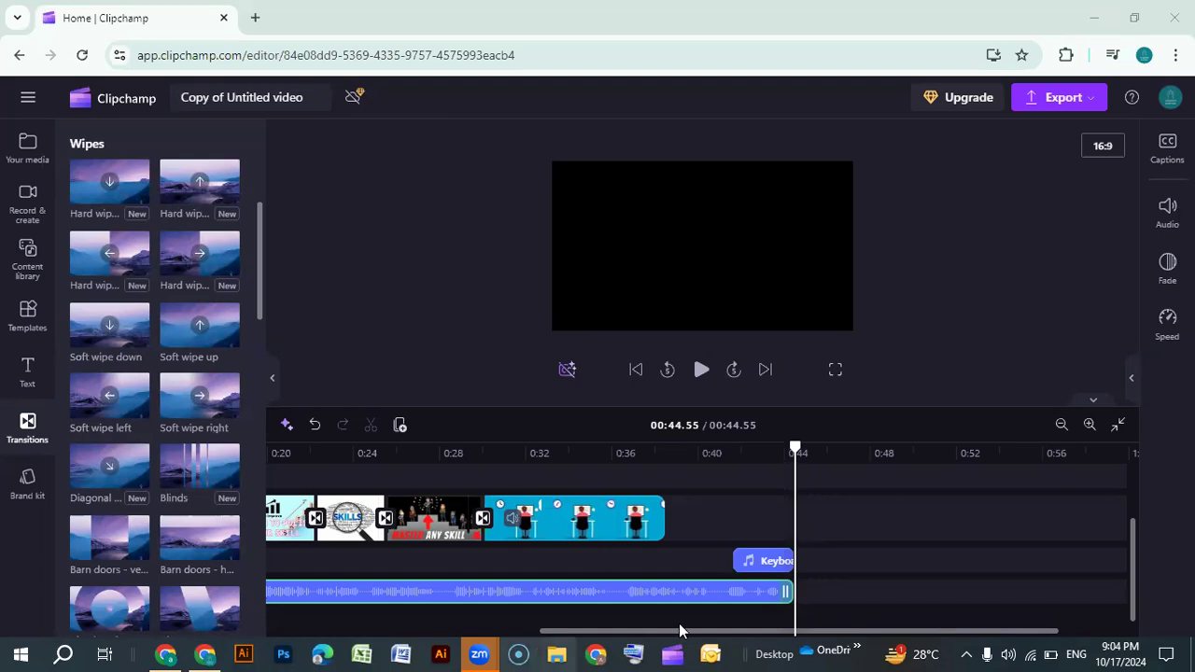
{"action": "left_click", "coordinate": [742, 563]}
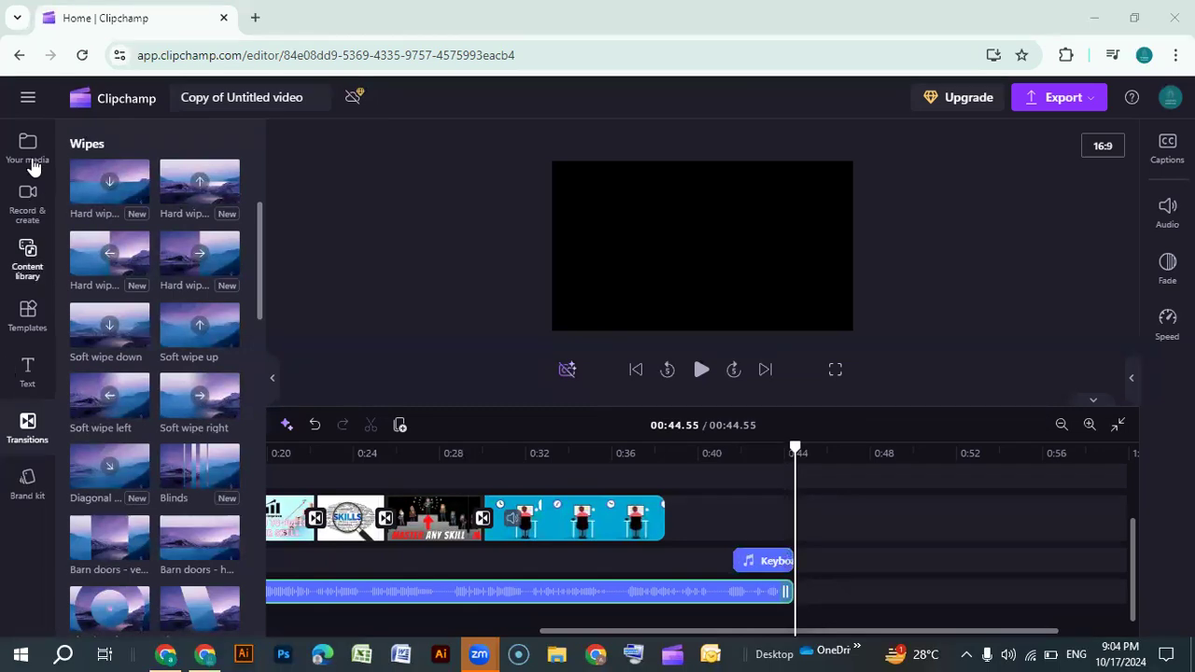
{"action": "left_click", "coordinate": [767, 562]}
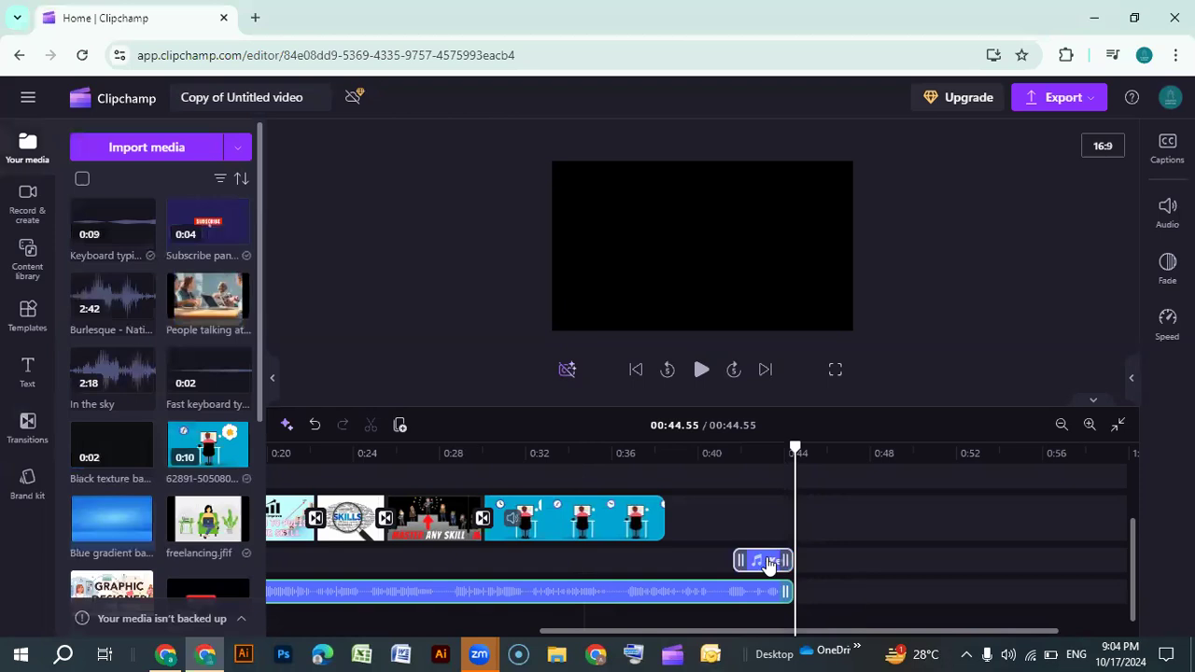
{"action": "left_click", "coordinate": [399, 427]}
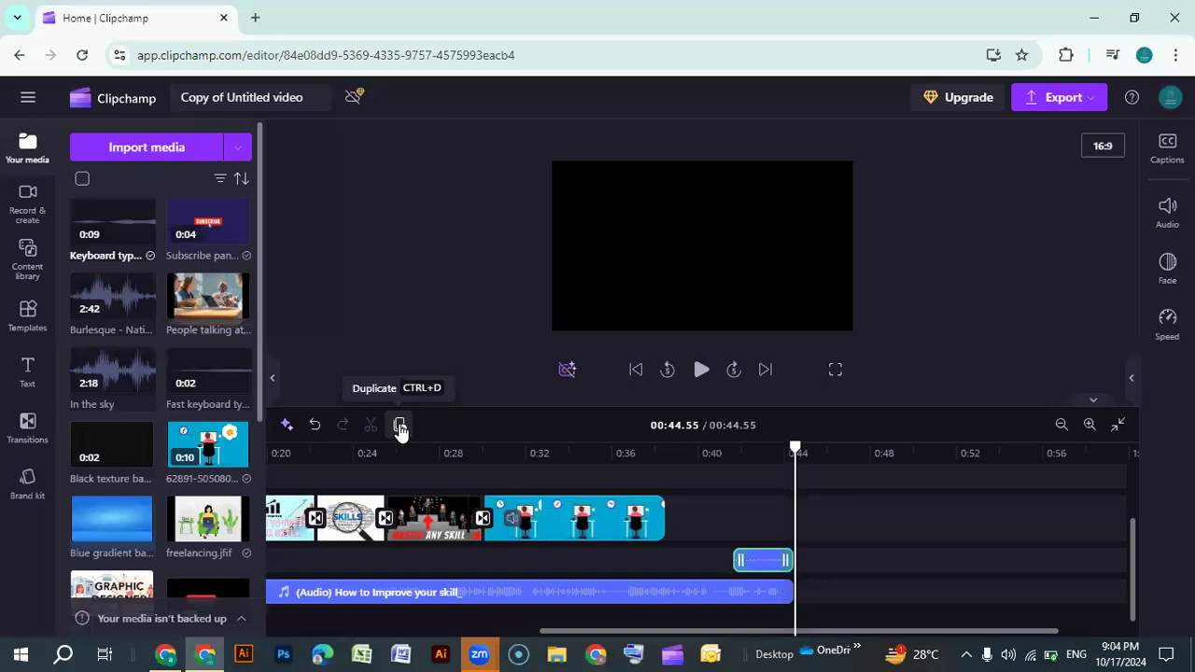
{"action": "left_click", "coordinate": [401, 429]}
{"action": "left_click", "coordinate": [400, 429]}
{"action": "left_click", "coordinate": [401, 428]}
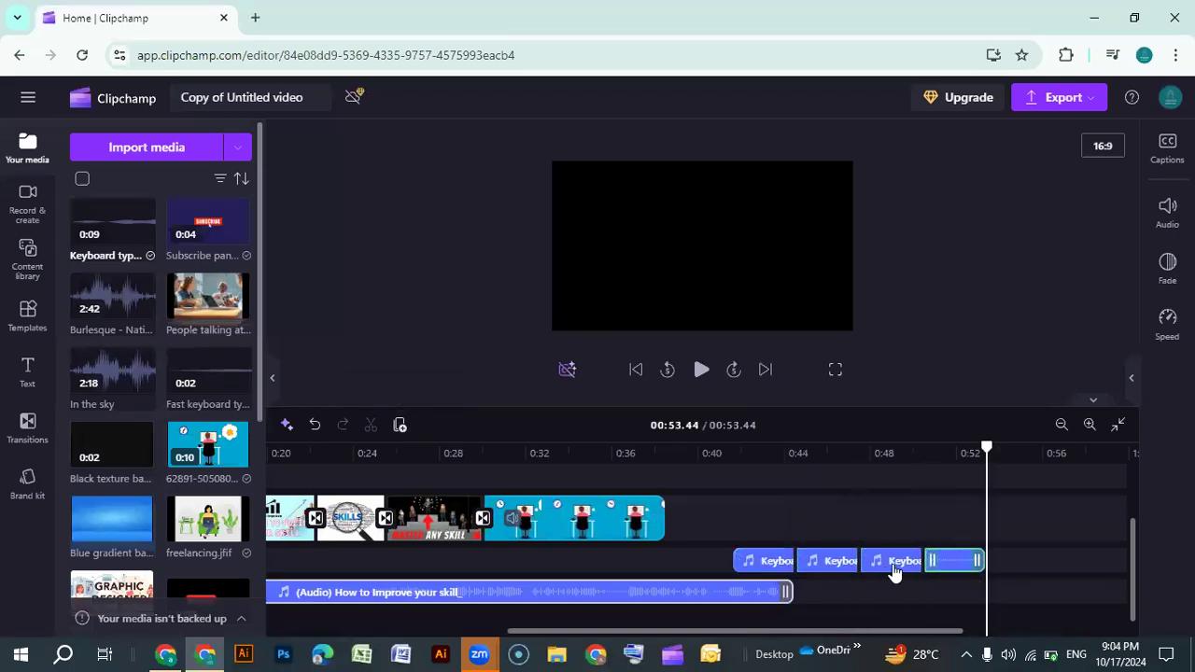
{"action": "left_click", "coordinate": [896, 569]}
{"action": "left_click", "coordinate": [835, 567]}
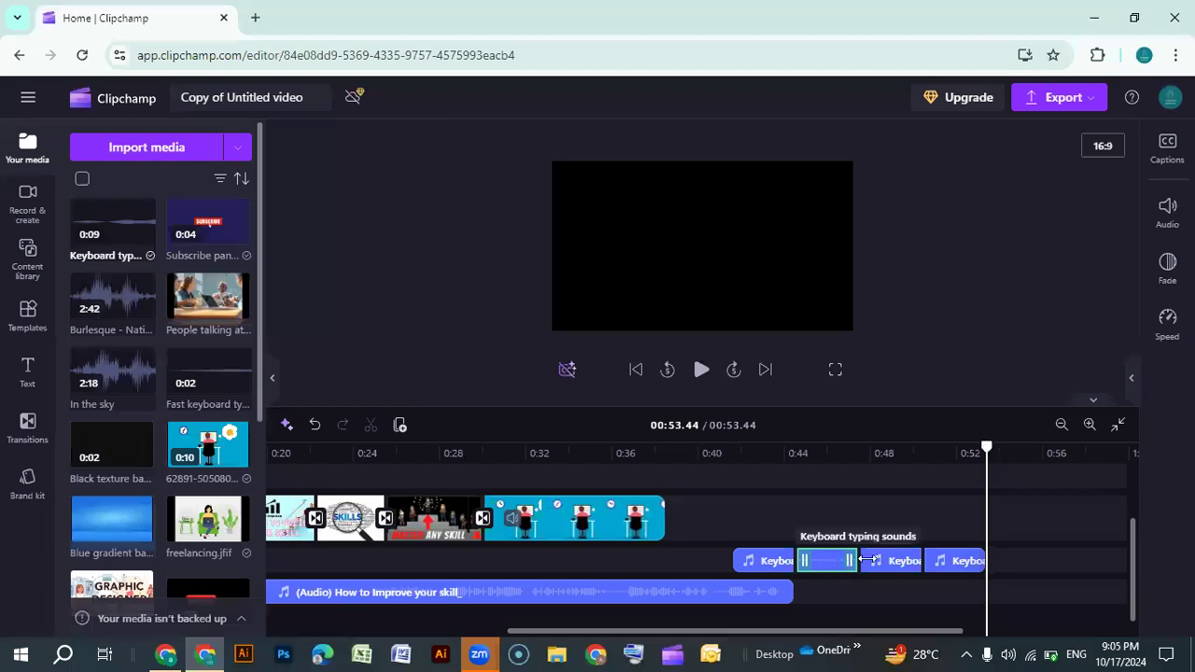
{"action": "key", "text": "Delete"}
{"action": "key", "text": "Delete"}
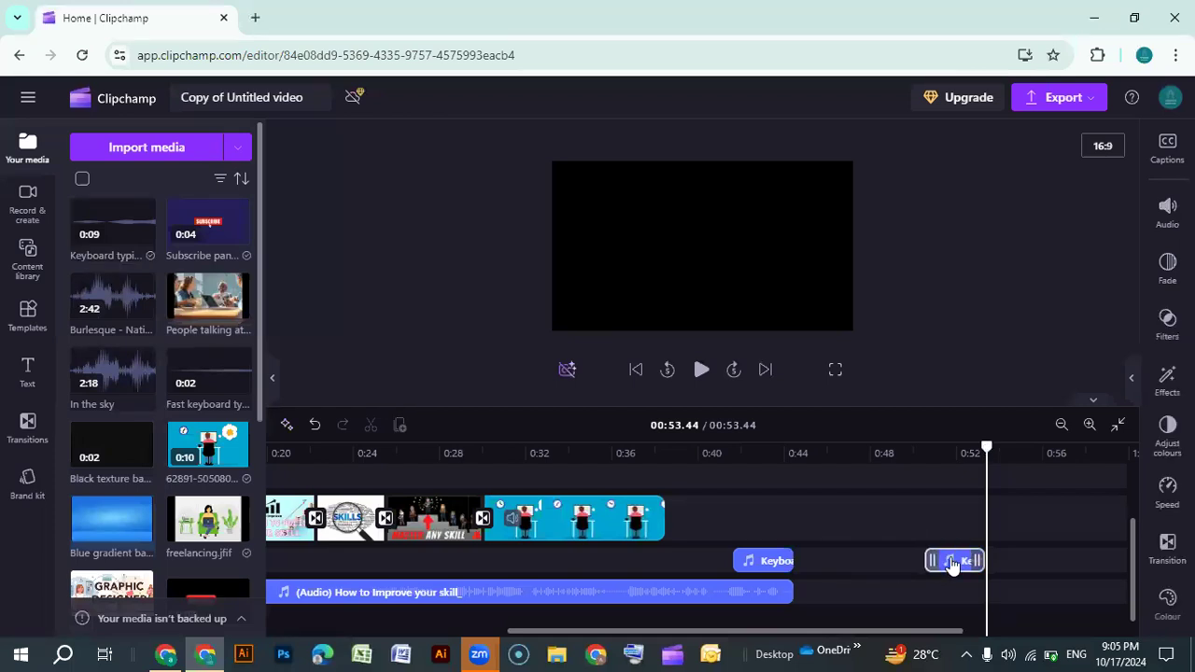
{"action": "left_click", "coordinate": [952, 566]}
{"action": "key", "text": "Delete"}
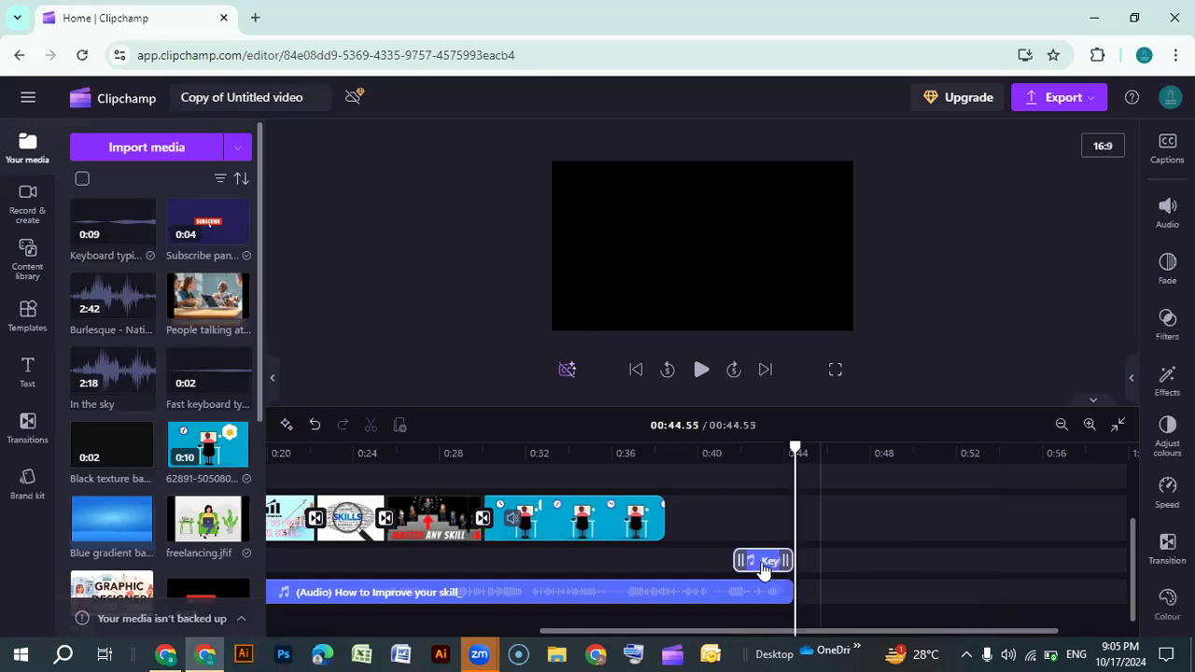
Duplicate the Keyboard typing sounds clip and move the copy to about 0:51 on the timeline
{"action": "left_click", "coordinate": [764, 565]}
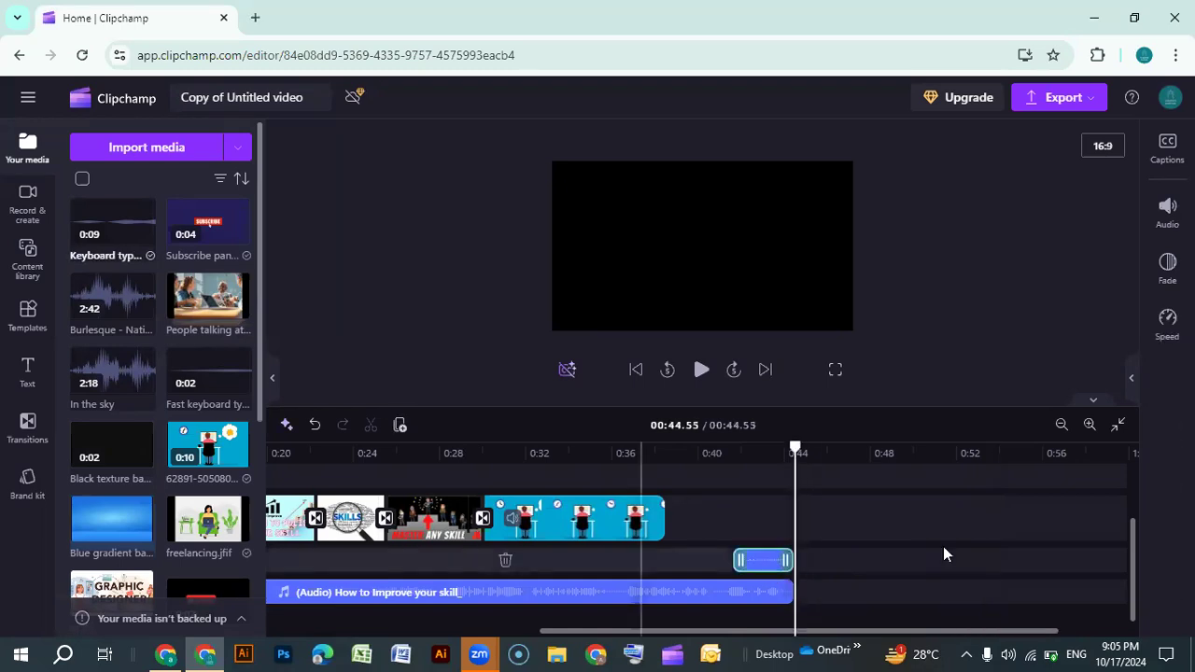
{"action": "left_click", "coordinate": [957, 464]}
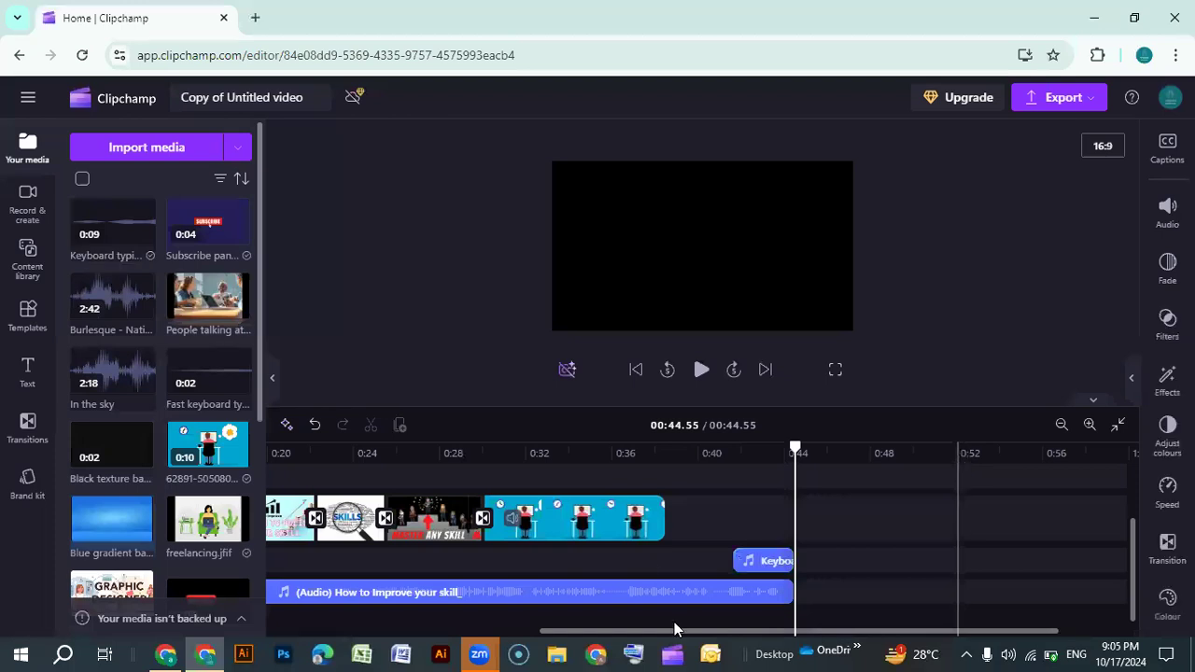
{"action": "left_click", "coordinate": [764, 560]}
{"action": "left_click", "coordinate": [400, 429]}
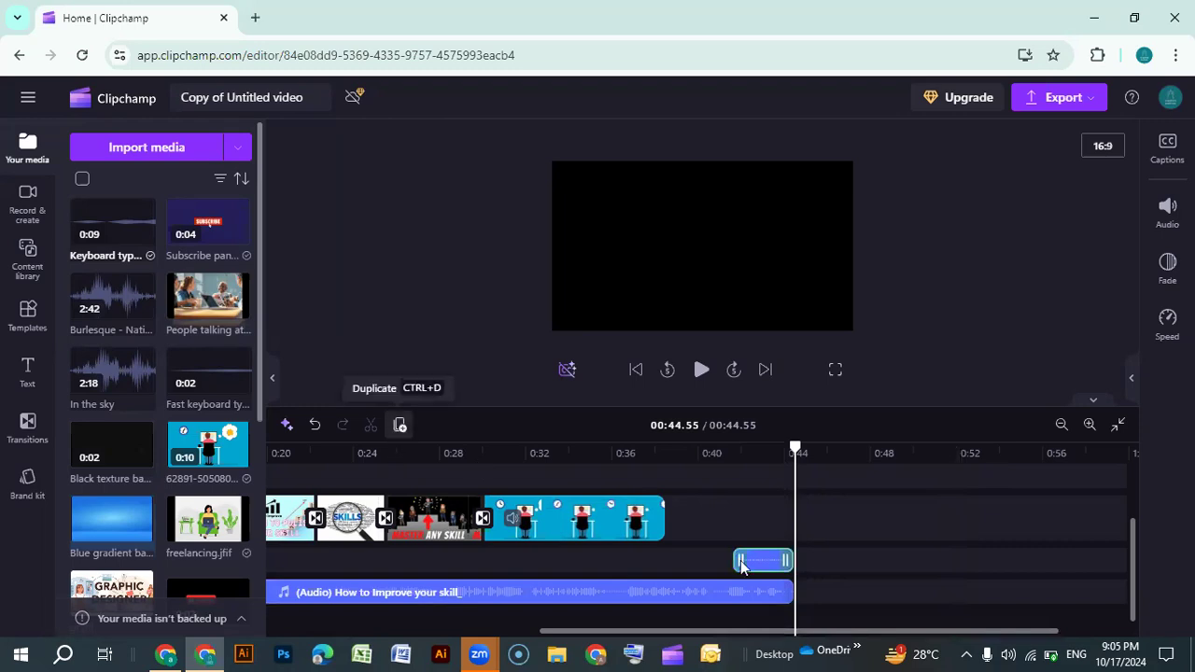
{"action": "left_click_drag", "start_coordinate": [859, 558], "coordinate": [976, 560]}
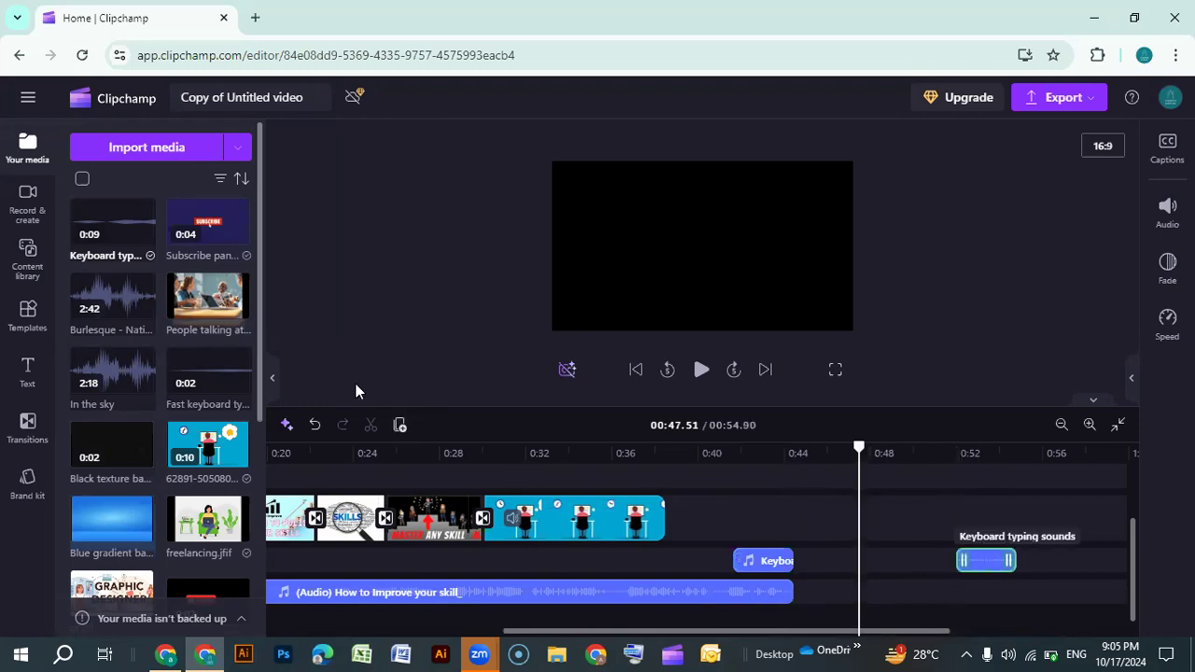
{"action": "left_click_drag", "start_coordinate": [836, 633], "coordinate": [777, 627]}
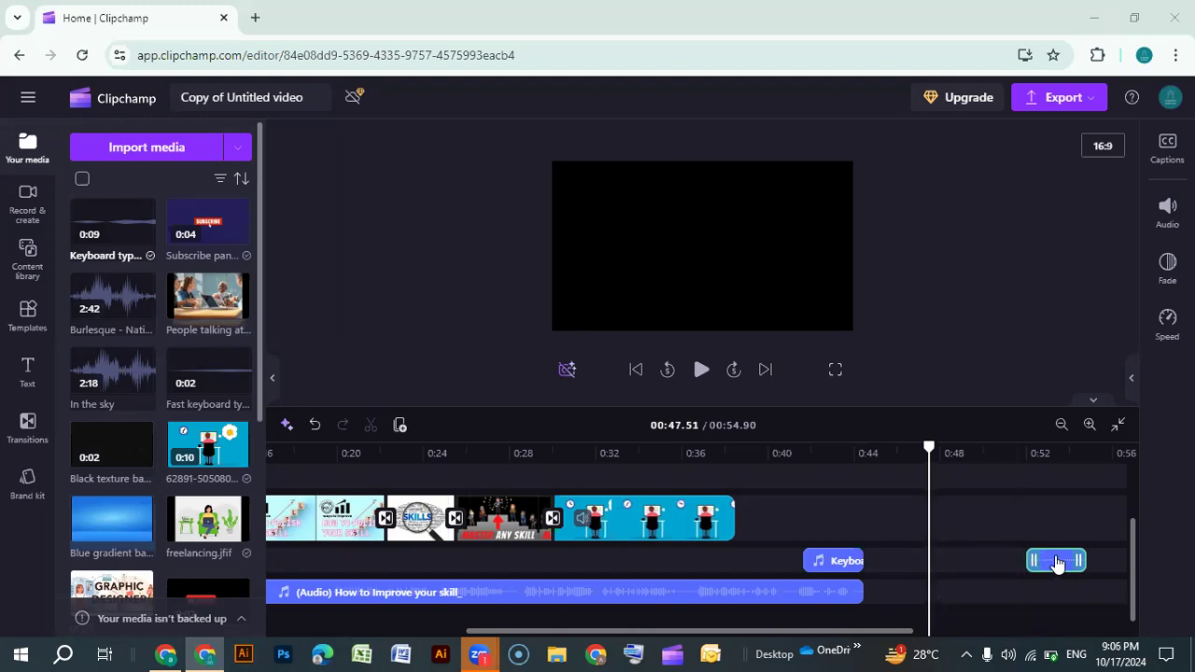
Duplicate the "1- Set a Goal" title, move the copy to about 0:51 above the copied typing sound, and select its text
{"action": "left_click_drag", "start_coordinate": [803, 632], "coordinate": [779, 633]}
{"action": "scroll", "coordinate": [725, 542], "scroll_direction": "up", "scroll_amount": 2}
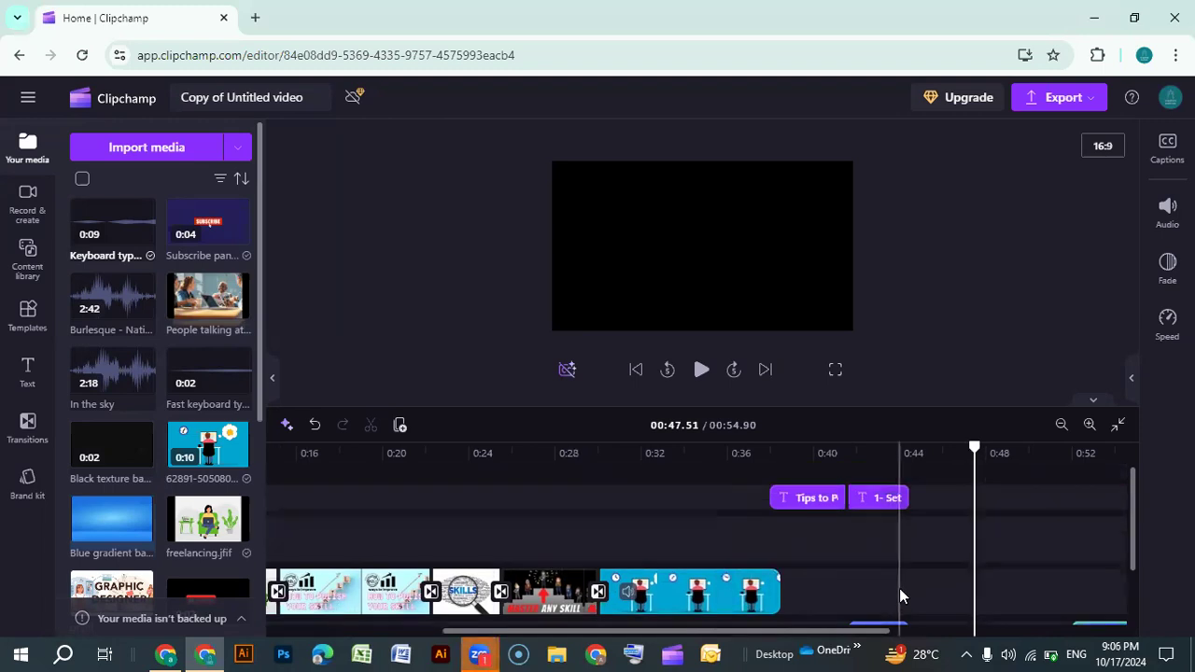
{"action": "left_click_drag", "start_coordinate": [798, 629], "coordinate": [854, 631]}
{"action": "left_click", "coordinate": [783, 499]}
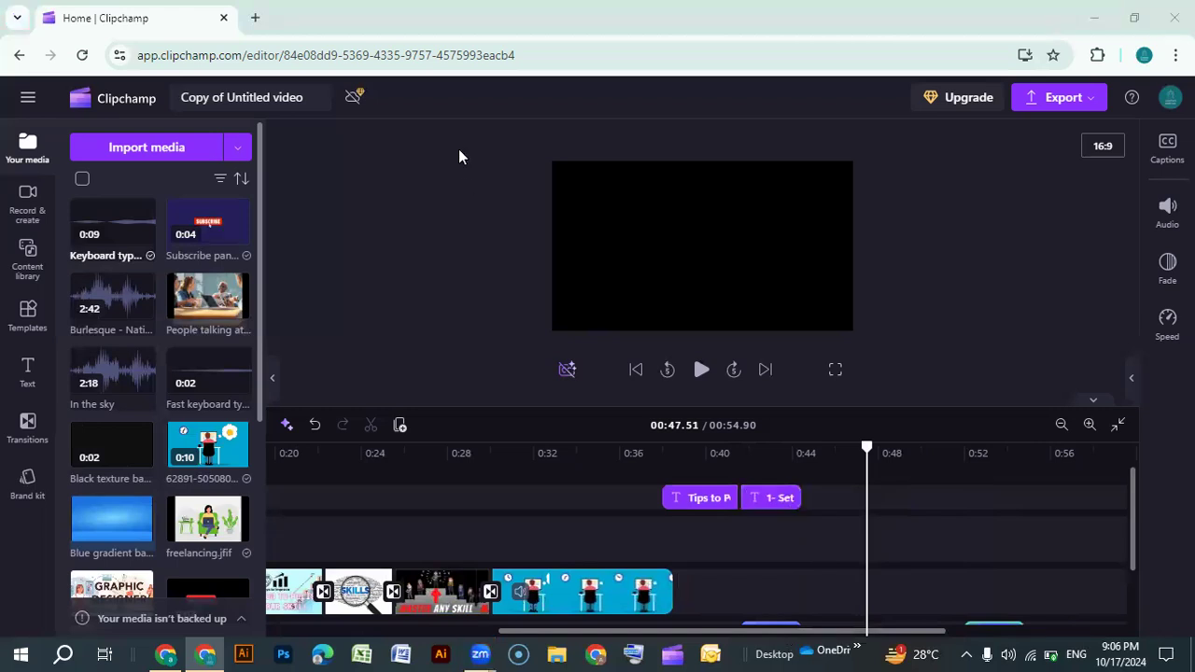
{"action": "scroll", "coordinate": [801, 583], "scroll_direction": "down", "scroll_amount": 2}
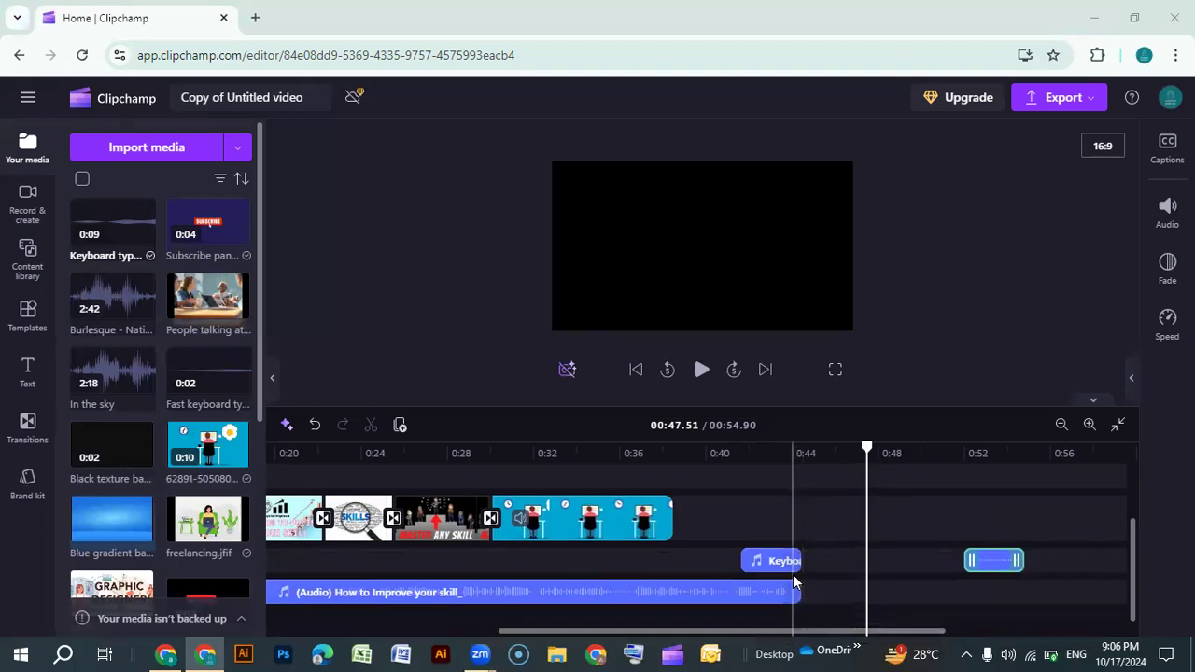
{"action": "scroll", "coordinate": [792, 526], "scroll_direction": "up", "scroll_amount": 2}
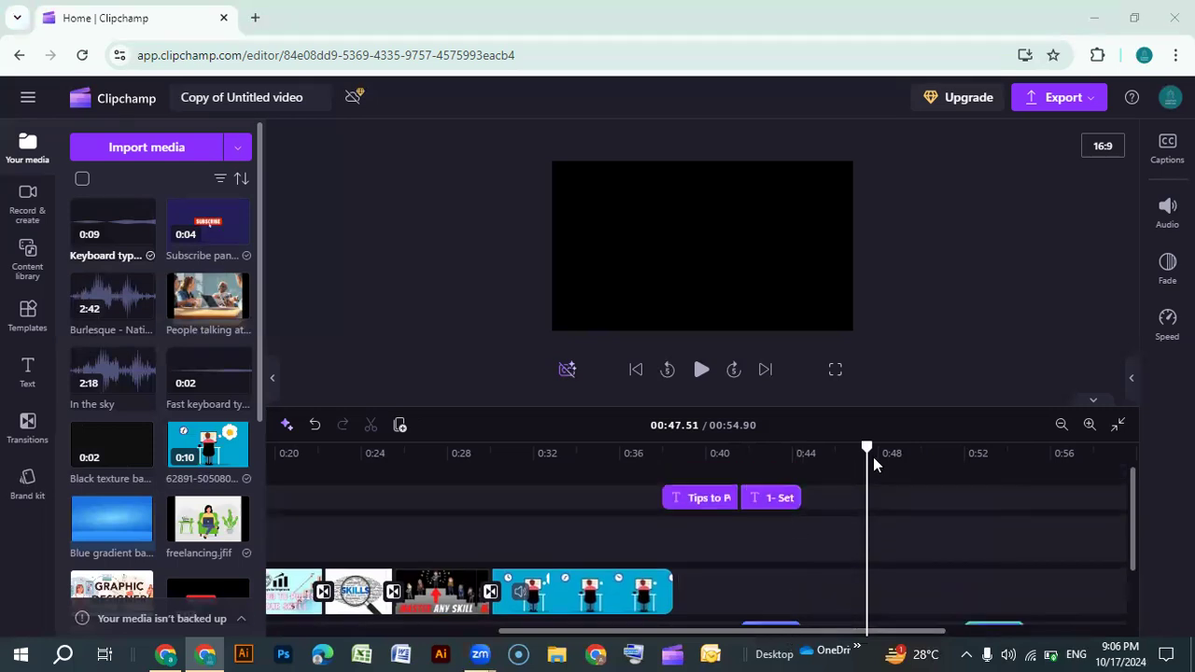
{"action": "scroll", "coordinate": [945, 536], "scroll_direction": "down", "scroll_amount": 2}
{"action": "scroll", "coordinate": [832, 526], "scroll_direction": "up", "scroll_amount": 2}
{"action": "left_click", "coordinate": [767, 498]}
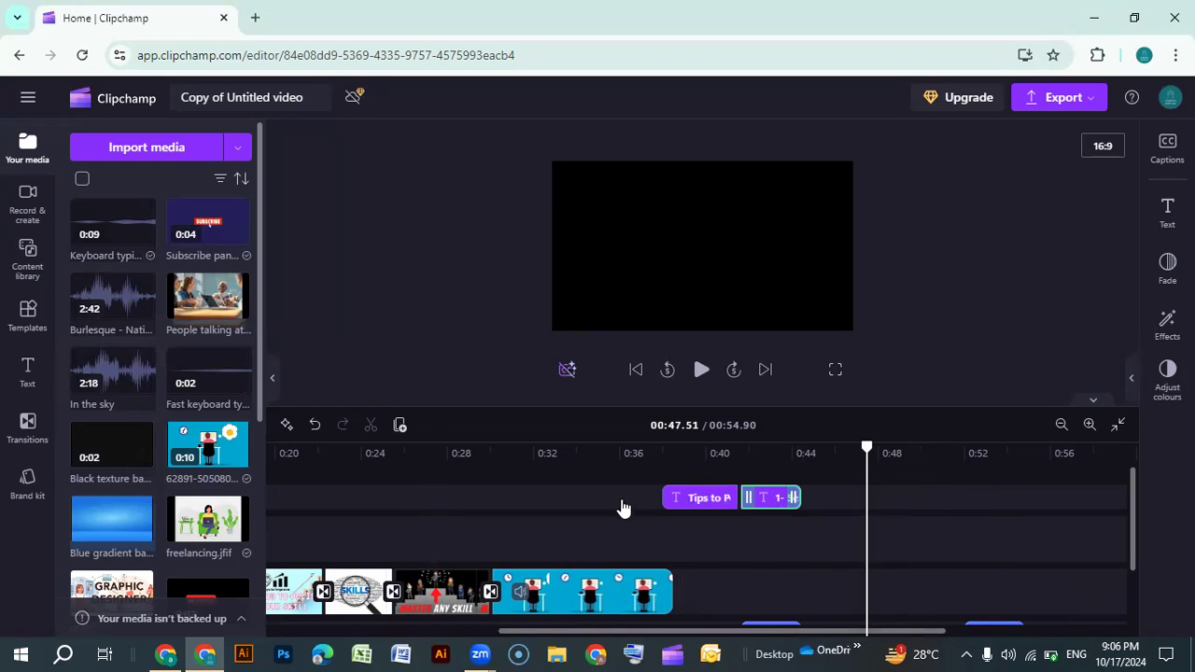
{"action": "left_click", "coordinate": [399, 427]}
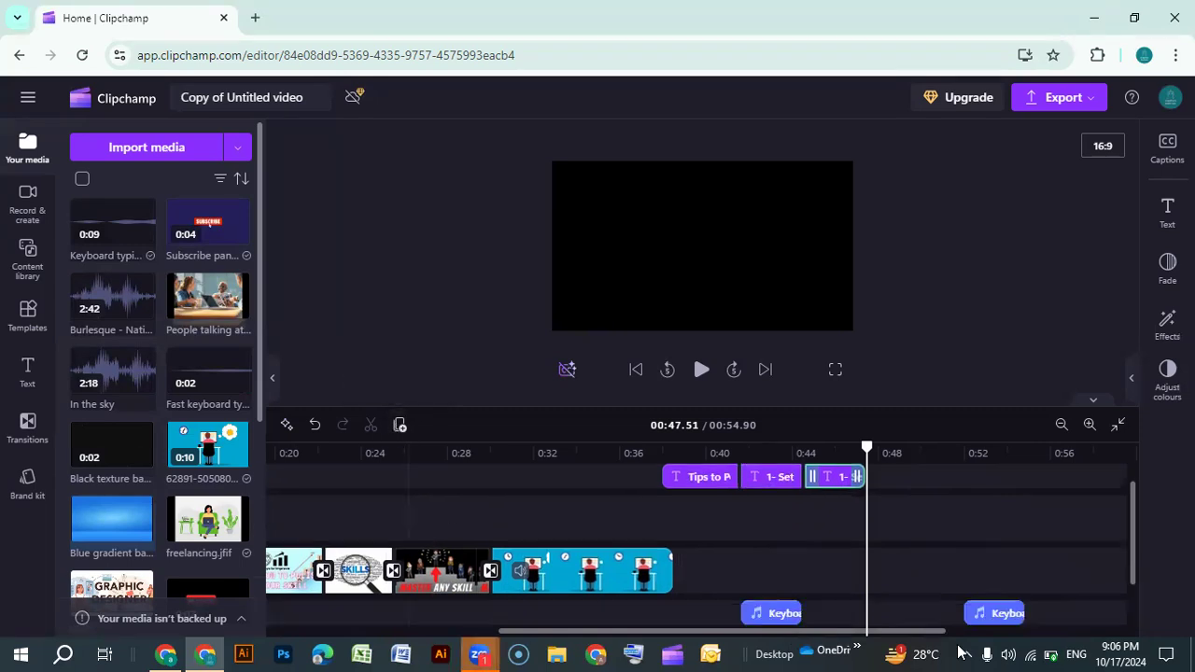
{"action": "left_click_drag", "start_coordinate": [840, 493], "coordinate": [993, 497]}
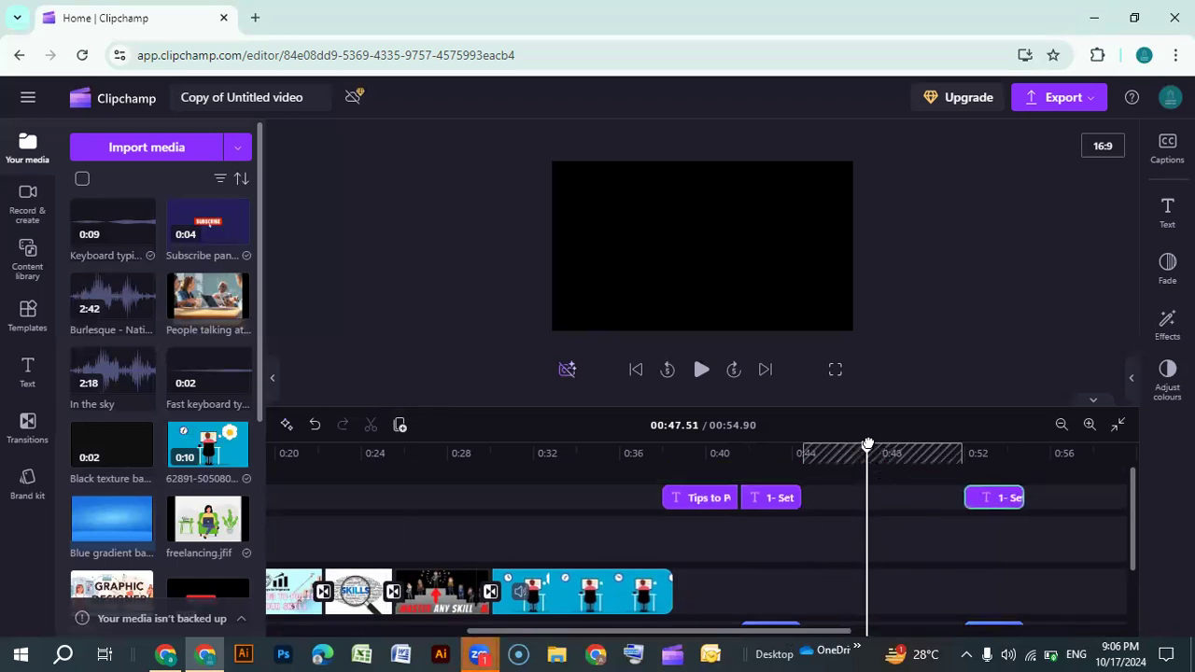
{"action": "left_click_drag", "start_coordinate": [868, 443], "coordinate": [995, 456]}
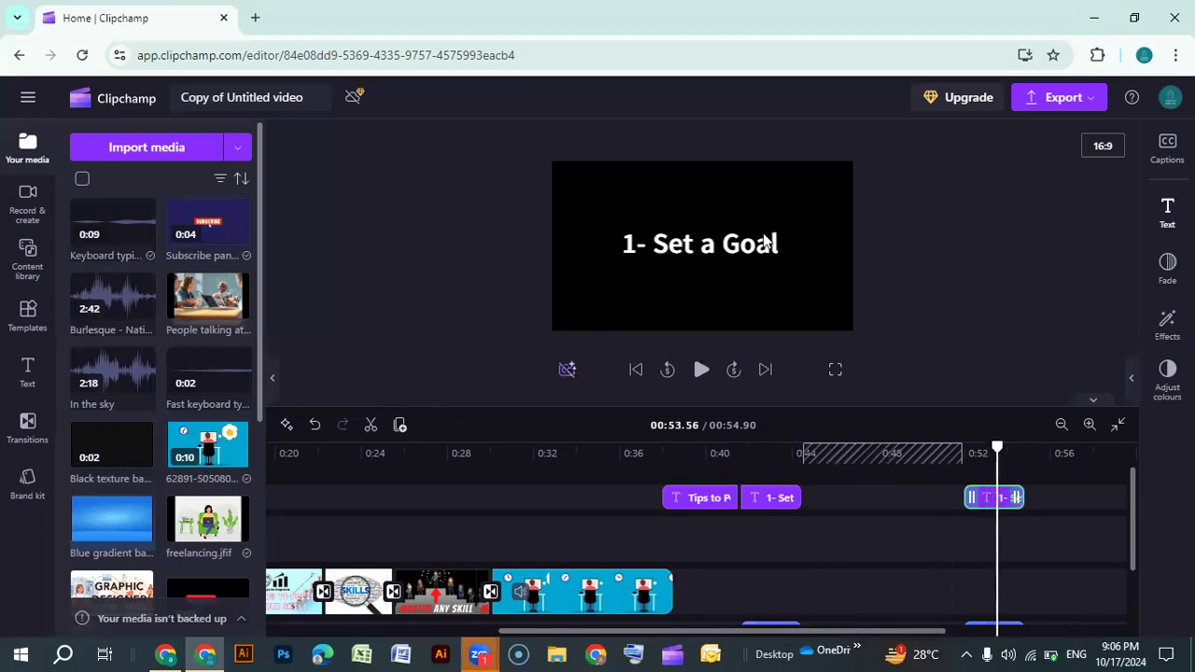
{"action": "left_click", "coordinate": [704, 256]}
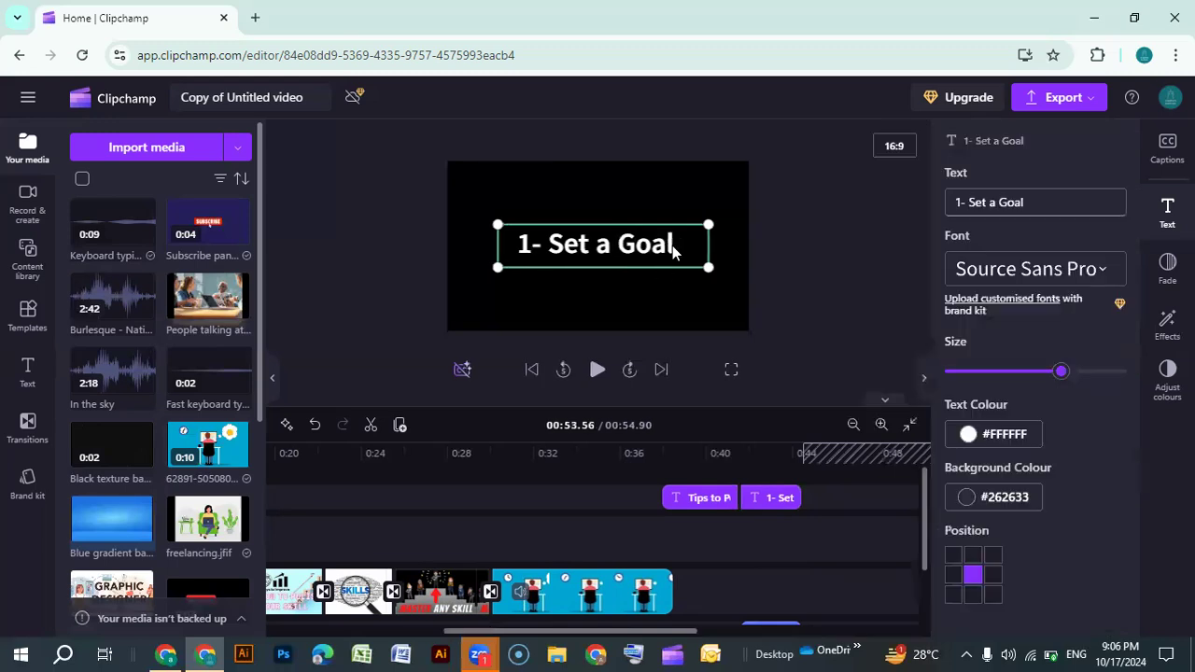
Replace the copied title's text with "2nd Tip"
{"action": "left_click", "coordinate": [1023, 206]}
{"action": "key", "text": "BackSpace"}
{"action": "key", "text": "BackSpace"}
{"action": "key", "text": "BackSpace"}
{"action": "key", "text": "BackSpace"}
{"action": "key", "text": "BackSpace"}
{"action": "key", "text": "BackSpace"}
{"action": "key", "text": "BackSpace"}
{"action": "key", "text": "BackSpace"}
{"action": "key", "text": "BackSpace"}
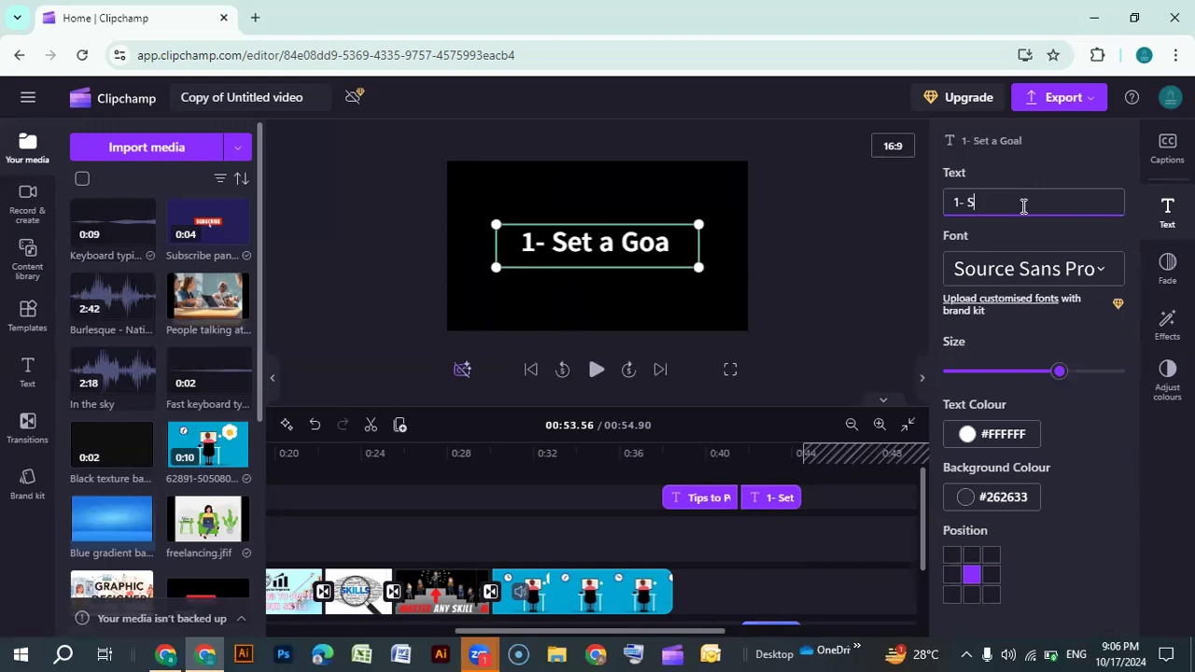
{"action": "key", "text": "BackSpace"}
{"action": "key", "text": "BackSpace"}
{"action": "key", "text": "BackSpace"}
{"action": "key", "text": "BackSpace"}
{"action": "type", "text": "2n"}
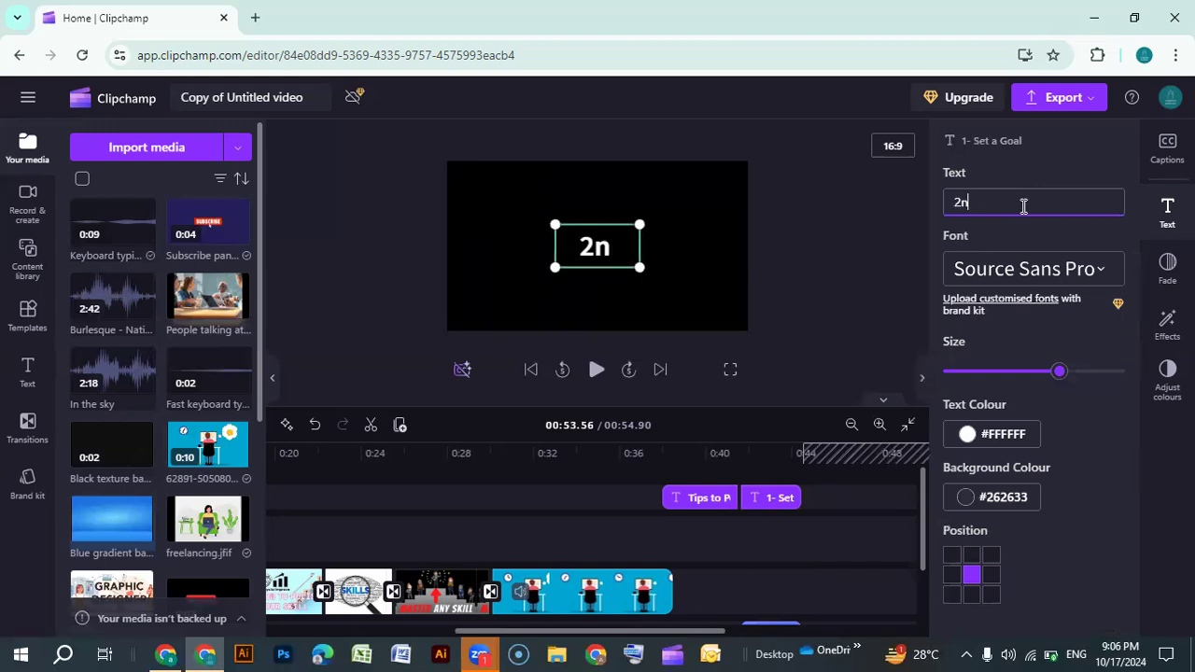
{"action": "type", "text": "d Tip"}
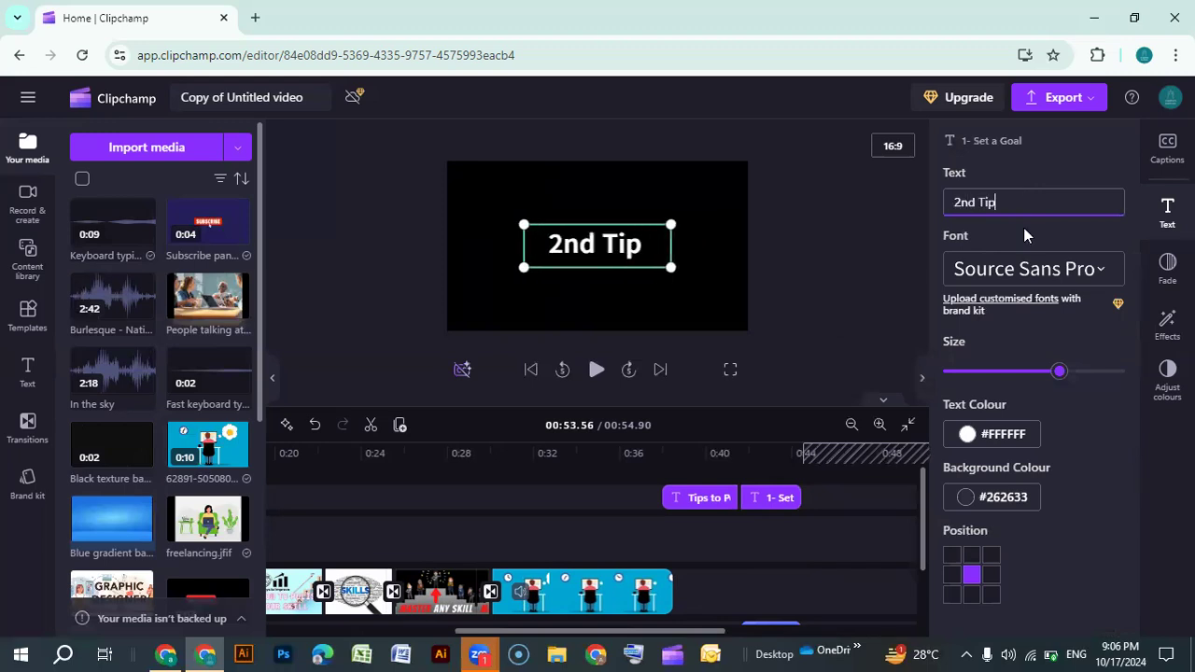
{"action": "left_click", "coordinate": [919, 378]}
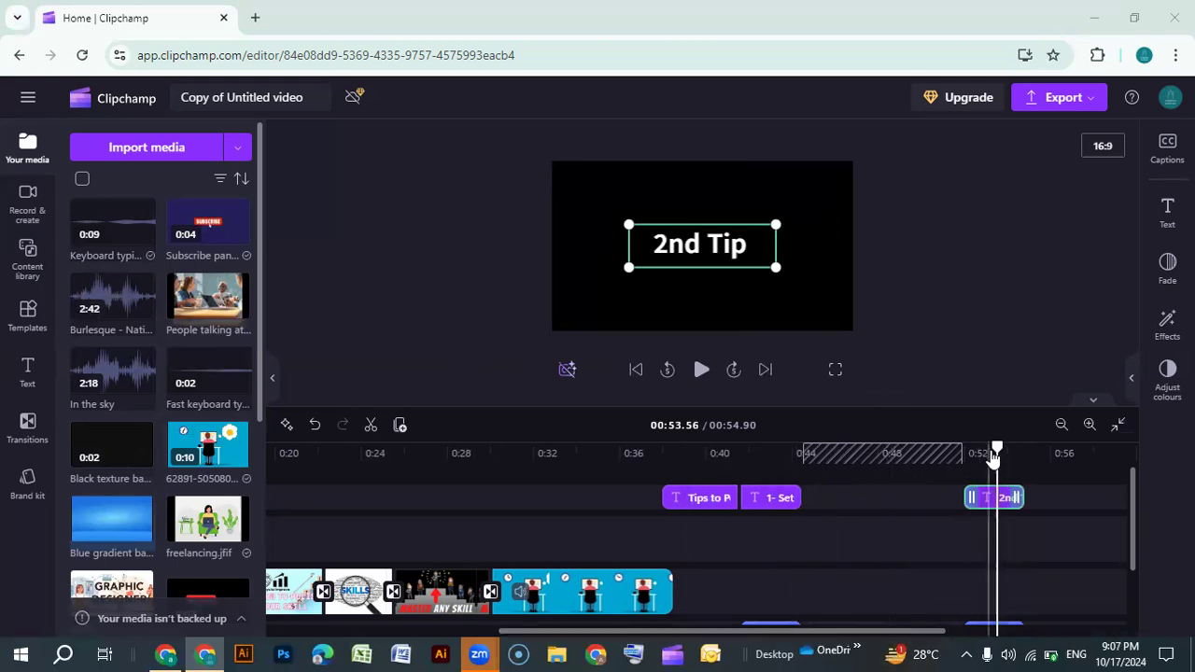
Search the content library's backgrounds for "black back"
{"action": "left_click_drag", "start_coordinate": [997, 447], "coordinate": [701, 446]}
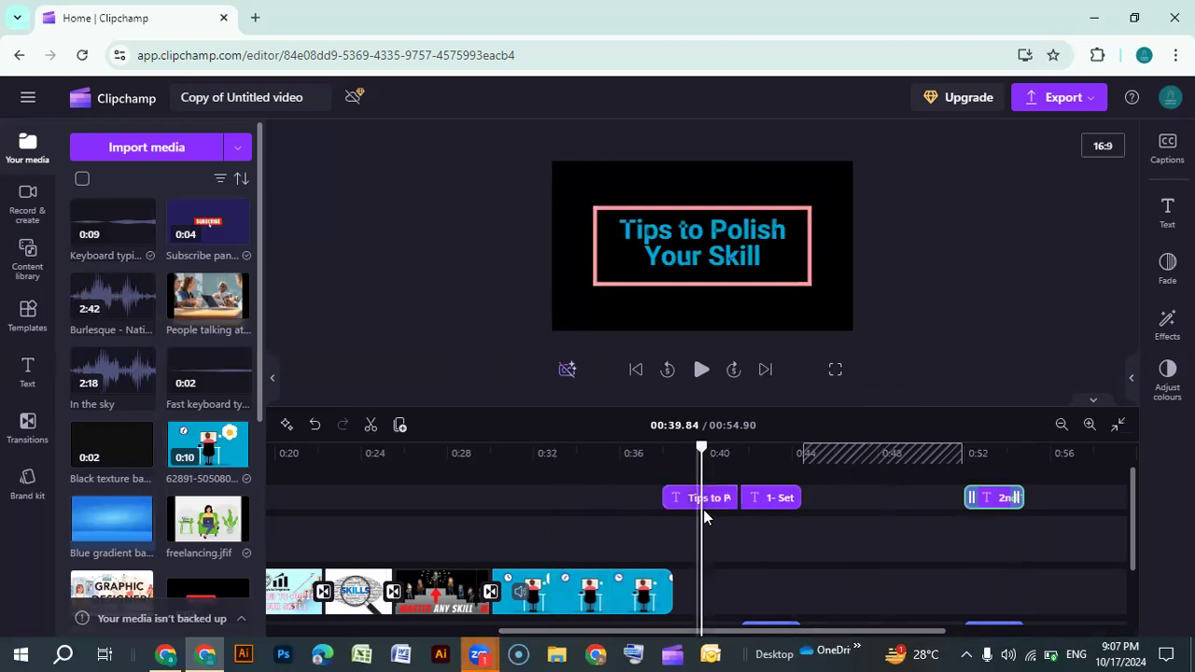
{"action": "left_click", "coordinate": [669, 502]}
{"action": "left_click", "coordinate": [697, 564]}
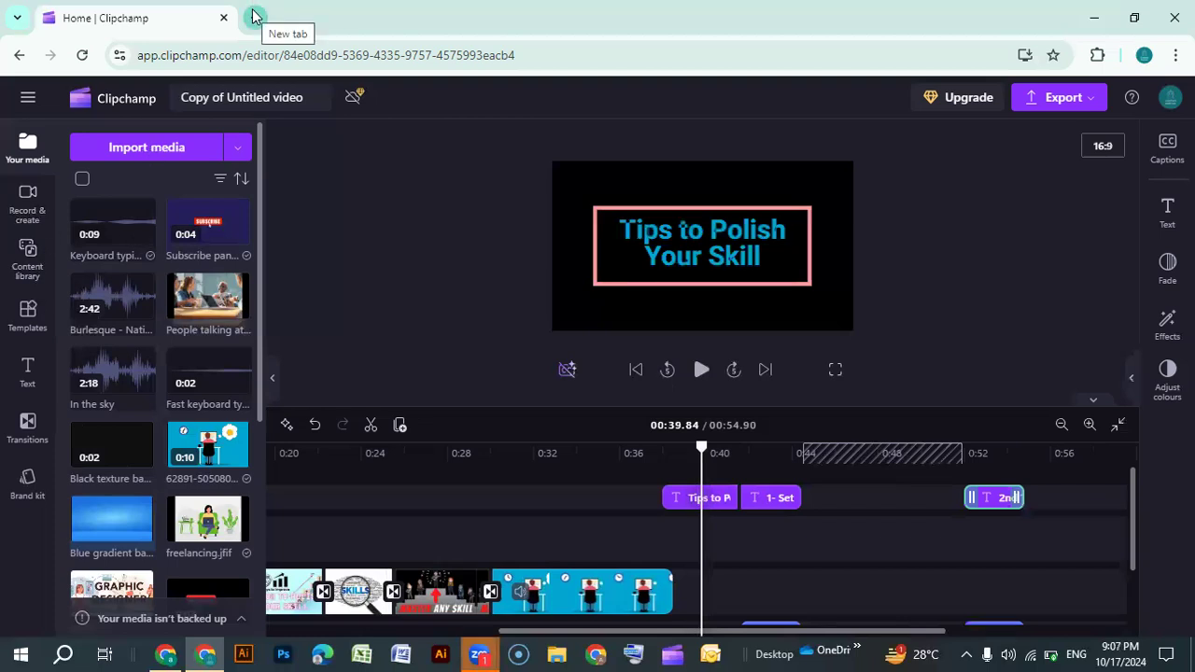
{"action": "left_click", "coordinate": [28, 261]}
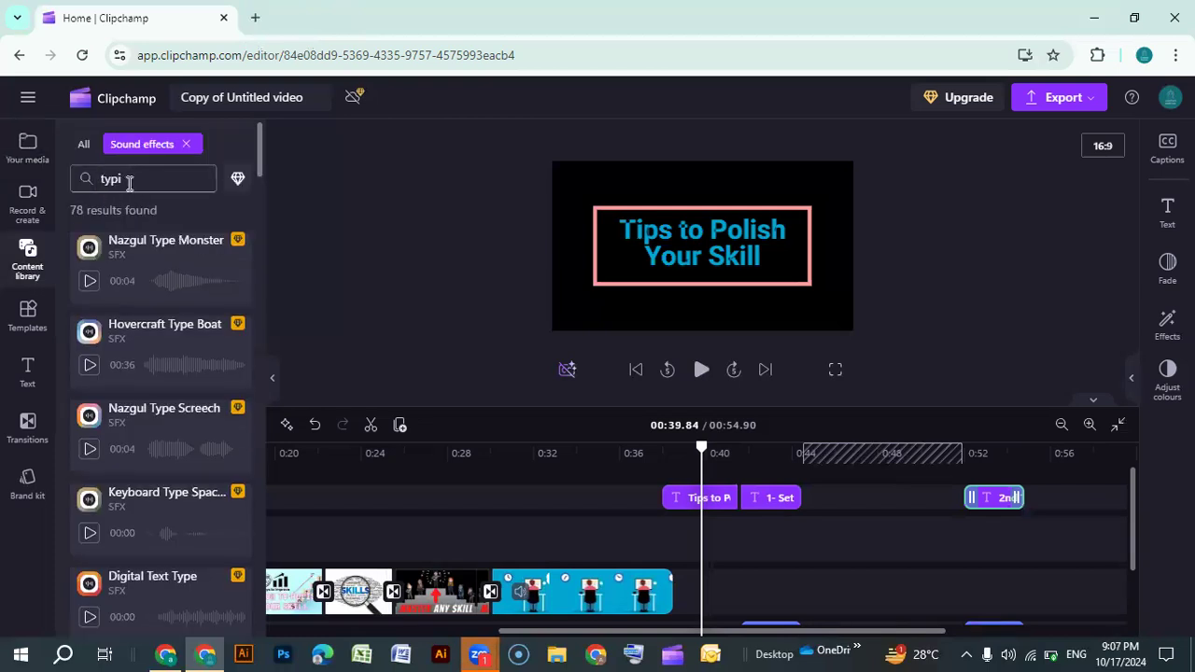
{"action": "key", "text": "BackSpace"}
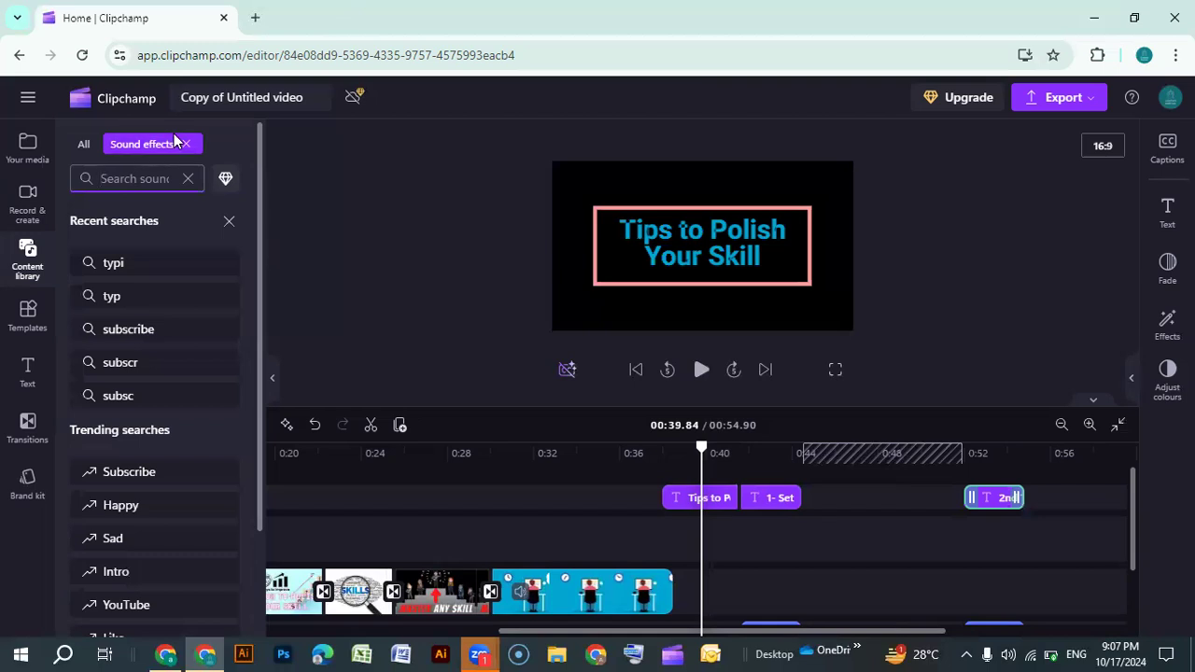
{"action": "left_click", "coordinate": [86, 145]}
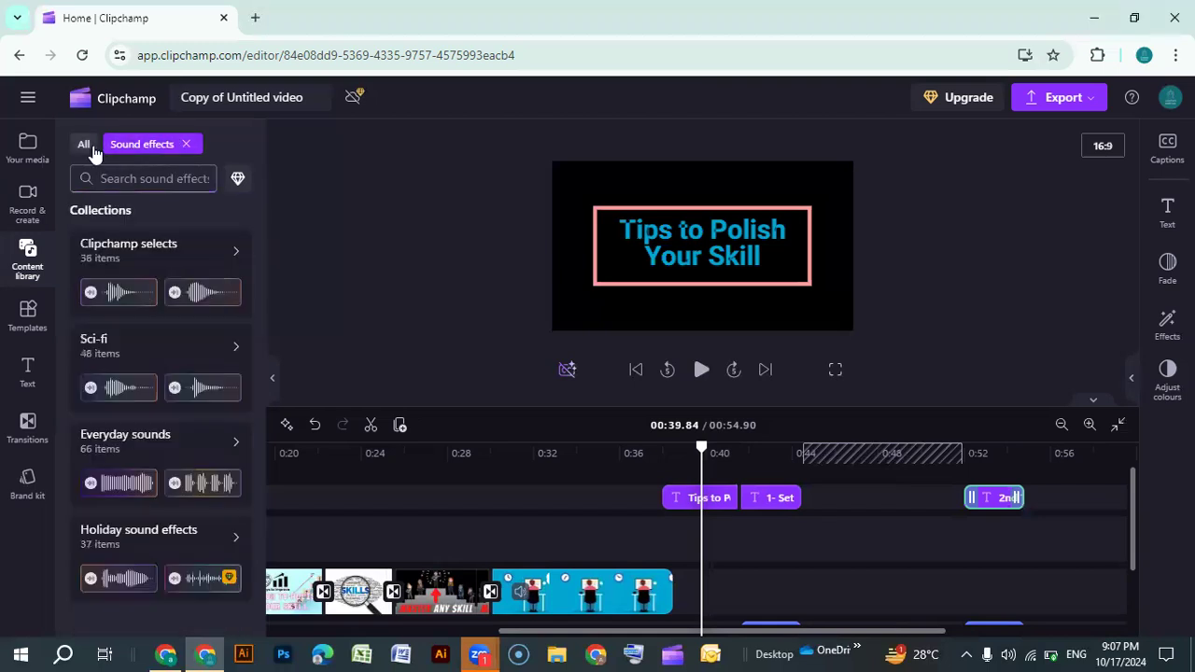
{"action": "left_click", "coordinate": [230, 145]}
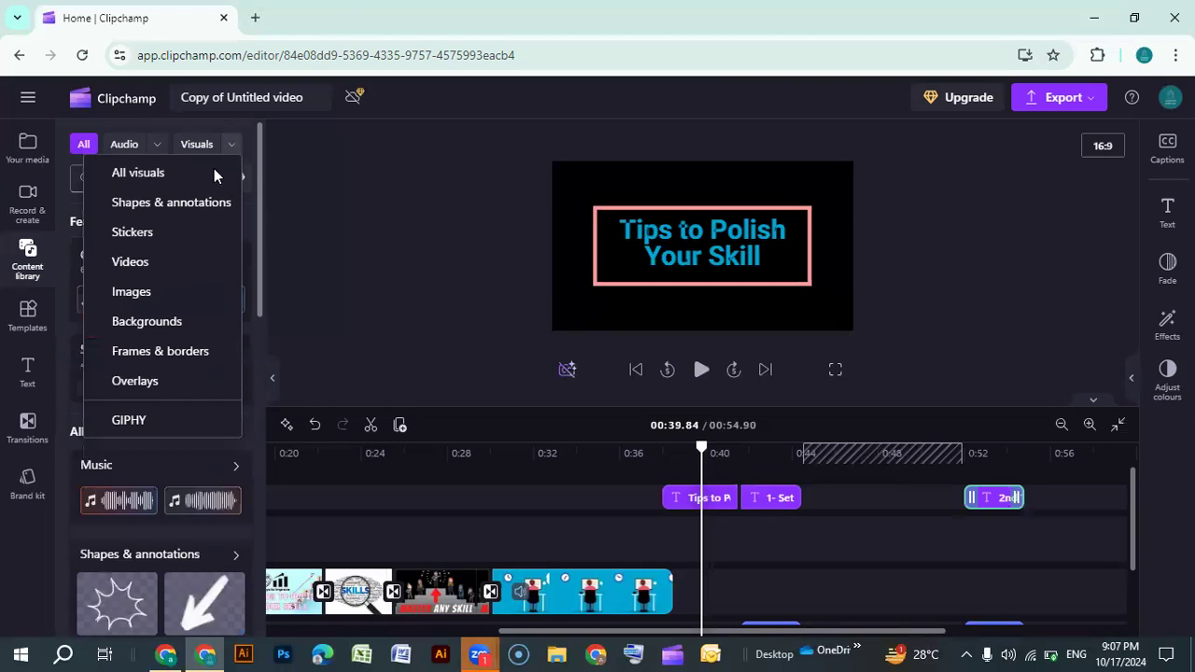
{"action": "left_click", "coordinate": [142, 323]}
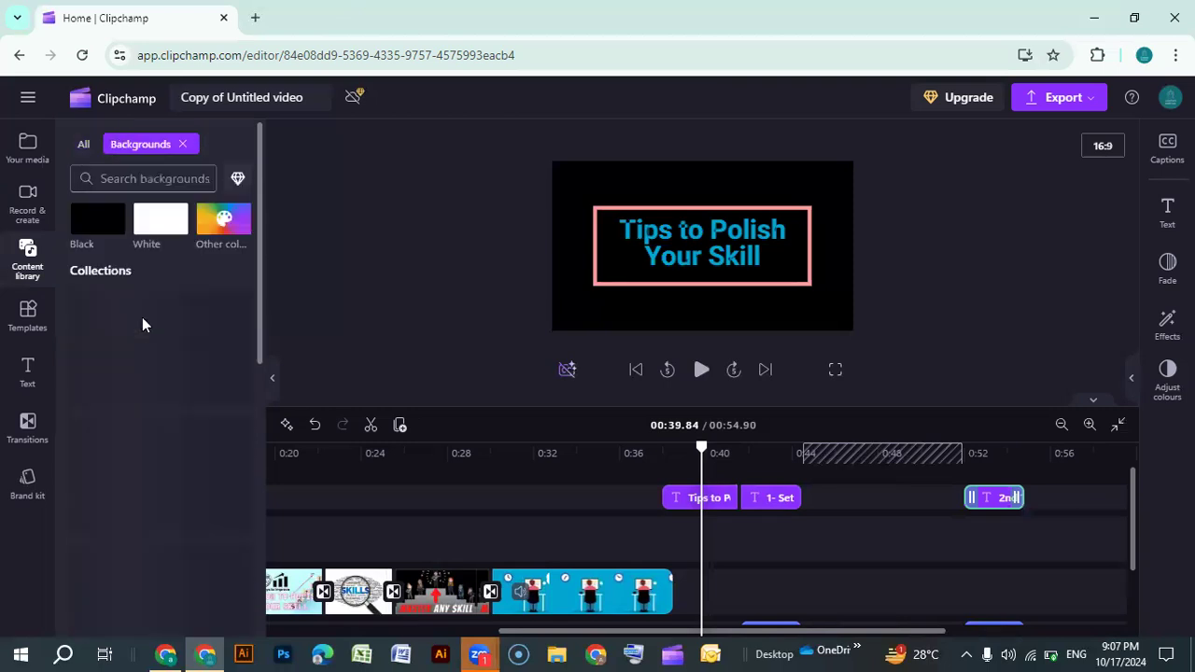
{"action": "left_click", "coordinate": [144, 178]}
{"action": "type", "text": "black back"}
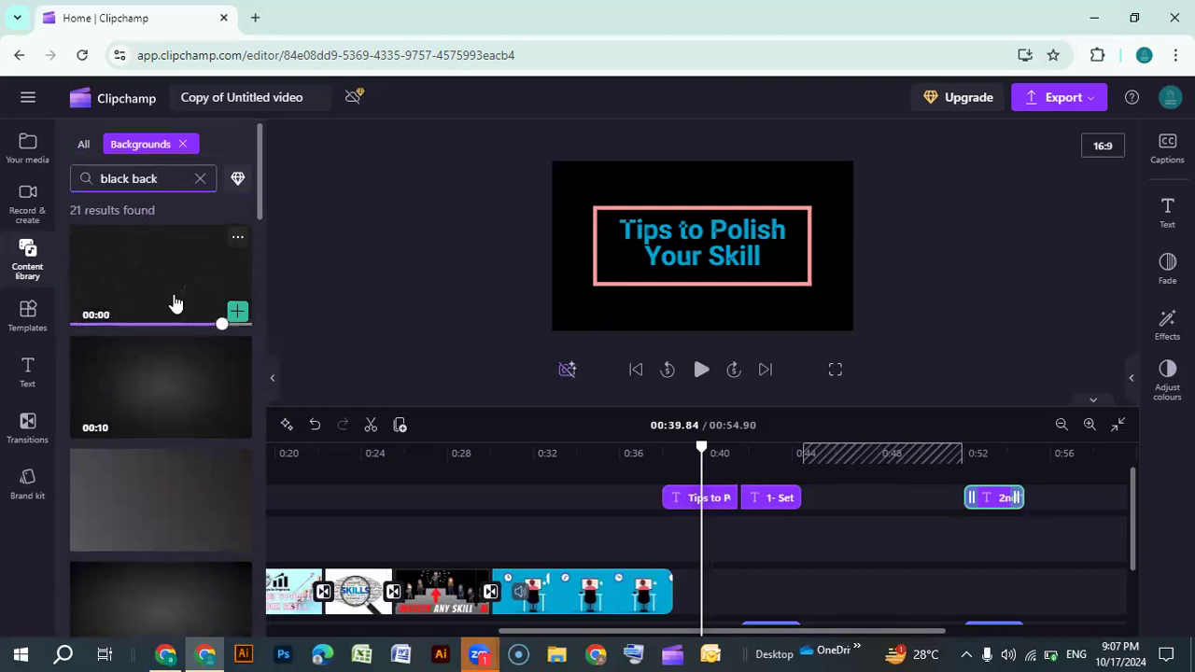
Add the first black background from the results to the timeline
{"action": "scroll", "coordinate": [173, 300], "scroll_direction": "down", "scroll_amount": 1}
{"action": "scroll", "coordinate": [186, 315], "scroll_direction": "up", "scroll_amount": 1}
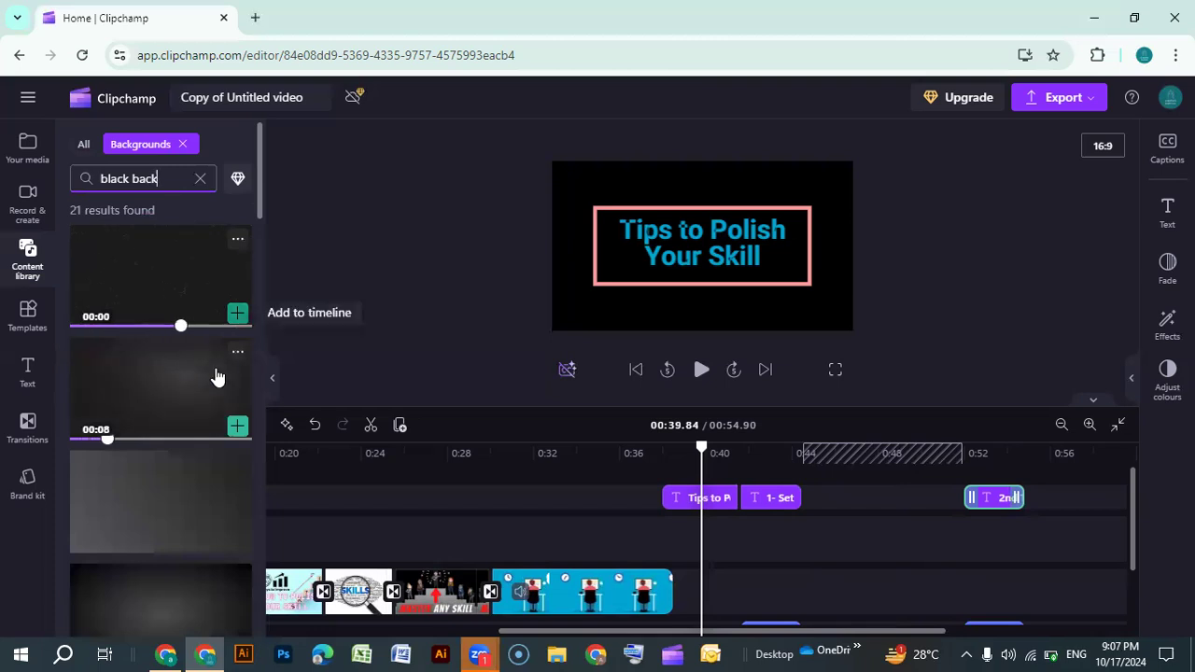
{"action": "scroll", "coordinate": [179, 481], "scroll_direction": "down", "scroll_amount": 3}
{"action": "scroll", "coordinate": [180, 487], "scroll_direction": "down", "scroll_amount": 6}
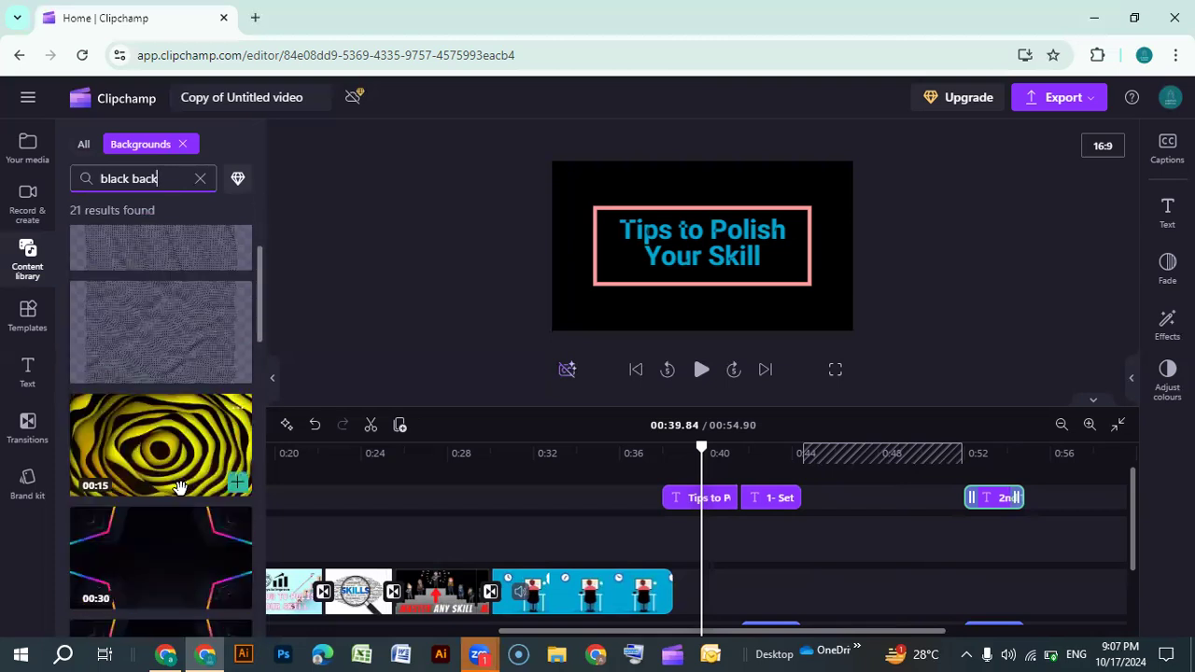
{"action": "scroll", "coordinate": [180, 488], "scroll_direction": "down", "scroll_amount": 1}
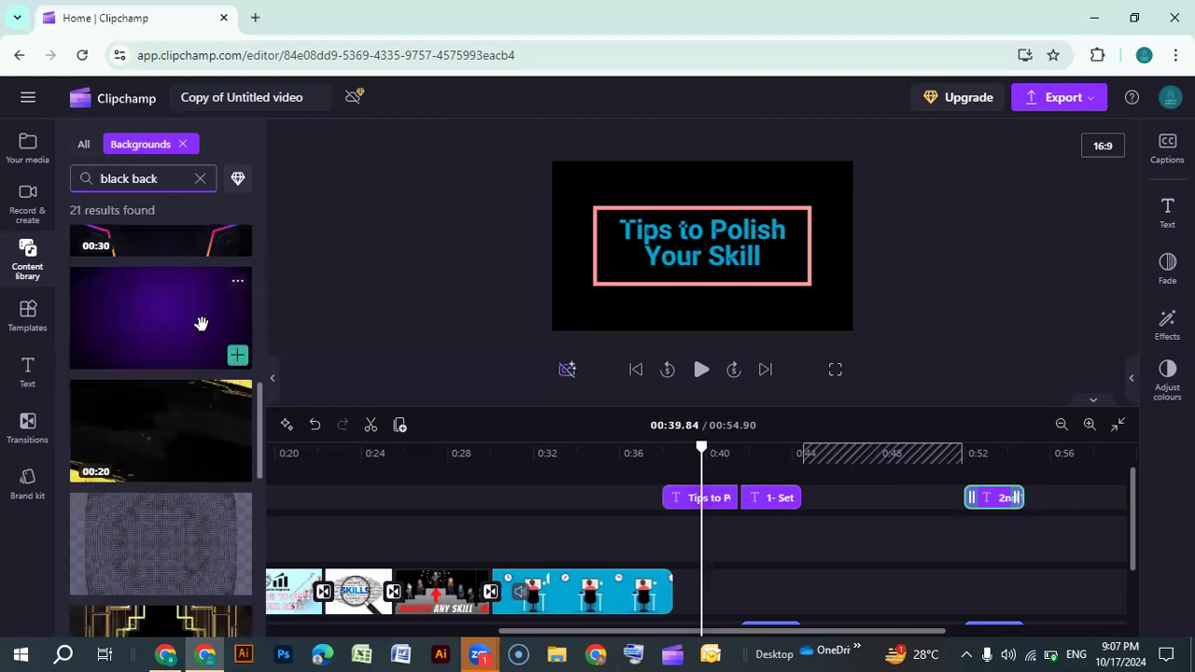
{"action": "scroll", "coordinate": [191, 394], "scroll_direction": "down", "scroll_amount": 8}
{"action": "scroll", "coordinate": [191, 394], "scroll_direction": "up", "scroll_amount": 5}
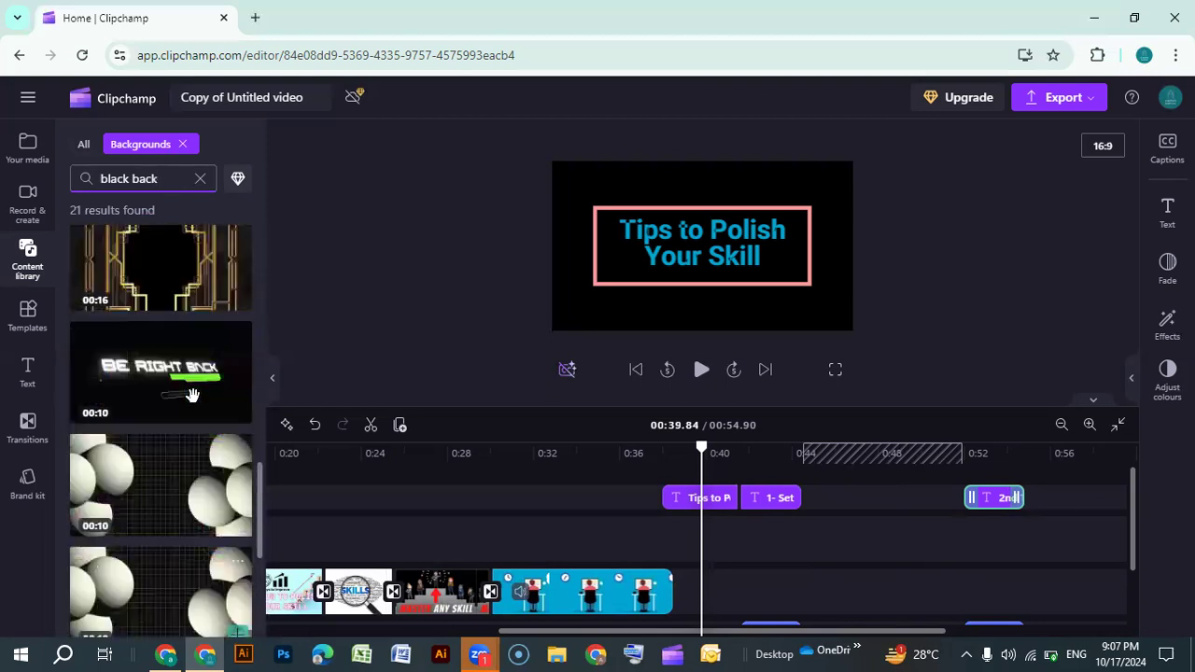
{"action": "scroll", "coordinate": [191, 394], "scroll_direction": "up", "scroll_amount": 10}
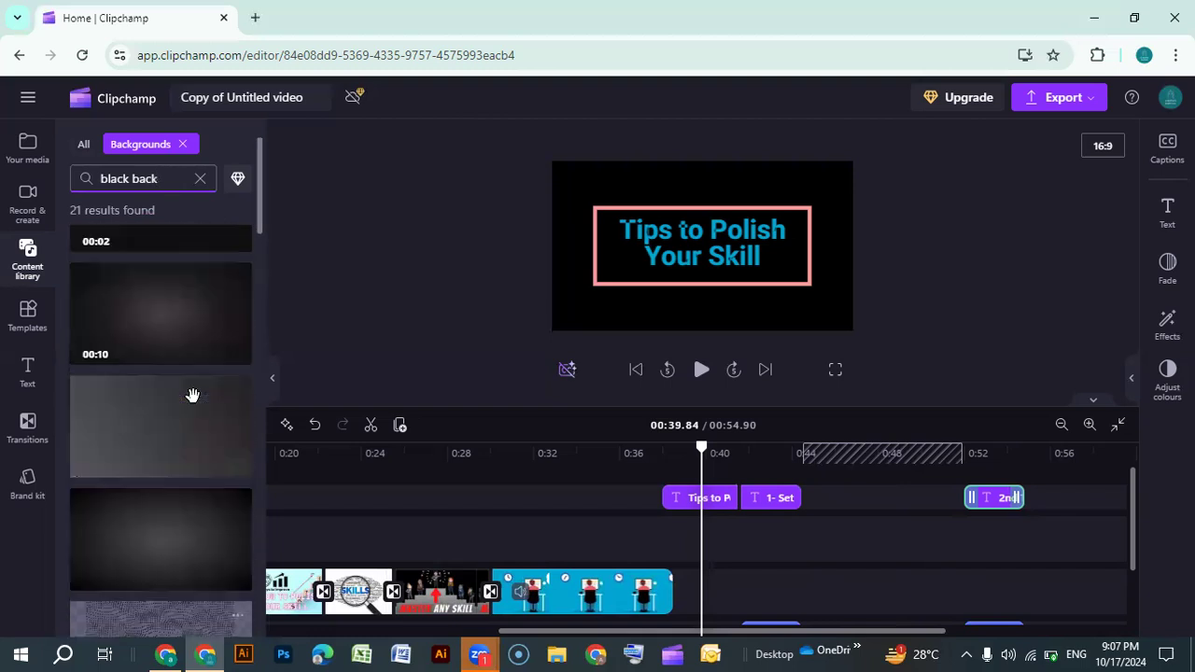
{"action": "scroll", "coordinate": [165, 422], "scroll_direction": "up", "scroll_amount": 2}
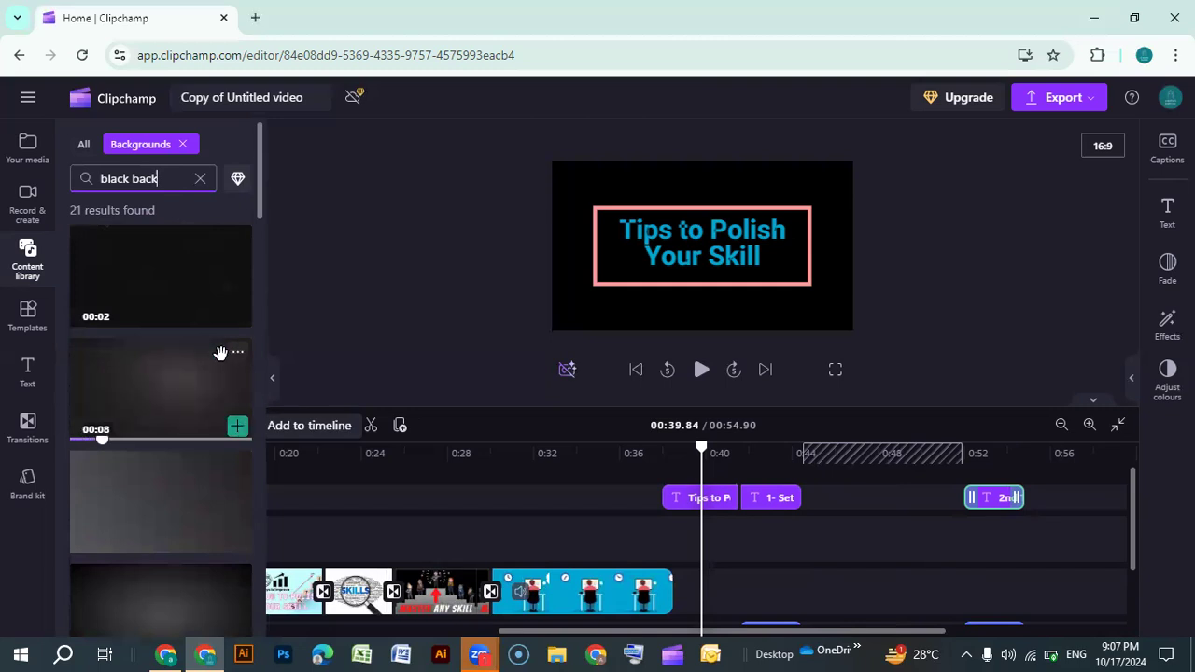
{"action": "scroll", "coordinate": [210, 371], "scroll_direction": "down", "scroll_amount": 1}
{"action": "scroll", "coordinate": [210, 369], "scroll_direction": "up", "scroll_amount": 1}
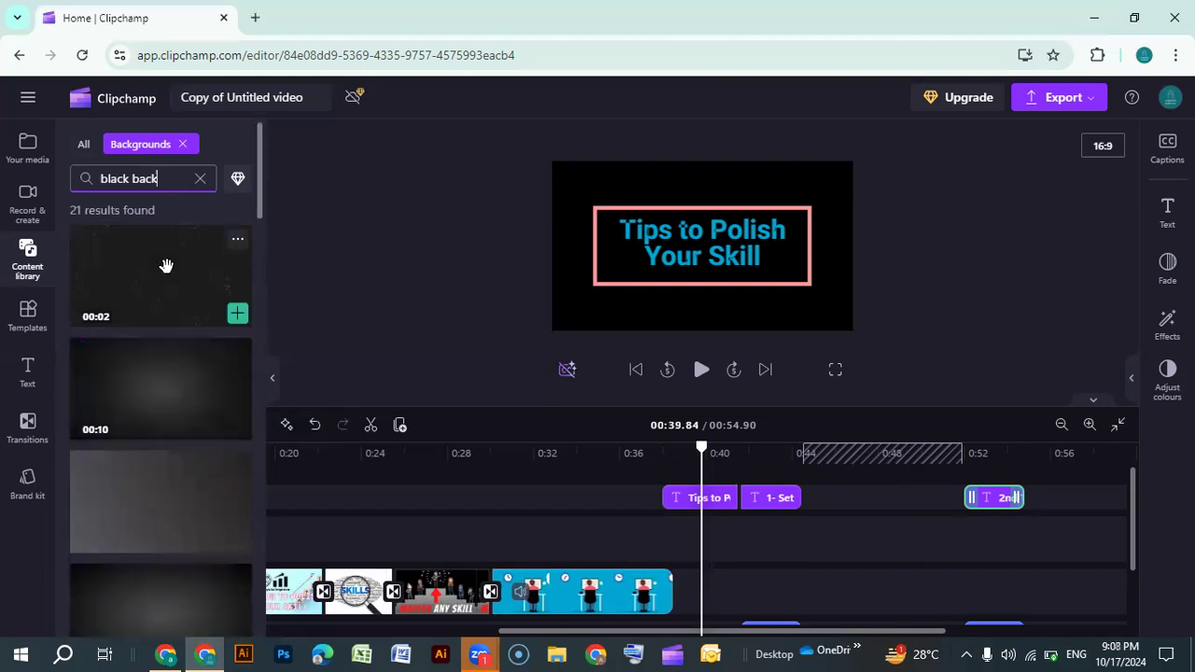
{"action": "left_click", "coordinate": [238, 317]}
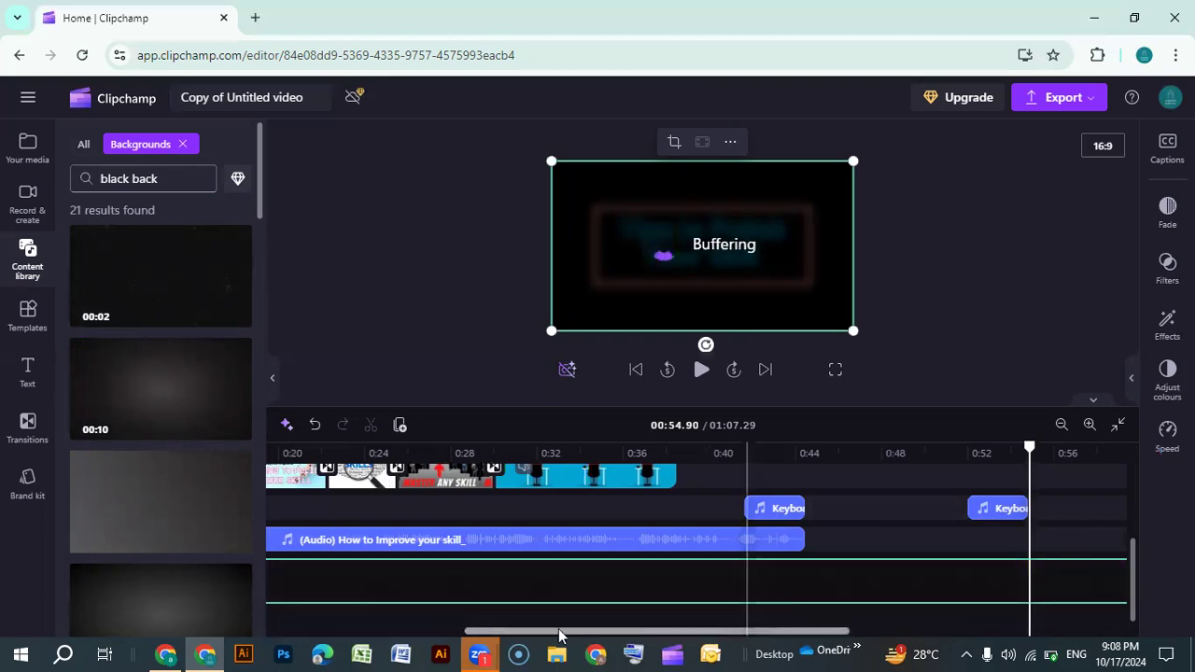
Split the black background clip at 0:54.90 and delete the part after the split
{"action": "left_click_drag", "start_coordinate": [558, 634], "coordinate": [370, 627]}
{"action": "left_click_drag", "start_coordinate": [539, 576], "coordinate": [573, 576]}
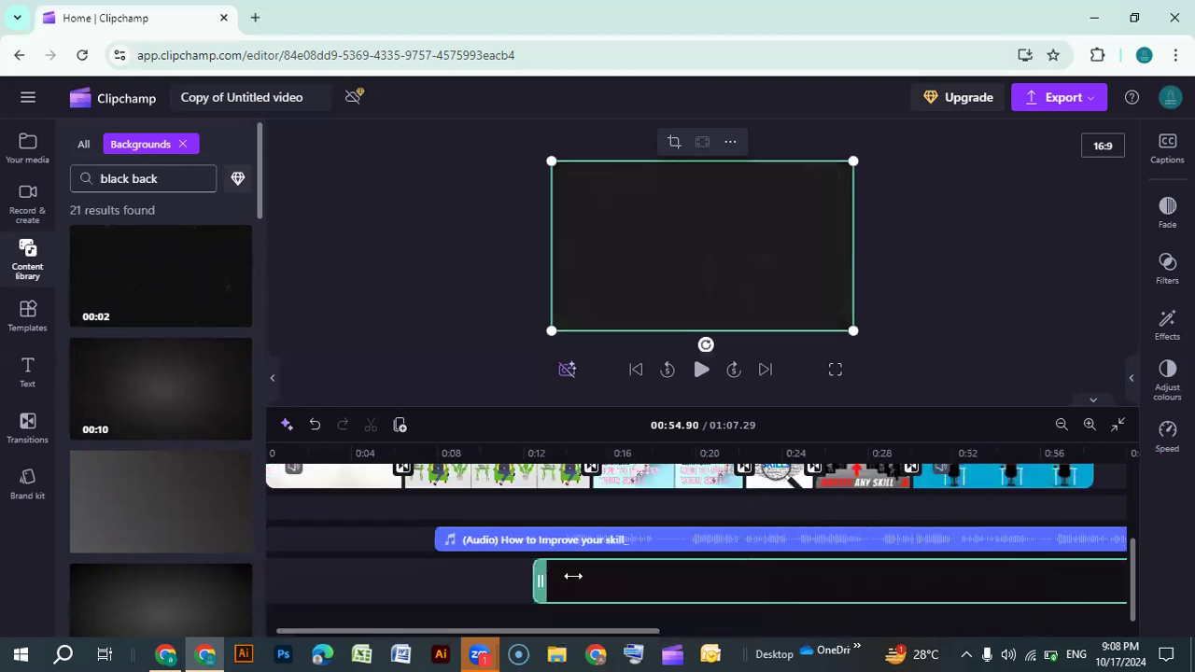
{"action": "left_click_drag", "start_coordinate": [858, 574], "coordinate": [1088, 575]}
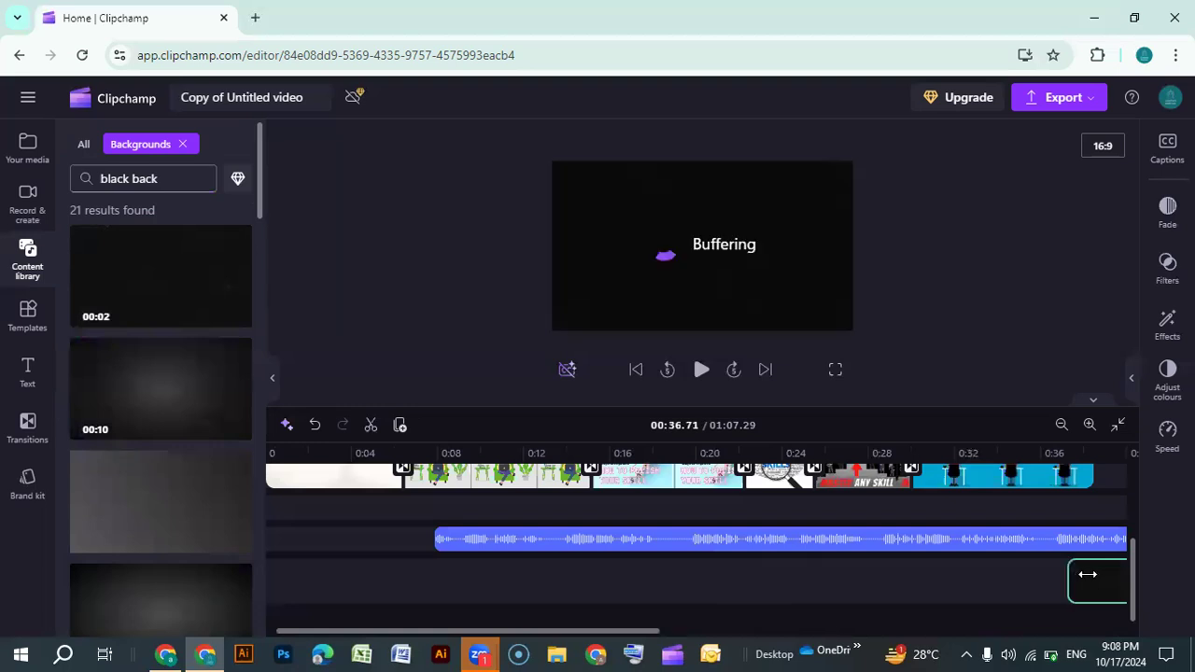
{"action": "left_click_drag", "start_coordinate": [576, 630], "coordinate": [902, 619]}
{"action": "scroll", "coordinate": [821, 583], "scroll_direction": "right", "scroll_amount": 1}
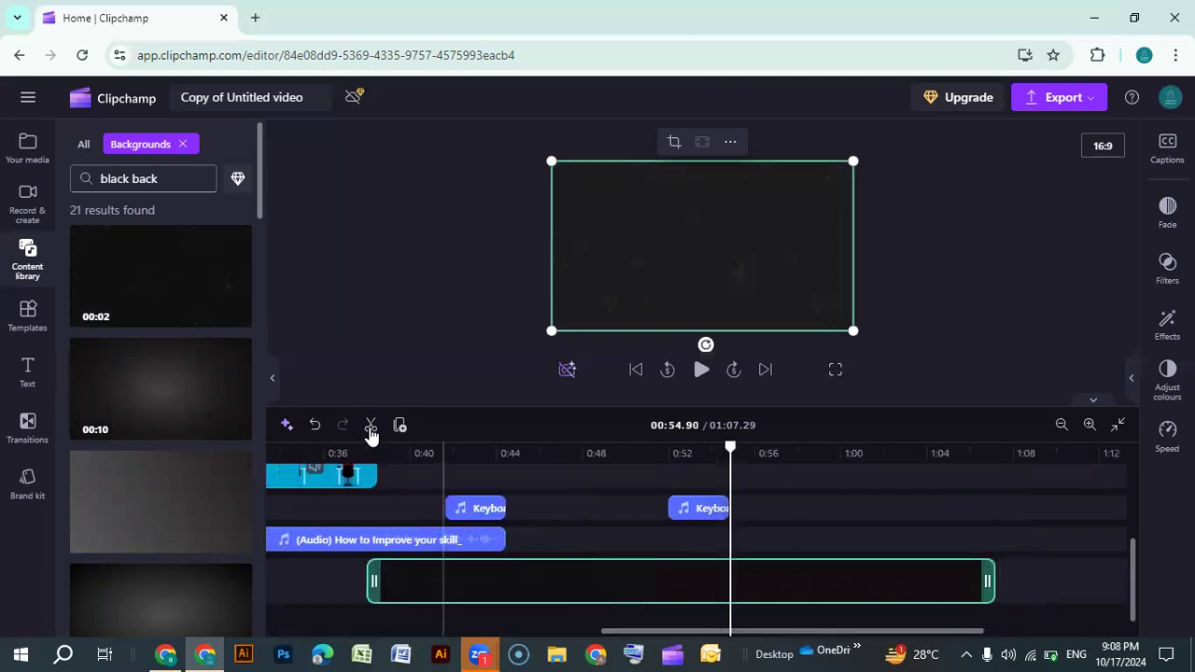
{"action": "key", "text": "s"}
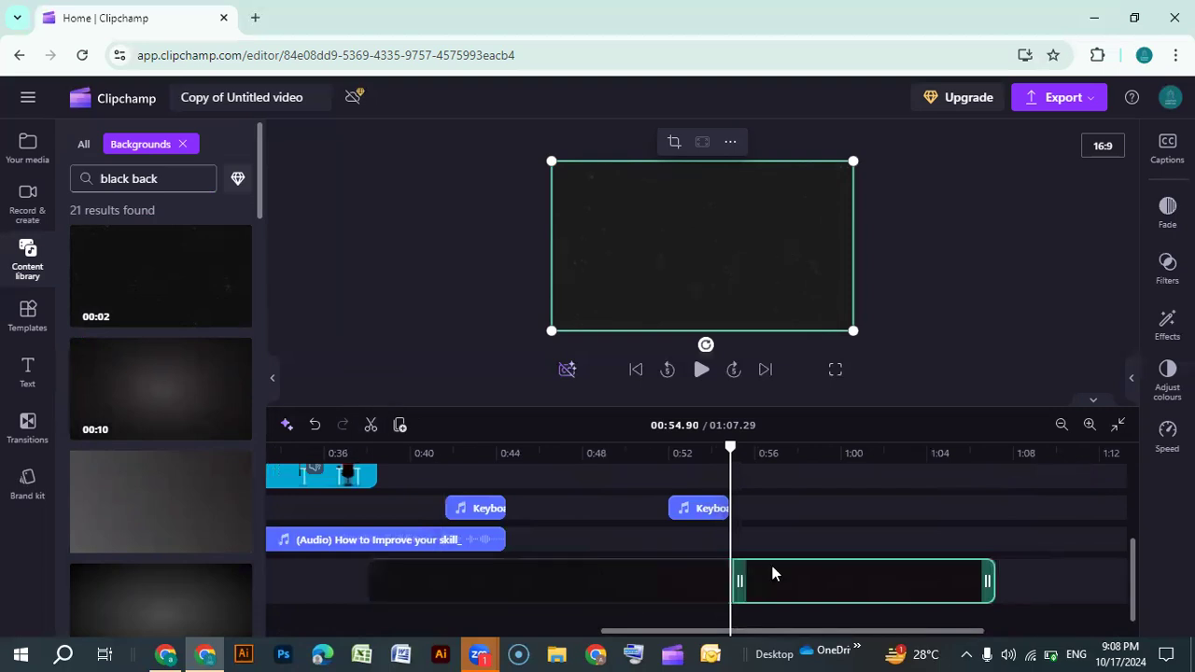
{"action": "key", "text": "Delete"}
Move the black background onto the video track right after the last image clip and trim it to end around 0:44
{"action": "left_click_drag", "start_coordinate": [466, 576], "coordinate": [510, 570]}
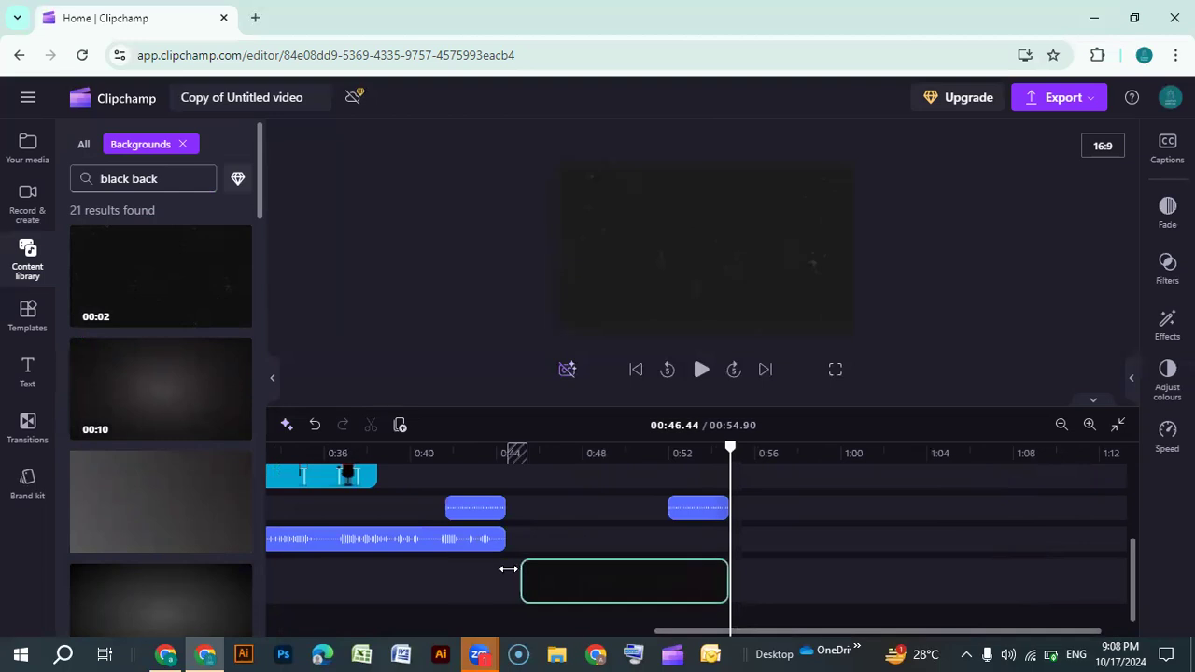
{"action": "right_click", "coordinate": [507, 569]}
{"action": "left_click", "coordinate": [837, 512]}
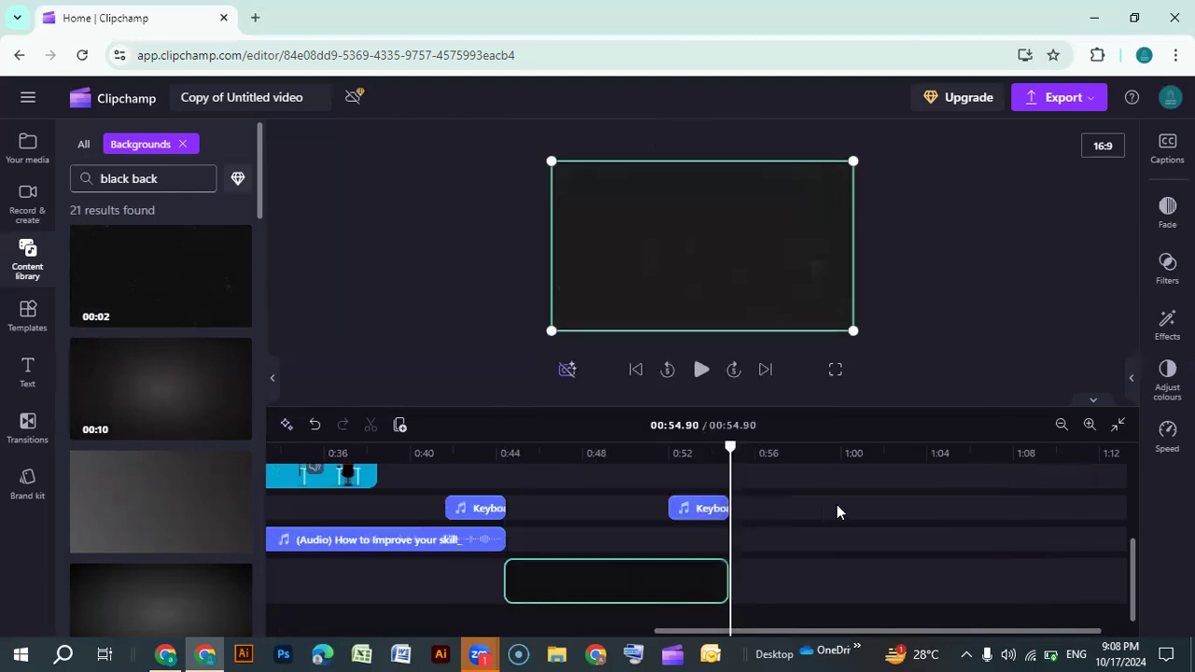
{"action": "left_click", "coordinate": [715, 578]}
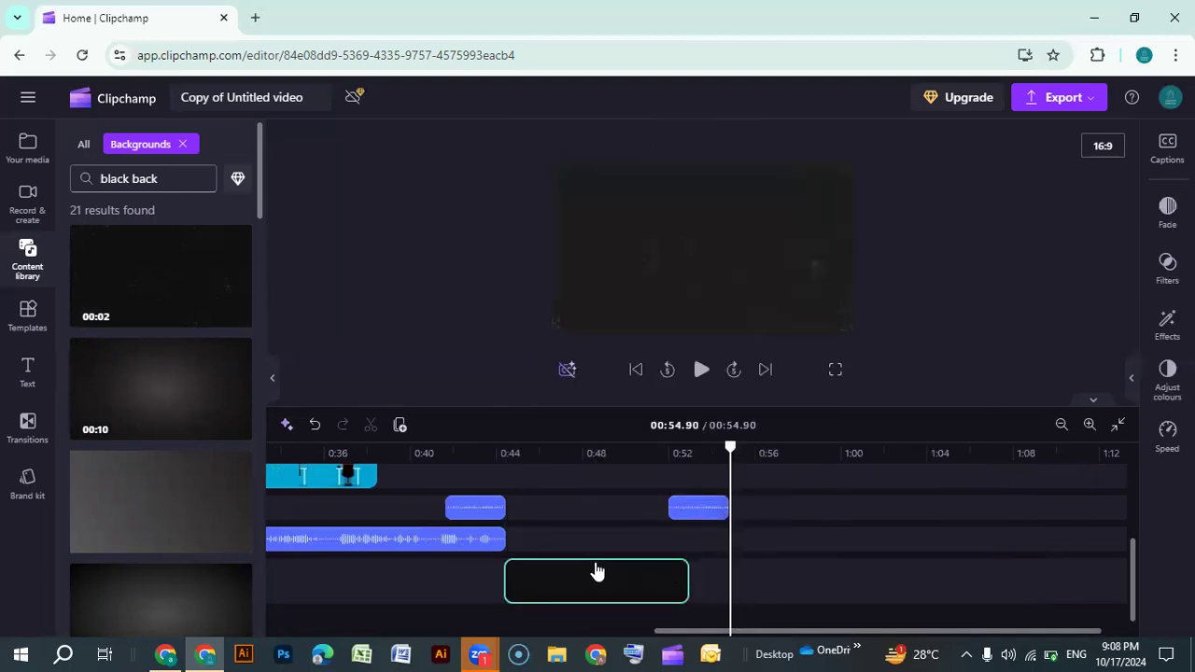
{"action": "key", "text": "Delete"}
{"action": "scroll", "coordinate": [594, 563], "scroll_direction": "down", "scroll_amount": 2}
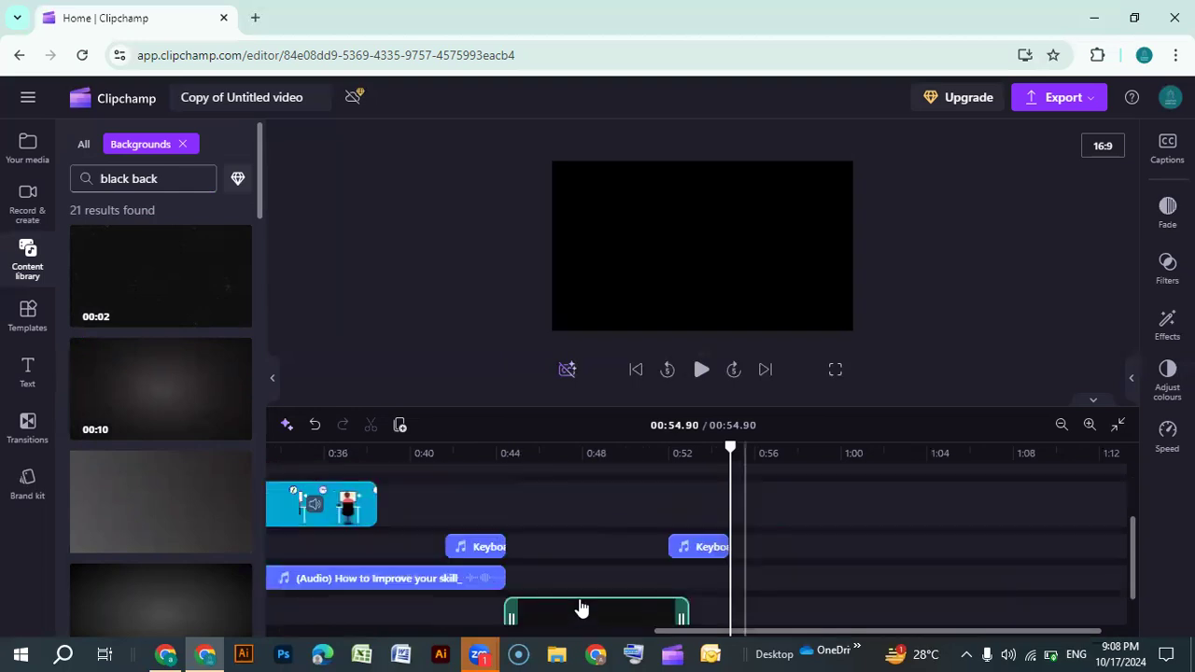
{"action": "left_click_drag", "start_coordinate": [440, 493], "coordinate": [424, 493]}
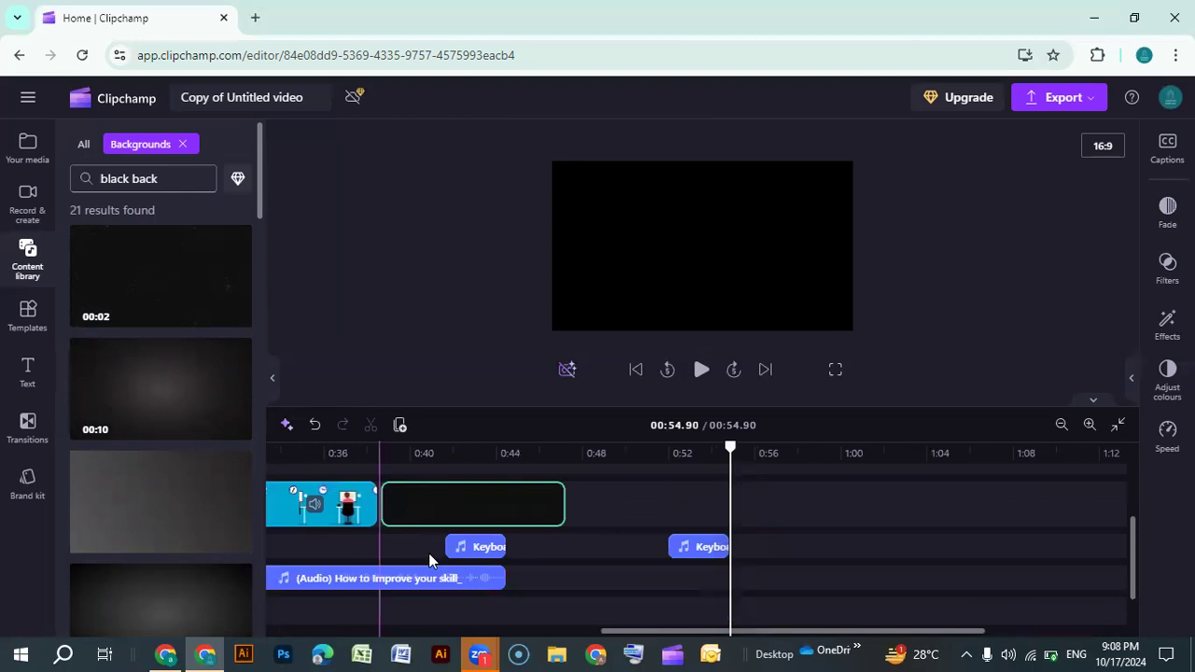
{"action": "scroll", "coordinate": [429, 553], "scroll_direction": "up", "scroll_amount": 2}
{"action": "mouse_move", "coordinate": [551, 591]}
{"action": "left_mouse_down"}
{"action": "mouse_move", "coordinate": [491, 584]}
{"action": "mouse_move", "coordinate": [507, 584]}
{"action": "left_mouse_up"}
{"action": "left_click", "coordinate": [379, 588]}
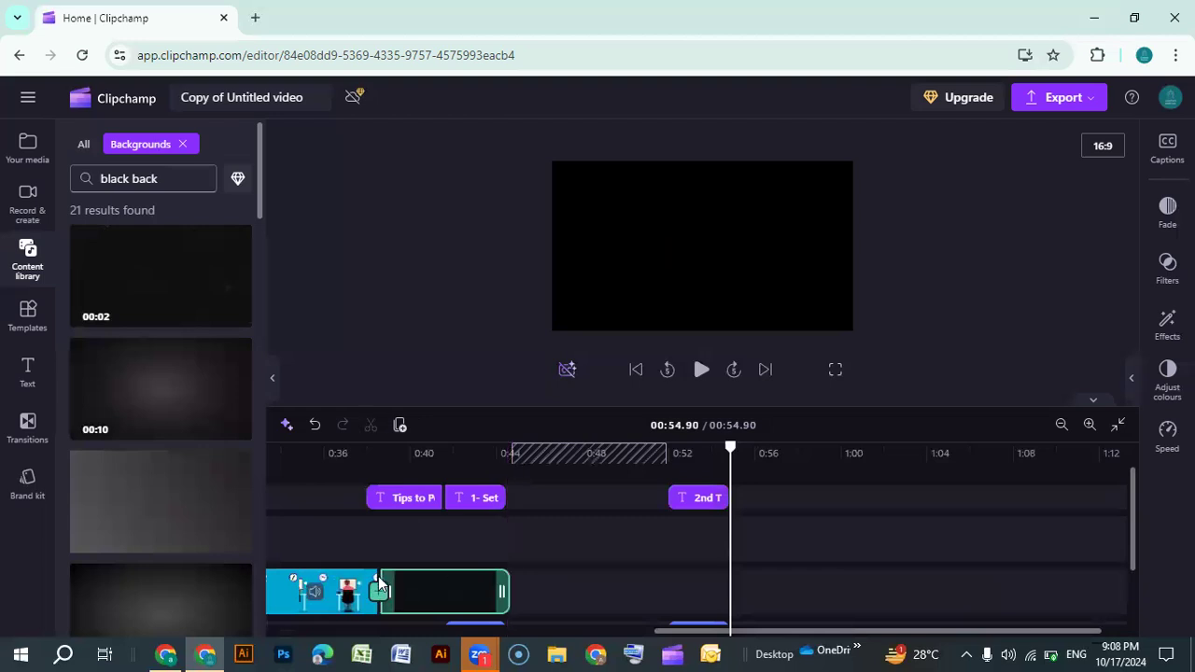
Trim the start of the "Tips to Polish" title to line up with the black background and play that section
{"action": "left_click", "coordinate": [377, 497]}
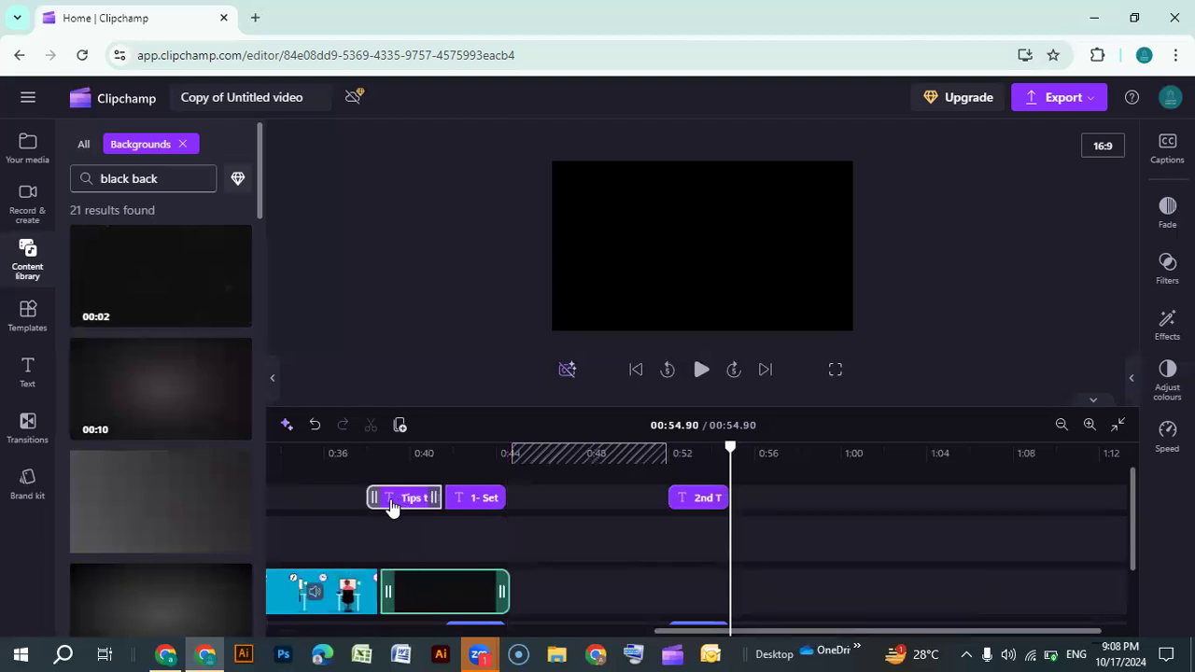
{"action": "left_click_drag", "start_coordinate": [374, 497], "coordinate": [385, 499]}
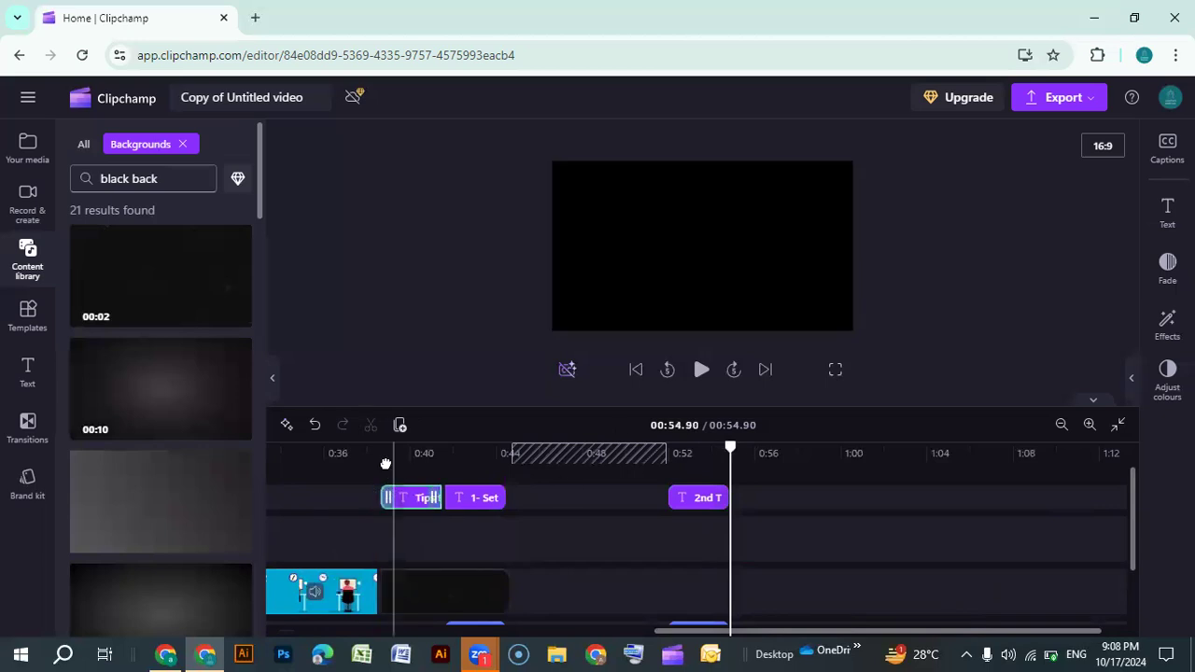
{"action": "left_click", "coordinate": [387, 474]}
{"action": "left_click", "coordinate": [701, 372]}
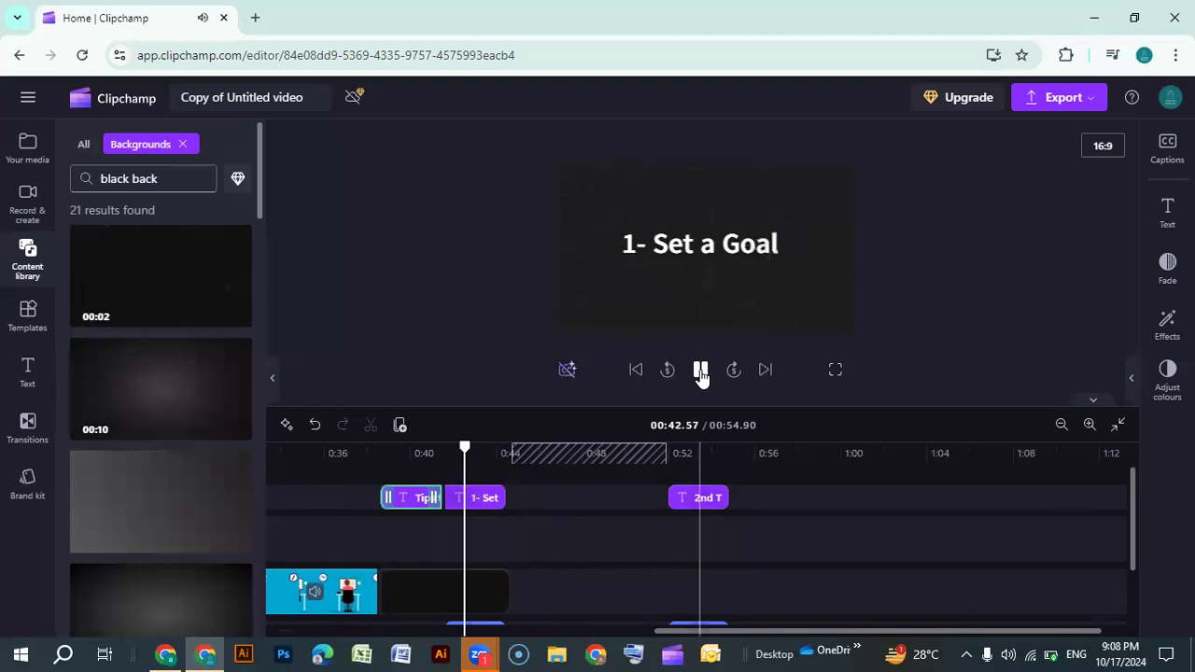
Move the black background clip up onto the empty track just below the titles
{"action": "left_click", "coordinate": [419, 599]}
{"action": "left_click", "coordinate": [417, 597]}
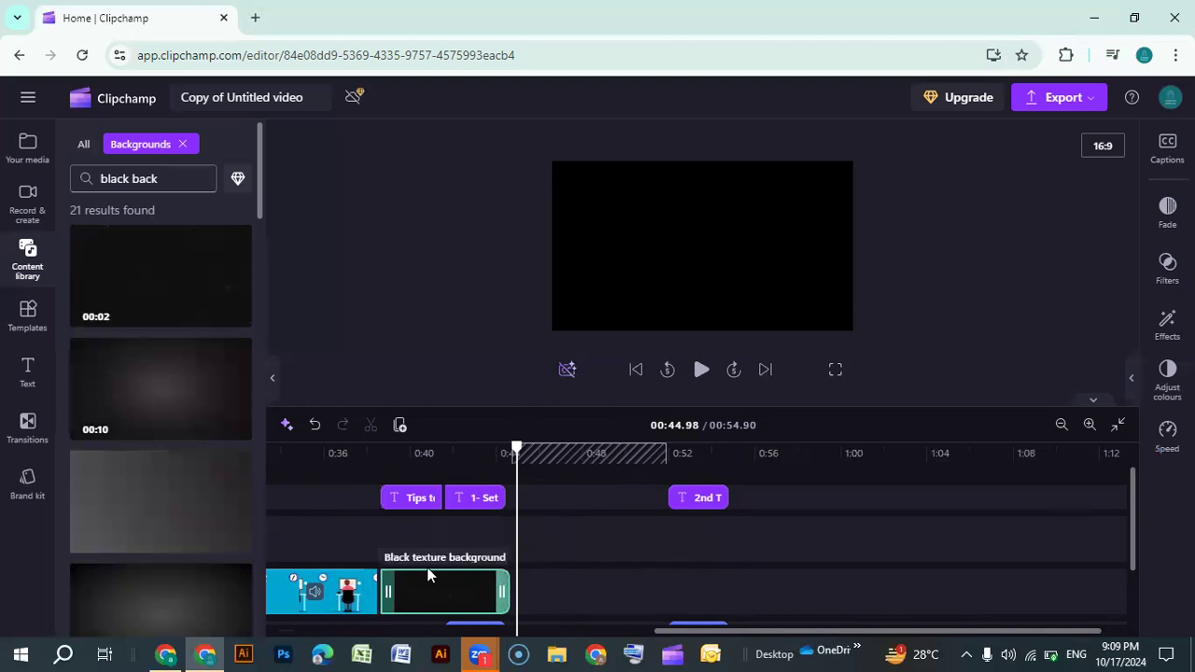
{"action": "left_click_drag", "start_coordinate": [429, 579], "coordinate": [415, 546]}
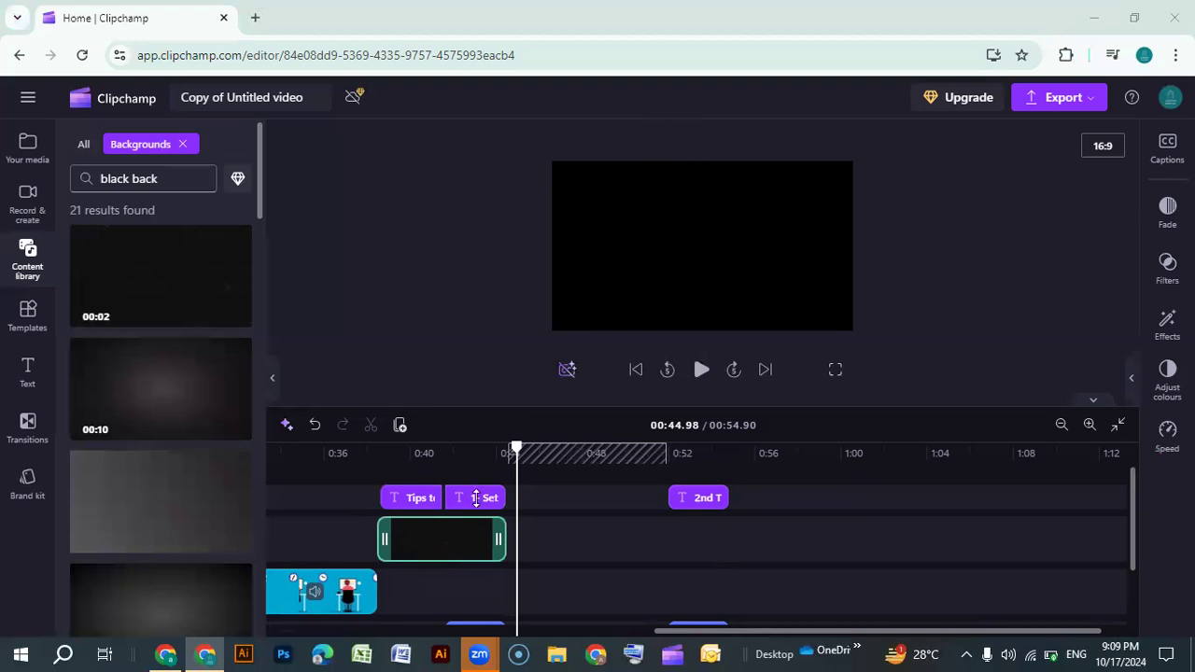
Move the black background onto the video track after the last image clip and add a Circular wipe transition between them
{"action": "left_click_drag", "start_coordinate": [438, 563], "coordinate": [434, 595]}
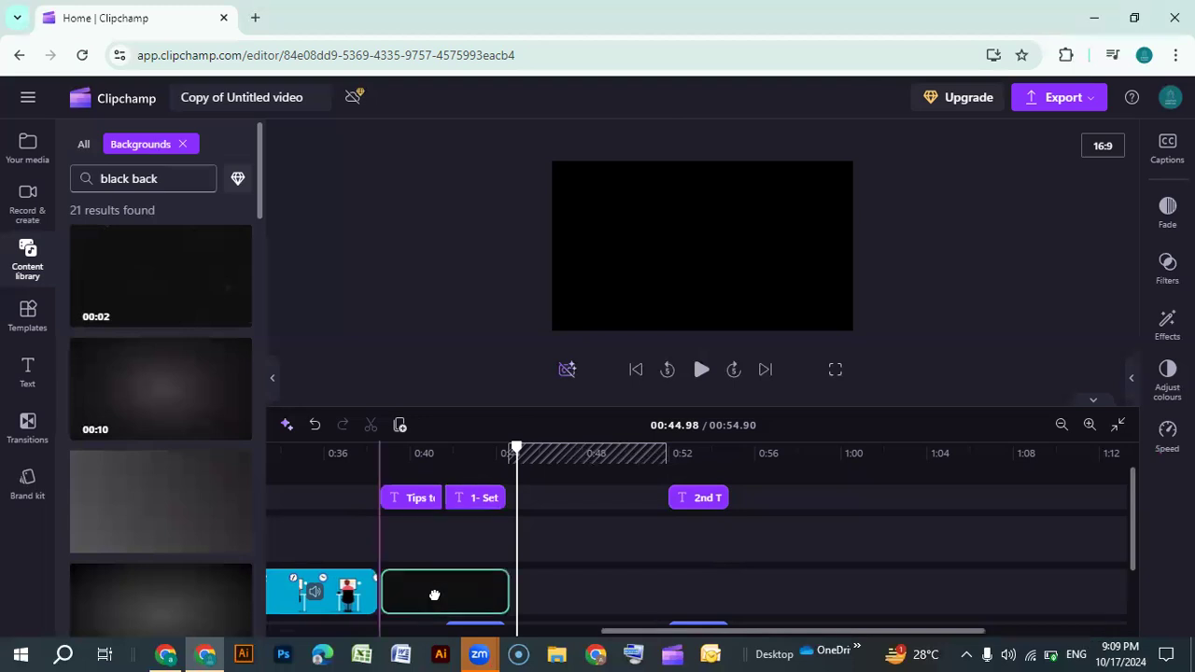
{"action": "left_click", "coordinate": [28, 420]}
{"action": "scroll", "coordinate": [182, 424], "scroll_direction": "down", "scroll_amount": 2}
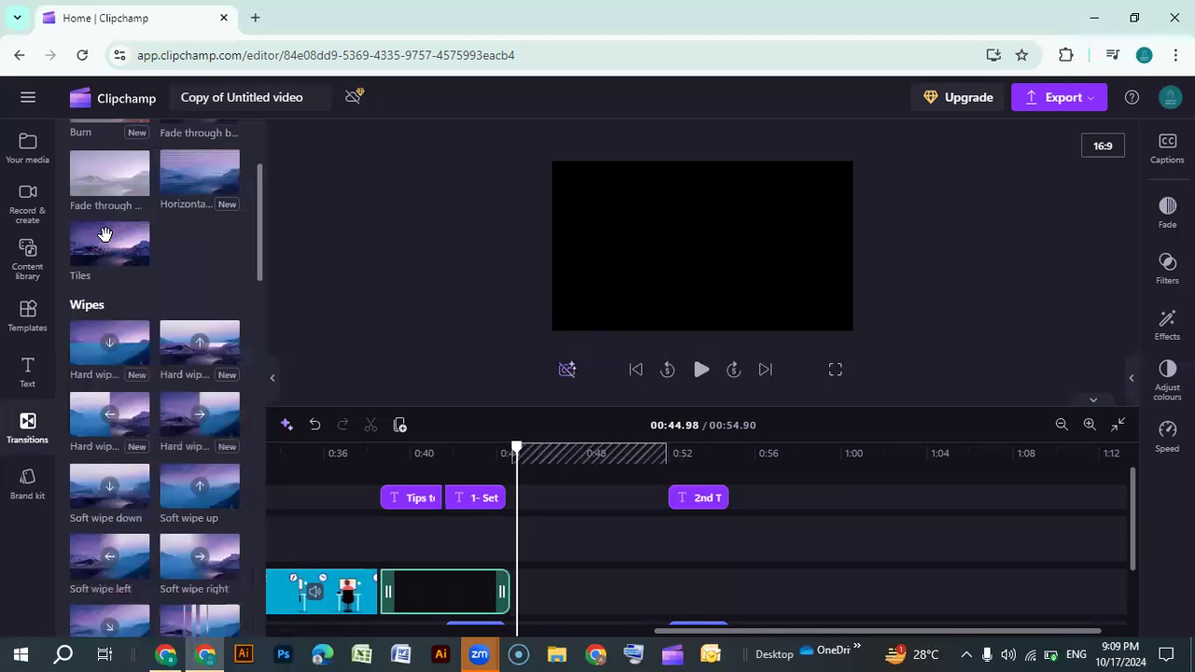
{"action": "scroll", "coordinate": [104, 233], "scroll_direction": "up", "scroll_amount": 2}
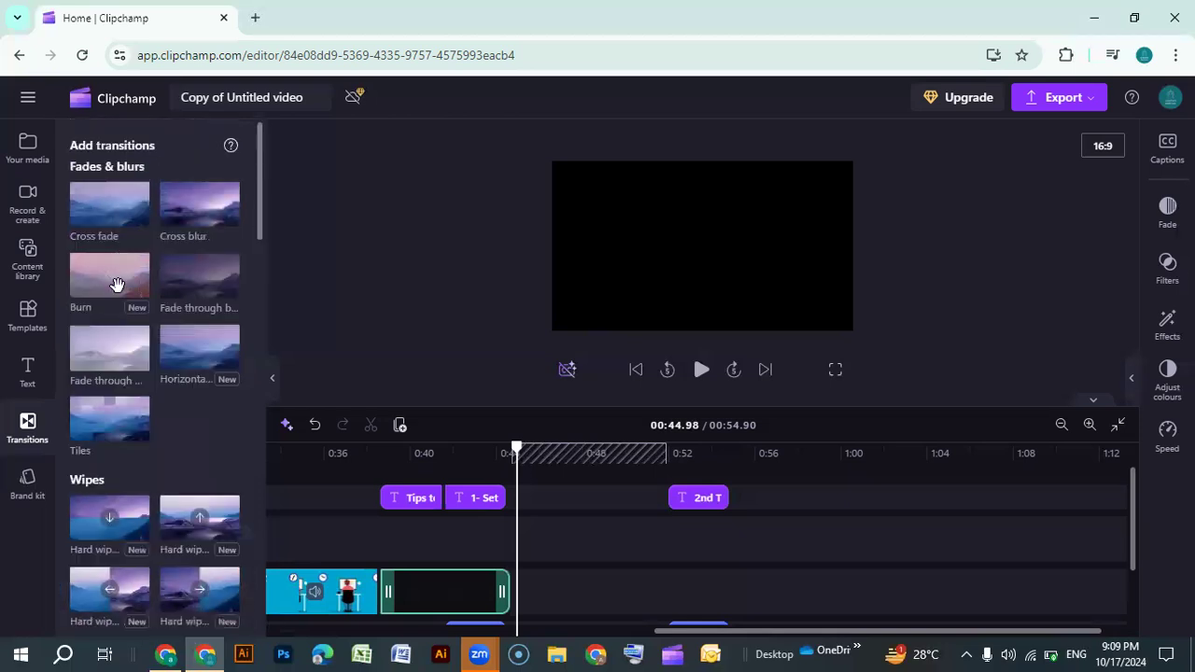
{"action": "scroll", "coordinate": [117, 285], "scroll_direction": "down", "scroll_amount": 6}
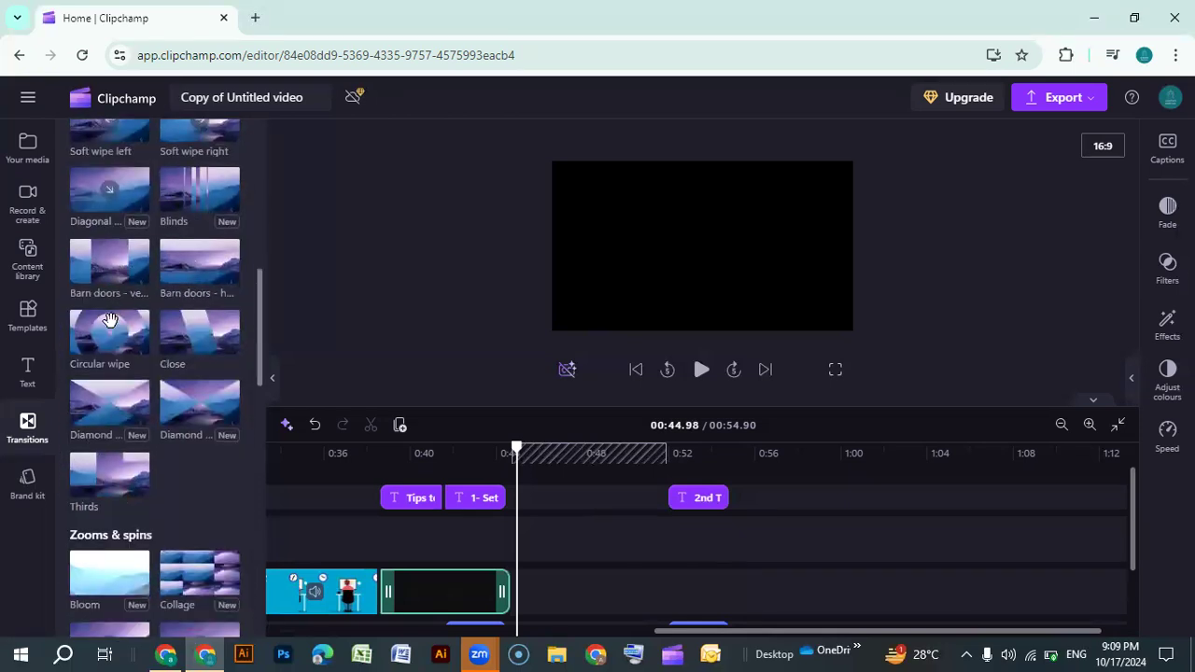
{"action": "left_click_drag", "start_coordinate": [105, 336], "coordinate": [389, 598]}
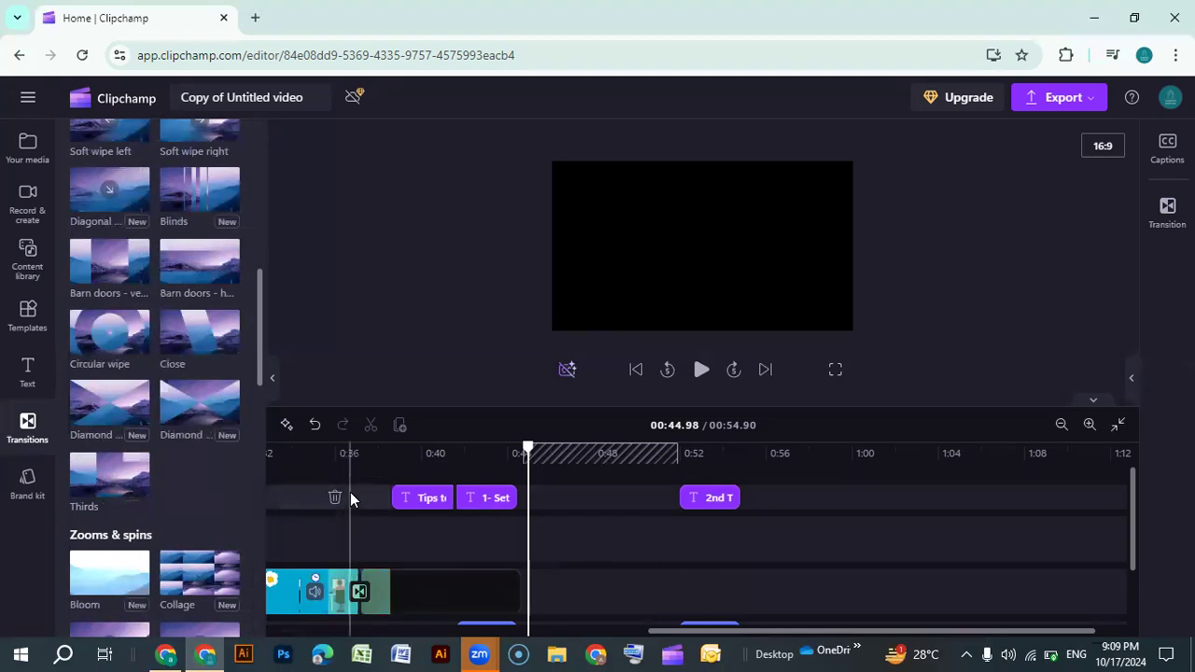
Select the "How to Improve your skill" narration audio clip on the lowest track
{"action": "left_click", "coordinate": [667, 310]}
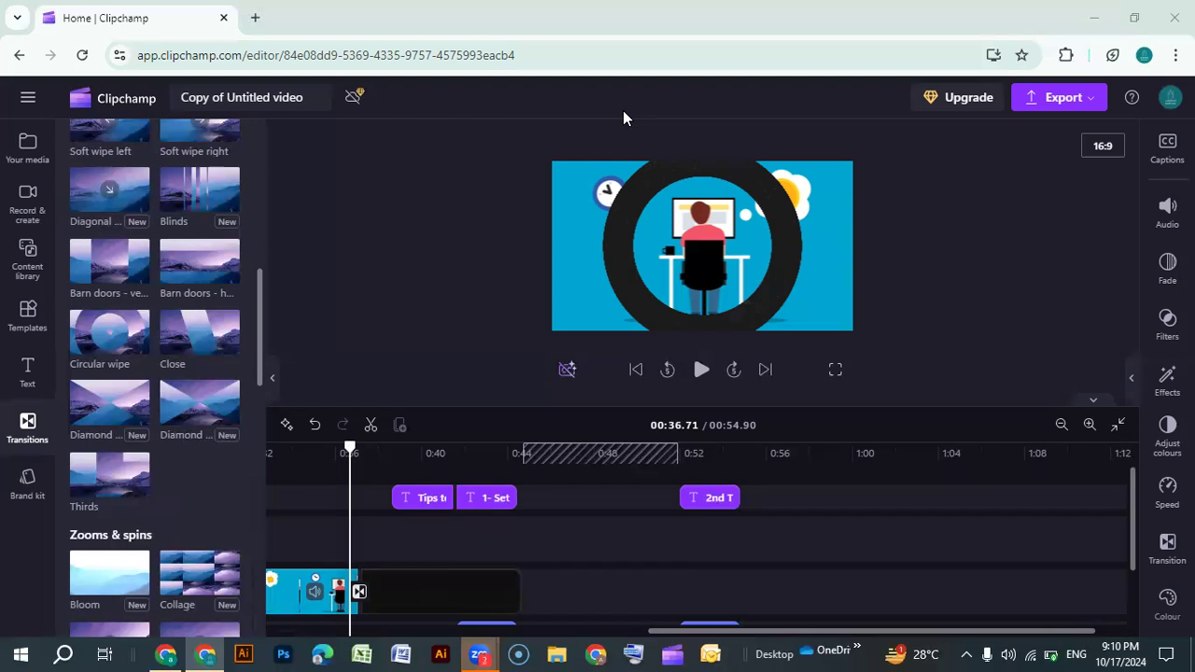
{"action": "scroll", "coordinate": [669, 551], "scroll_direction": "down", "scroll_amount": 2}
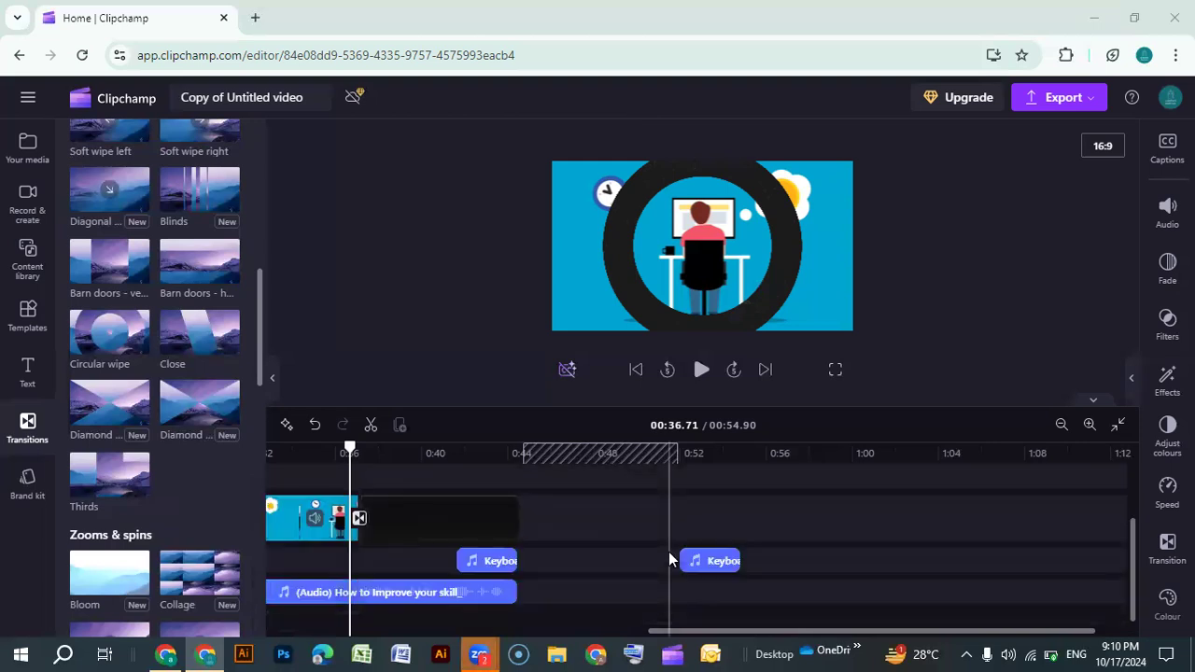
{"action": "left_click", "coordinate": [449, 604]}
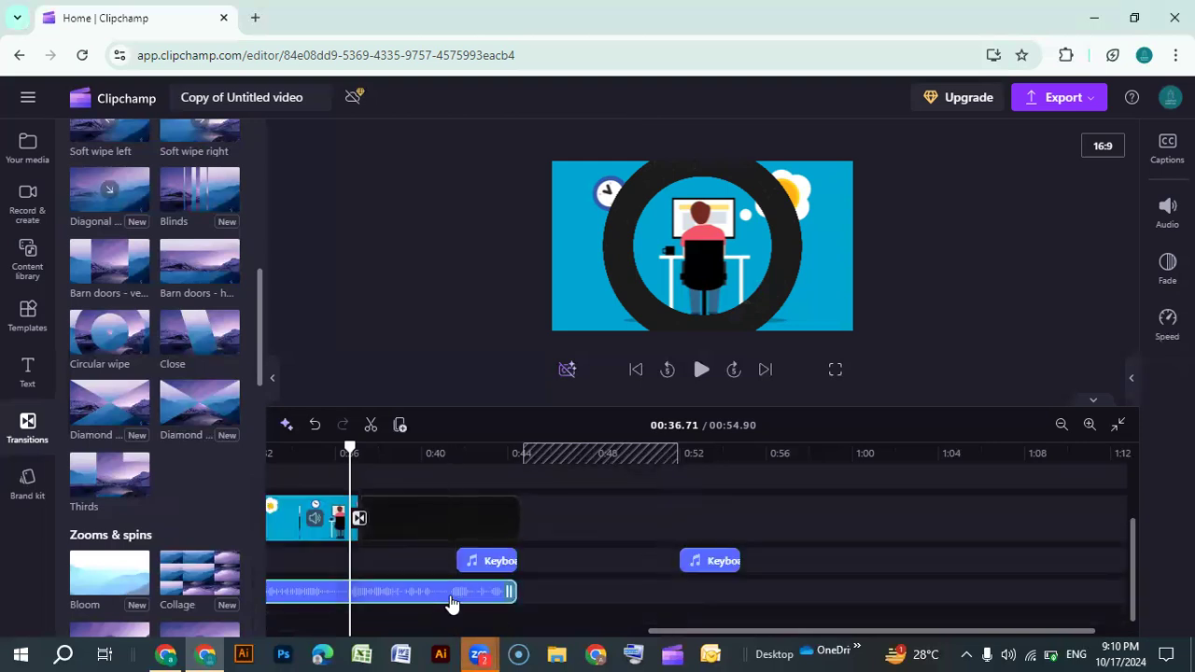